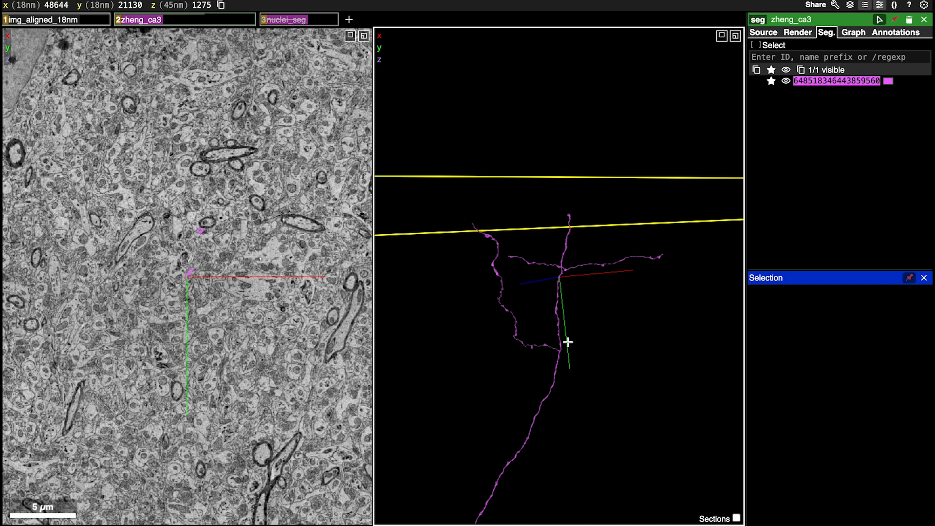
# Examine the branching of the pink segment in 3D, centring on the trunk near the four-way crossing at its upper end
pyautogui.moveTo(567, 342); pyautogui.dragTo(549, 325)
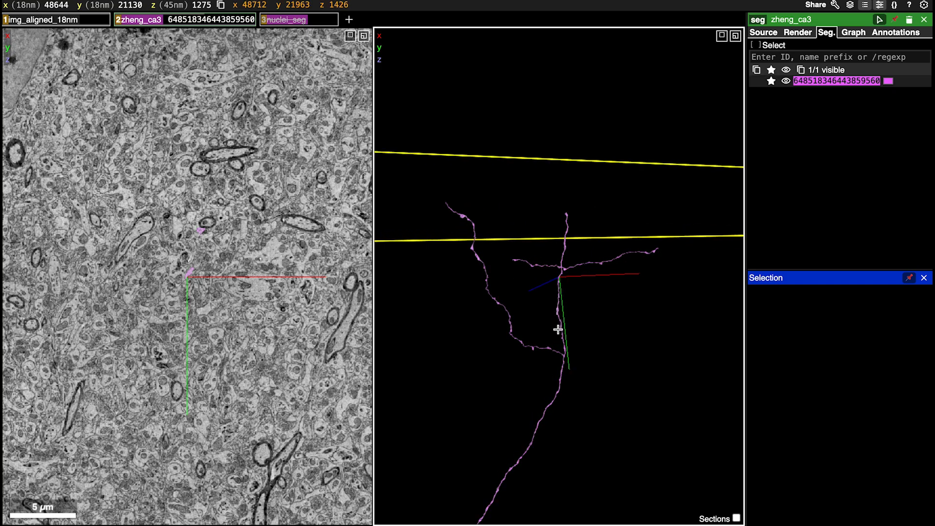
pyautogui.rightClick(562, 338)
pyautogui.moveTo(574, 335); pyautogui.dragTo(625, 258)
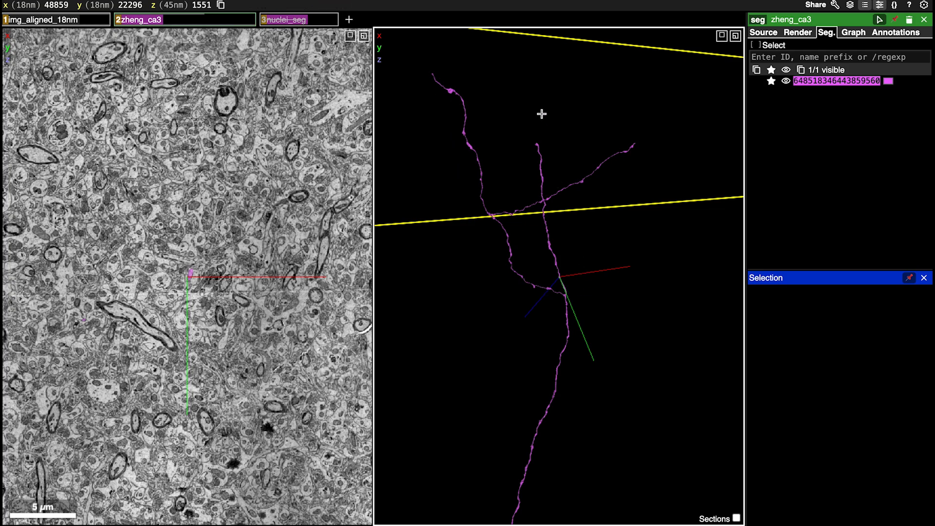
pyautogui.moveTo(605, 352); pyautogui.dragTo(753, 373)
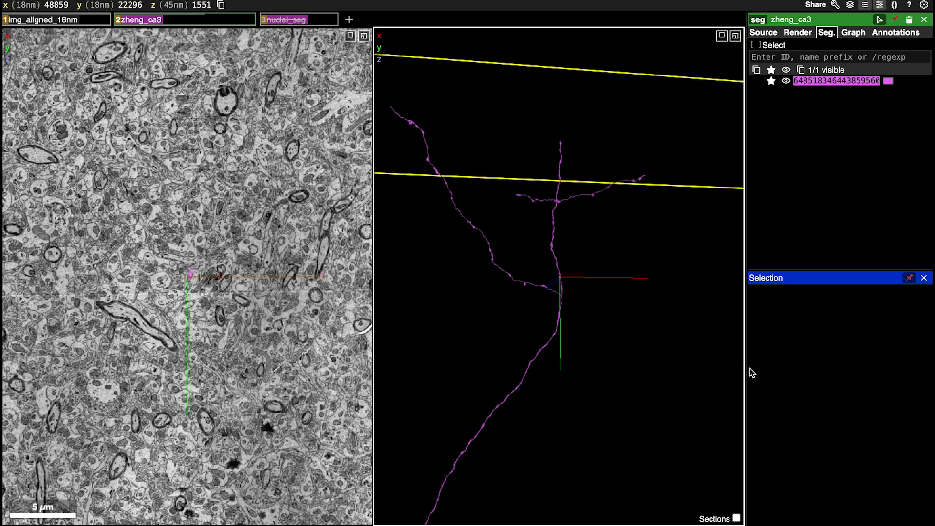
pyautogui.moveTo(539, 295); pyautogui.dragTo(587, 329)
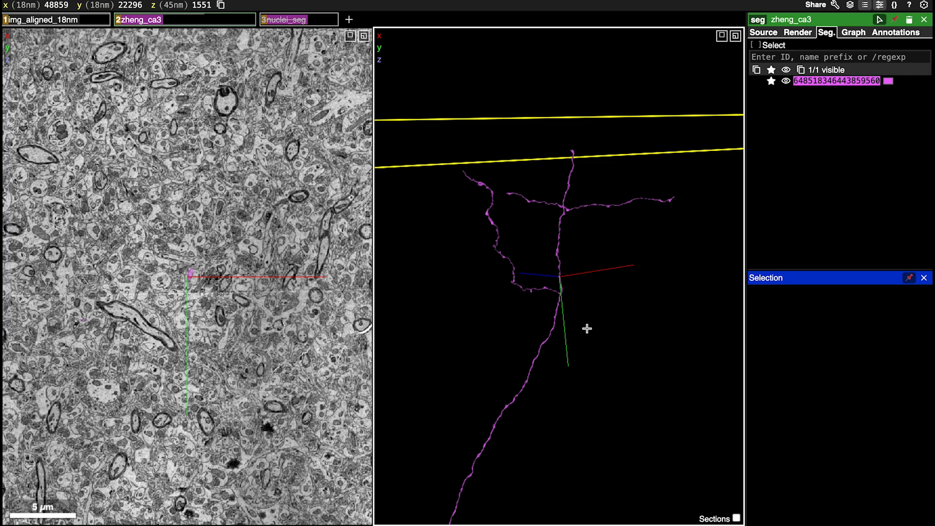
pyautogui.rightClick(561, 230)
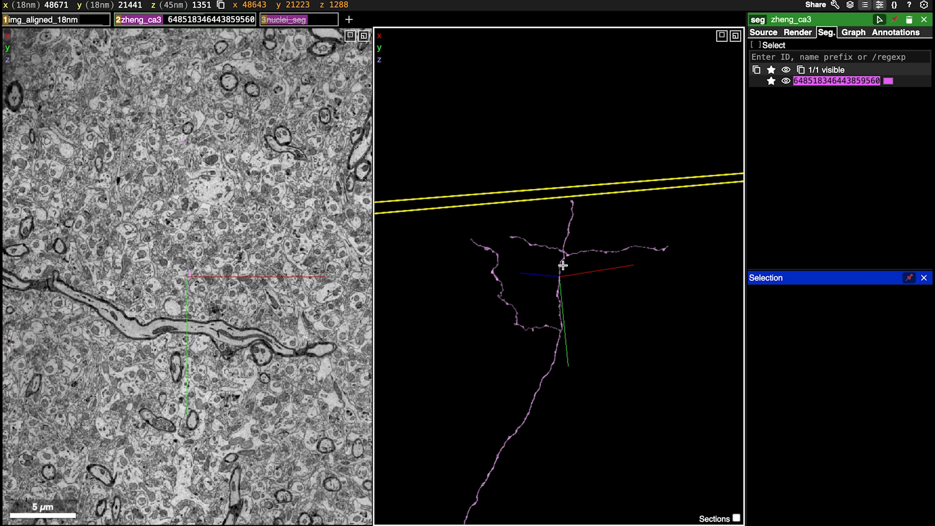
pyautogui.scroll(10, 562, 265)
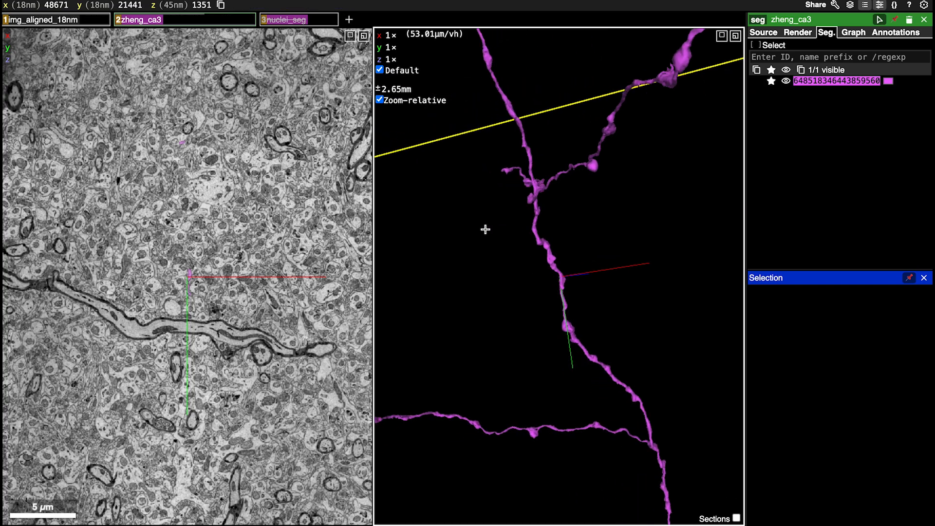
pyautogui.moveTo(485, 230); pyautogui.dragTo(602, 363)
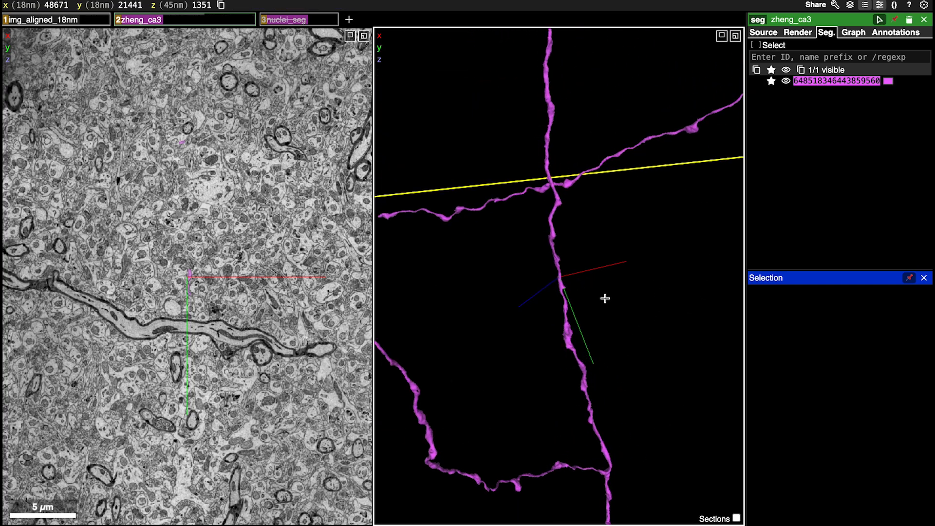
pyautogui.moveTo(615, 191); pyautogui.dragTo(536, 208)
# Inspect the four-way crossing of the pink segment close up from several angles to judge which branches belong together
pyautogui.keyDown('ctrl'); pyautogui.scroll(5, 549, 294); pyautogui.keyUp('ctrl')
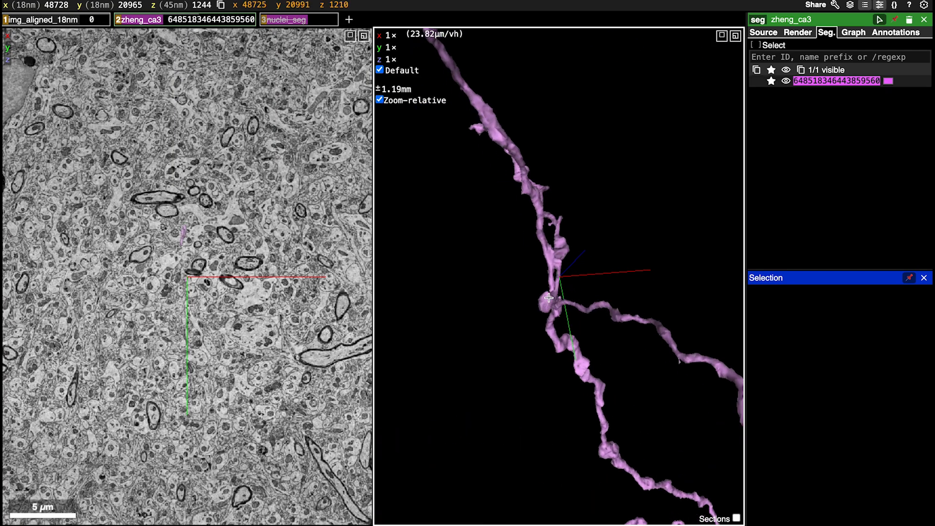
pyautogui.moveTo(670, 246); pyautogui.dragTo(511, 274)
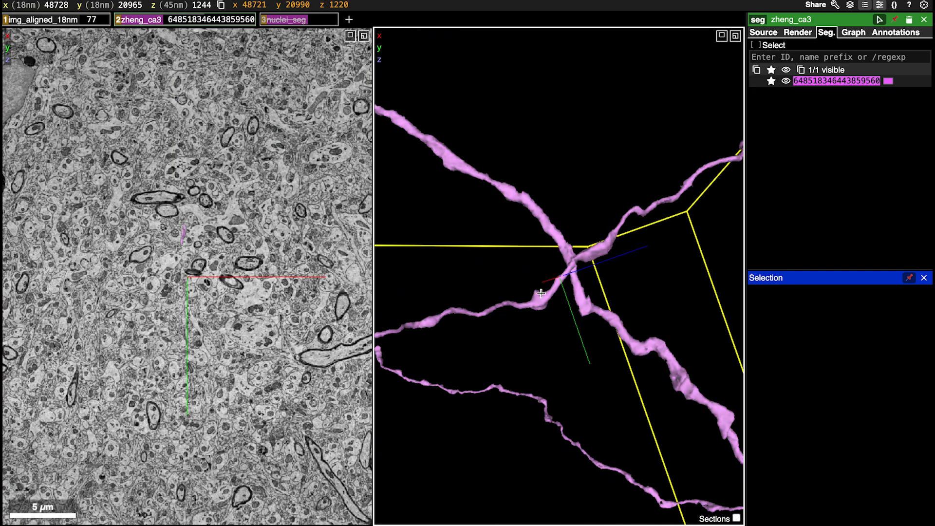
pyautogui.moveTo(541, 293); pyautogui.dragTo(720, 188)
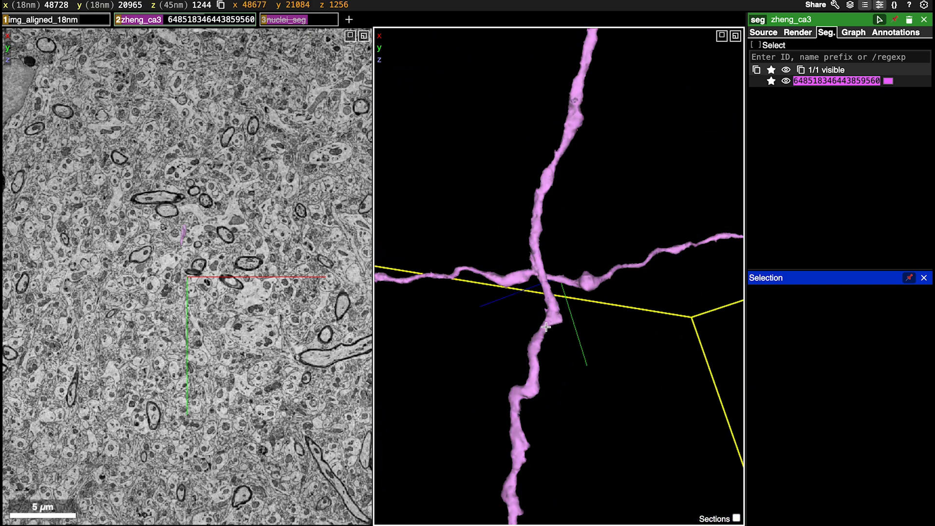
pyautogui.scroll(-5, 536, 403)
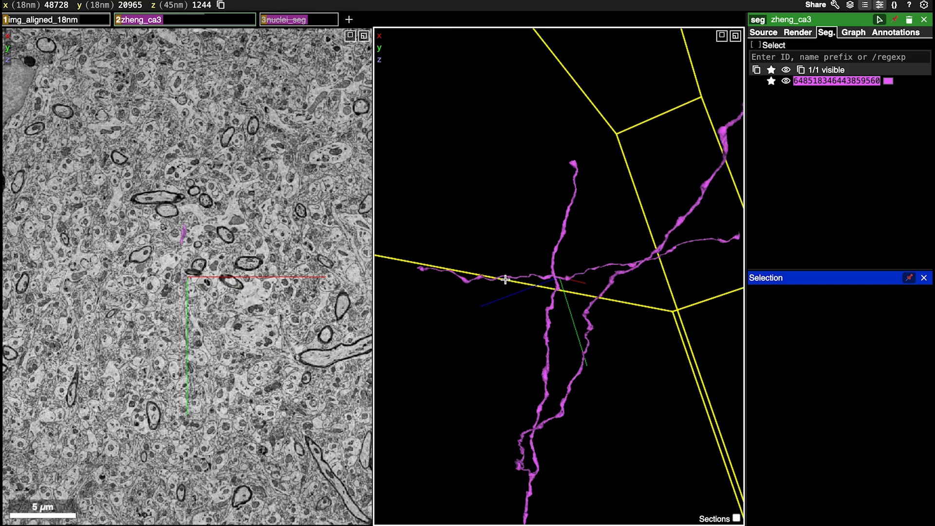
pyautogui.moveTo(601, 277); pyautogui.dragTo(551, 289)
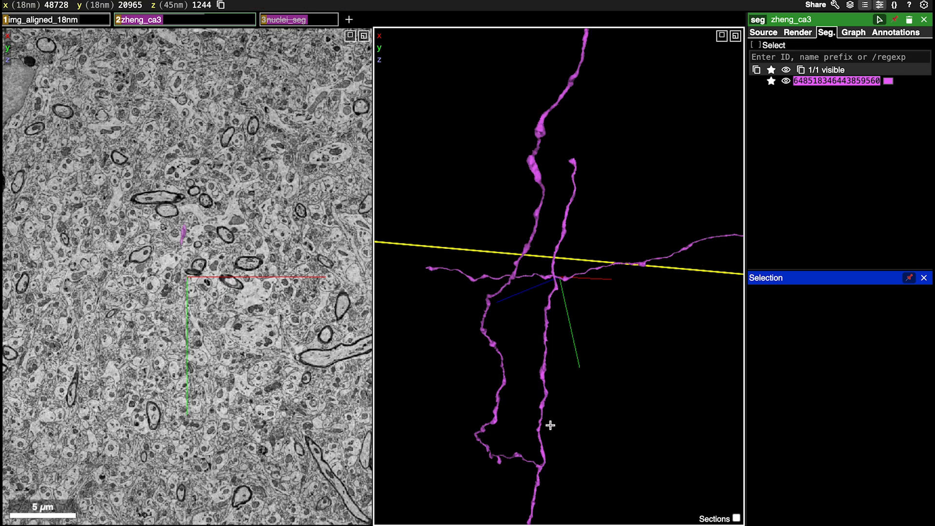
pyautogui.moveTo(541, 401); pyautogui.dragTo(670, 370)
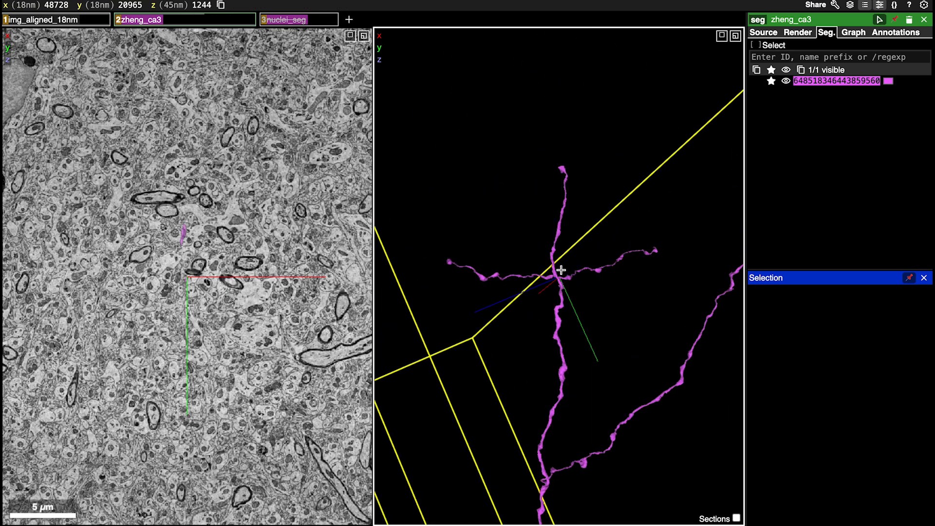
pyautogui.scroll(5, 560, 269)
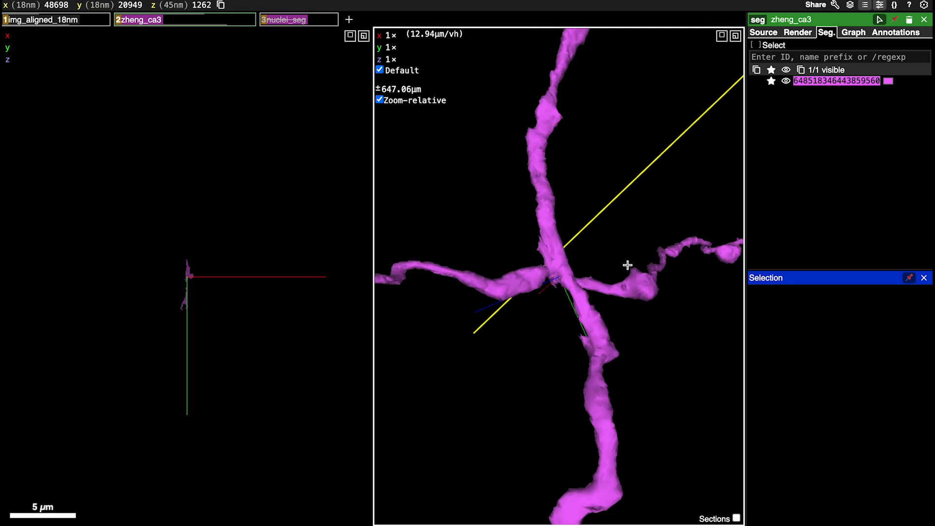
pyautogui.moveTo(627, 265); pyautogui.dragTo(379, 293)
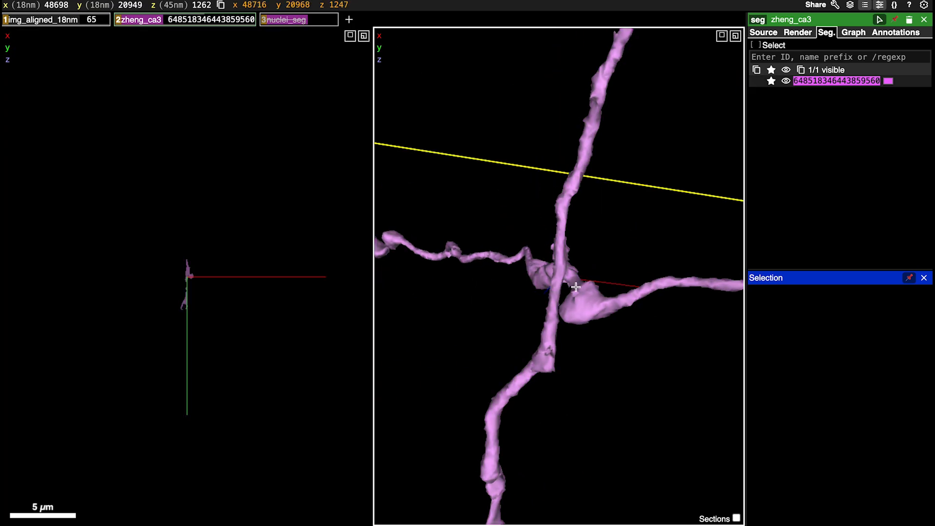
pyautogui.moveTo(578, 287); pyautogui.dragTo(261, 283)
pyautogui.moveTo(482, 277); pyautogui.dragTo(524, 301)
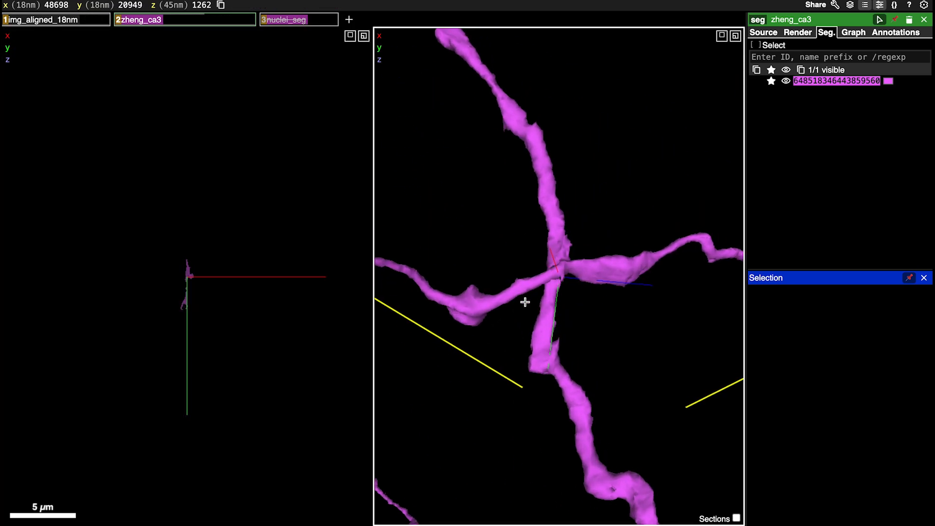
pyautogui.scroll(-2, 536, 336)
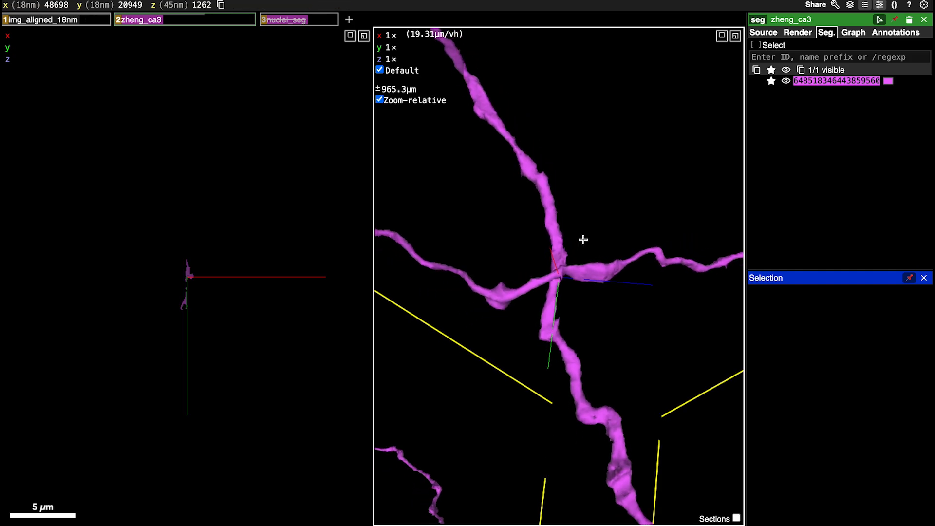
# Start a multicut on the pink segment and mark six red points on the vertical axon, three above and three below the crossing
pyautogui.press('Right')
pyautogui.press('Right')
pyautogui.press('Right')
pyautogui.press('Right')
pyautogui.press('Right')
pyautogui.press('Right')
pyautogui.press('Right')
pyautogui.press('Right')
pyautogui.press('Right')
pyautogui.press('Right')
pyautogui.press('Right')
pyautogui.press('Right')
pyautogui.press('Right')
pyautogui.press('Right')
pyautogui.press('Right')
pyautogui.press('Right')
pyautogui.press('Right')
pyautogui.press('Right')
pyautogui.press('Right')
pyautogui.press('Right')
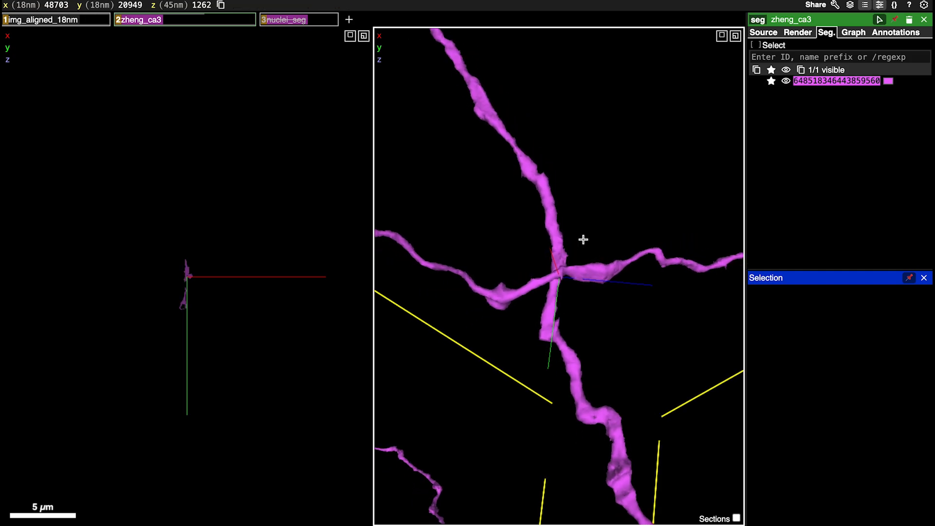
pyautogui.press('Left')
pyautogui.press('Left')
pyautogui.press('Left')
pyautogui.press('Left')
pyautogui.press('Left')
pyautogui.press('Left')
pyautogui.press('Left')
pyautogui.press('Left')
pyautogui.press('Left')
pyautogui.press('Left')
pyautogui.press('Left')
pyautogui.press('Left')
pyautogui.press('Left')
pyautogui.press('Left')
pyautogui.press('Left')
pyautogui.press('Left')
pyautogui.press('Left')
pyautogui.press('Left')
pyautogui.press('Left')
pyautogui.scroll(9, 162, 343)
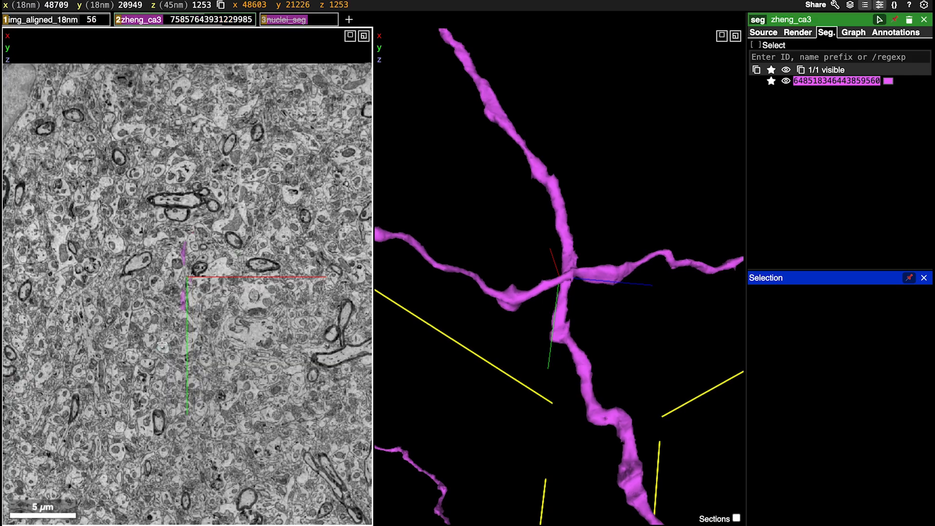
pyautogui.press('c')
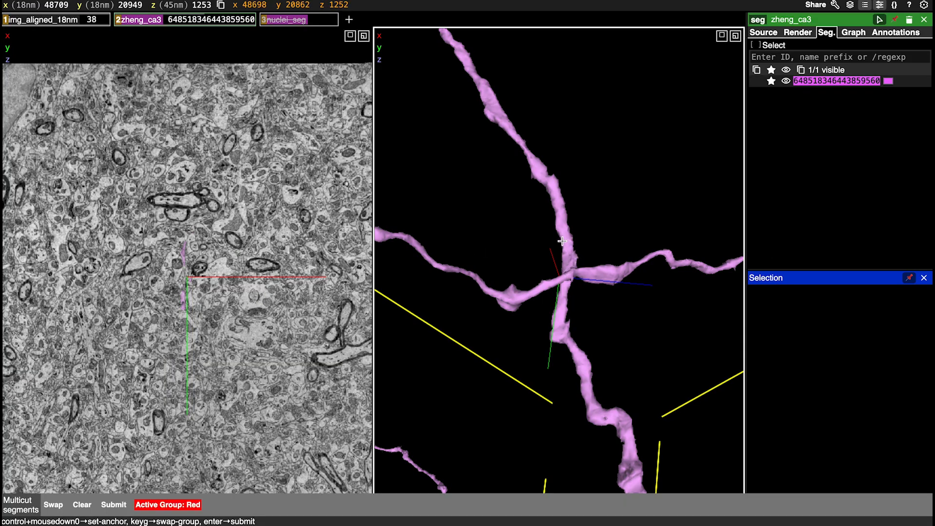
pyautogui.keyDown('ctrl'); pyautogui.click(560, 212); pyautogui.keyUp('ctrl')
pyautogui.keyDown('ctrl'); pyautogui.click(565, 236); pyautogui.keyUp('ctrl')
pyautogui.keyDown('ctrl'); pyautogui.click(569, 247); pyautogui.keyUp('ctrl')
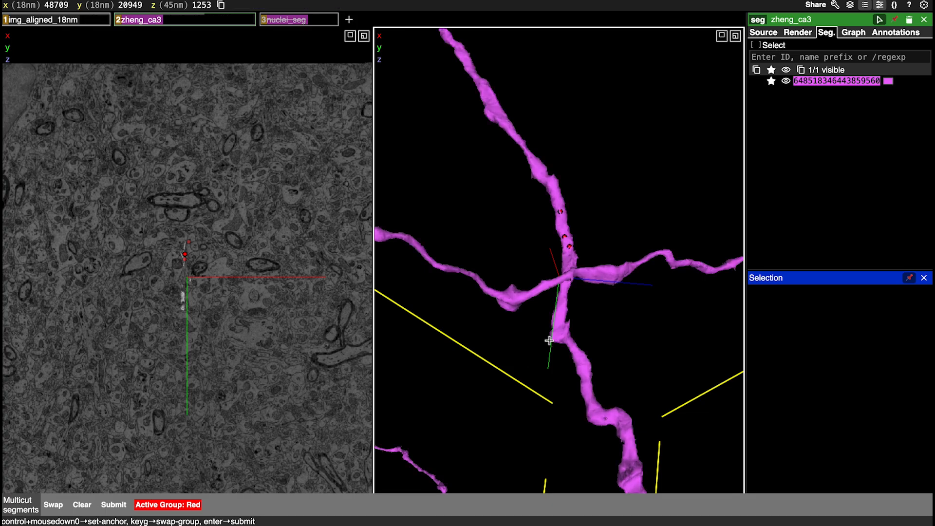
pyautogui.keyDown('ctrl'); pyautogui.click(567, 339); pyautogui.keyUp('ctrl')
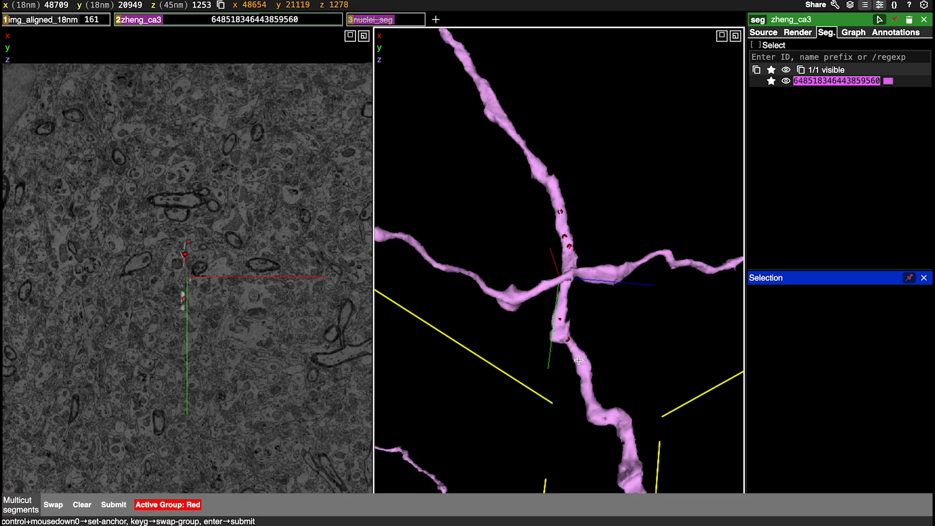
pyautogui.keyDown('ctrl'); pyautogui.click(580, 361); pyautogui.keyUp('ctrl')
# Mark six blue points on the horizontal branch, three on each side of the crossing, and submit the split
pyautogui.press('g')
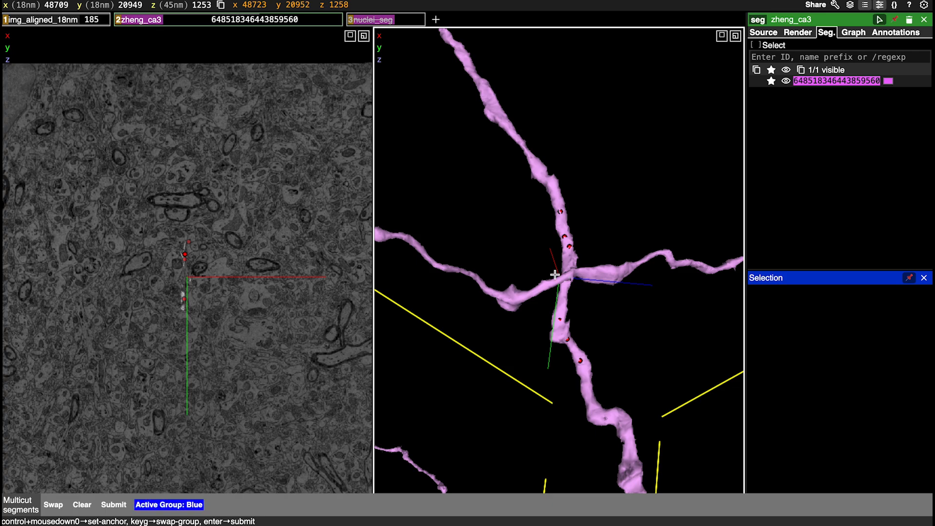
pyautogui.keyDown('ctrl'); pyautogui.click(493, 292); pyautogui.keyUp('ctrl')
pyautogui.keyDown('ctrl'); pyautogui.click(520, 292); pyautogui.keyUp('ctrl')
pyautogui.keyDown('ctrl'); pyautogui.click(537, 288); pyautogui.keyUp('ctrl')
pyautogui.keyDown('ctrl'); pyautogui.click(608, 276); pyautogui.keyUp('ctrl')
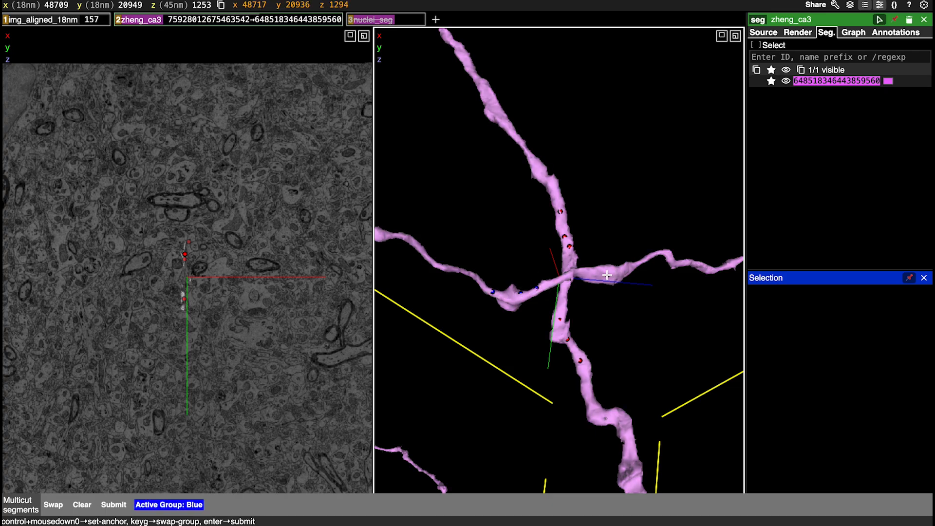
pyautogui.keyDown('ctrl'); pyautogui.click(627, 268); pyautogui.keyUp('ctrl')
pyautogui.keyDown('ctrl'); pyautogui.click(645, 259); pyautogui.keyUp('ctrl')
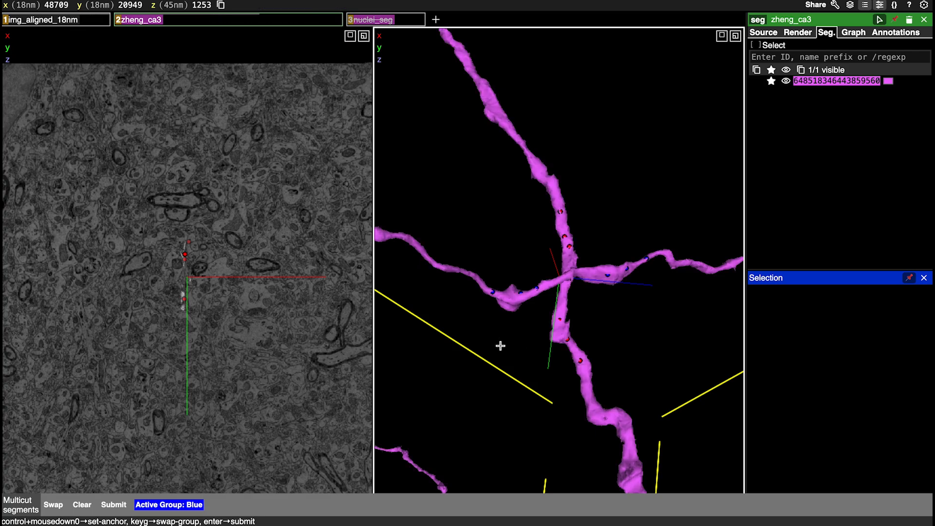
pyautogui.press('Return')
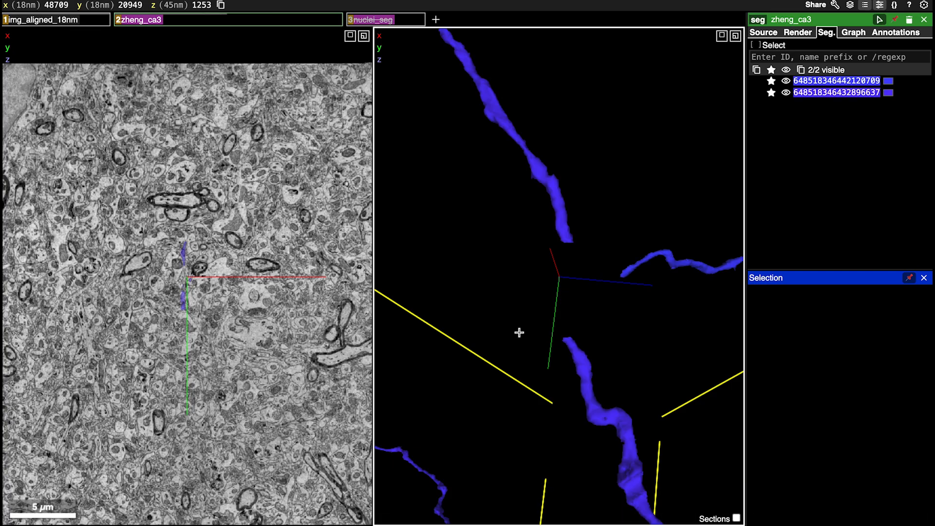
# Recolour the split-off horizontal segment cyan, RGB 66, 242, 255, to distinguish it from the vertical axon
pyautogui.moveTo(518, 334); pyautogui.dragTo(537, 331)
pyautogui.scroll(-5, 537, 331)
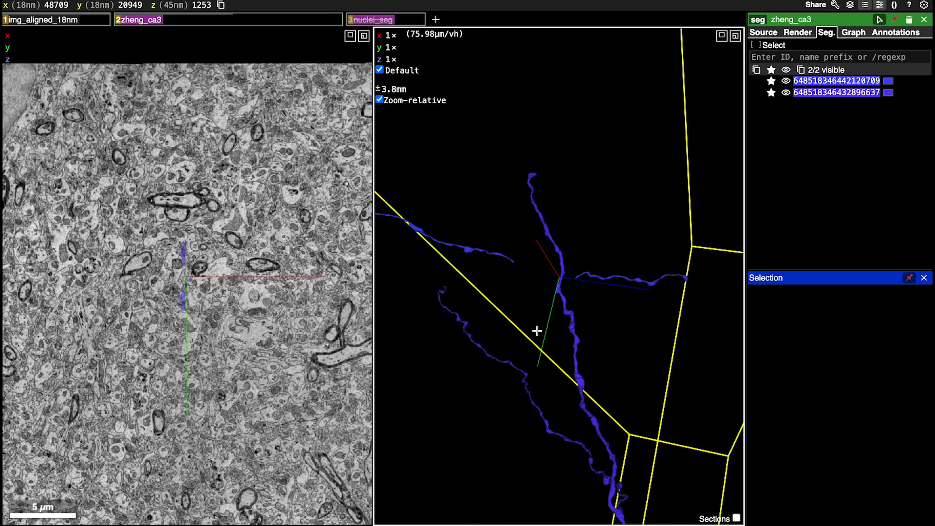
pyautogui.scroll(3, 537, 331)
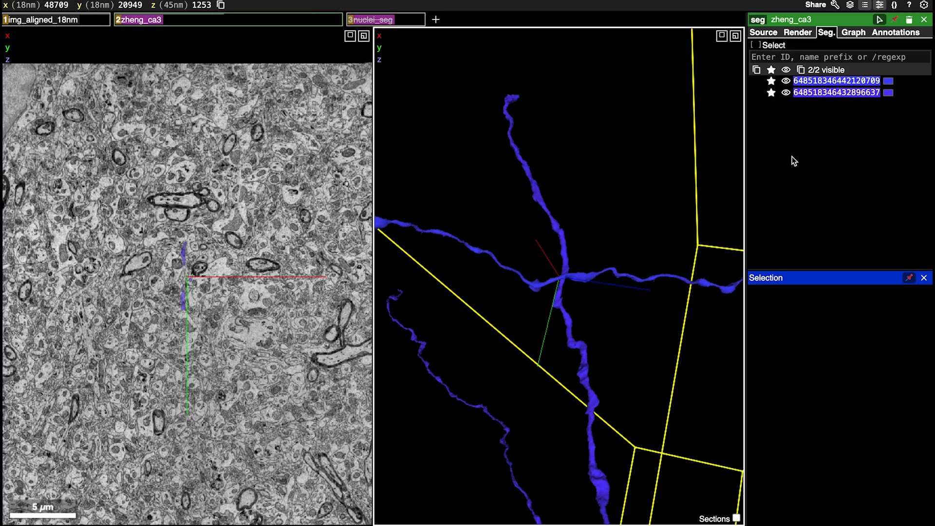
pyautogui.click(888, 81)
pyautogui.click(844, 186)
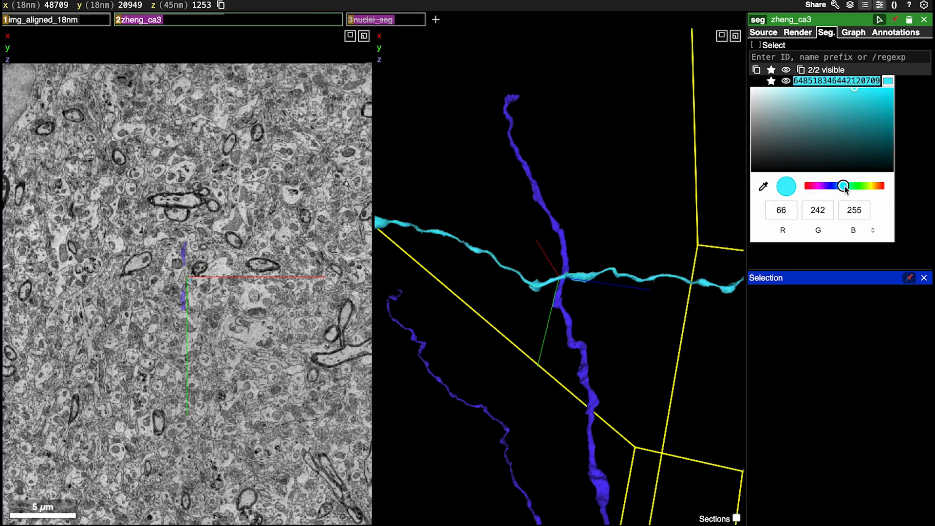
pyautogui.click(658, 183)
# Hide the cyan segment and inspect the remaining blue axon in 3D, briefly showing the cyan segment again for comparison
pyautogui.moveTo(627, 166); pyautogui.dragTo(627, 246)
pyautogui.scroll(-2, 626, 246)
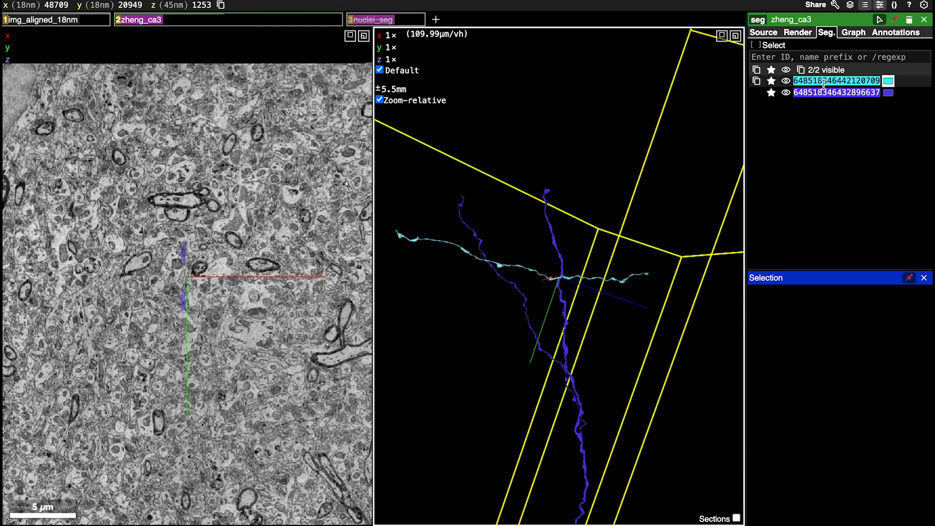
pyautogui.click(786, 82)
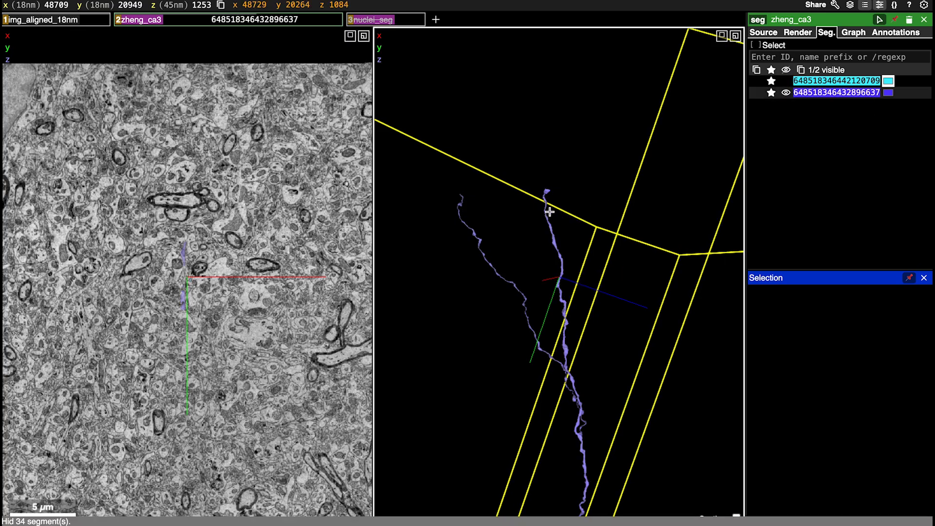
pyautogui.moveTo(549, 209); pyautogui.dragTo(591, 199)
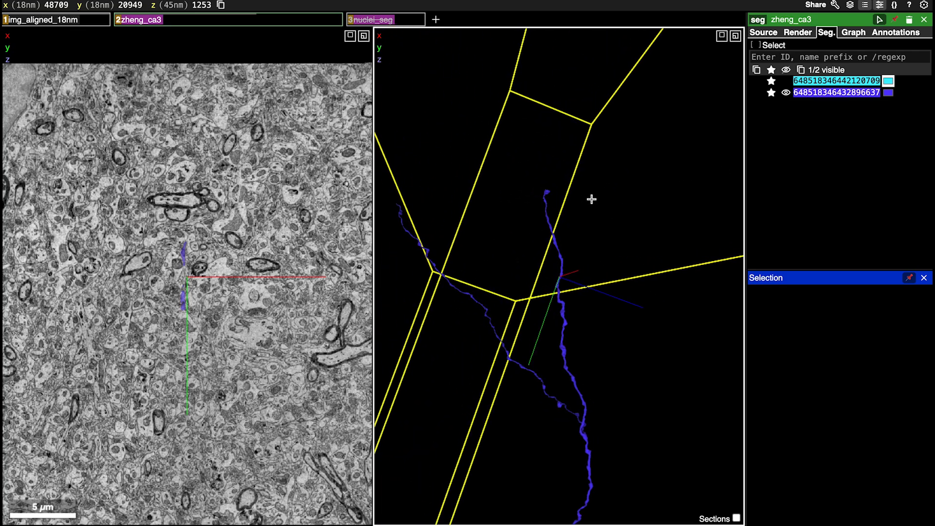
pyautogui.moveTo(589, 200); pyautogui.dragTo(635, 282)
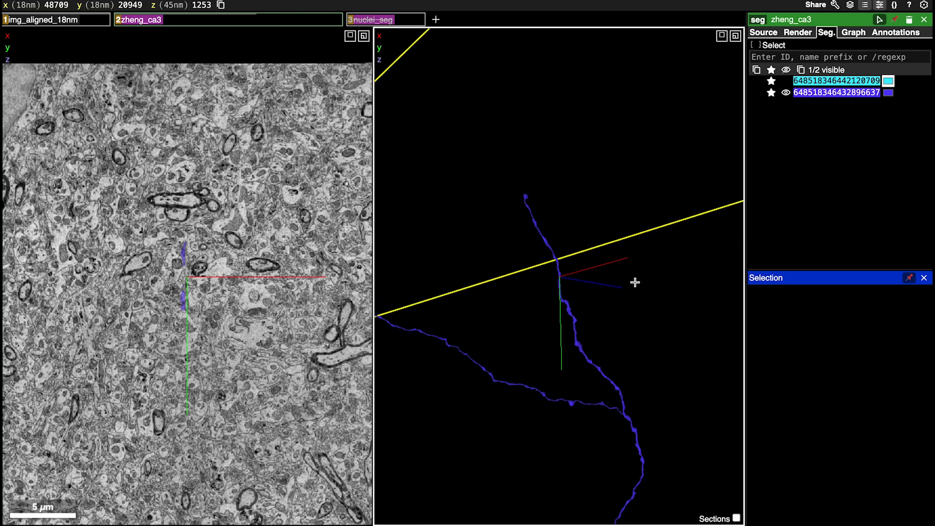
pyautogui.click(786, 81)
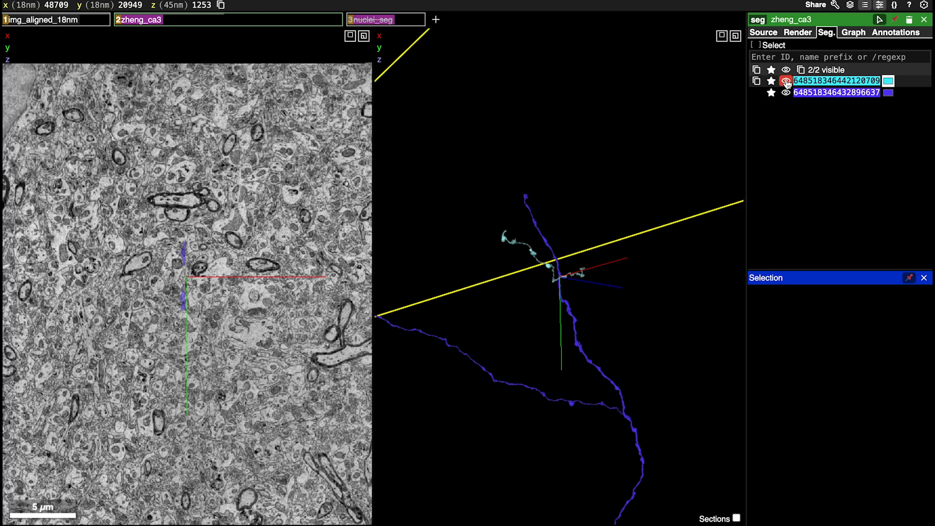
pyautogui.click(786, 82)
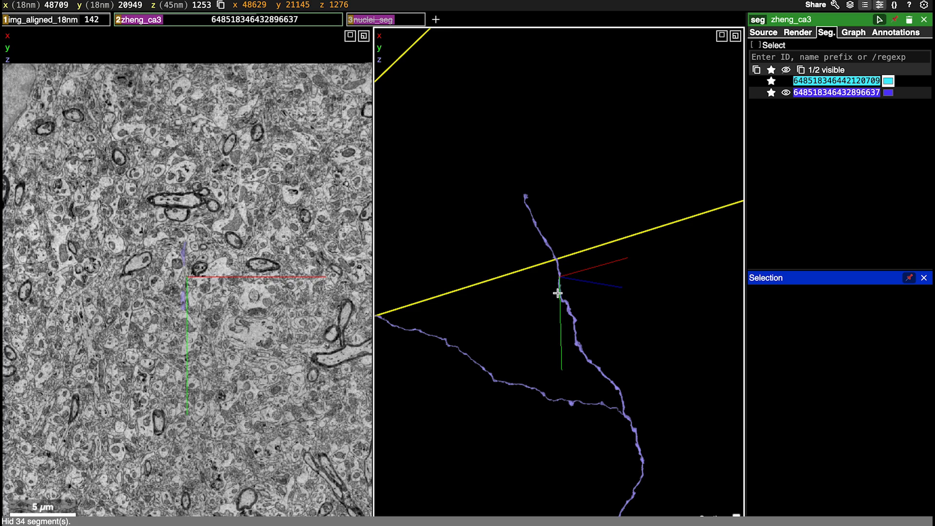
# Add a local annotation layer, set its annotation colour to red and activate point annotation
pyautogui.moveTo(557, 293); pyautogui.dragTo(499, 280)
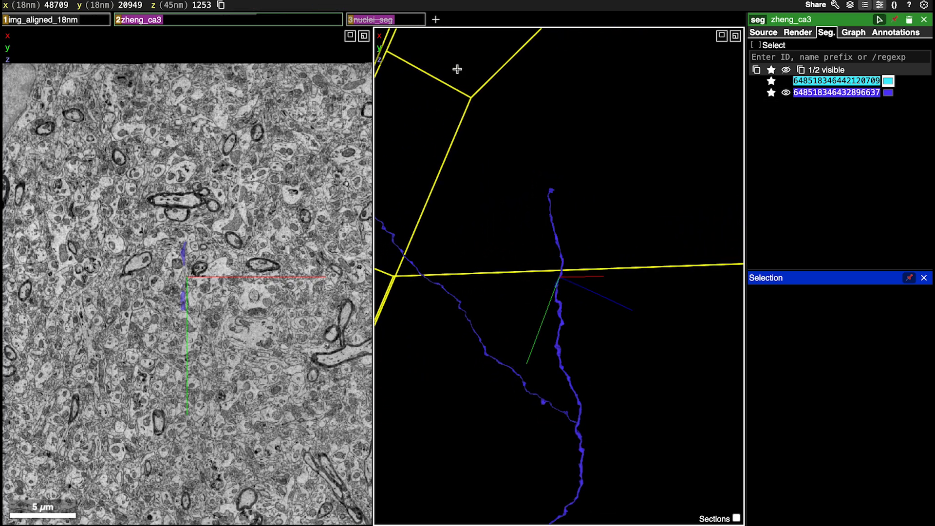
pyautogui.keyDown('ctrl'); pyautogui.click(436, 20); pyautogui.keyUp('ctrl')
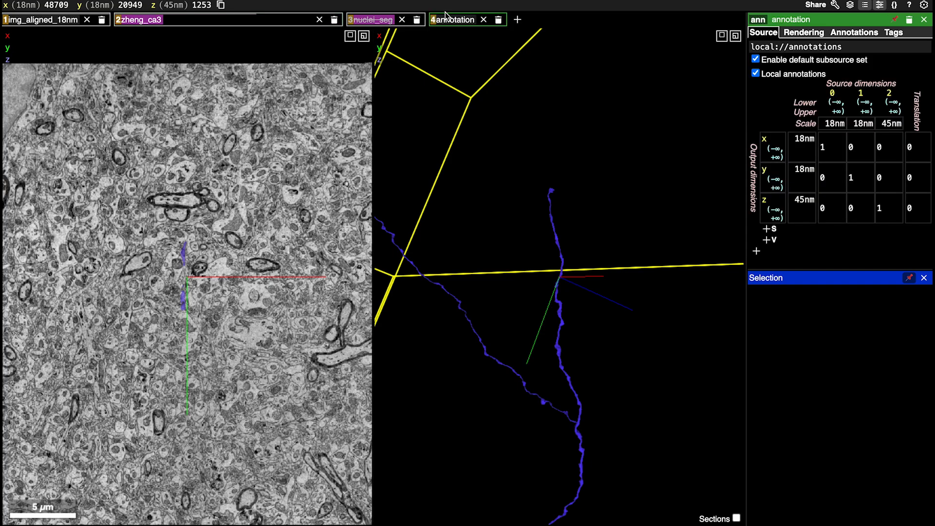
pyautogui.click(855, 33)
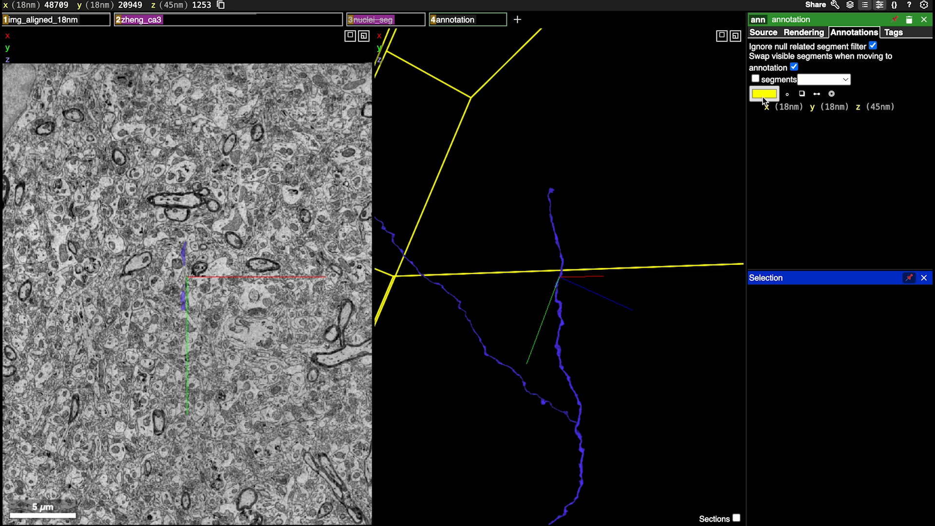
pyautogui.click(767, 97)
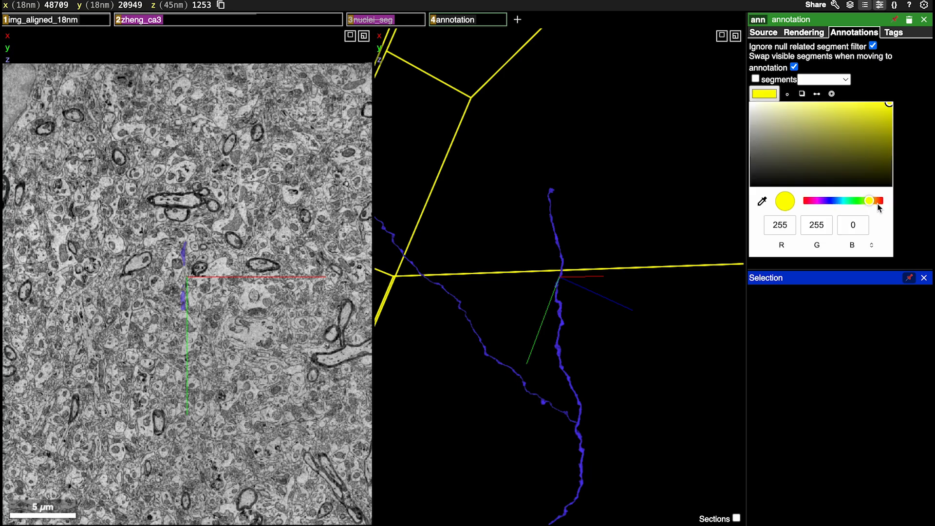
pyautogui.moveTo(880, 208); pyautogui.dragTo(891, 206)
pyautogui.click(787, 94)
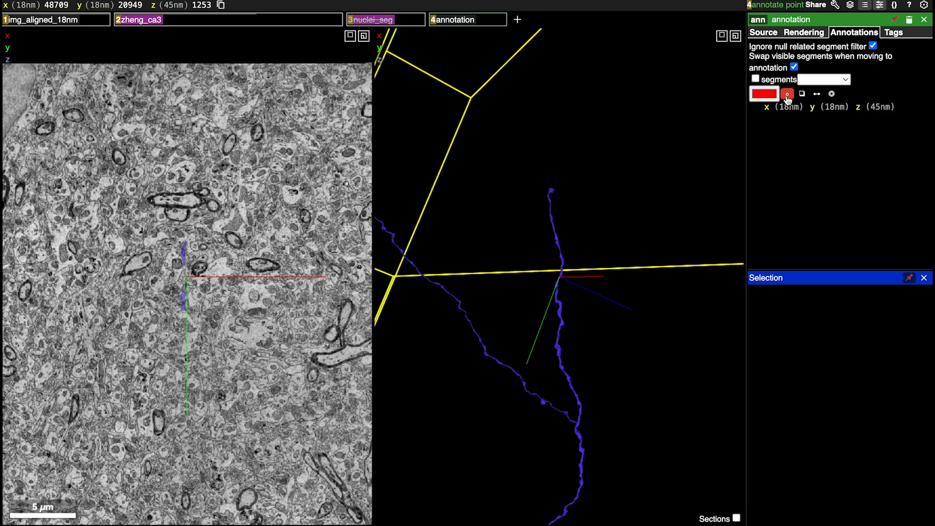
# Rename the new annotation layer "dataset ends"
pyautogui.moveTo(653, 319); pyautogui.dragTo(517, 326)
pyautogui.moveTo(670, 196); pyautogui.dragTo(549, 202)
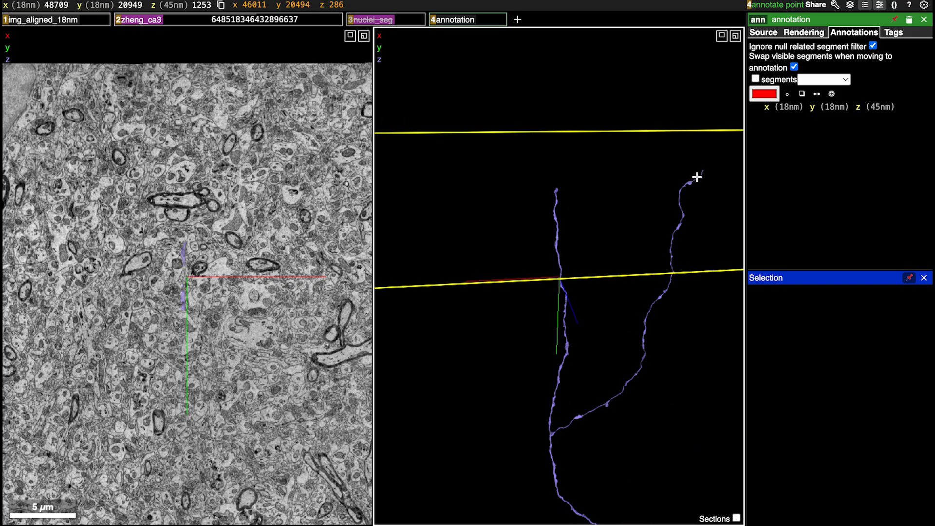
pyautogui.doubleClick(798, 19)
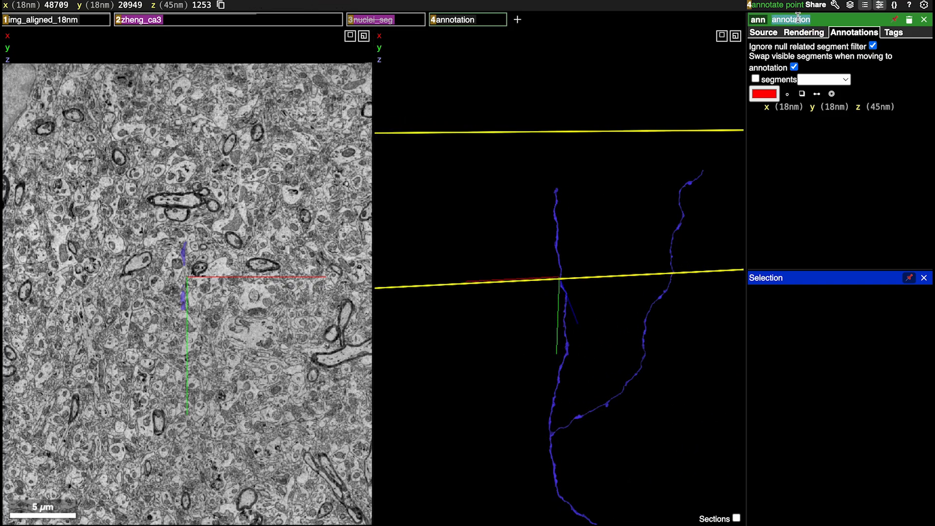
pyautogui.write('dat')
pyautogui.click(645, 248)
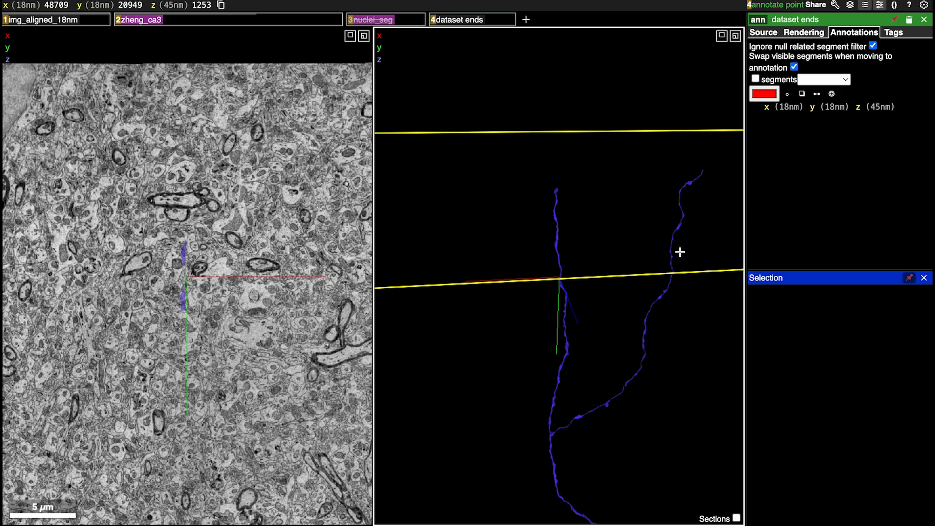
# Inspect the tip of the thinner upper branch, then the far lower tip of the blue axon in 3D
pyautogui.moveTo(679, 251)
pyautogui.mouseDown()
pyautogui.moveTo(627, 250)
pyautogui.moveTo(689, 240)
pyautogui.mouseUp()
pyautogui.rightClick(686, 178)
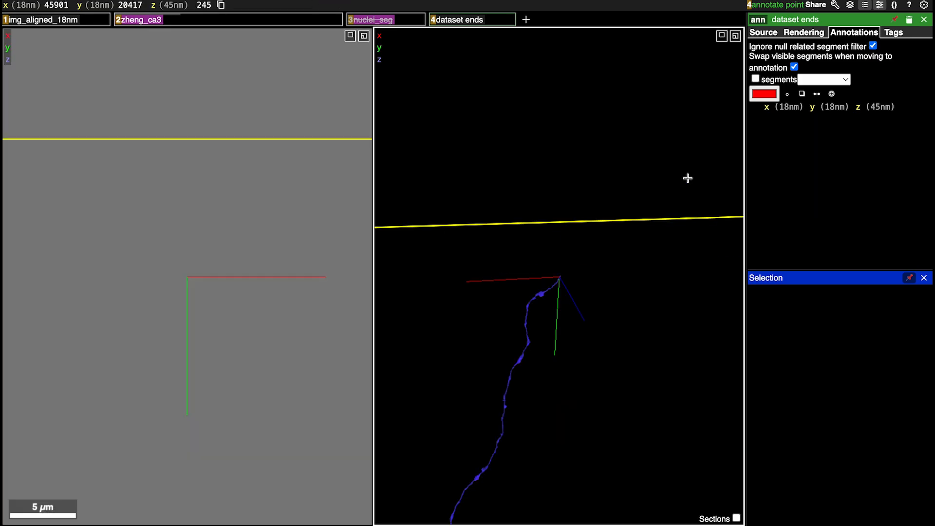
pyautogui.moveTo(554, 261); pyautogui.dragTo(605, 260)
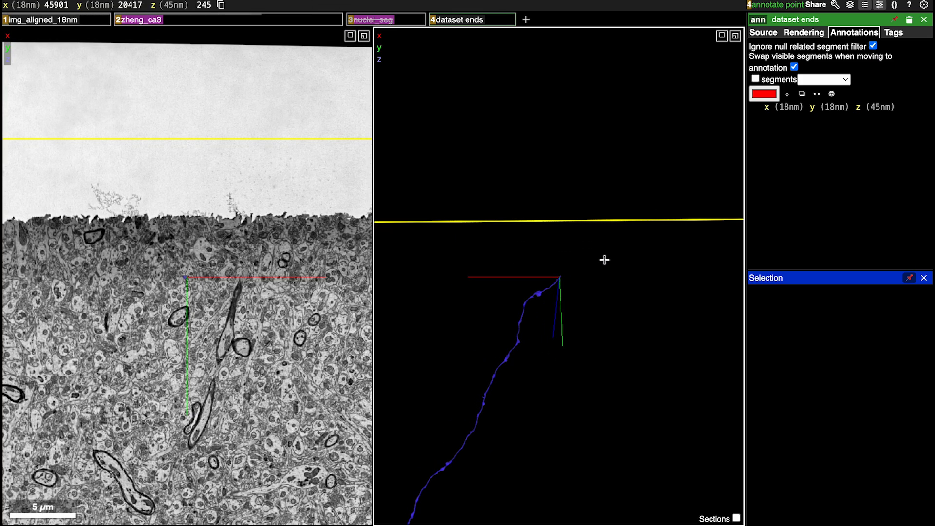
pyautogui.scroll(-5, 605, 260)
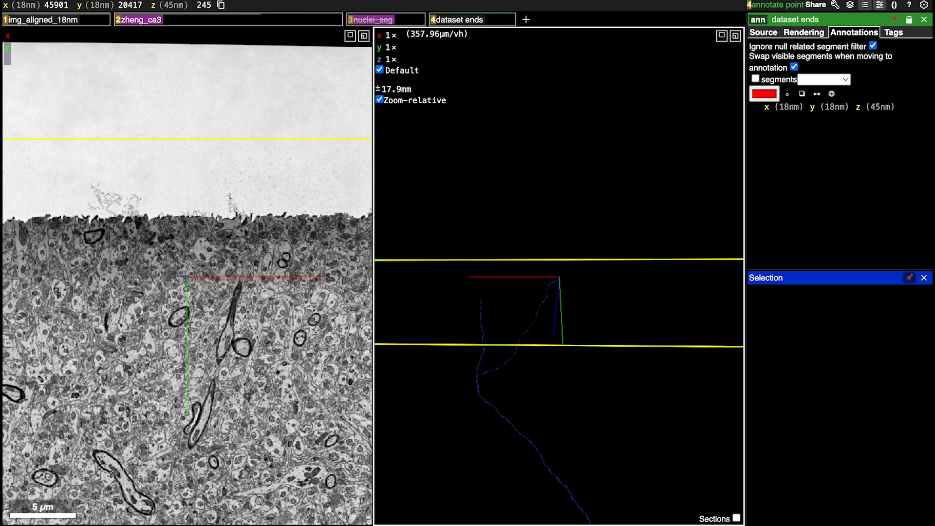
pyautogui.rightClick(570, 496)
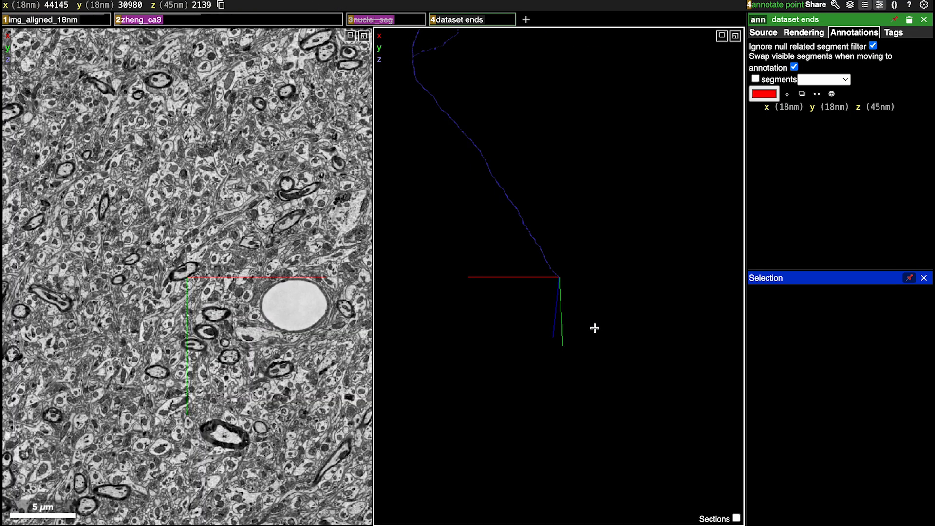
pyautogui.moveTo(595, 328); pyautogui.dragTo(563, 271)
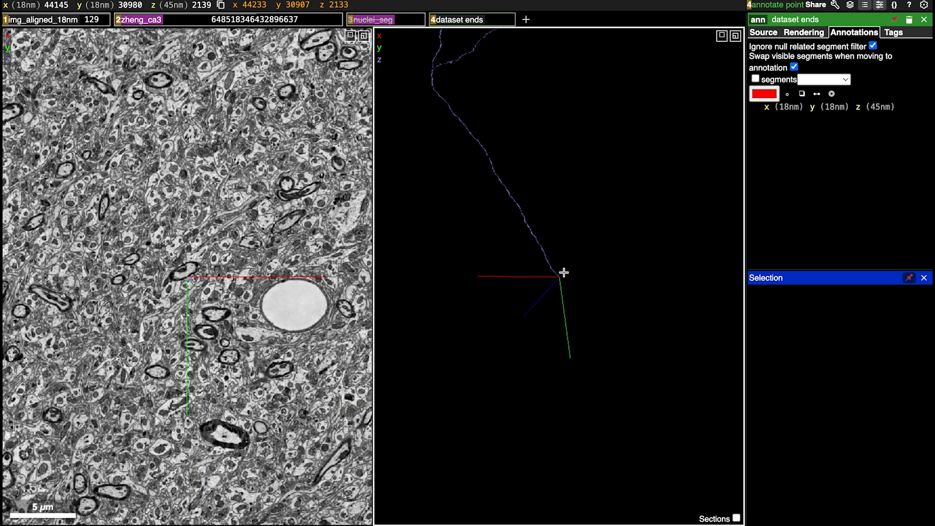
pyautogui.scroll(15, 563, 272)
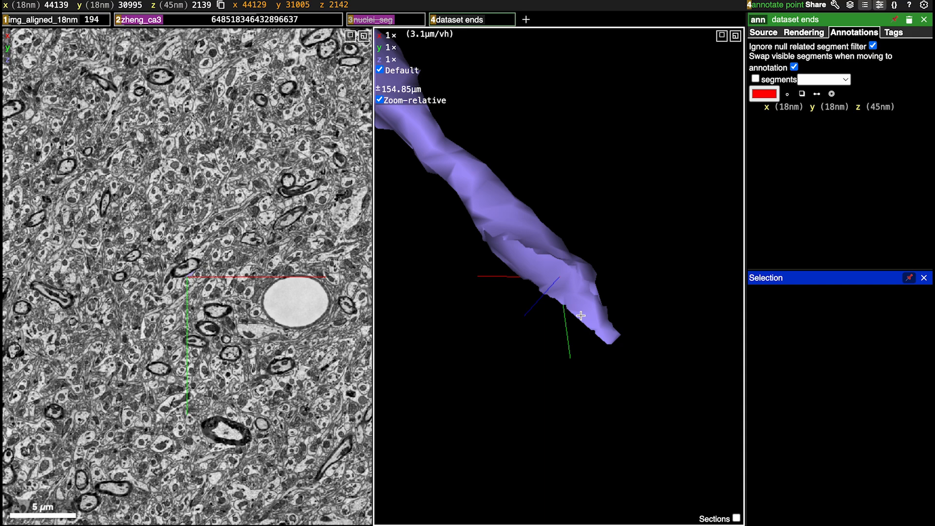
# Step back and forth through the sections around the axon's lower tip to check where the image data ends
pyautogui.moveTo(579, 322); pyautogui.dragTo(648, 326)
pyautogui.scroll(-20, 302, 374)
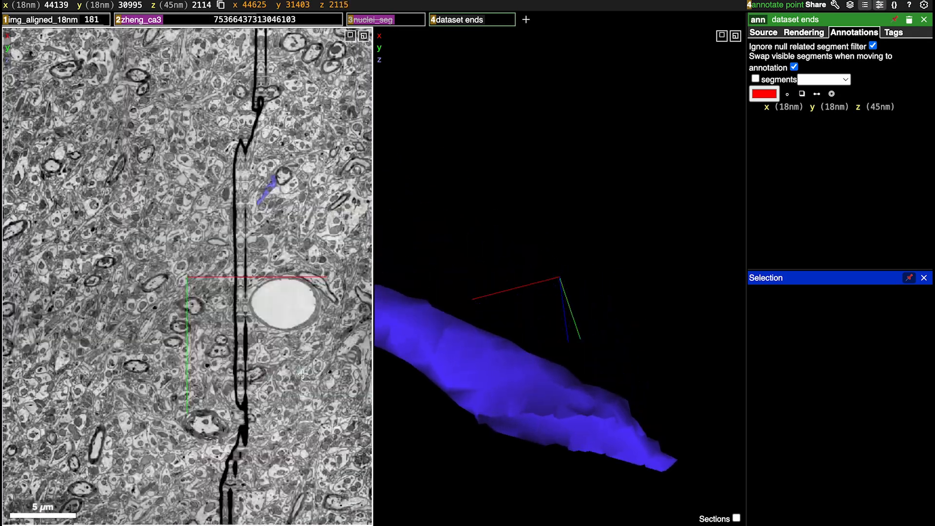
pyautogui.scroll(20, 302, 374)
pyautogui.scroll(16, 302, 374)
pyautogui.scroll(-20, 302, 374)
pyautogui.scroll(20, 302, 374)
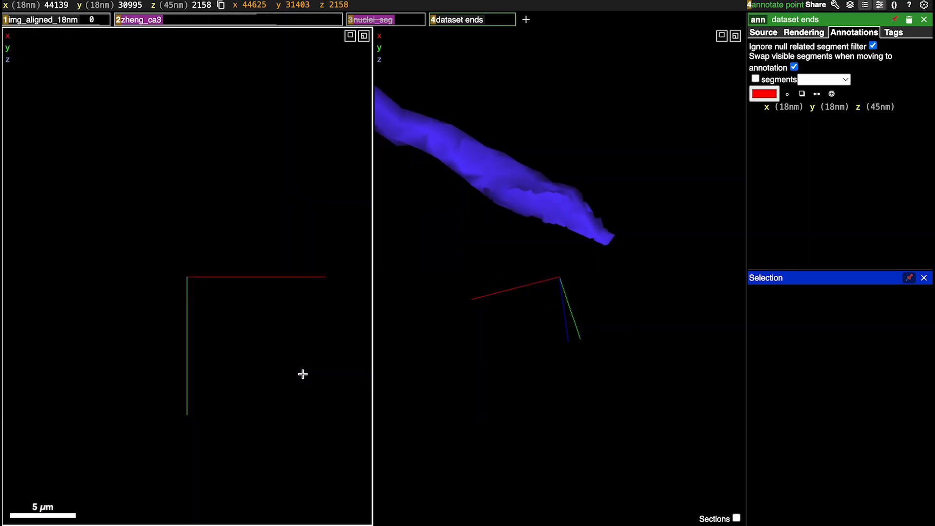
pyautogui.scroll(-20, 302, 374)
pyautogui.scroll(20, 303, 374)
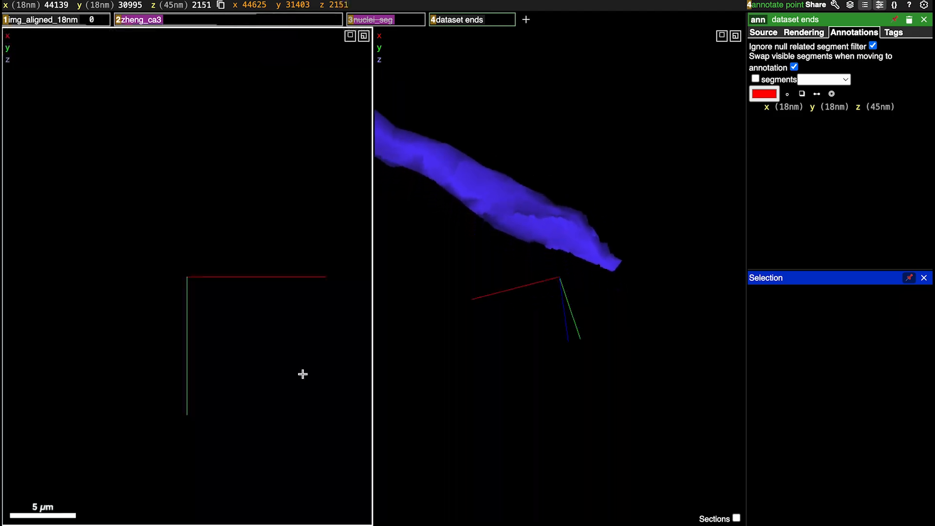
pyautogui.scroll(20, 302, 374)
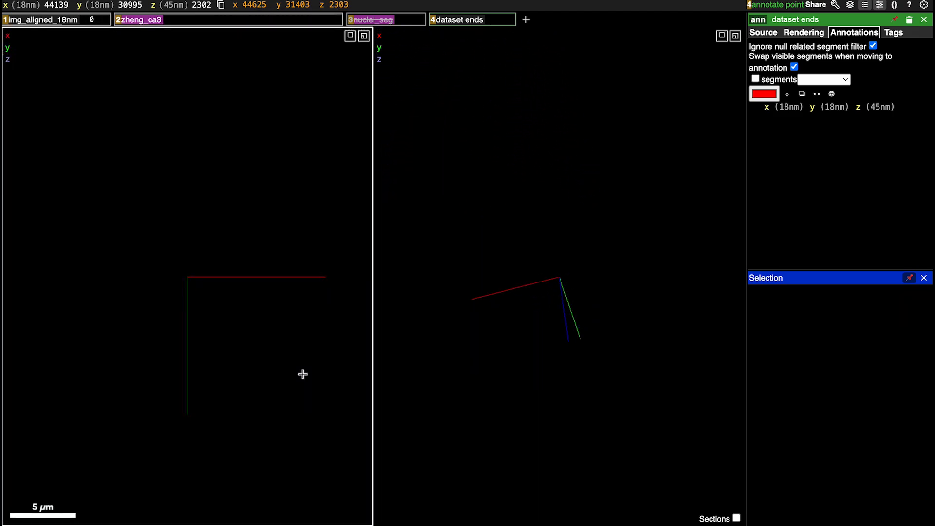
pyautogui.scroll(-20, 302, 374)
pyautogui.scroll(20, 302, 374)
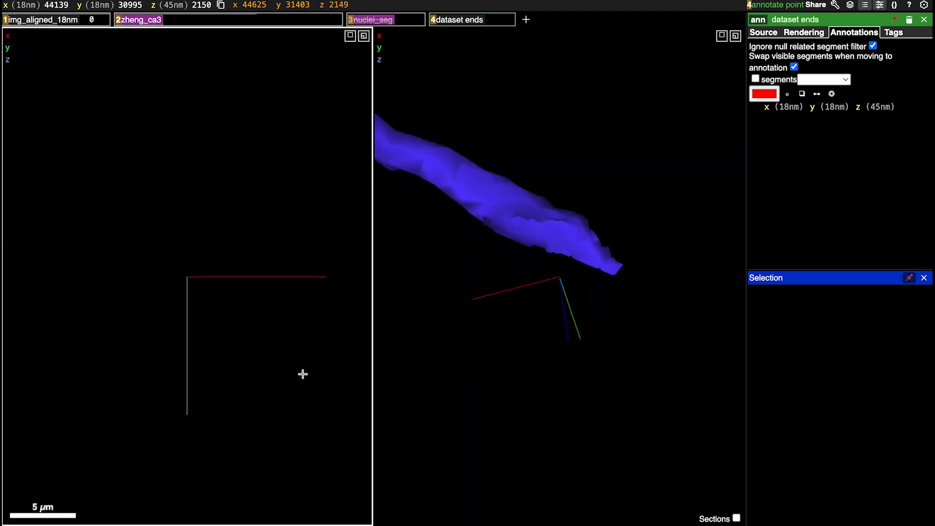
pyautogui.scroll(-8, 302, 374)
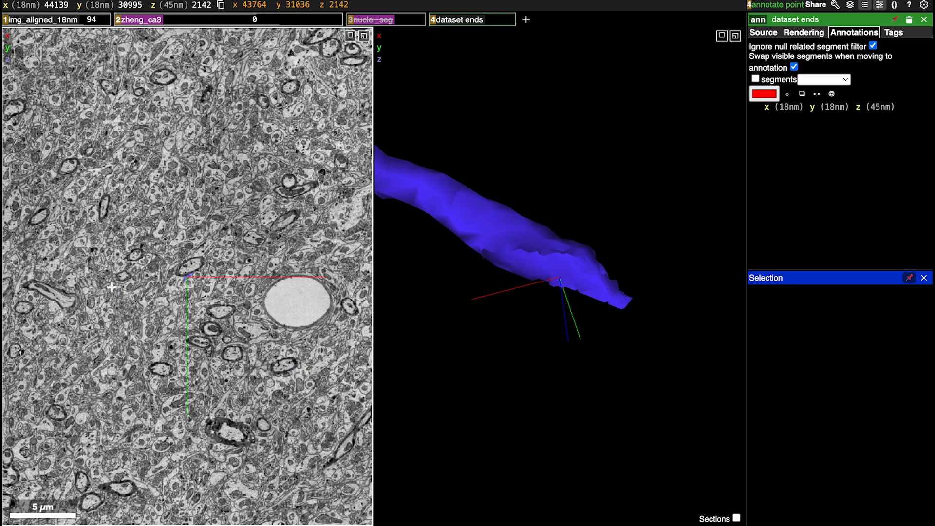
# Mark the axon's lower end with a red point inside its cross-section at 44143, 30992, 2142
pyautogui.keyDown('ctrl'); pyautogui.scroll(5, 122, 228); pyautogui.keyUp('ctrl')
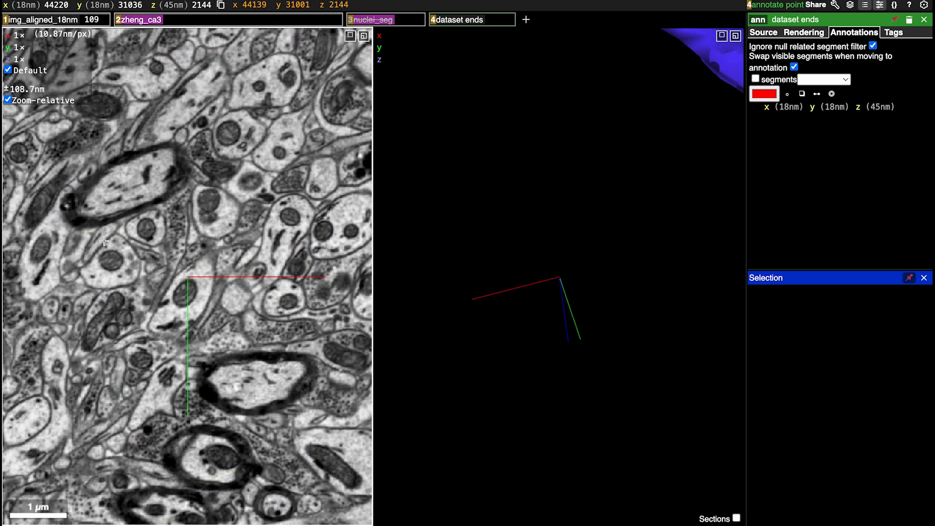
pyautogui.rightClick(99, 237)
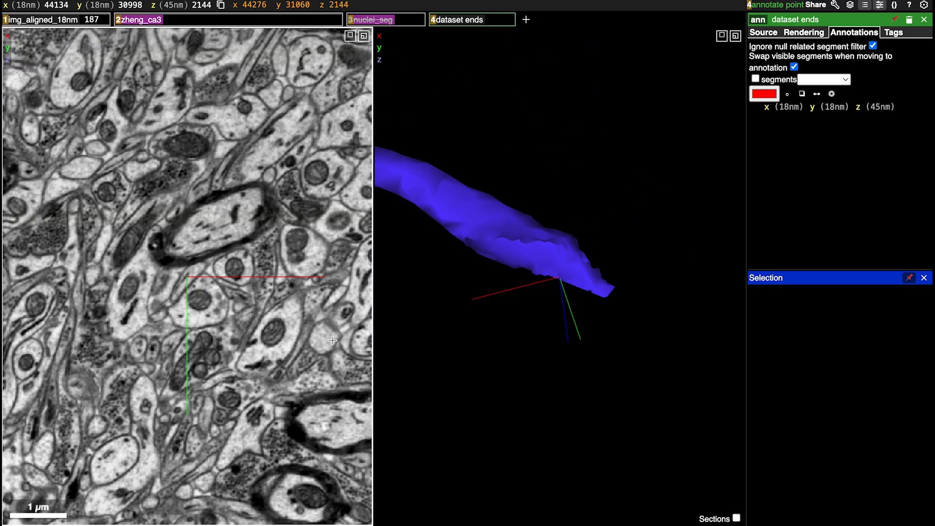
pyautogui.scroll(2, 332, 341)
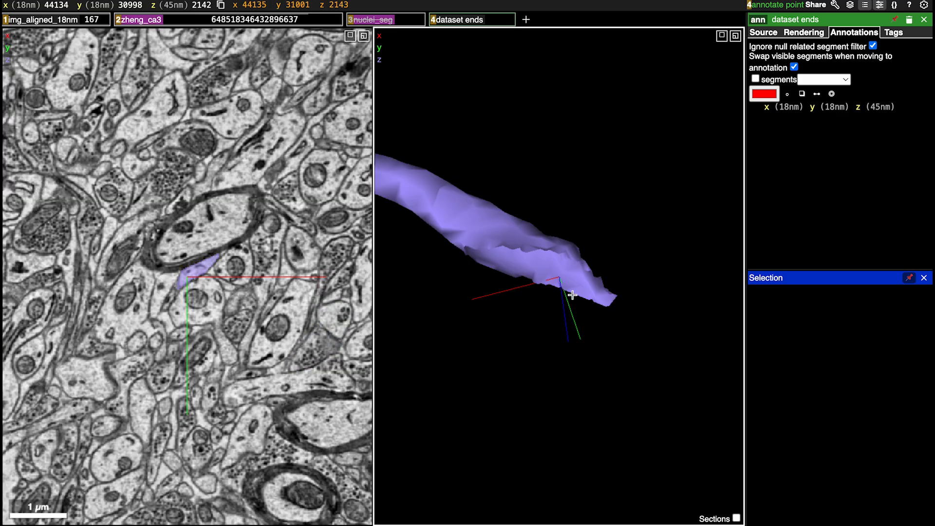
pyautogui.keyDown('ctrl'); pyautogui.click(196, 270); pyautogui.keyUp('ctrl')
# Examine the junction between the axon's two upper branches in 3D and in the neighbouring EM sections
pyautogui.scroll(-3, 599, 214)
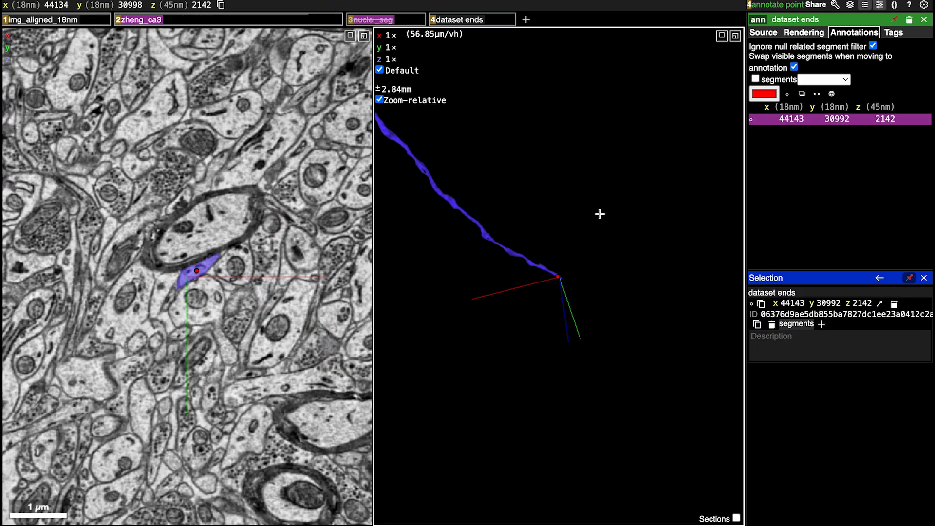
pyautogui.scroll(-4, 599, 214)
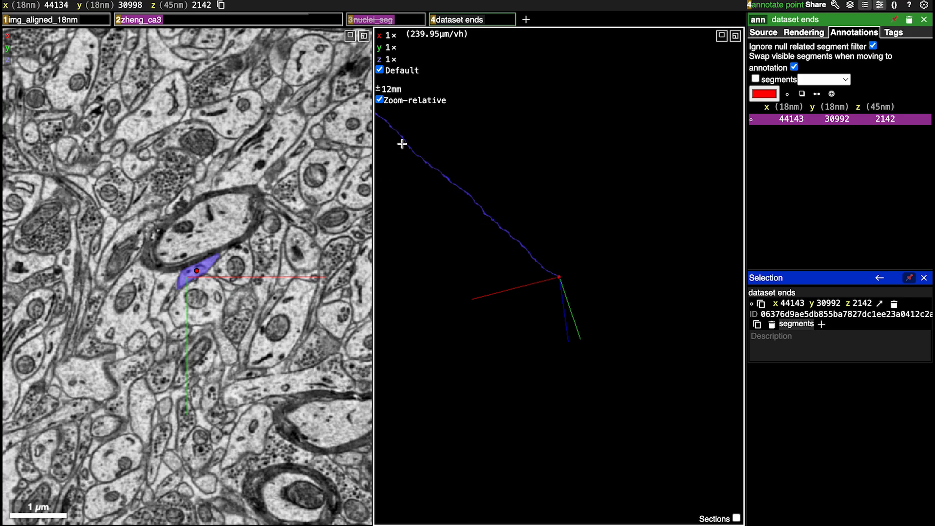
pyautogui.rightClick(406, 140)
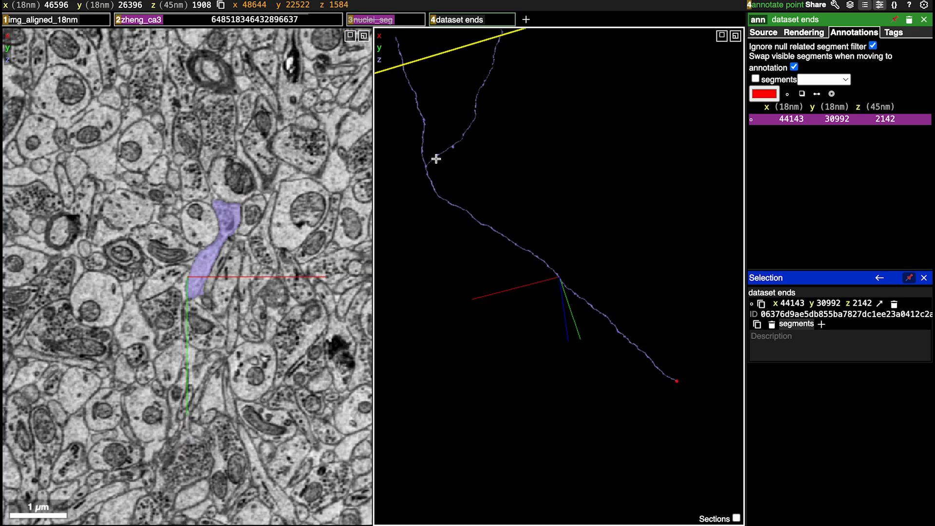
pyautogui.rightClick(436, 158)
pyautogui.scroll(8, 513, 304)
pyautogui.scroll(-2, 511, 305)
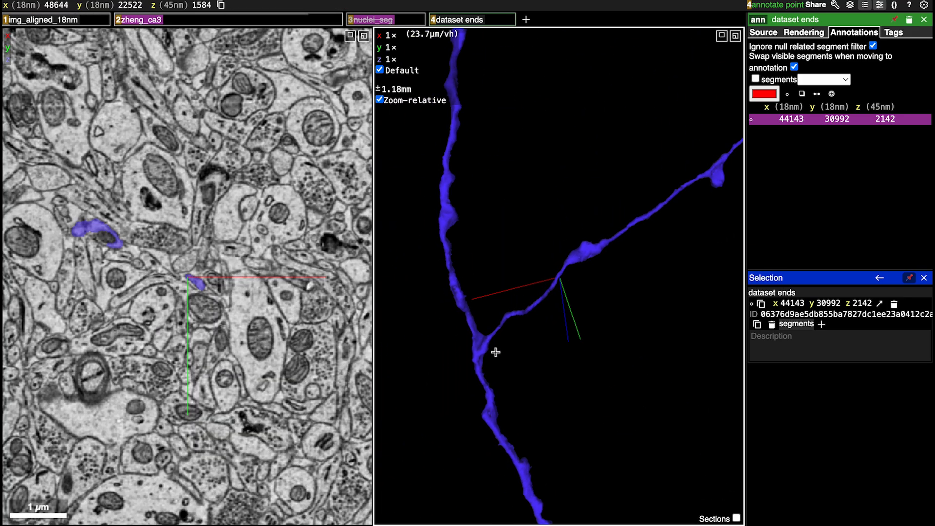
pyautogui.rightClick(481, 343)
pyautogui.scroll(6, 515, 336)
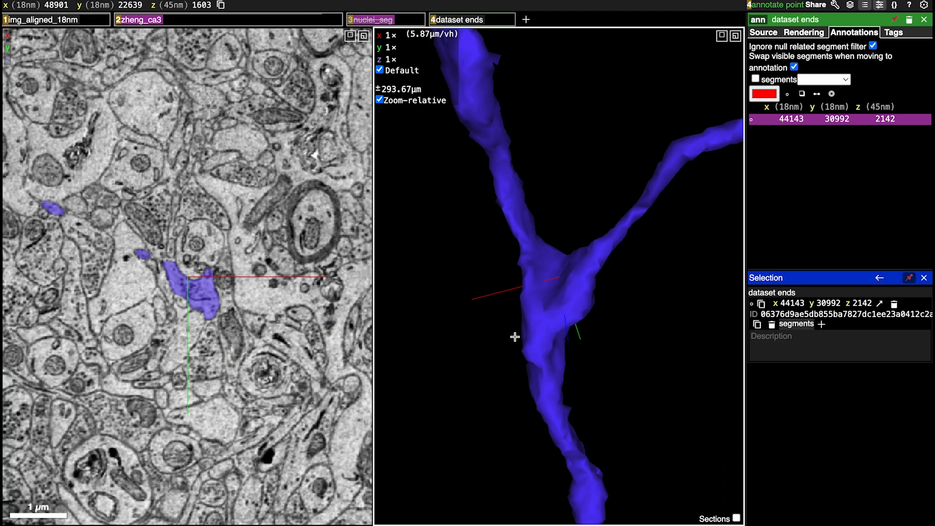
pyautogui.moveTo(756, 266); pyautogui.dragTo(497, 312)
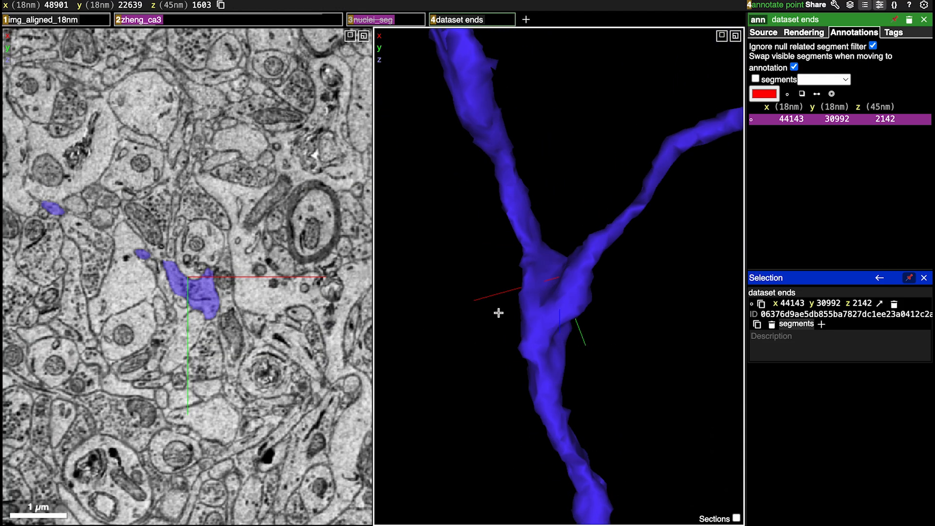
pyautogui.scroll(-6, 263, 373)
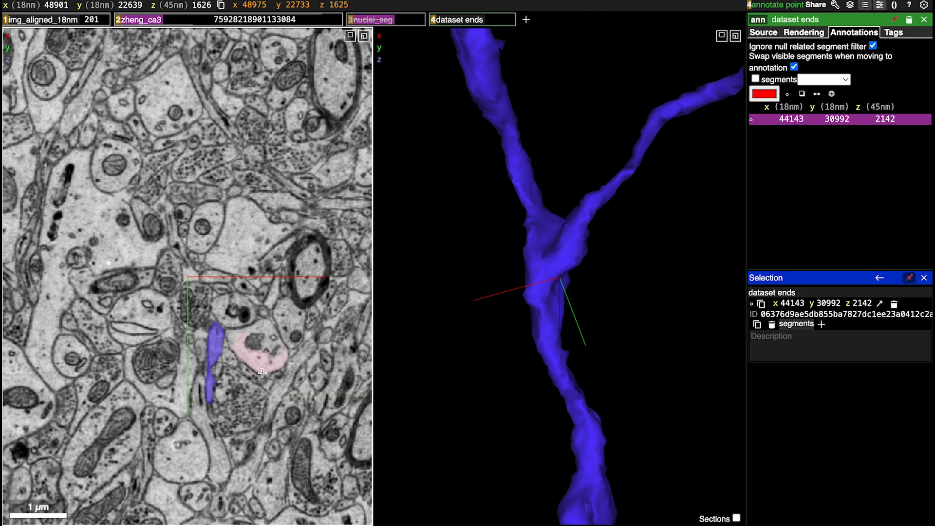
pyautogui.scroll(2, 262, 372)
pyautogui.scroll(-14, 595, 257)
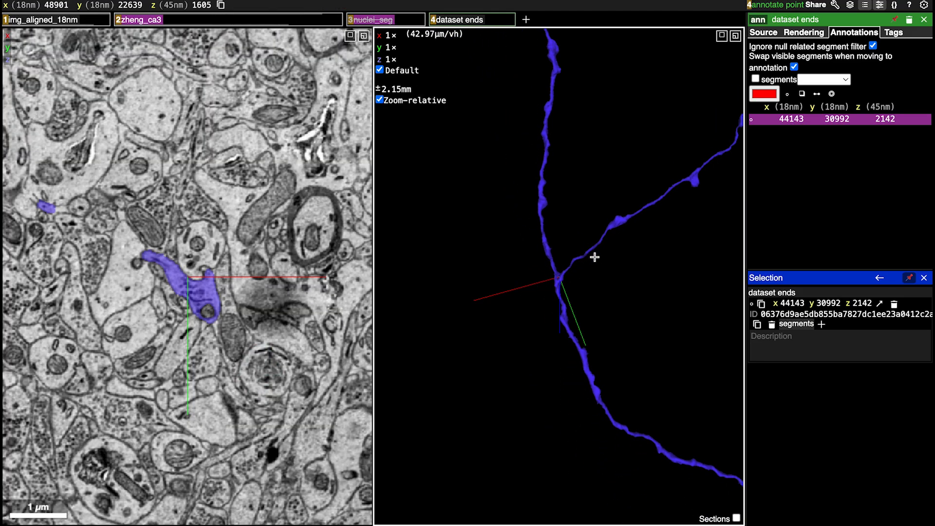
pyautogui.scroll(1, 594, 257)
pyautogui.scroll(-7, 594, 257)
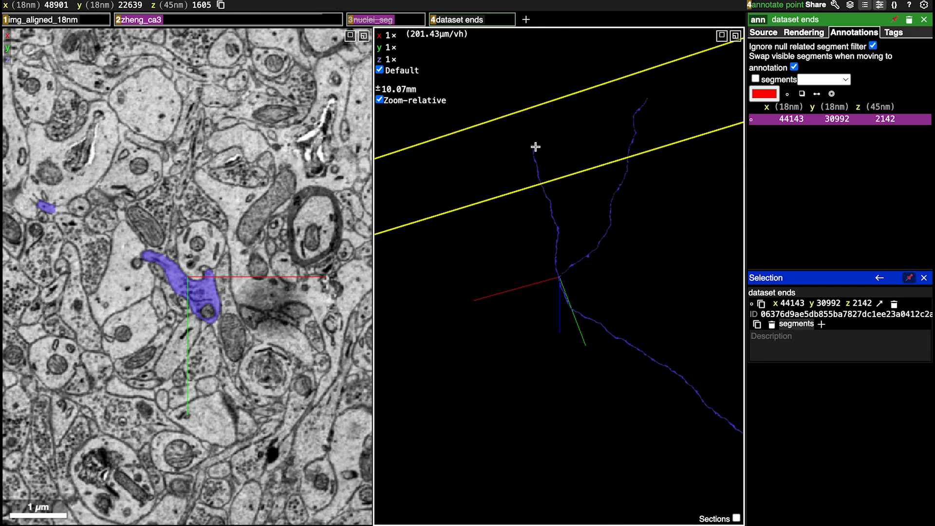
# Inspect the far tip of the longer upper branch in 3D, centring on its very end
pyautogui.rightClick(647, 103)
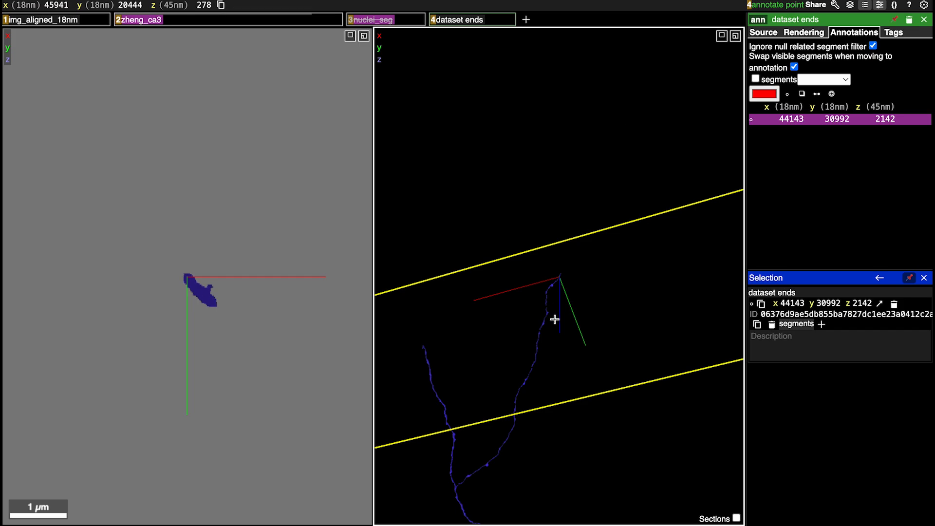
pyautogui.scroll(12, 555, 319)
pyautogui.moveTo(597, 248); pyautogui.dragTo(549, 354)
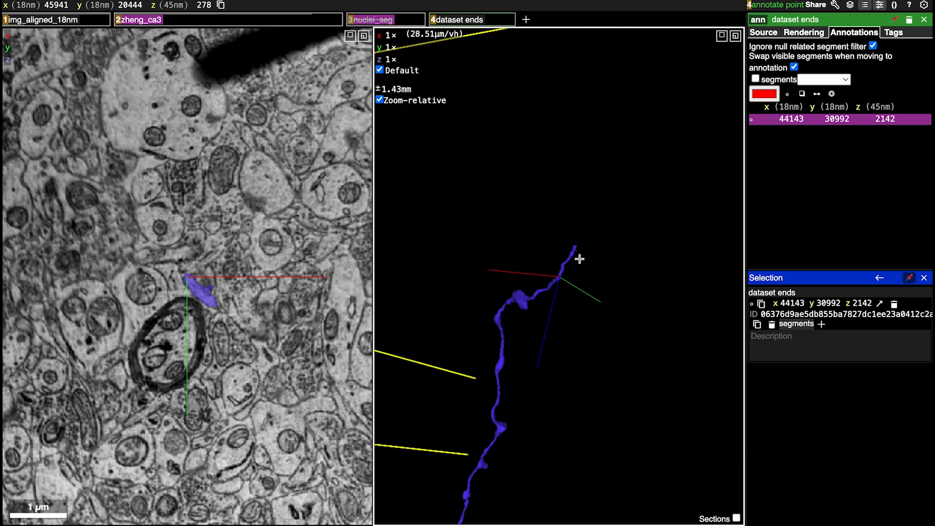
pyautogui.rightClick(573, 248)
pyautogui.scroll(10, 553, 334)
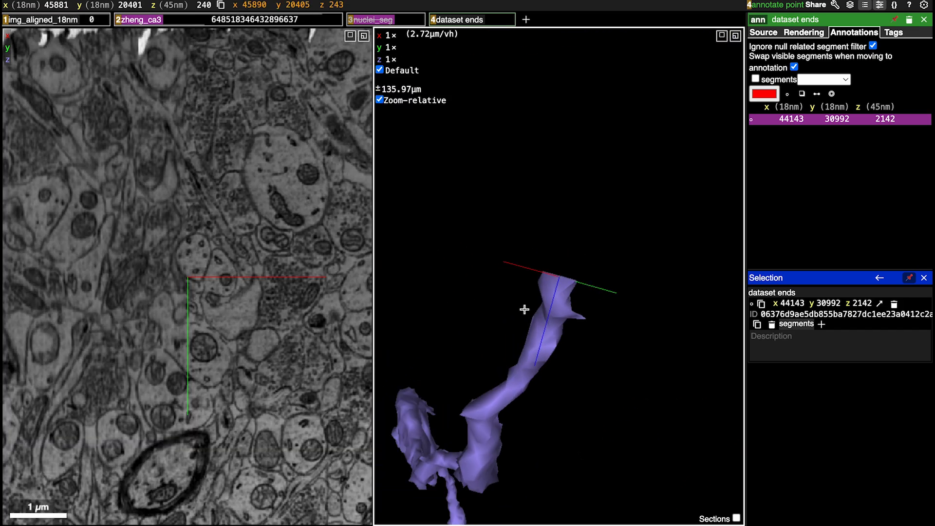
pyautogui.moveTo(525, 309); pyautogui.dragTo(463, 415)
pyautogui.rightClick(575, 259)
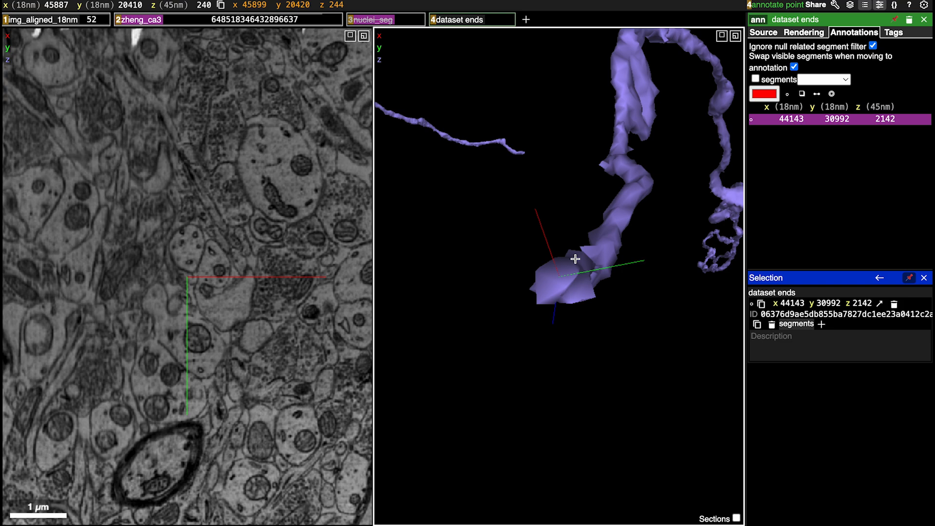
# Step back and forth through sections 236 to 242 around the branch tip, crossing the blank section, to look for a continuation
pyautogui.scroll(-2, 221, 331)
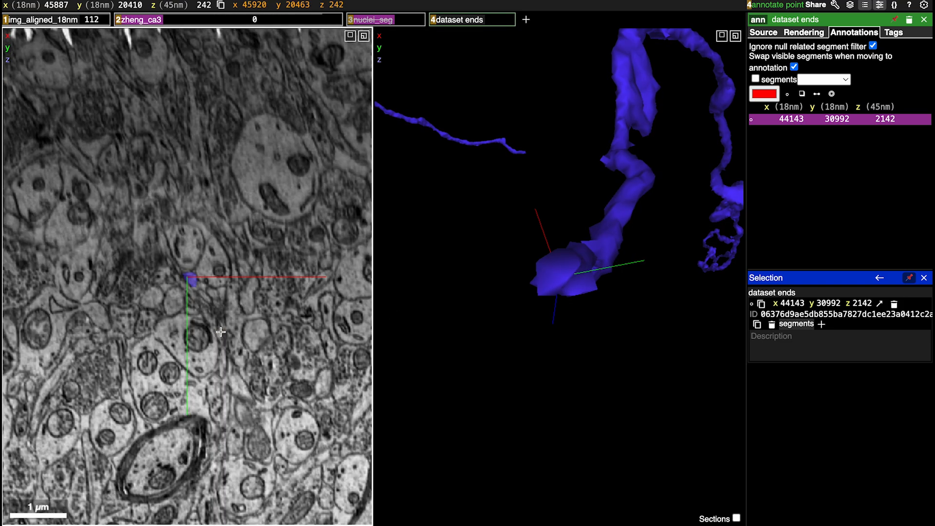
pyautogui.scroll(3, 221, 332)
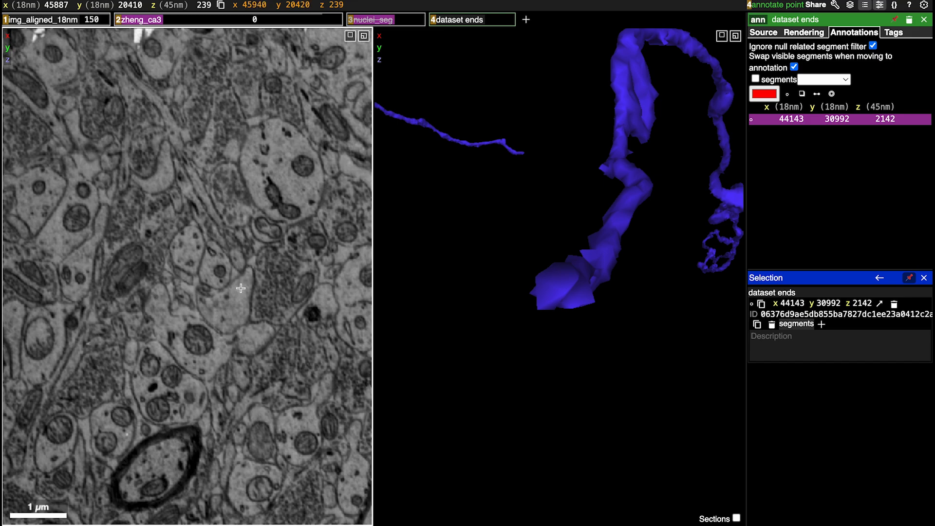
pyautogui.scroll(-2, 241, 288)
pyautogui.scroll(3, 240, 288)
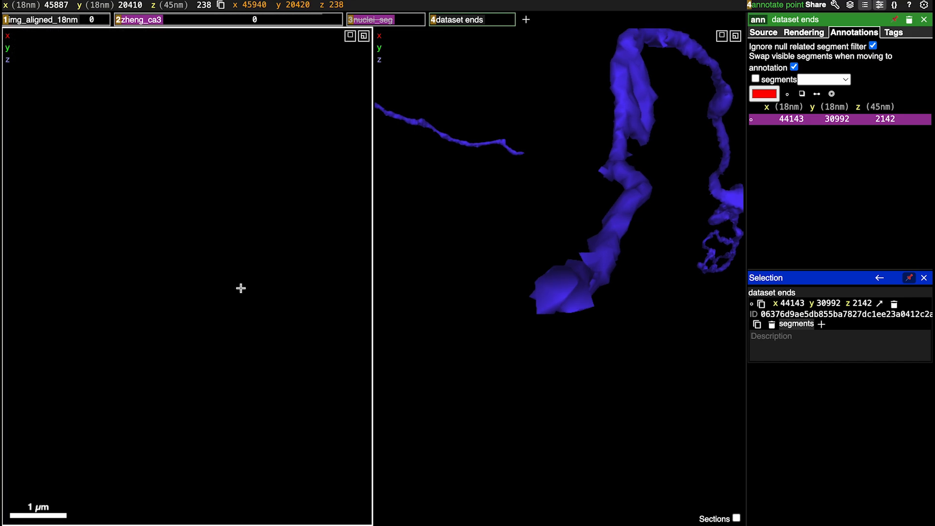
pyautogui.scroll(-1, 241, 288)
pyautogui.scroll(1, 240, 288)
pyautogui.scroll(-1, 241, 288)
pyautogui.scroll(1, 241, 288)
pyautogui.scroll(2, 240, 288)
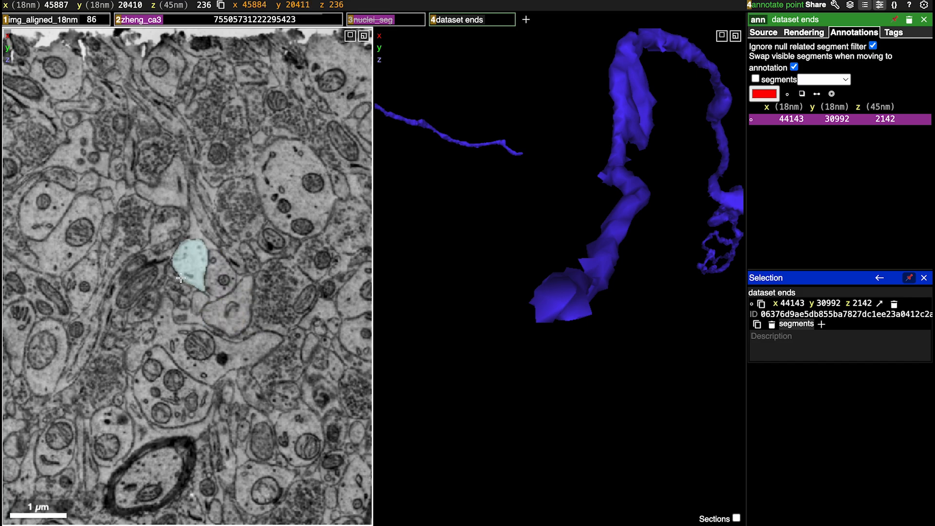
# Show the small unselected segment beside the branch tip in section 236 and compare its alignment with the blue axon in 3D
pyautogui.doubleClick(175, 275)
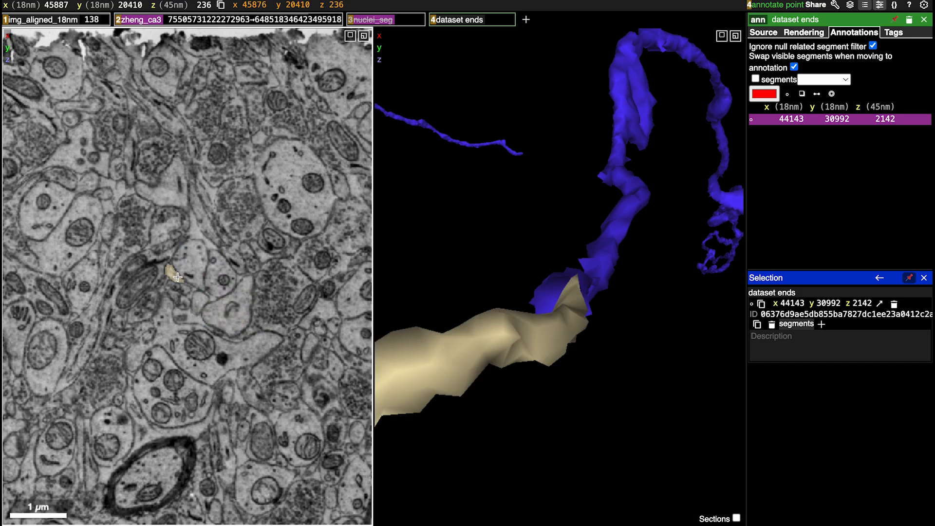
pyautogui.moveTo(517, 334); pyautogui.dragTo(524, 165)
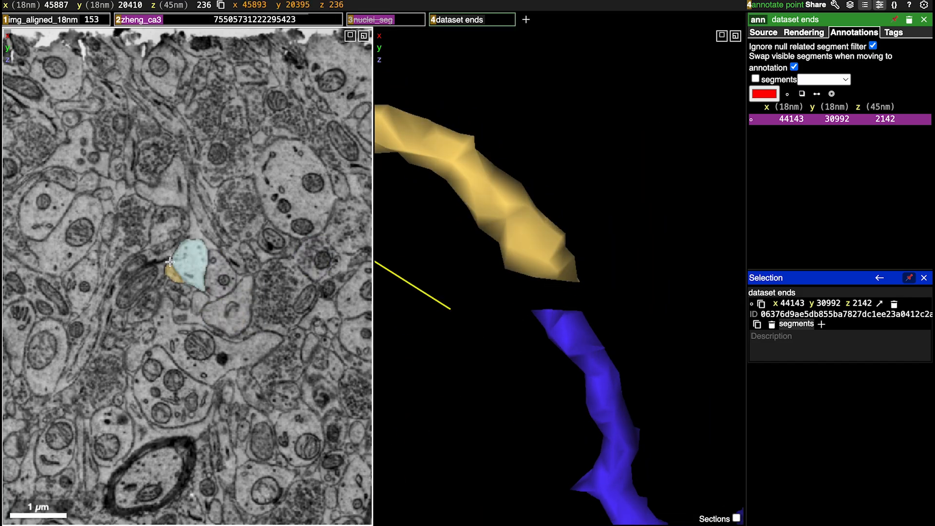
pyautogui.keyDown('ctrl'); pyautogui.scroll(3, 165, 260); pyautogui.keyUp('ctrl')
pyautogui.scroll(-5, 671, 236)
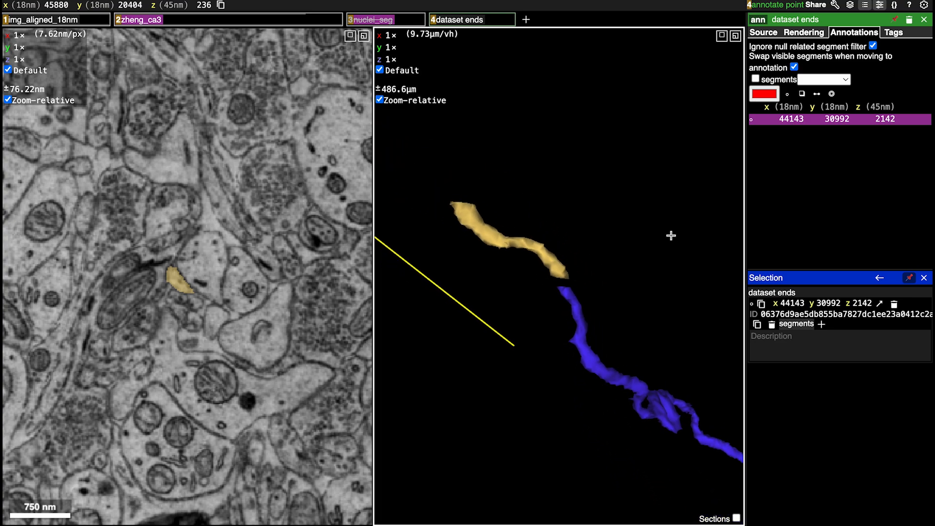
# Centre on the yellow fragment's outer end and check the sections from 210 down to 203 for a continuation past the missing image data
pyautogui.rightClick(480, 217)
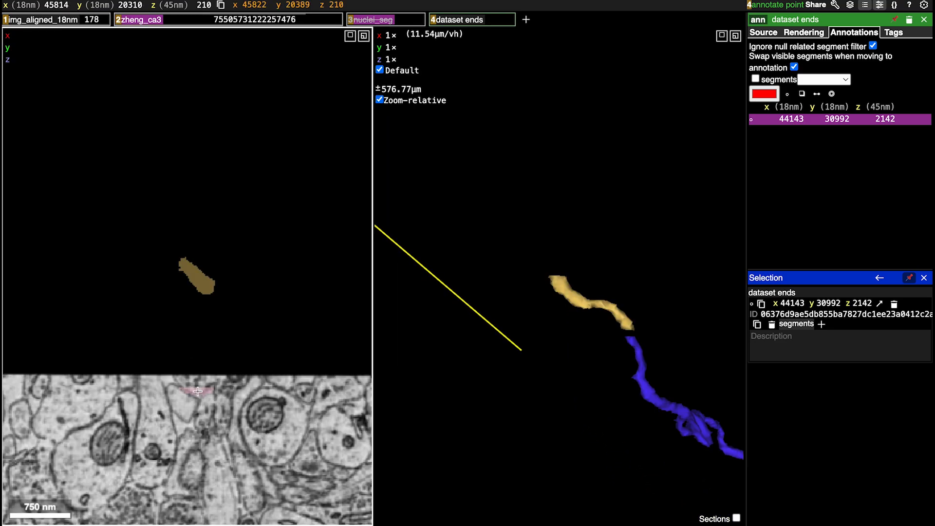
pyautogui.scroll(3, 198, 391)
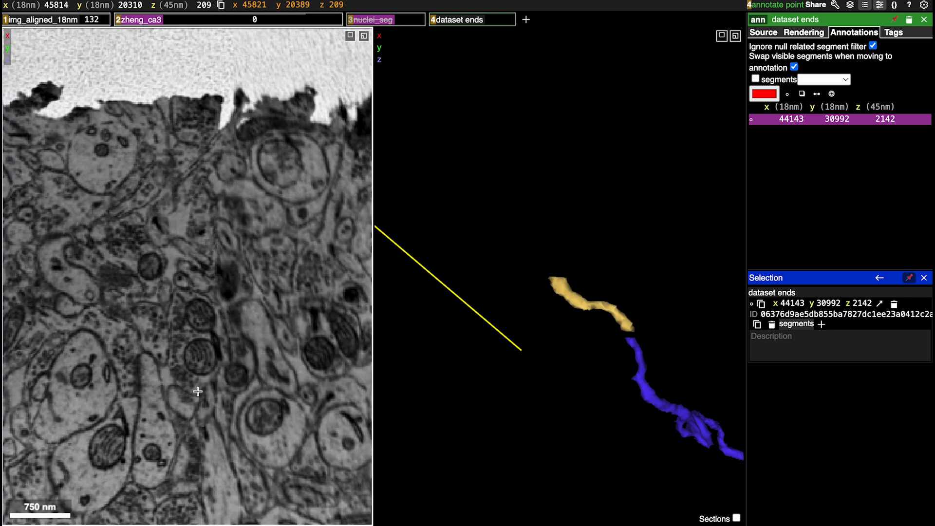
pyautogui.scroll(4, 198, 391)
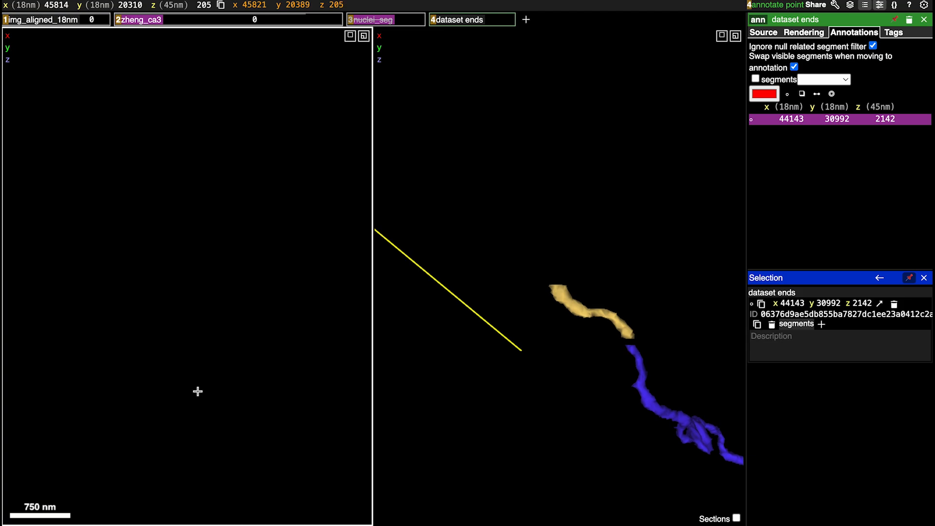
pyautogui.scroll(-7, 198, 391)
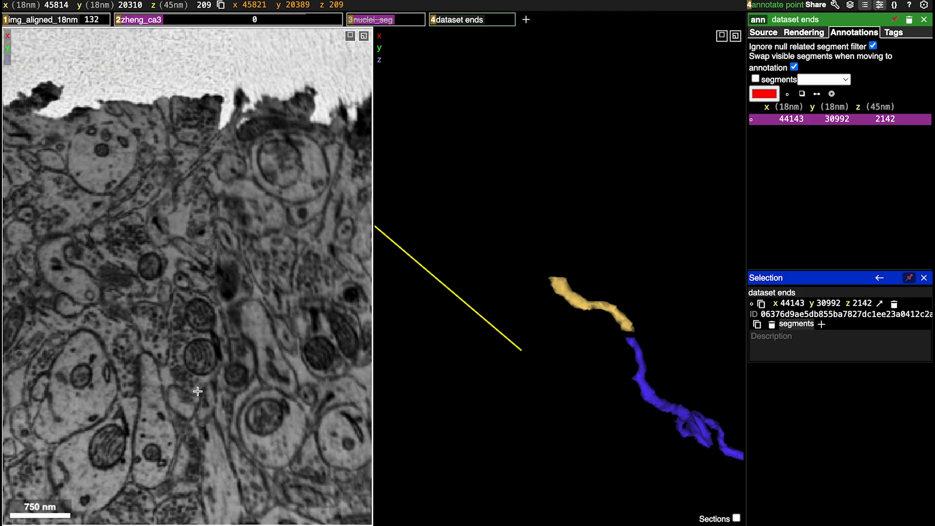
pyautogui.scroll(3, 198, 391)
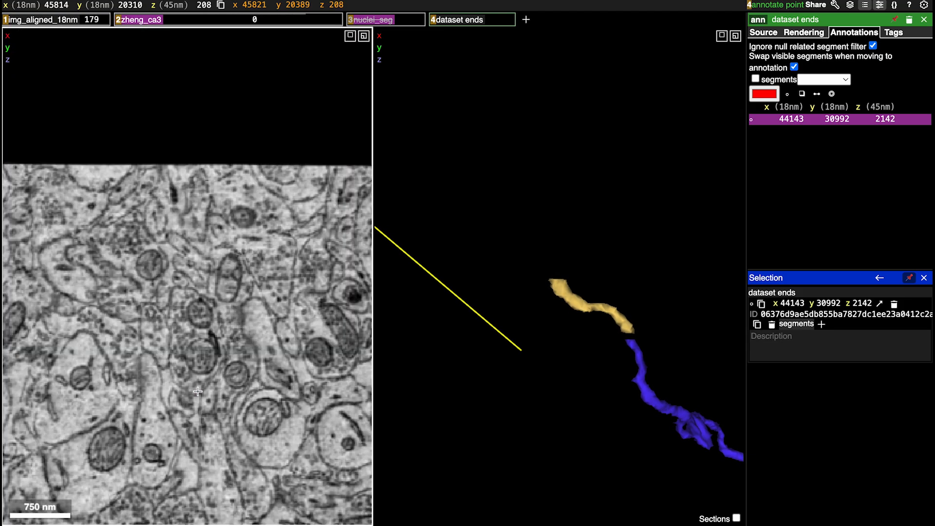
pyautogui.scroll(2, 198, 391)
pyautogui.keyDown('ctrl'); pyautogui.scroll(-3, 198, 391); pyautogui.keyUp('ctrl')
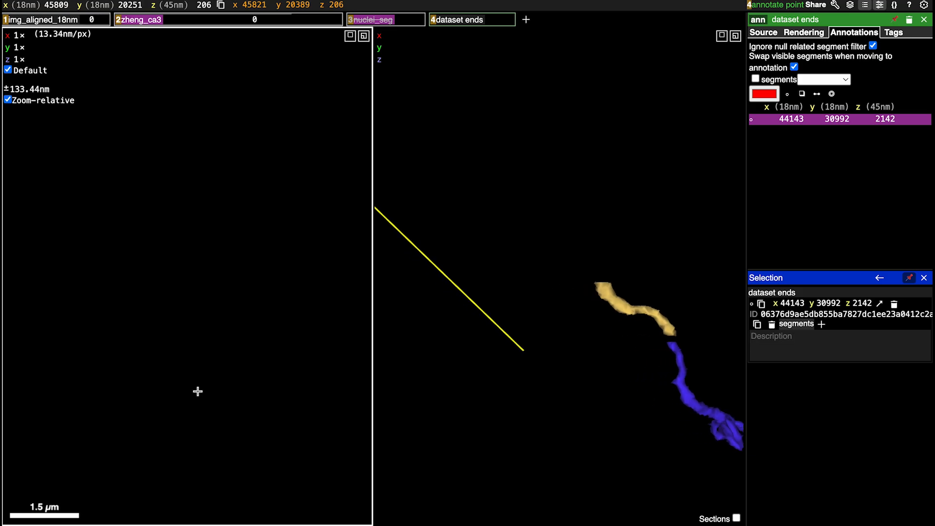
pyautogui.scroll(3, 197, 391)
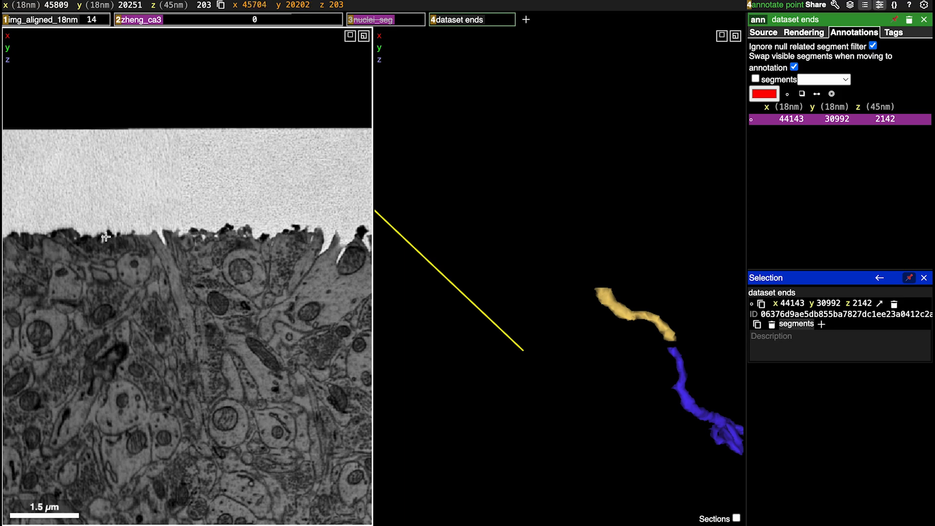
# Recentre on the yellow fragment's tip and compare its cross-section at 211 with the sections down to 199
pyautogui.rightClick(602, 290)
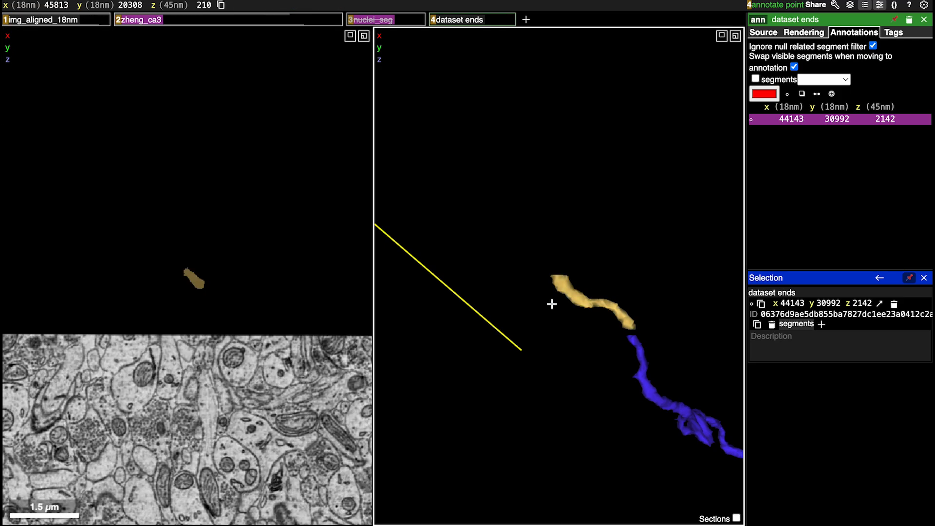
pyautogui.scroll(5, 218, 337)
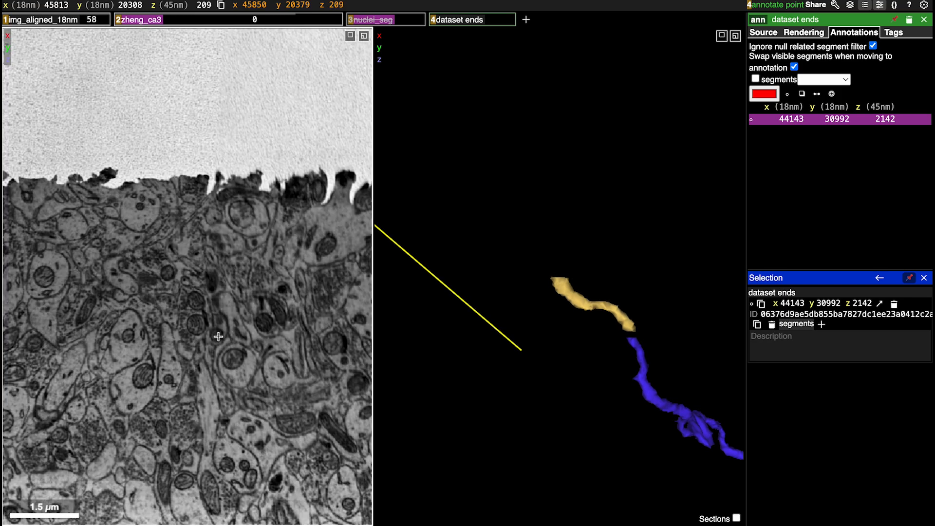
pyautogui.scroll(6, 218, 337)
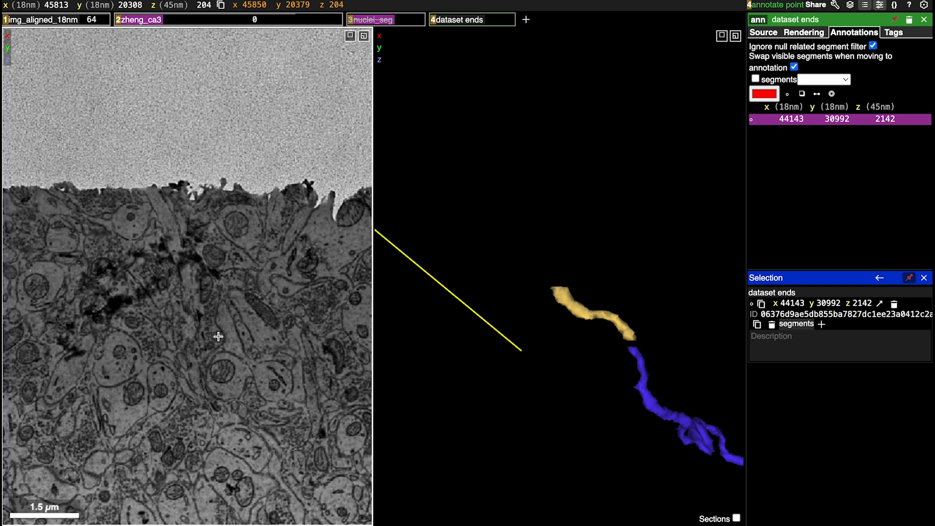
pyautogui.scroll(1, 219, 336)
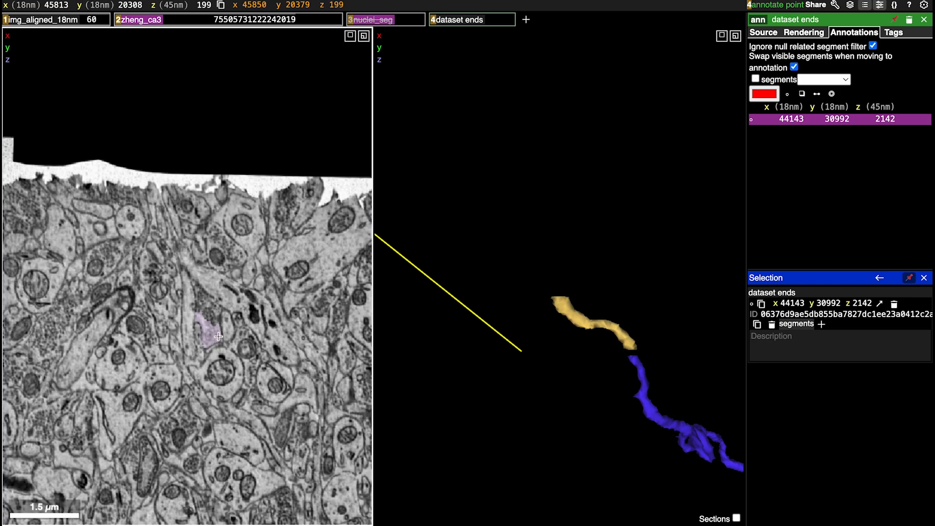
pyautogui.scroll(-9, 218, 337)
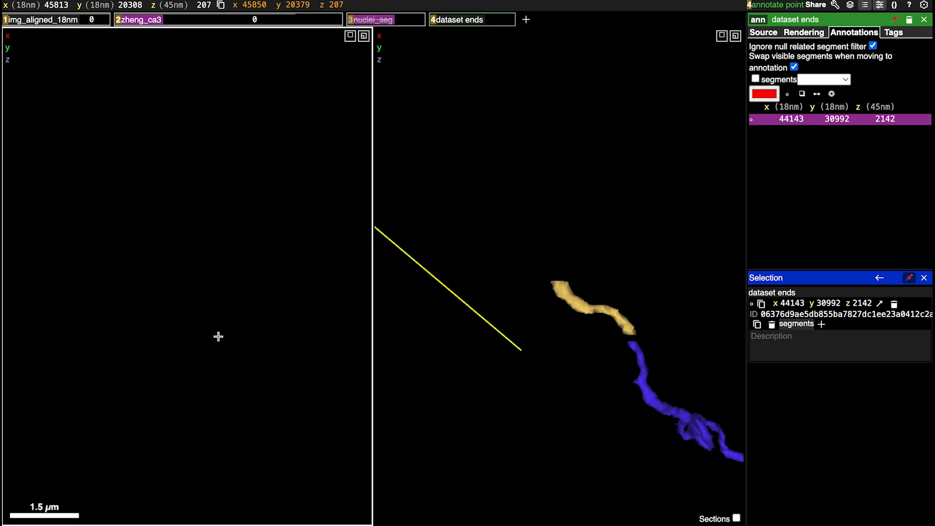
pyautogui.scroll(-3, 219, 336)
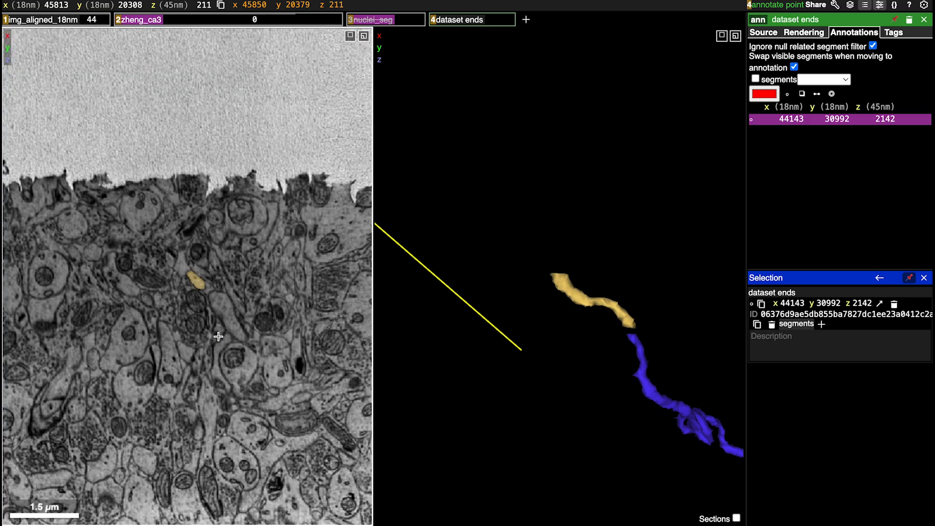
# Mark the yellow fragment's outer tip with a red point at 45821, 20310, 209
pyautogui.scroll(-10, 513, 306)
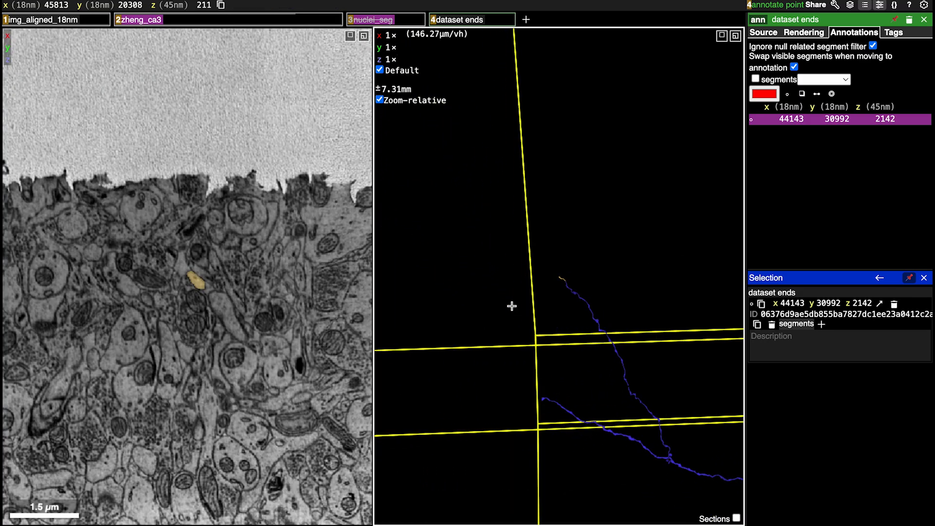
pyautogui.scroll(15, 586, 211)
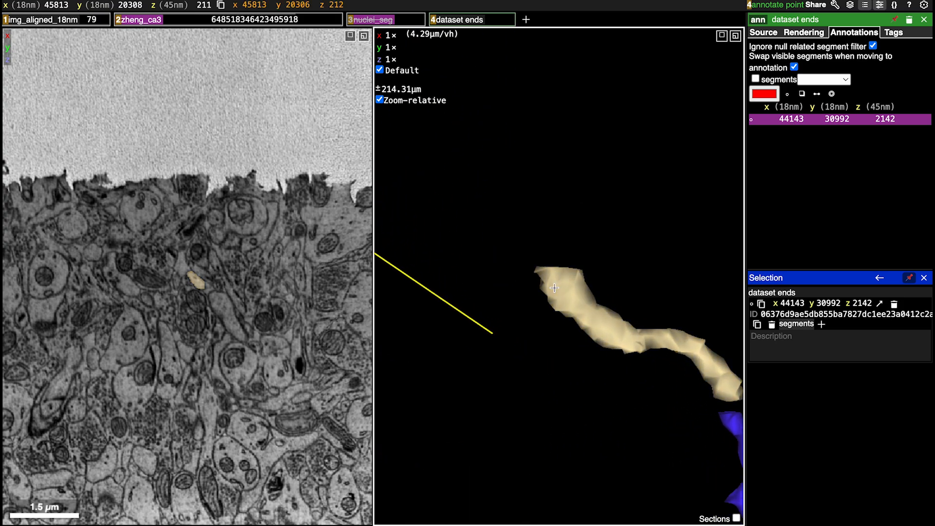
pyautogui.moveTo(570, 255); pyautogui.dragTo(555, 350)
pyautogui.keyDown('ctrl'); pyautogui.click(564, 257); pyautogui.keyUp('ctrl')
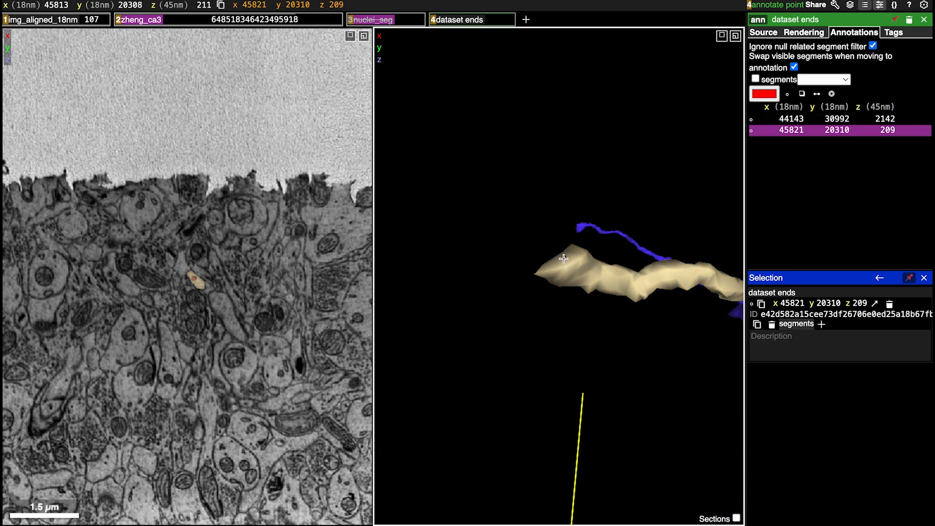
# View the whole axon in 3D, then centre on and enlarge the unmarked tip of the other upper branch
pyautogui.scroll(-10, 547, 404)
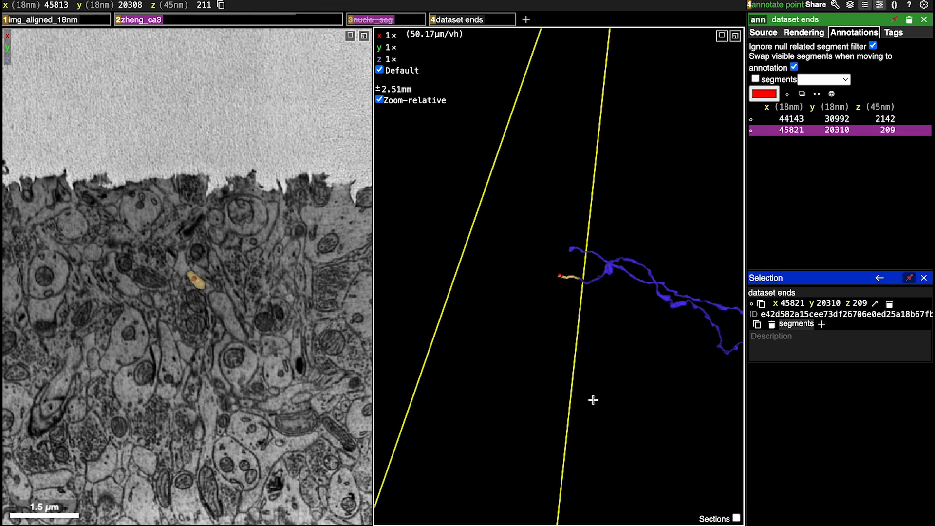
pyautogui.moveTo(592, 398); pyautogui.dragTo(479, 344)
pyautogui.scroll(-10, 604, 315)
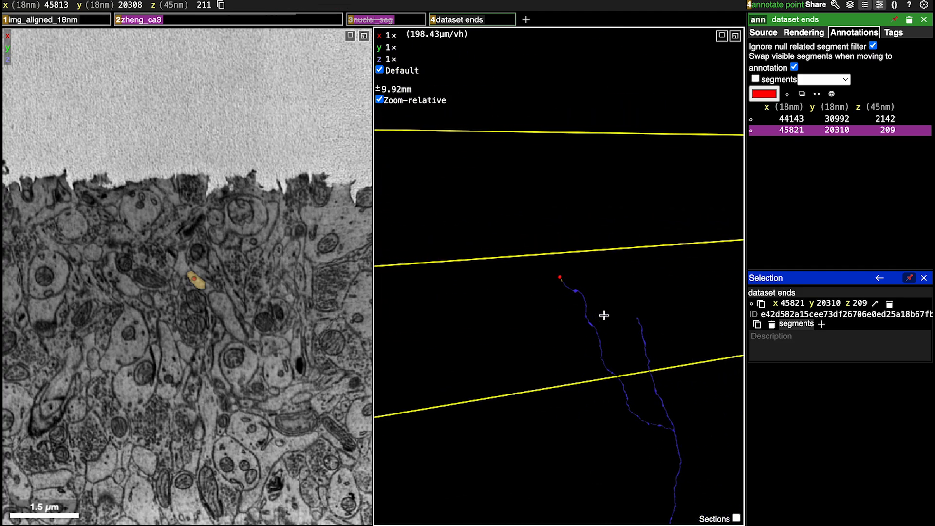
pyautogui.rightClick(637, 318)
pyautogui.scroll(15, 549, 182)
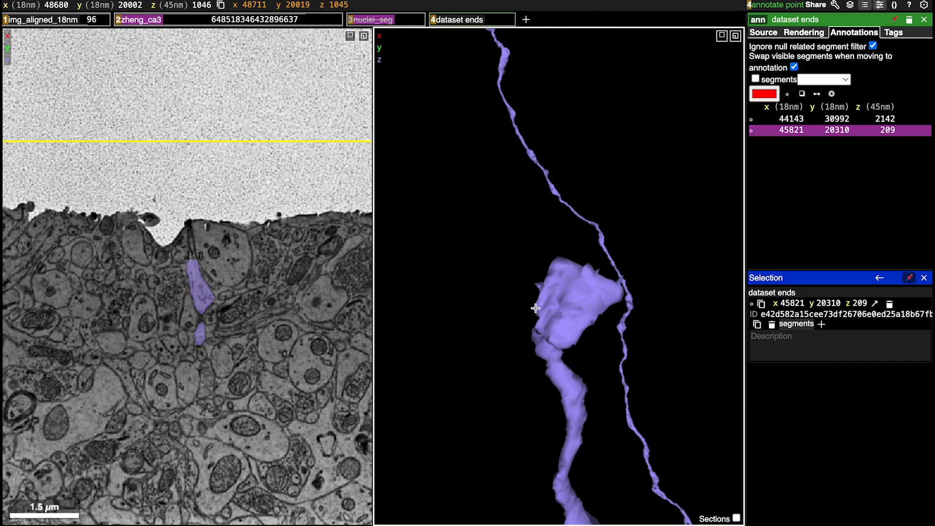
# Check the sections between 1046 and 1058 around the branch tip for a continuation, comparing them with the tip's 3D shape
pyautogui.scroll(-10, 219, 359)
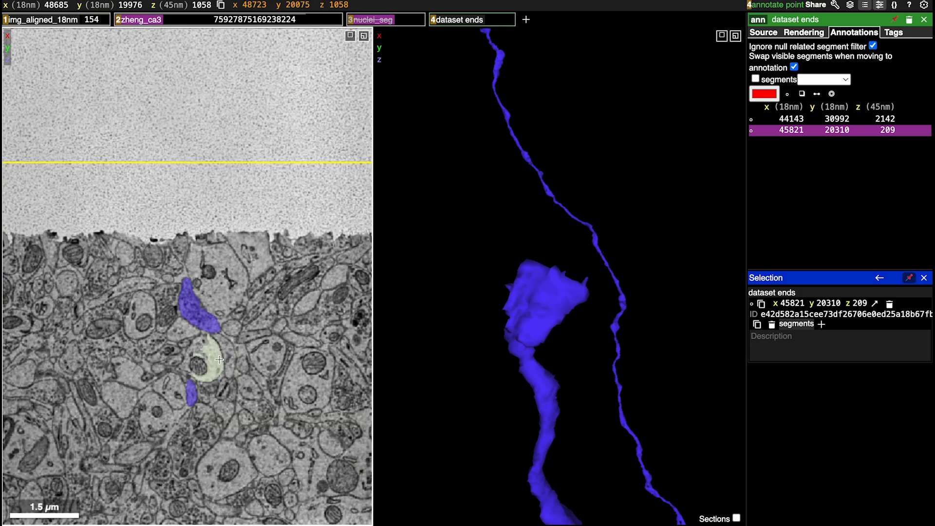
pyautogui.scroll(7, 220, 360)
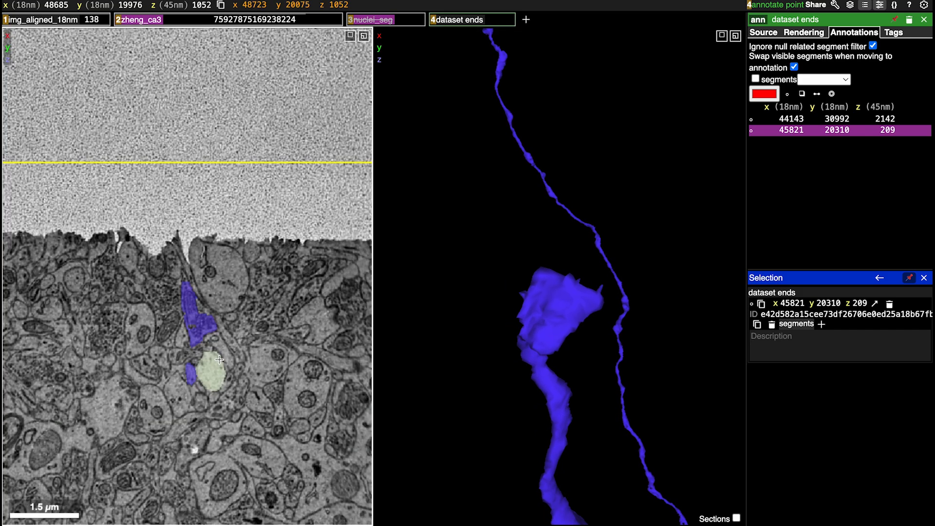
pyautogui.scroll(3, 219, 360)
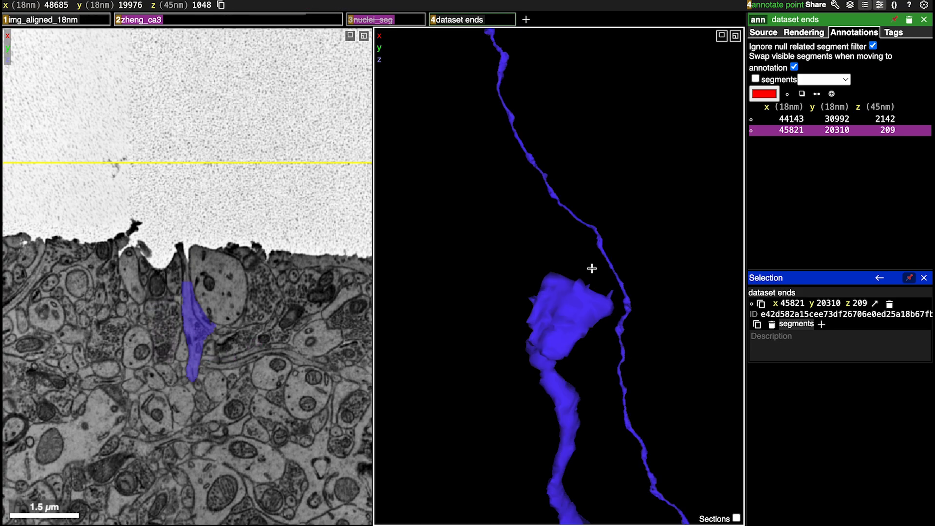
pyautogui.moveTo(694, 205); pyautogui.dragTo(575, 287)
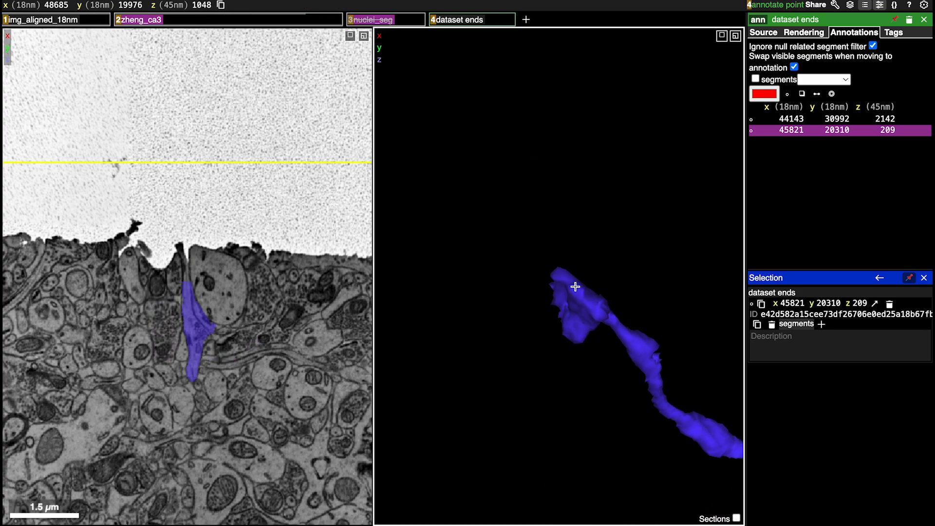
pyautogui.scroll(-1, 139, 340)
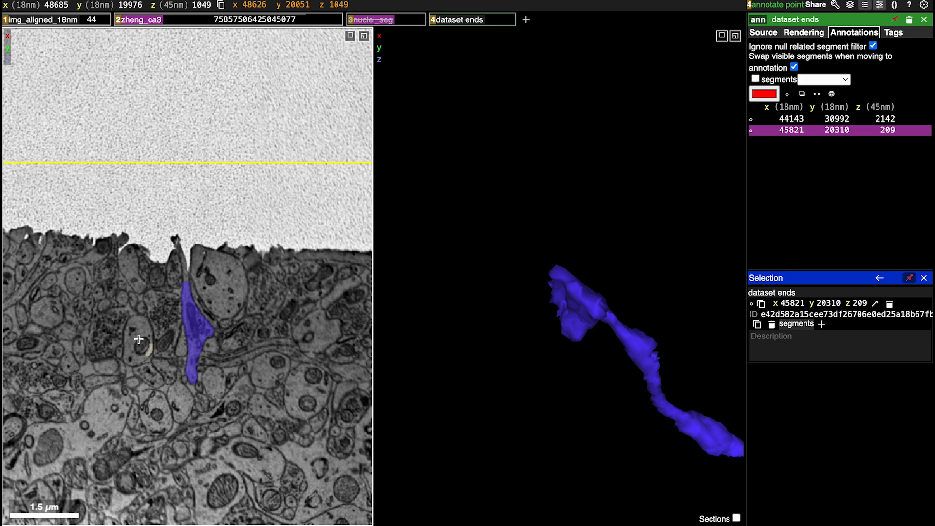
pyautogui.scroll(4, 139, 340)
pyautogui.scroll(-4, 139, 339)
# Mark the upper branch's tip with a red point at 48680, 19973, 1056 and review all marked ends in 3D
pyautogui.moveTo(575, 285); pyautogui.dragTo(608, 292)
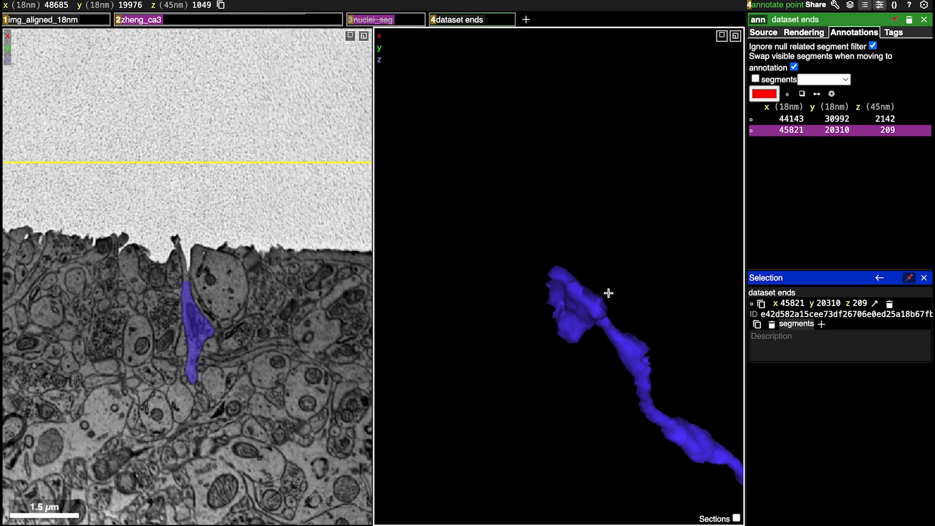
pyautogui.keyDown('ctrl'); pyautogui.click(562, 278); pyautogui.keyUp('ctrl')
pyautogui.scroll(-5, 563, 307)
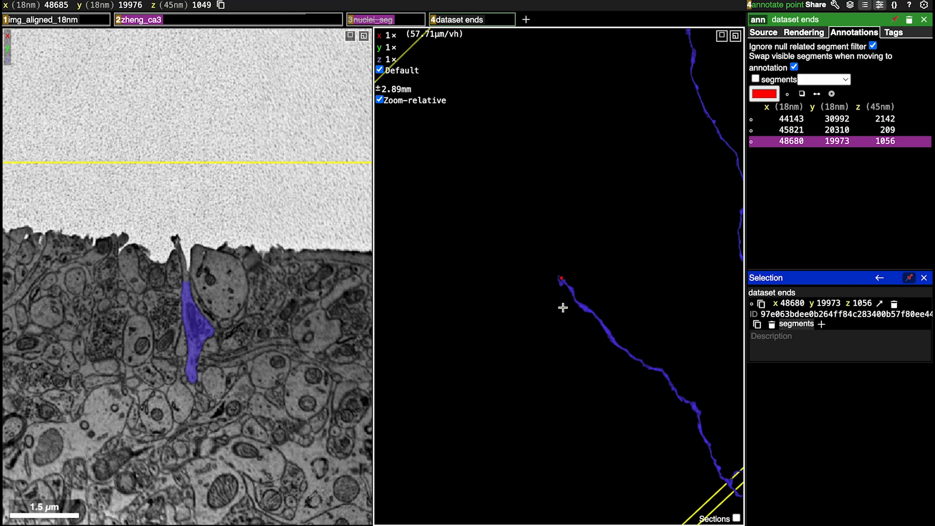
pyautogui.scroll(-10, 563, 307)
pyautogui.moveTo(562, 307); pyautogui.dragTo(415, 243)
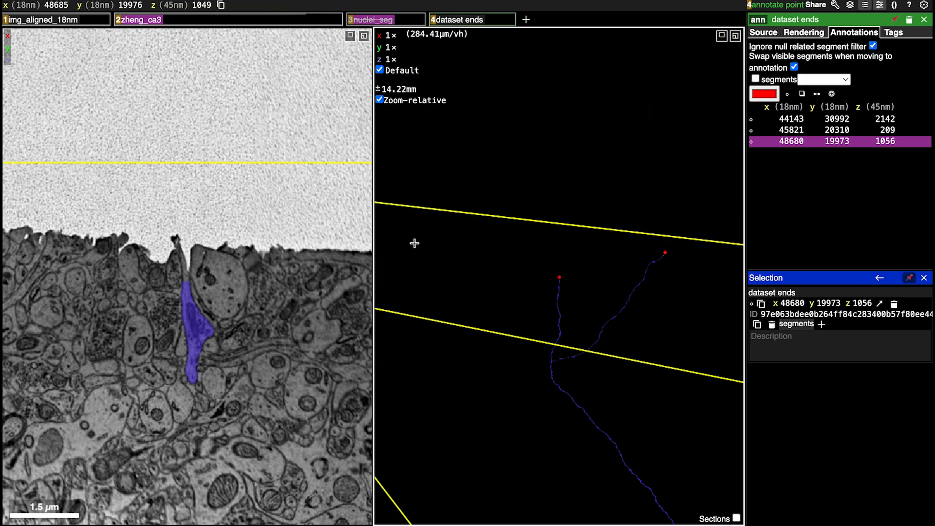
pyautogui.scroll(-4, 575, 390)
pyautogui.scroll(2, 574, 389)
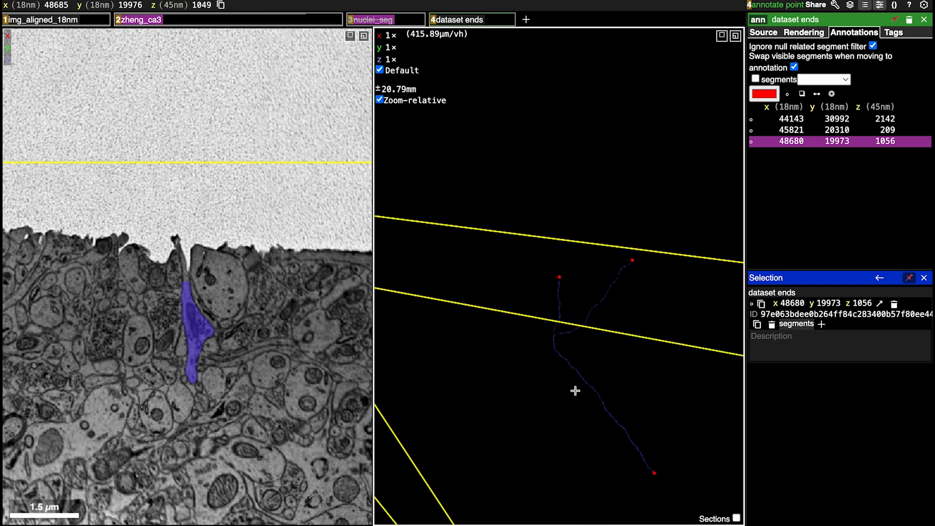
pyautogui.scroll(5, 575, 391)
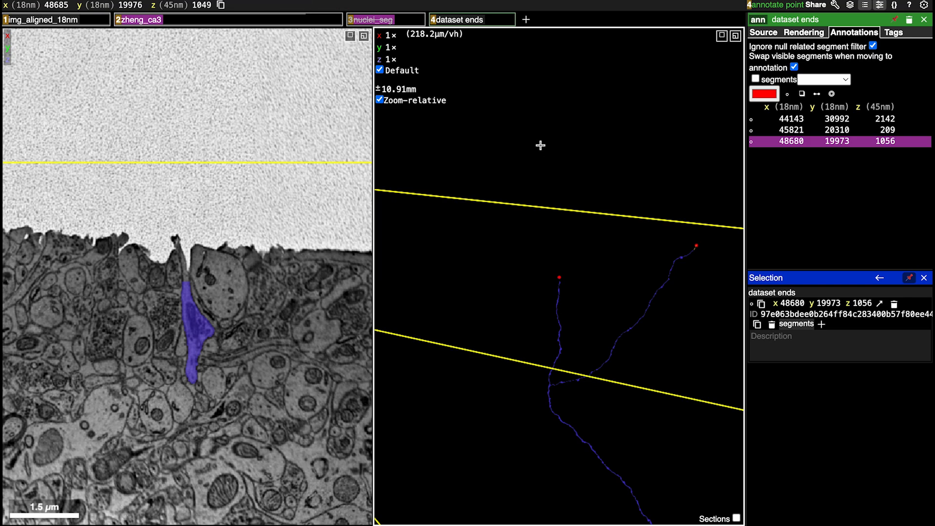
# Merge the blue axon with the yellow fragment by a merge line between their facing ends, from 45885, 20410, 243 to 45869, 20406, 237
pyautogui.click(232, 24)
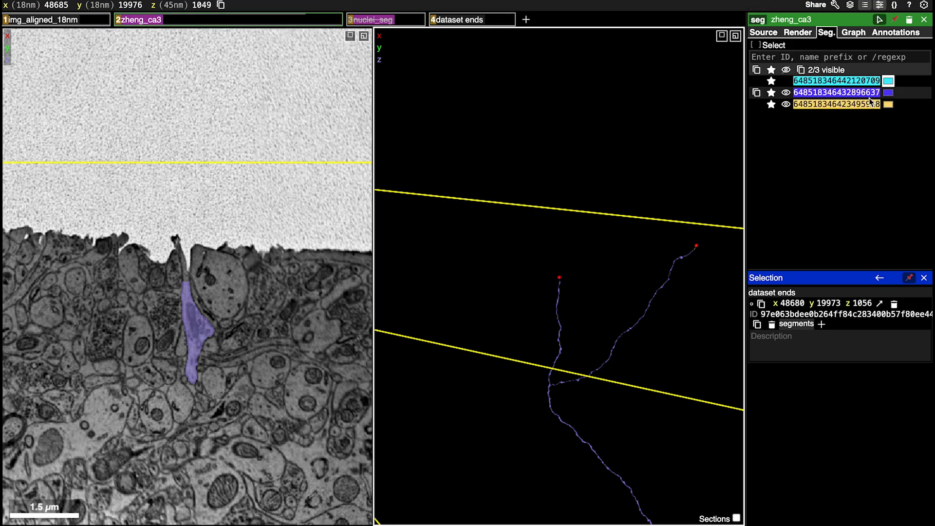
pyautogui.rightClick(691, 249)
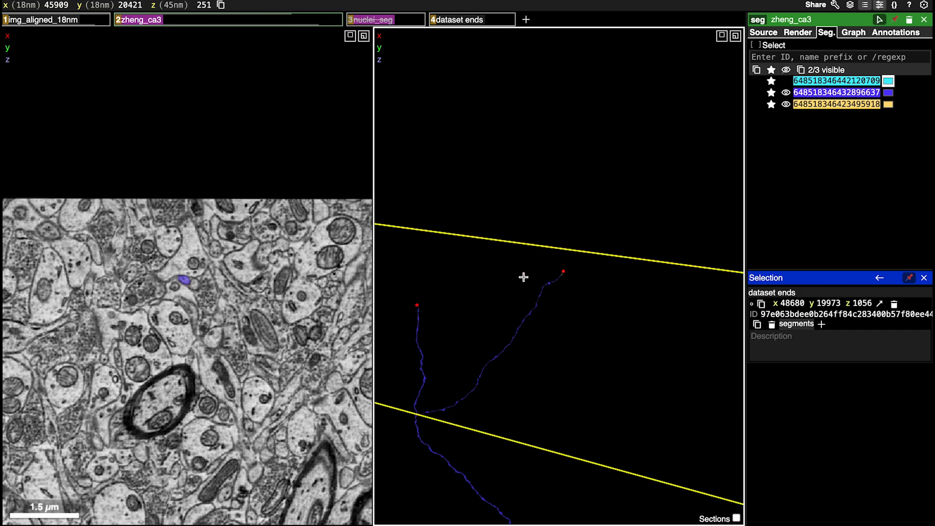
pyautogui.scroll(8, 525, 276)
pyautogui.scroll(5, 524, 277)
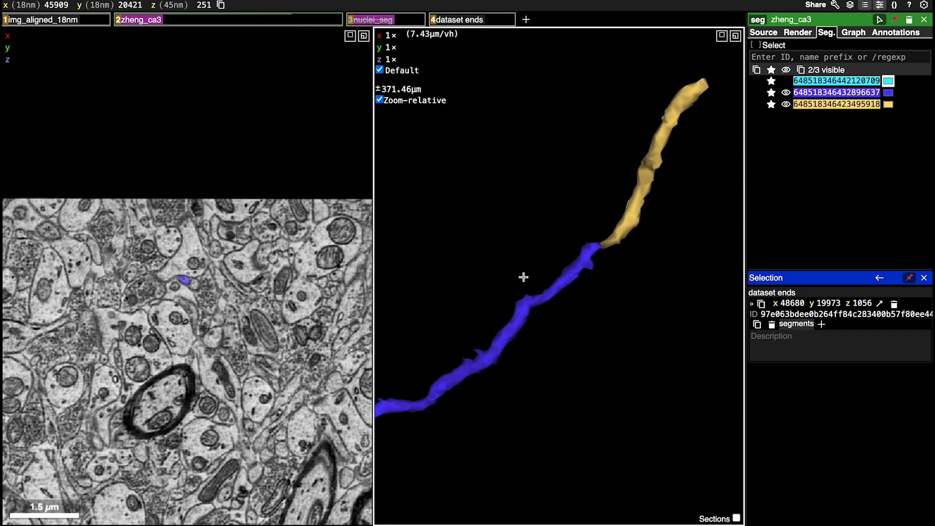
pyautogui.scroll(4, 633, 213)
pyautogui.rightClick(634, 213)
pyautogui.moveTo(633, 214); pyautogui.dragTo(518, 174)
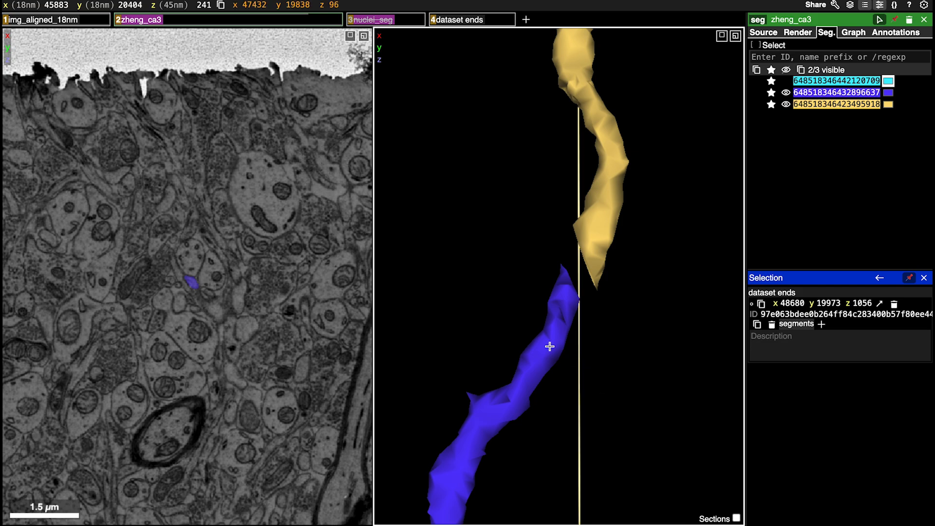
pyautogui.moveTo(550, 347); pyautogui.dragTo(647, 327)
pyautogui.press('m')
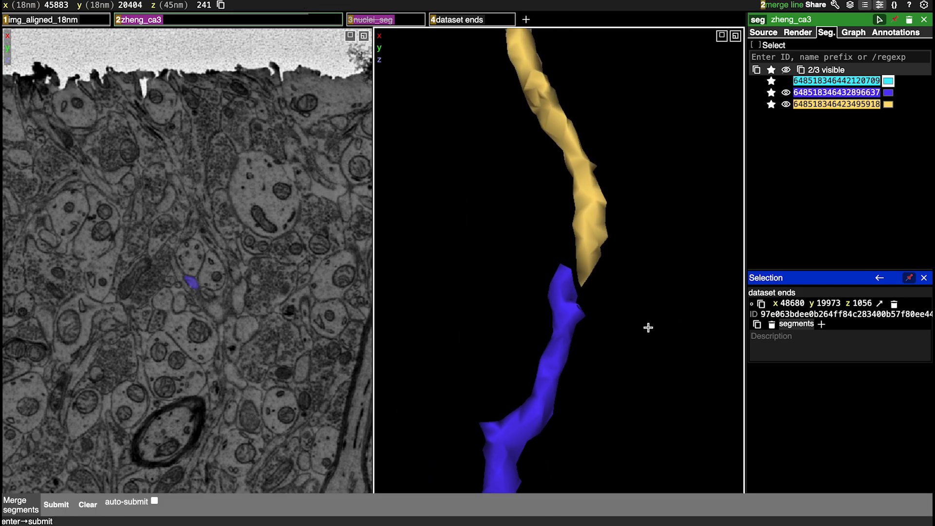
pyautogui.click(564, 293)
pyautogui.click(589, 247)
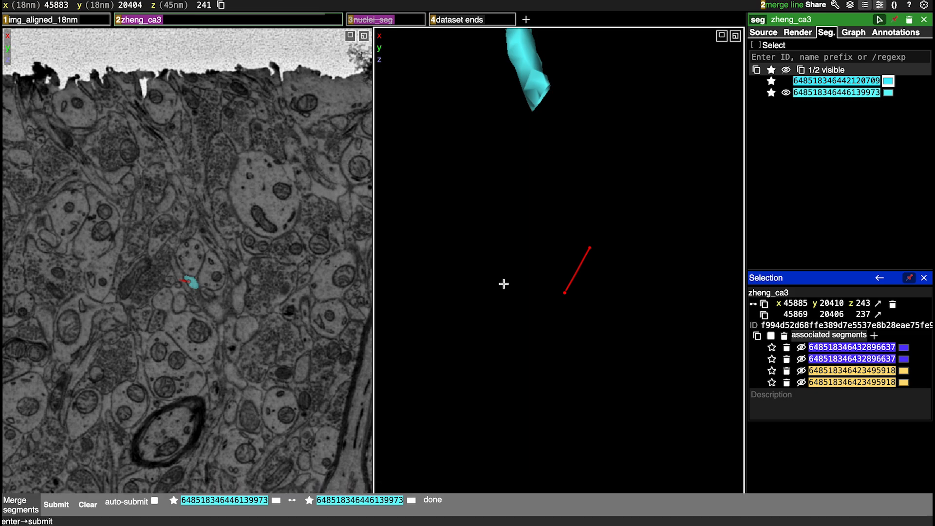
pyautogui.scroll(9, 503, 284)
pyautogui.scroll(-4, 504, 284)
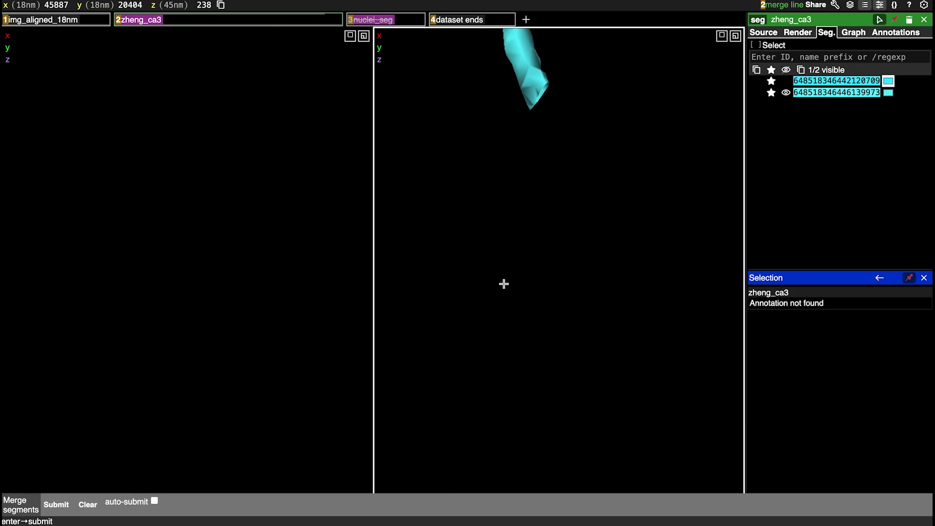
pyautogui.scroll(-20, 537, 309)
pyautogui.keyDown('ctrl'); pyautogui.scroll(-10, 536, 310); pyautogui.keyUp('ctrl')
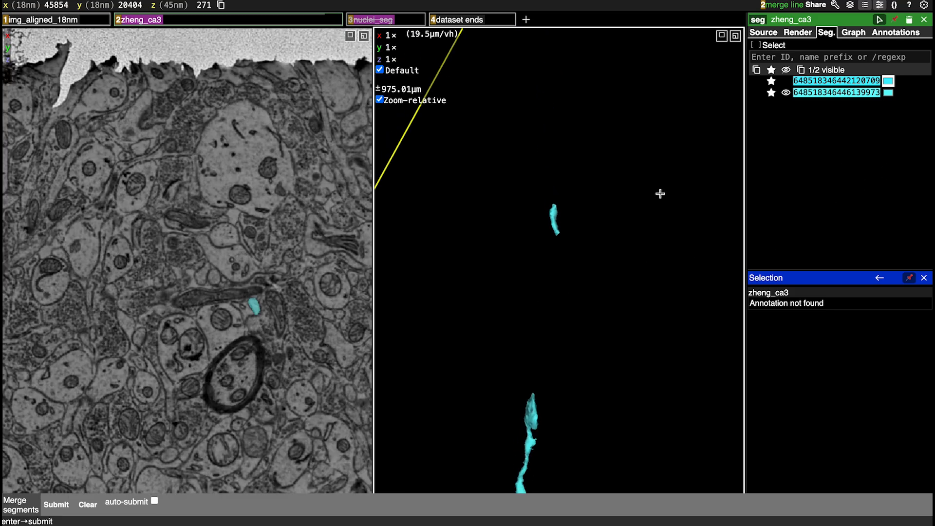
pyautogui.moveTo(660, 194); pyautogui.dragTo(814, 114)
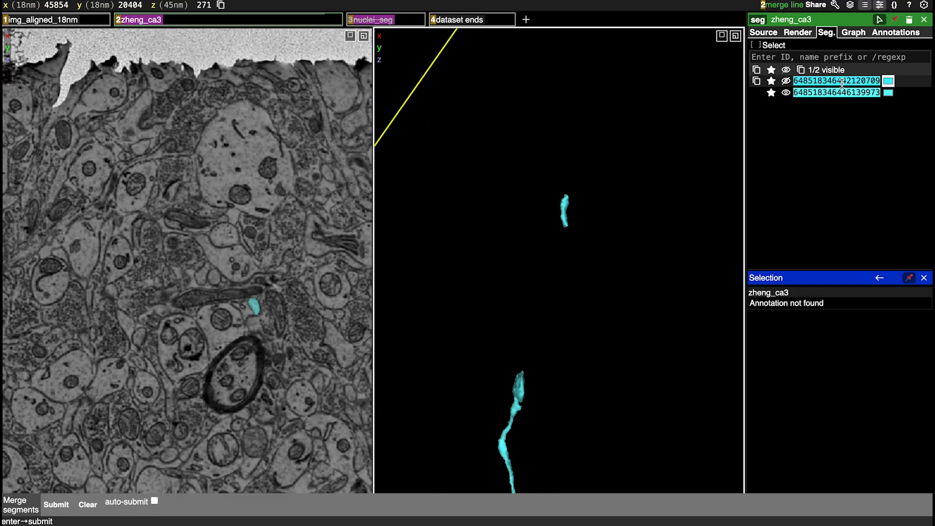
pyautogui.click(889, 82)
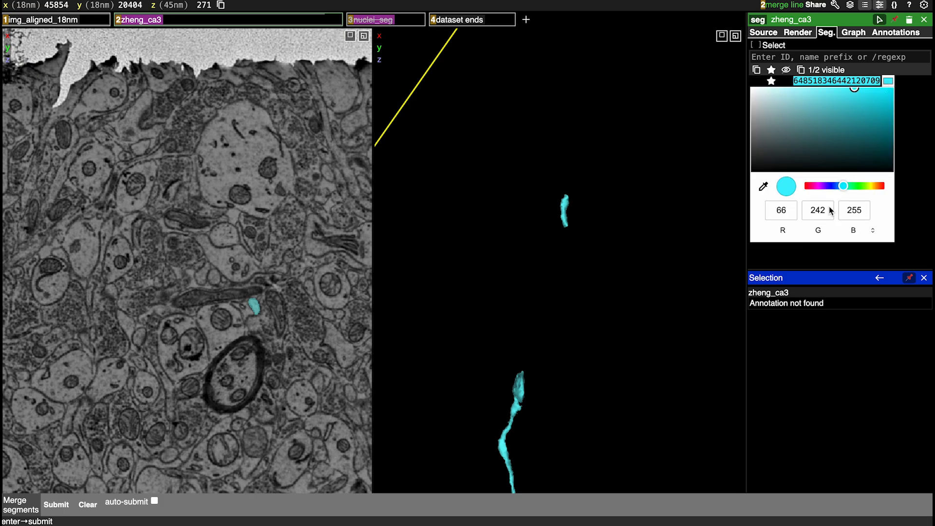
pyautogui.click(824, 186)
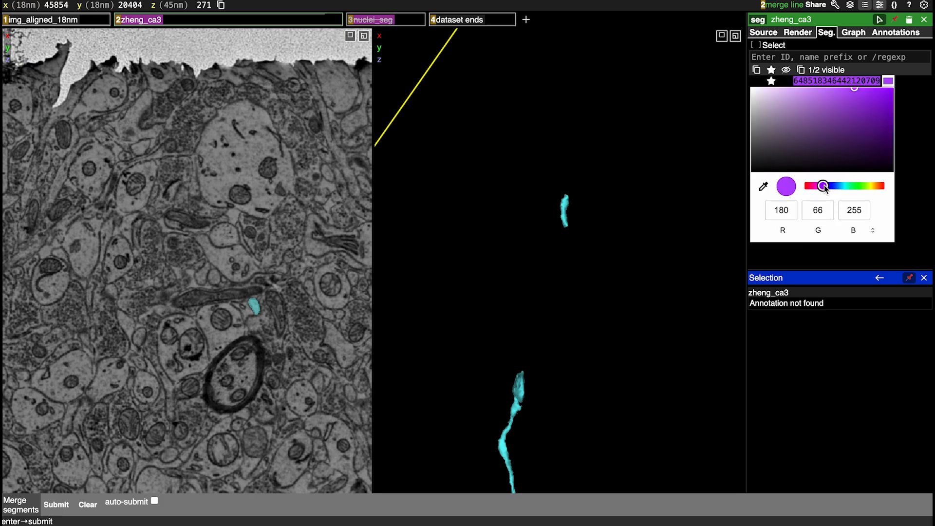
pyautogui.click(582, 263)
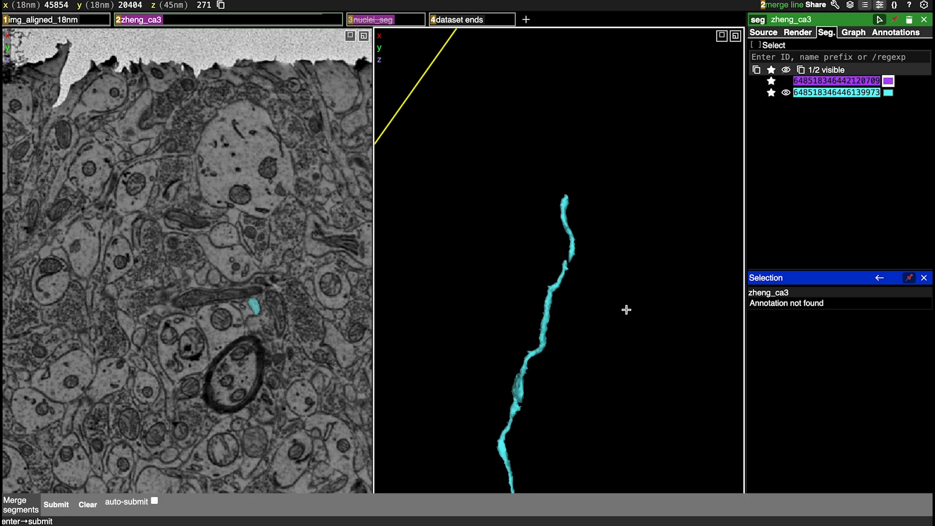
# Review the merged axon's branches in 3D, then show the purple segment and hide the cyan axon
pyautogui.moveTo(626, 309); pyautogui.dragTo(537, 451)
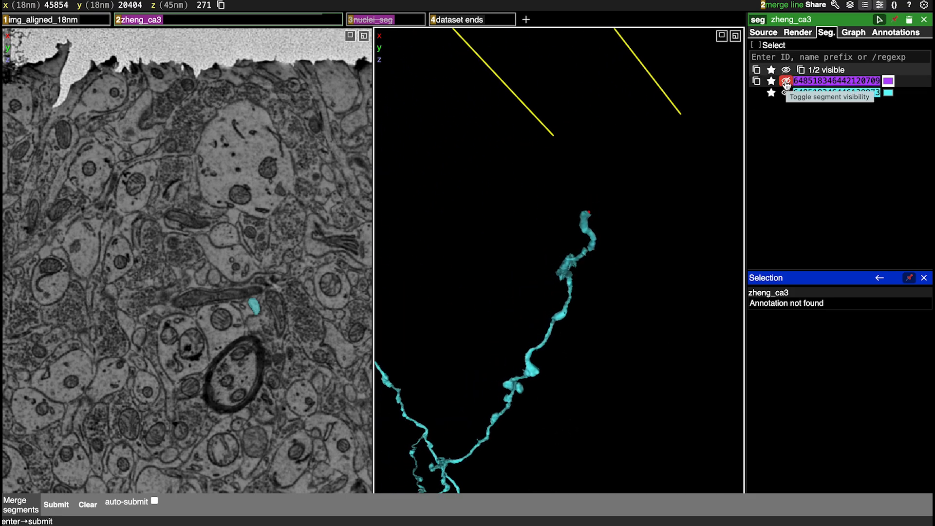
pyautogui.keyDown('ctrl'); pyautogui.scroll(-5, 501, 411); pyautogui.keyUp('ctrl')
pyautogui.rightClick(483, 403)
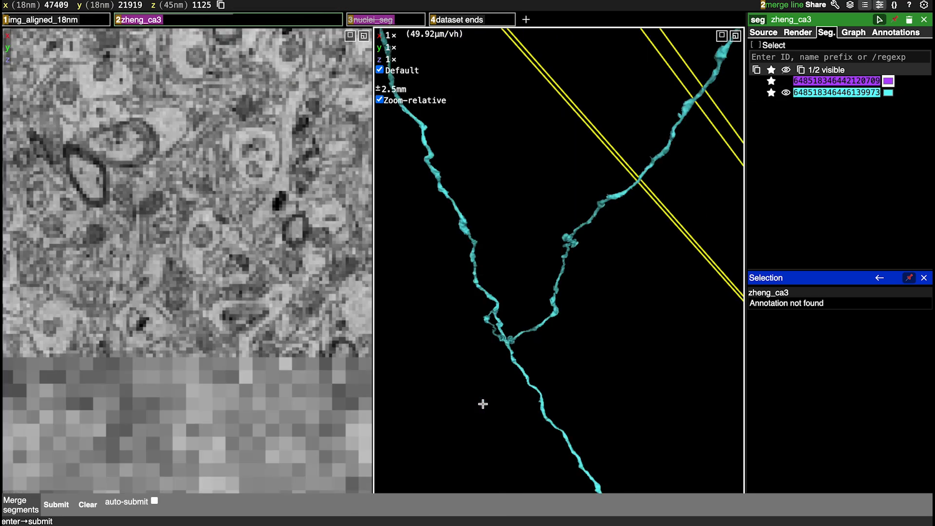
pyautogui.keyDown('ctrl'); pyautogui.scroll(-5, 622, 267); pyautogui.keyUp('ctrl')
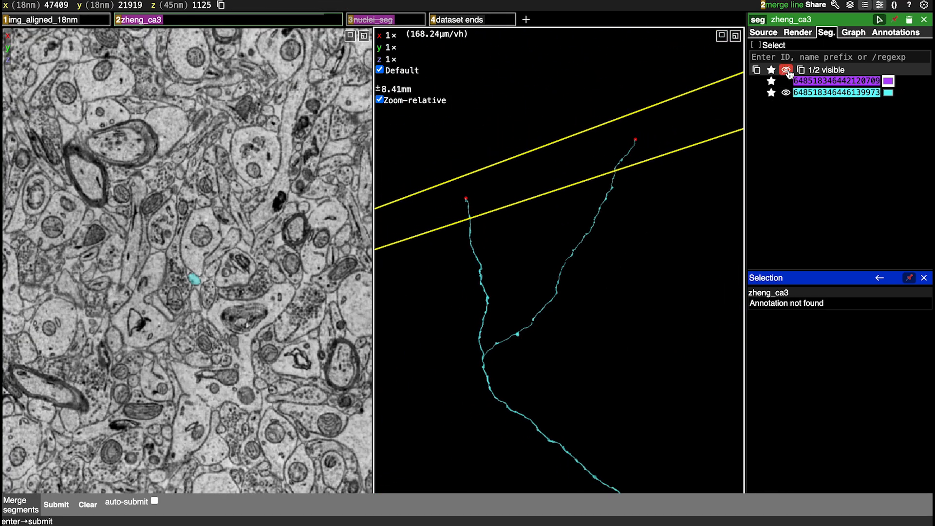
pyautogui.click(786, 82)
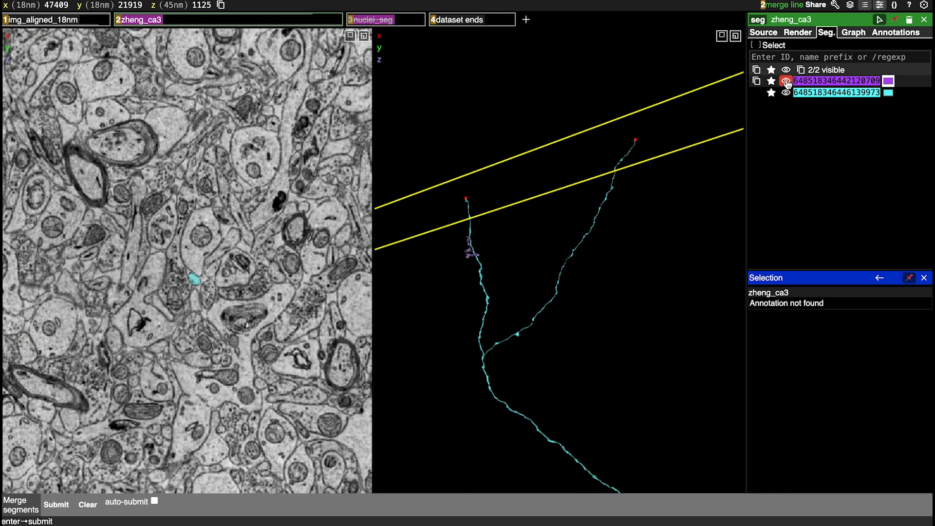
pyautogui.click(786, 93)
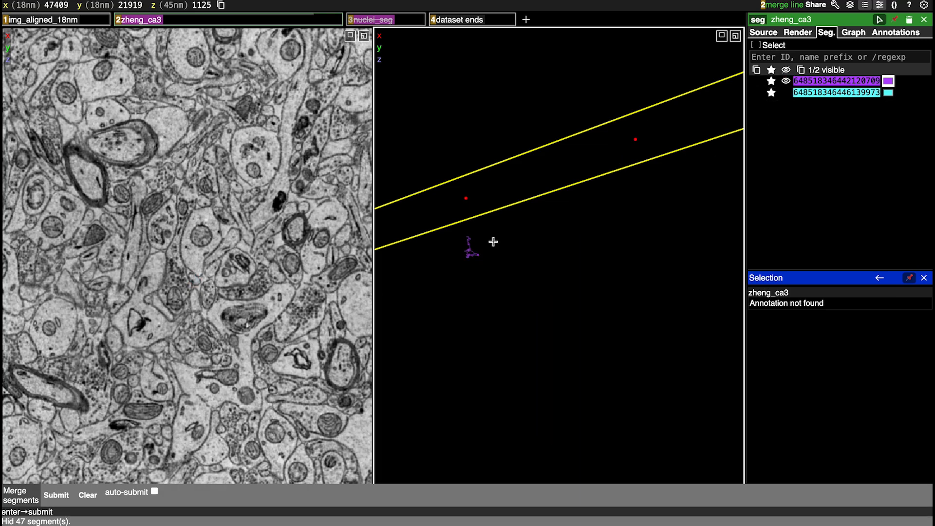
# Centre on the purple segment, enlarge its end in 3D and recentre at 48035, 20576, 1655
pyautogui.rightClick(469, 256)
pyautogui.keyDown('ctrl'); pyautogui.scroll(15, 608, 291); pyautogui.keyUp('ctrl')
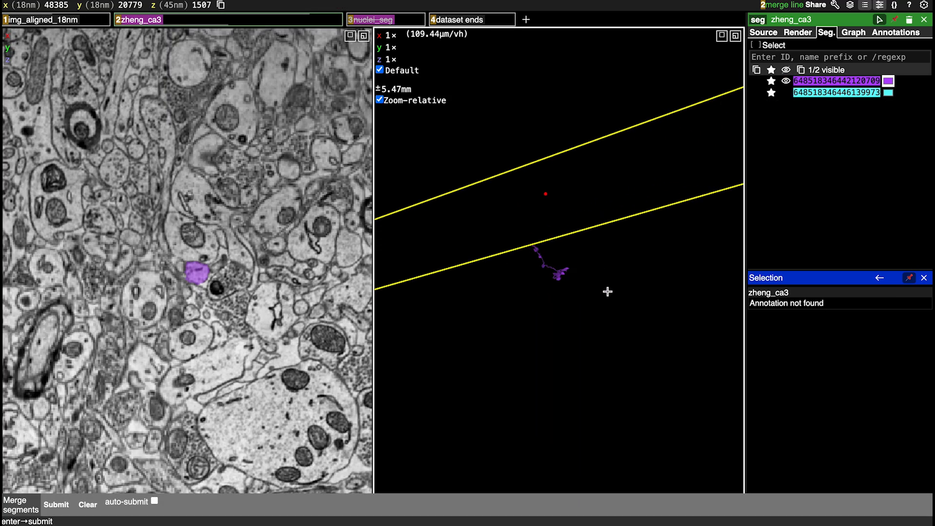
pyautogui.moveTo(465, 300); pyautogui.dragTo(640, 269)
pyautogui.keyDown('ctrl'); pyautogui.scroll(-15, 640, 269); pyautogui.keyUp('ctrl')
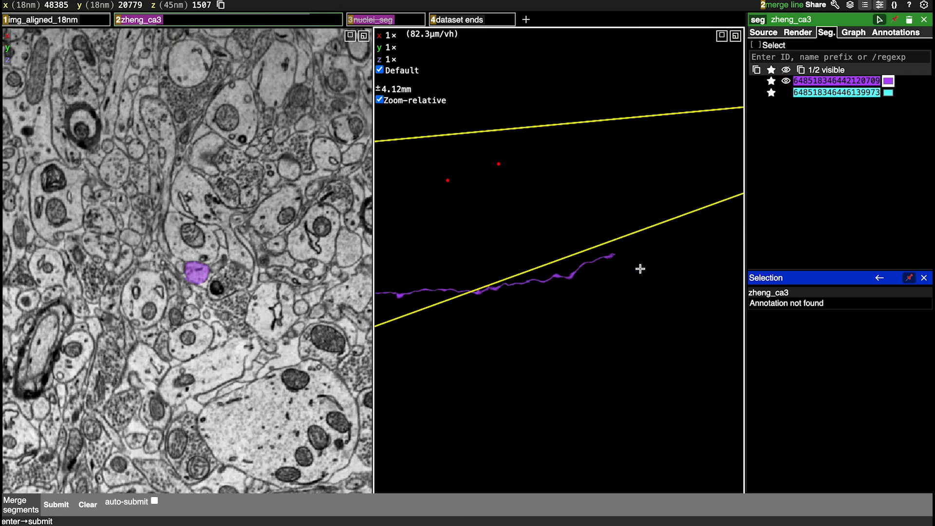
pyautogui.rightClick(601, 258)
pyautogui.keyDown('ctrl'); pyautogui.scroll(15, 562, 313); pyautogui.keyUp('ctrl')
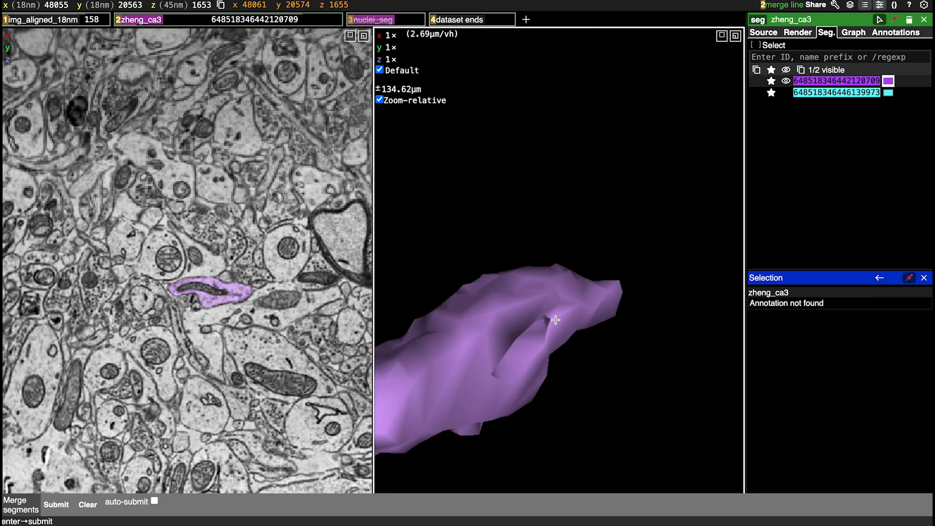
pyautogui.moveTo(658, 264); pyautogui.dragTo(382, 277)
pyautogui.rightClick(597, 311)
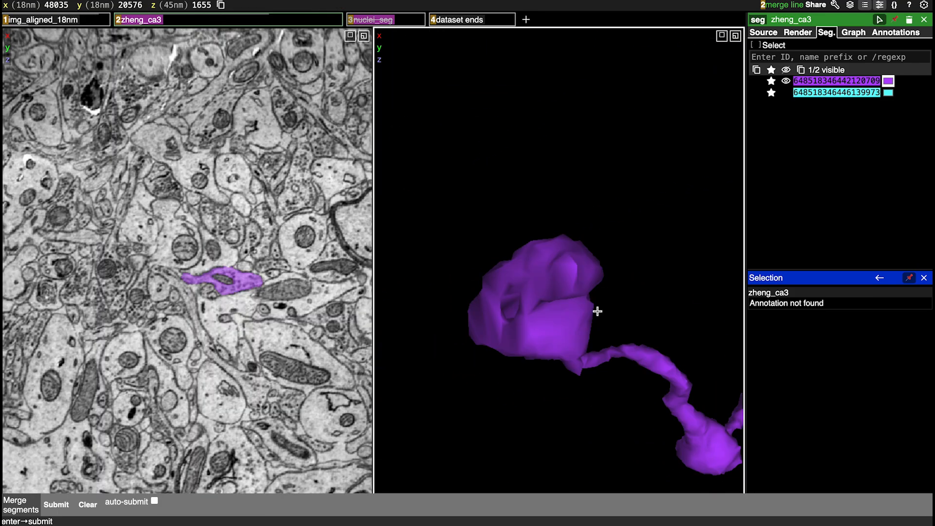
# Follow the purple segment through the slices past its end and add the adjacent round fragment at z 1661
pyautogui.scroll(-1, 194, 395)
pyautogui.scroll(1, 193, 395)
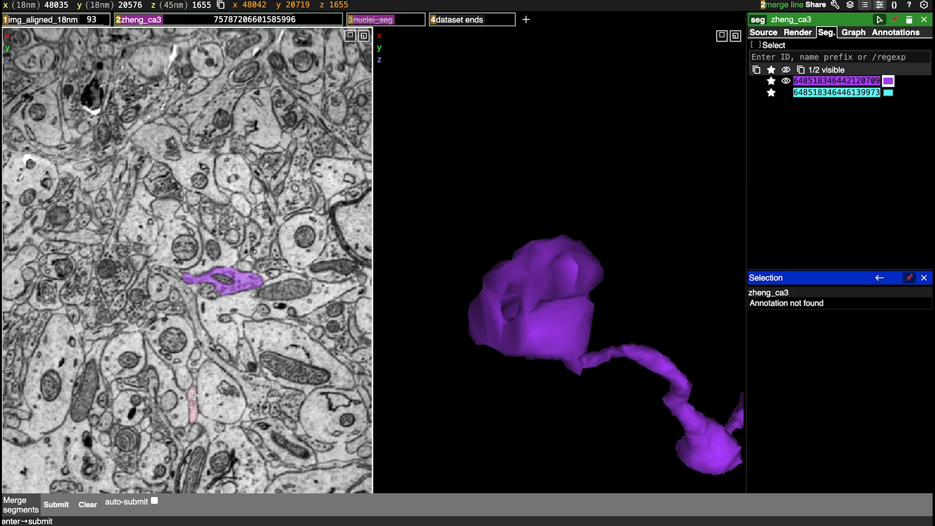
pyautogui.scroll(-4, 193, 395)
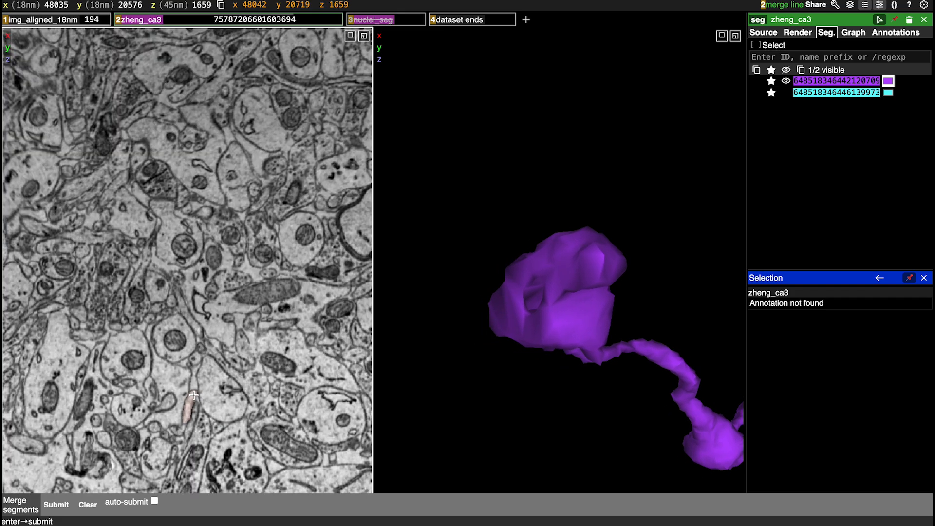
pyautogui.scroll(4, 194, 395)
pyautogui.scroll(-3, 194, 395)
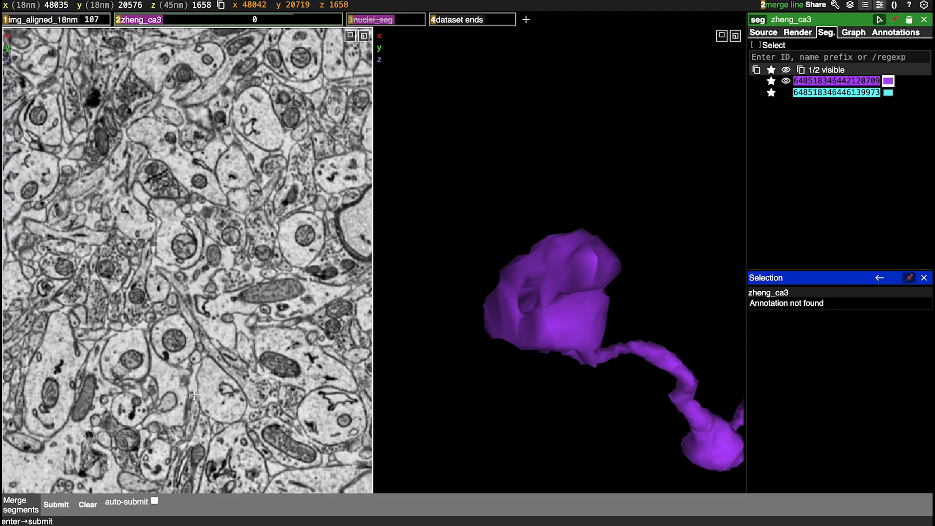
pyautogui.scroll(-3, 193, 395)
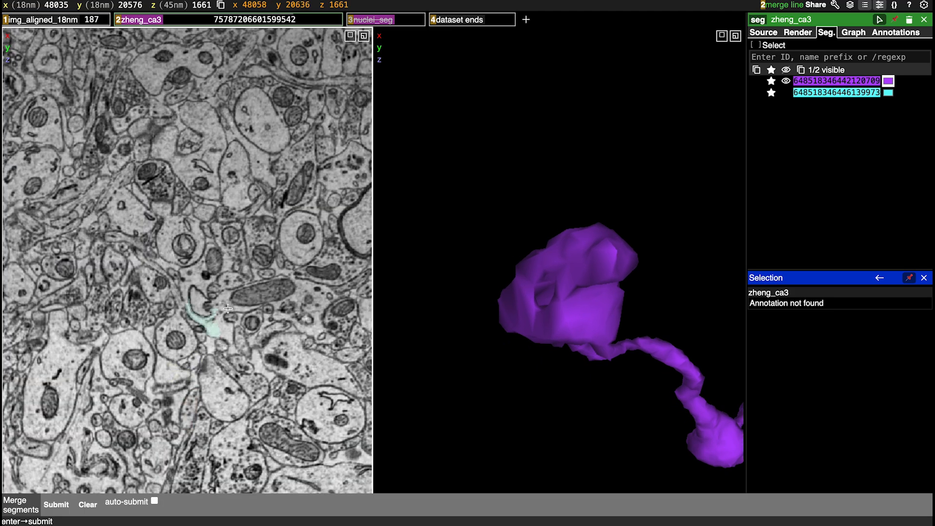
pyautogui.doubleClick(229, 280)
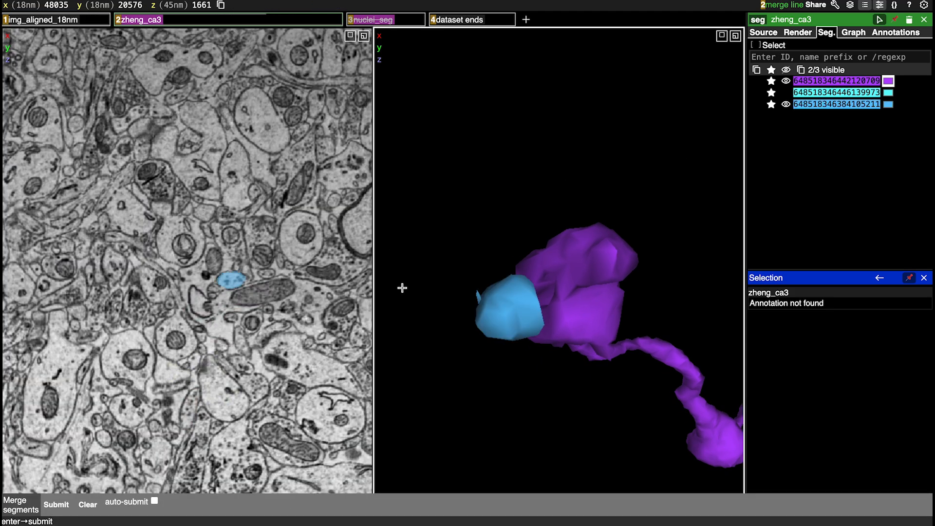
# Compare the light blue fragment with the purple segment's end in 3D and through slices 1668 to 1622
pyautogui.scroll(3, 616, 95)
pyautogui.moveTo(616, 96); pyautogui.dragTo(483, 249)
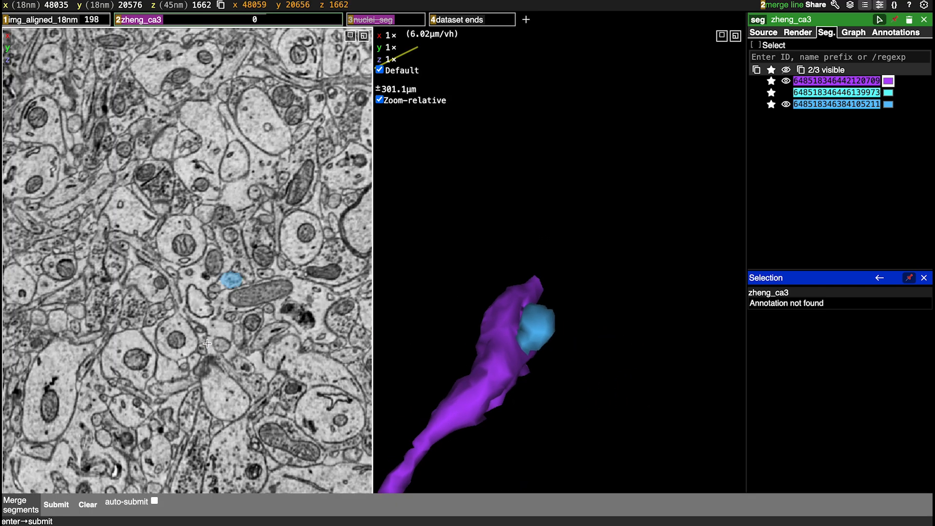
pyautogui.scroll(2, 207, 344)
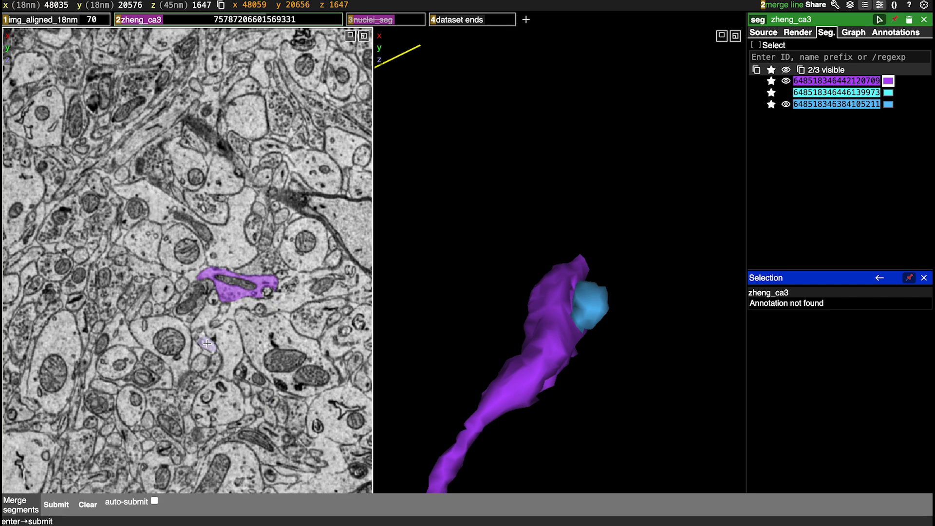
pyautogui.scroll(-3, 207, 344)
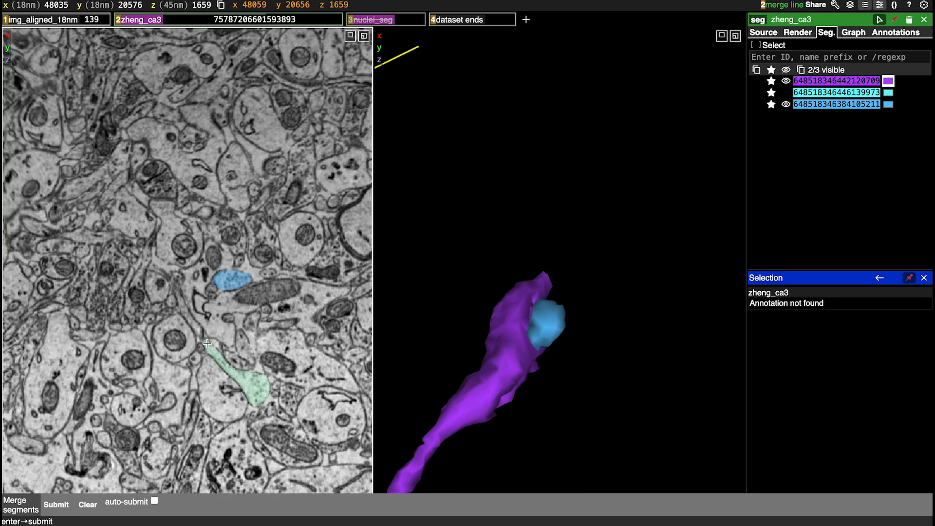
pyautogui.scroll(-9, 207, 344)
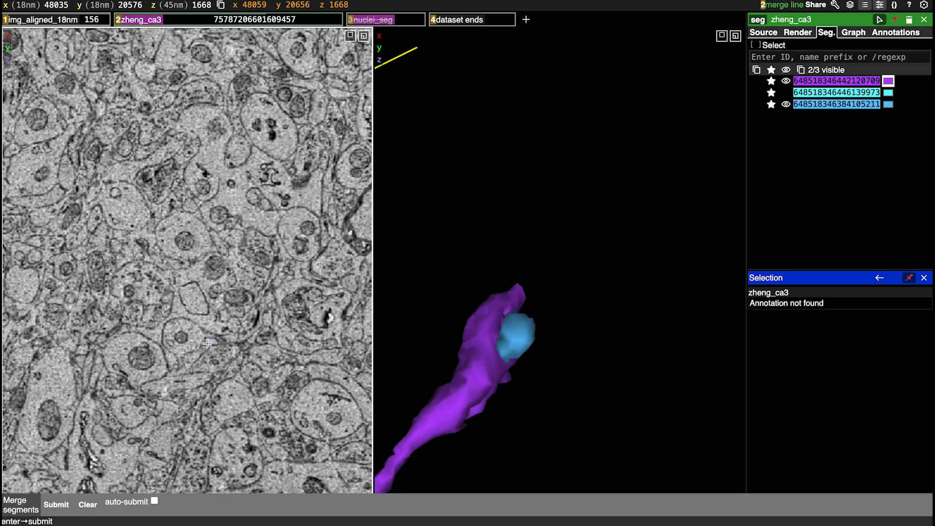
pyautogui.scroll(6, 207, 344)
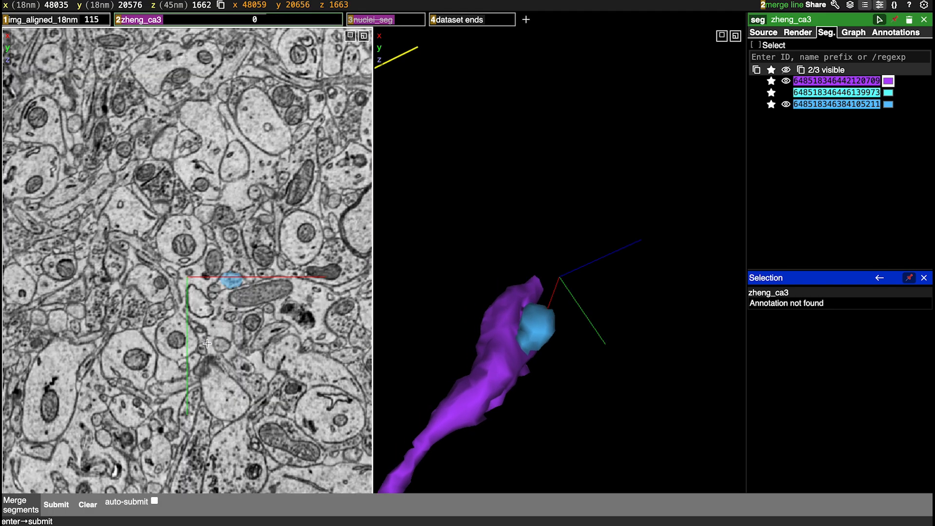
pyautogui.scroll(14, 207, 343)
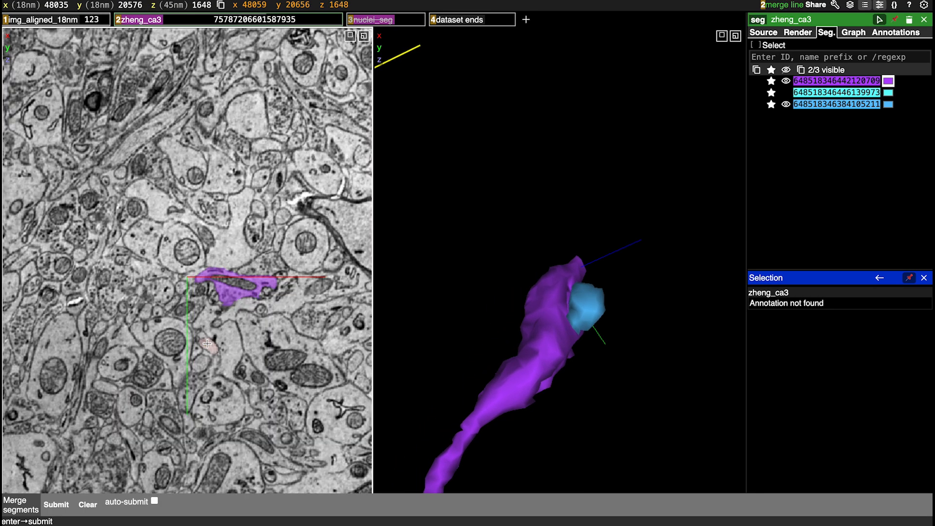
pyautogui.scroll(9, 207, 344)
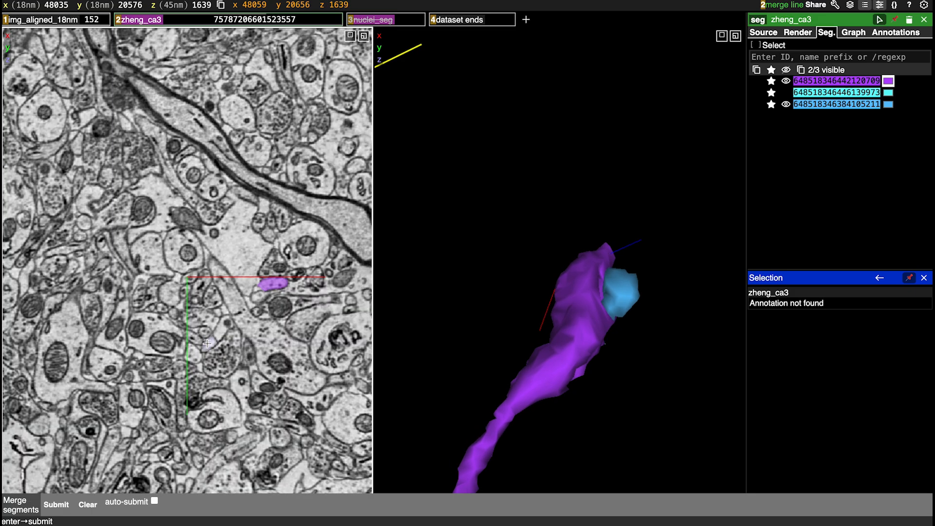
pyautogui.scroll(11, 207, 344)
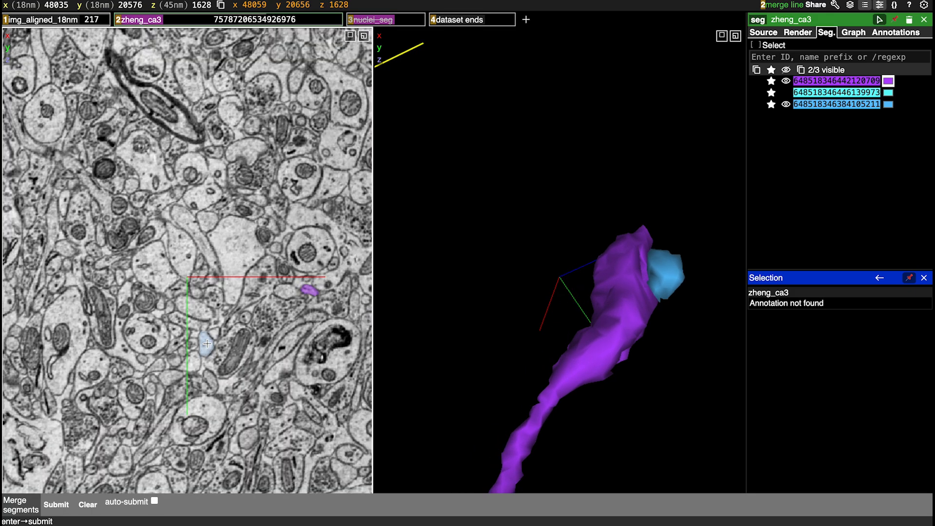
pyautogui.scroll(6, 207, 344)
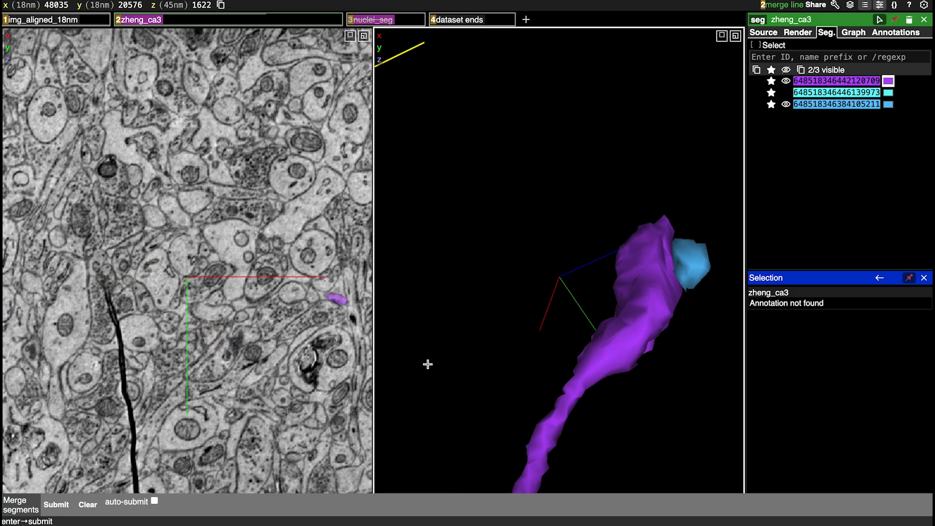
# Rotate the purple segment's end in 3D and recentre on its pointed tip at 48034, 20576, 1657
pyautogui.rightClick(335, 300)
pyautogui.moveTo(632, 124); pyautogui.dragTo(702, 303)
pyautogui.rightClick(594, 108)
pyautogui.moveTo(536, 160); pyautogui.dragTo(445, 269)
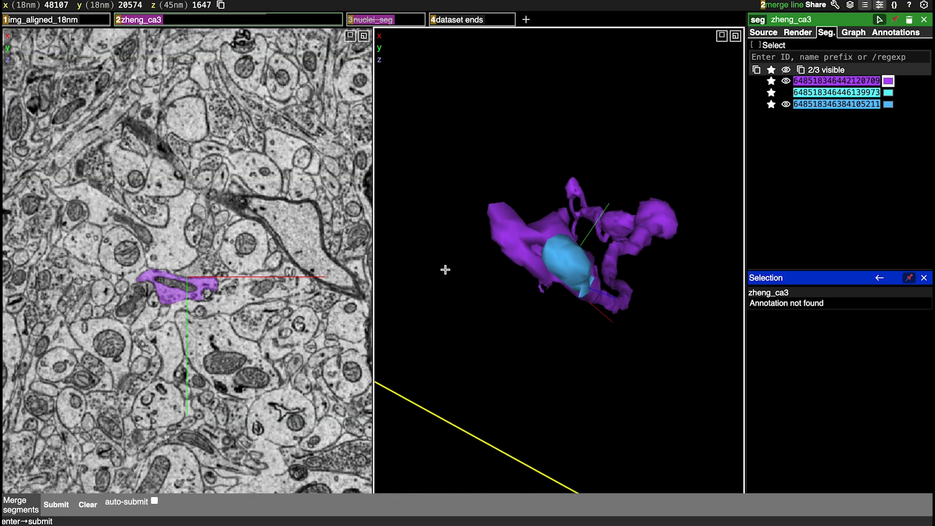
pyautogui.rightClick(497, 211)
# Add the small thin profile beside the purple tip at slice z 1661 and check its alignment with the purple axon in 3D
pyautogui.scroll(-8, 200, 299)
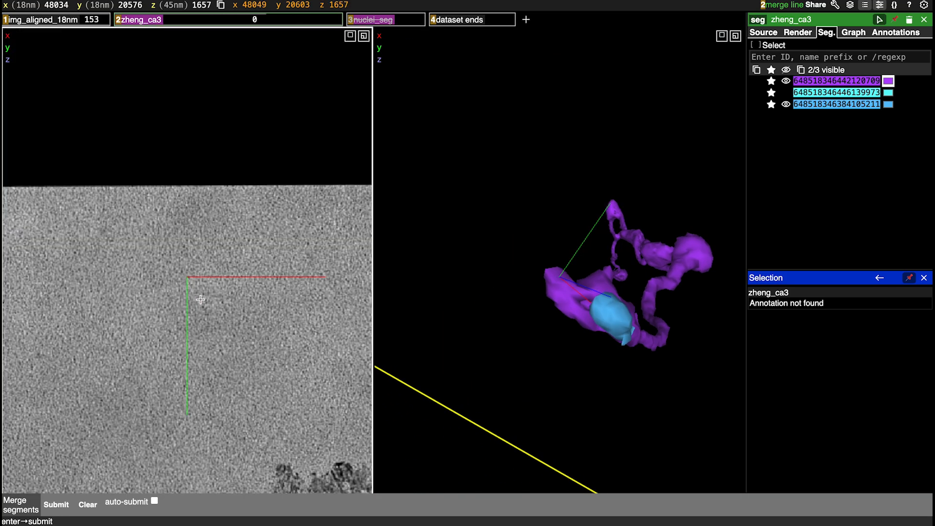
pyautogui.scroll(-1, 200, 299)
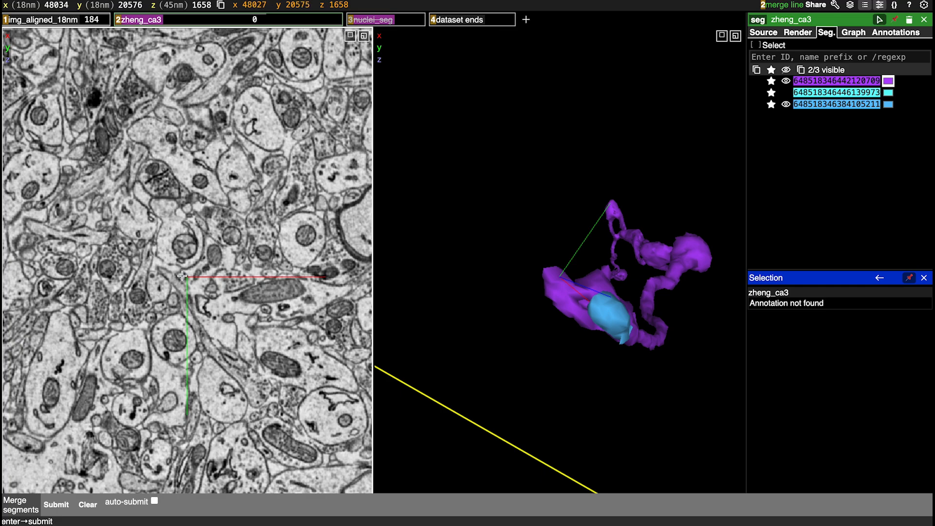
pyautogui.press('a')
pyautogui.scroll(-3, 183, 276)
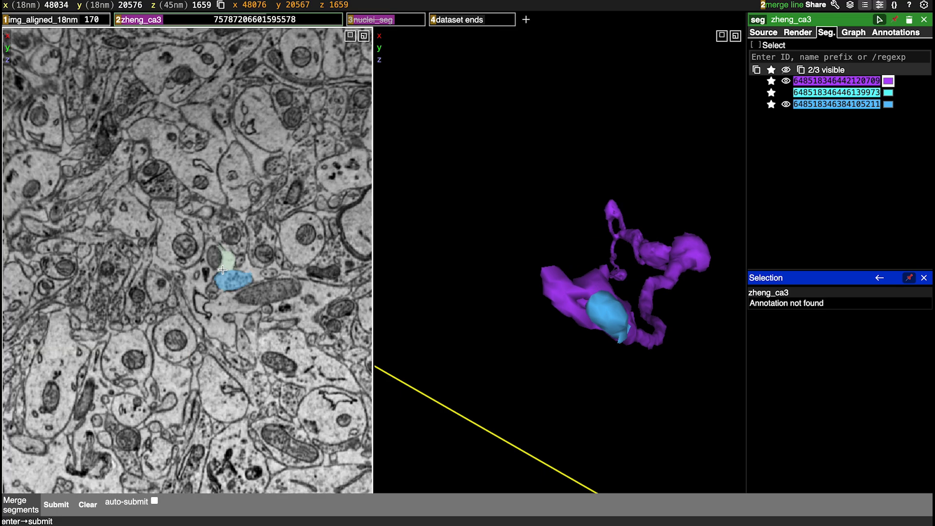
pyautogui.doubleClick(173, 274)
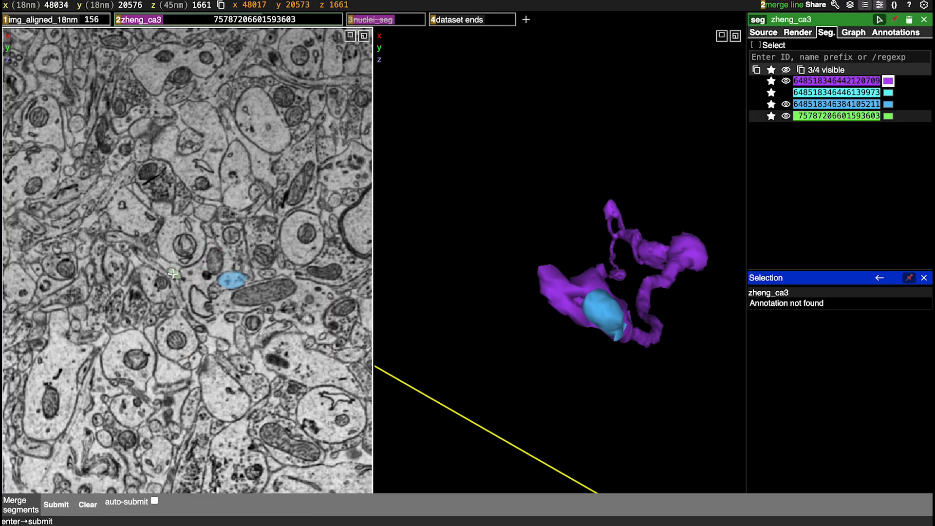
pyautogui.moveTo(555, 331); pyautogui.dragTo(597, 77)
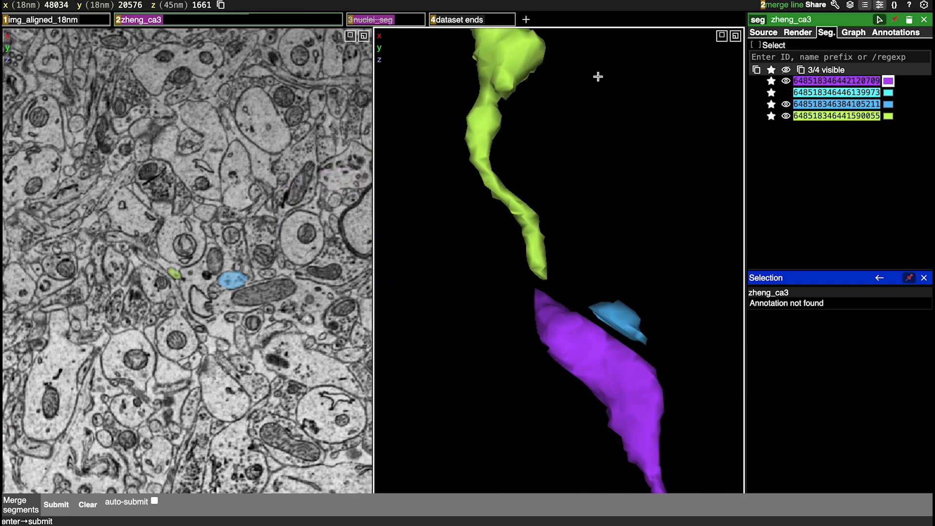
pyautogui.scroll(-6, 521, 261)
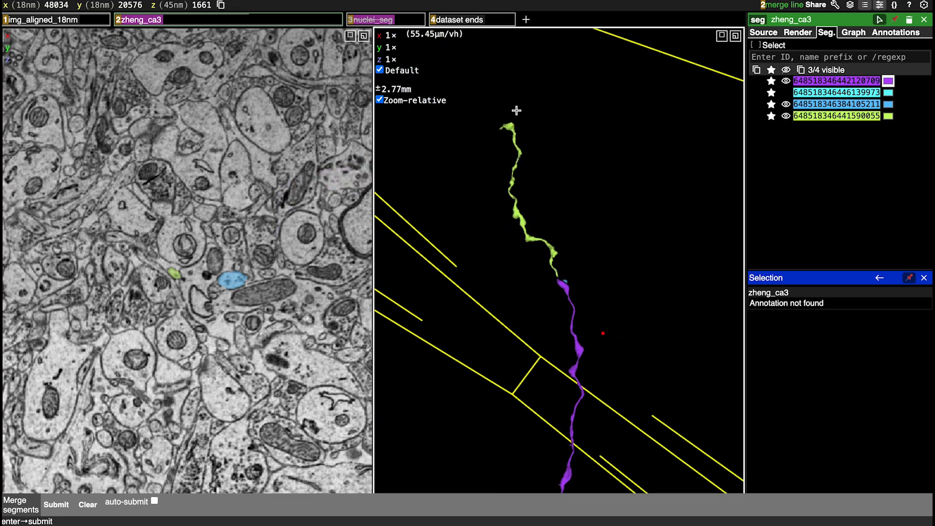
# Centre on the lime segment's far end in 3D, enlarge it and recentre at 47186, 20261, 1904
pyautogui.rightClick(506, 126)
pyautogui.scroll(8, 541, 303)
pyautogui.scroll(5, 541, 303)
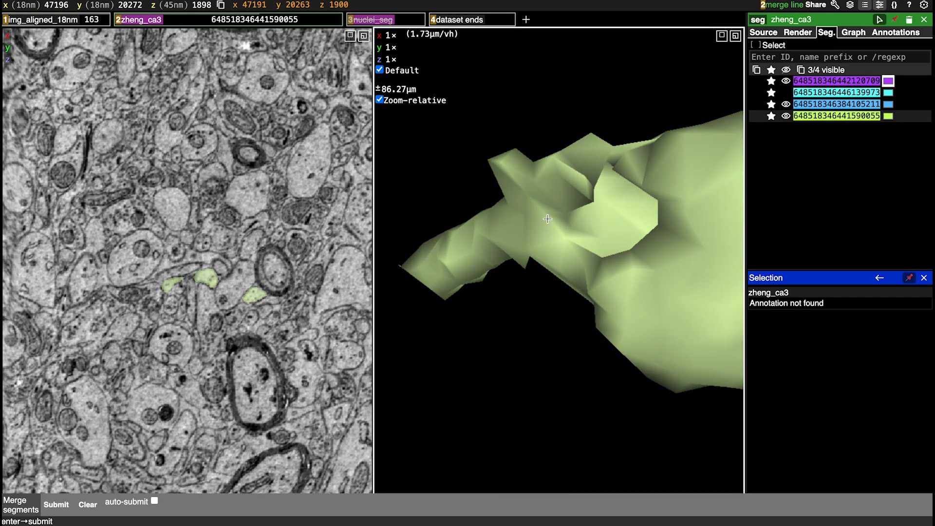
pyautogui.moveTo(547, 214); pyautogui.dragTo(537, 355)
pyautogui.scroll(-6, 537, 355)
pyautogui.rightClick(556, 260)
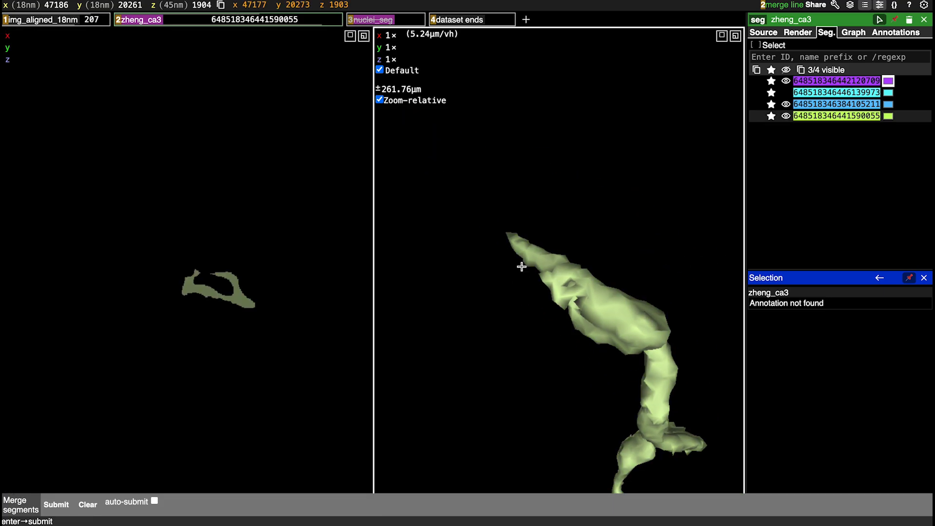
# Trace the lime segment's end through slices 1918 to 1891 and add the adjoining segment at z 1891
pyautogui.scroll(4, 211, 369)
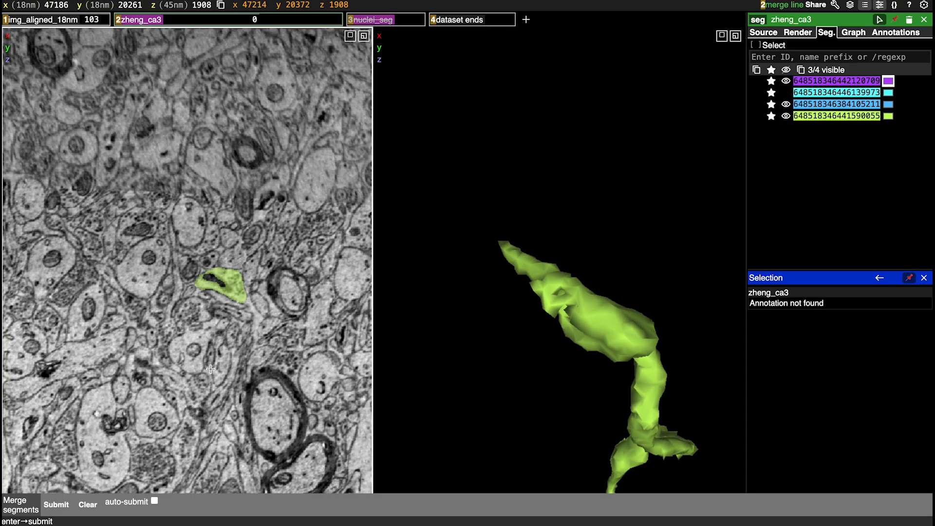
pyautogui.scroll(-11, 211, 369)
pyautogui.scroll(5, 211, 369)
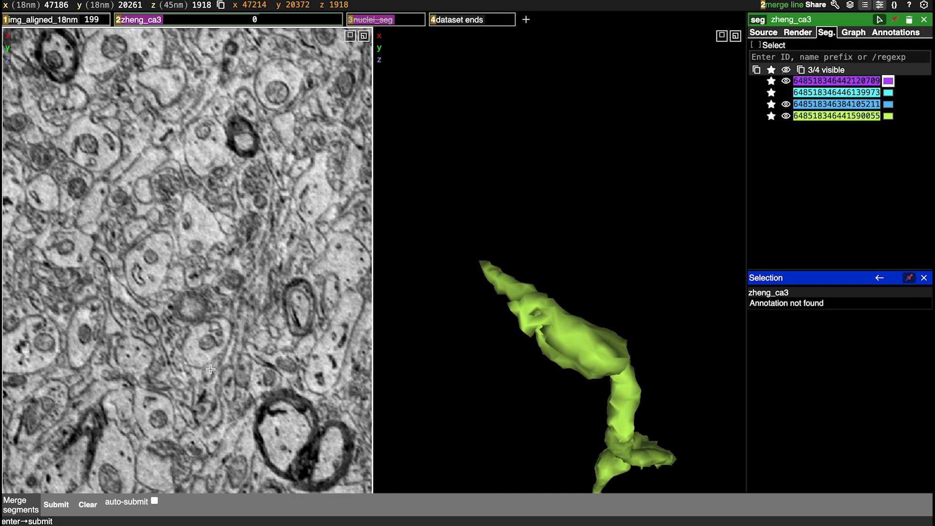
pyautogui.scroll(8, 210, 369)
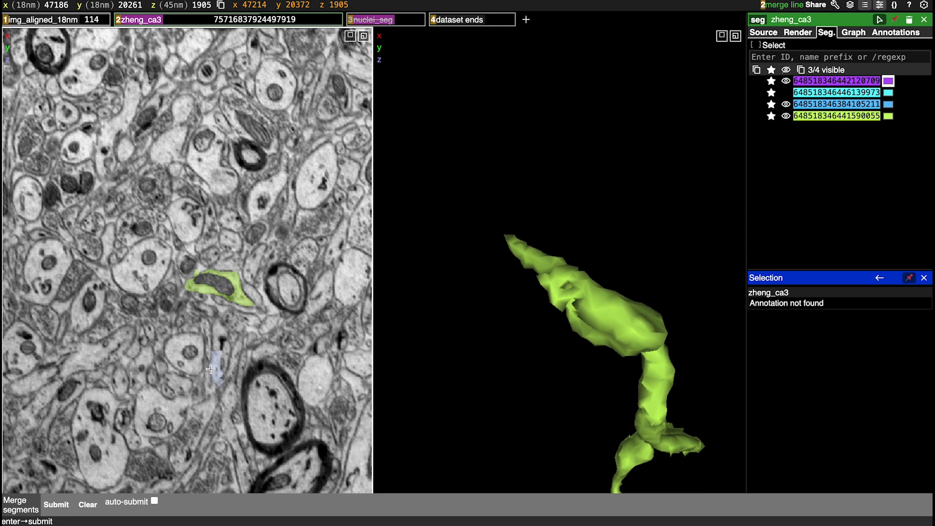
pyautogui.scroll(6, 210, 369)
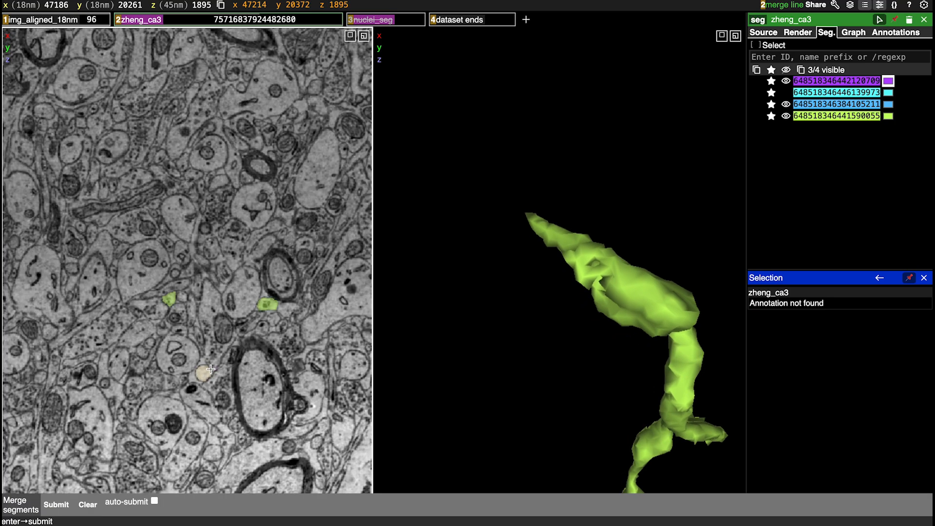
pyautogui.scroll(4, 211, 369)
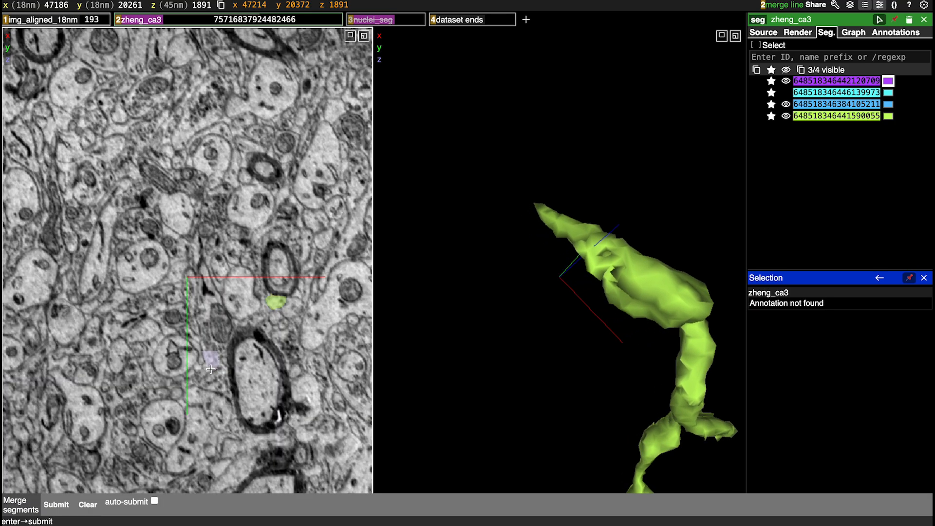
pyautogui.scroll(-1, 210, 369)
pyautogui.press('a')
pyautogui.scroll(1, 210, 369)
pyautogui.click(162, 305)
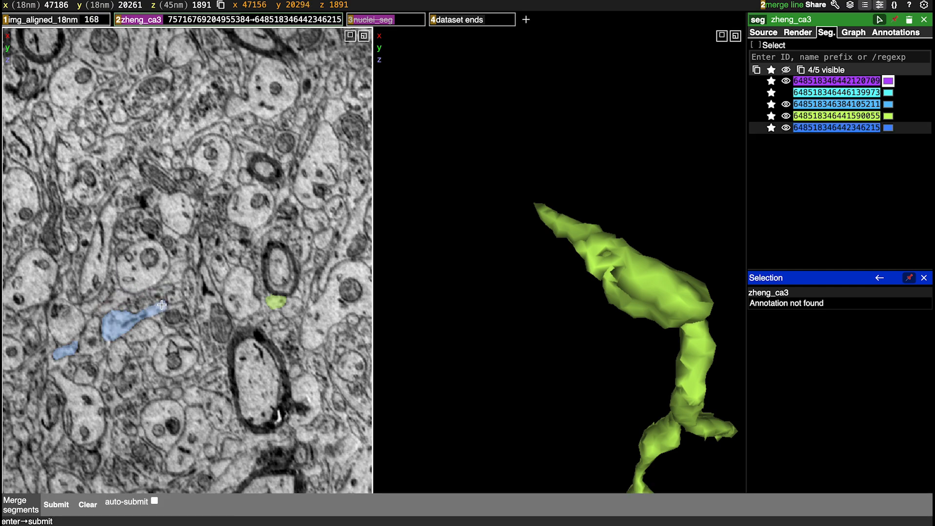
# Check how the newly added blue segment continues the lime and purple axon in 3D and through slices 1890 to 1898
pyautogui.moveTo(501, 247); pyautogui.dragTo(650, 105)
pyautogui.scroll(-4, 481, 321)
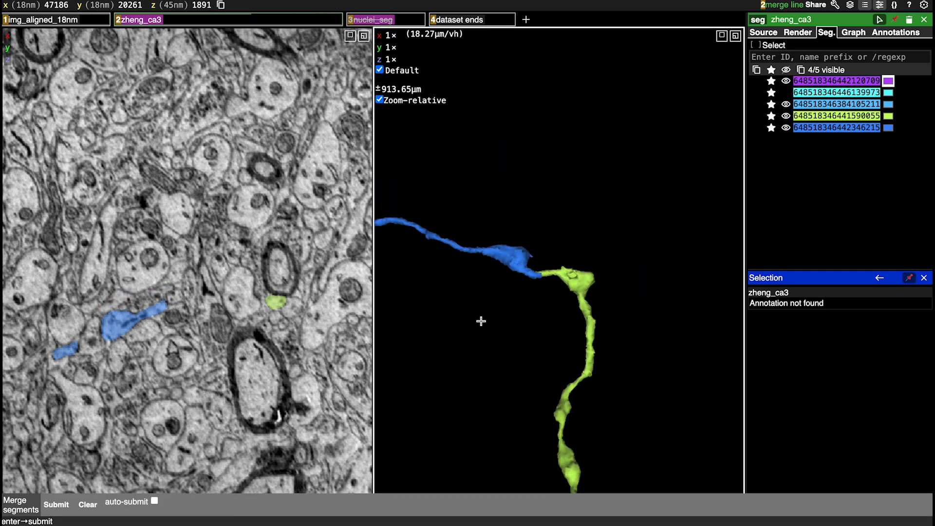
pyautogui.scroll(-5, 481, 322)
pyautogui.moveTo(566, 220); pyautogui.dragTo(545, 397)
pyautogui.scroll(1, 218, 346)
pyautogui.scroll(4, 218, 345)
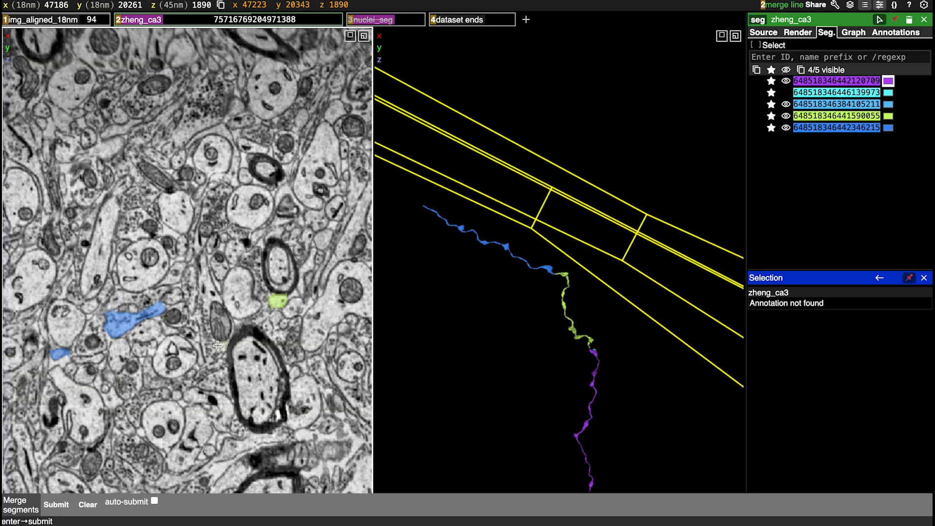
pyautogui.scroll(4, 218, 345)
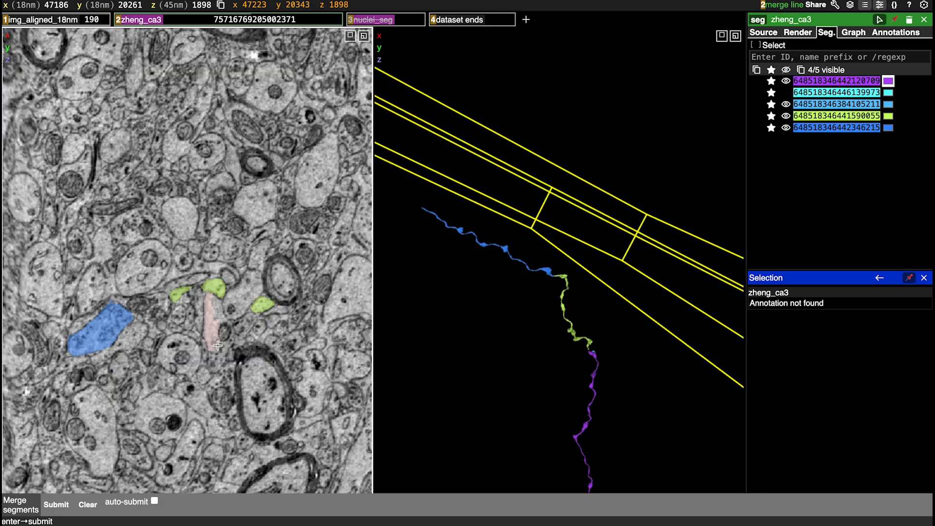
# Centre on the blue segment's far end in 3D and add the adjoining thin profile at slice z 1898
pyautogui.rightClick(422, 210)
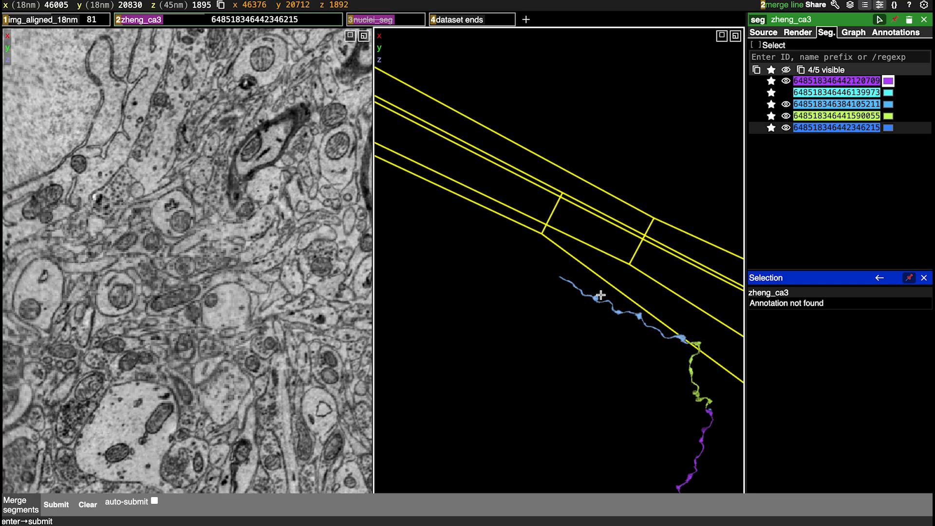
pyautogui.moveTo(615, 352); pyautogui.dragTo(316, 389)
pyautogui.moveTo(602, 389); pyautogui.dragTo(571, 232)
pyautogui.rightClick(558, 278)
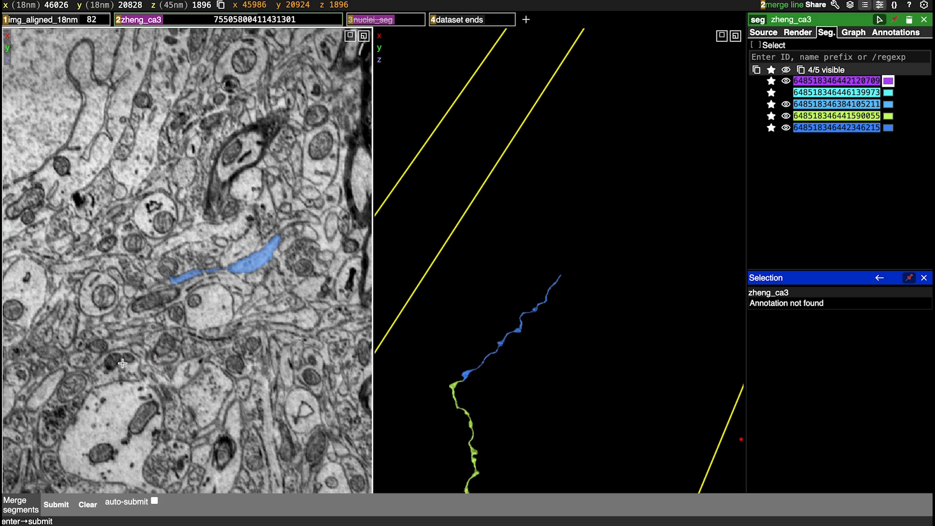
pyautogui.scroll(-2, 166, 324)
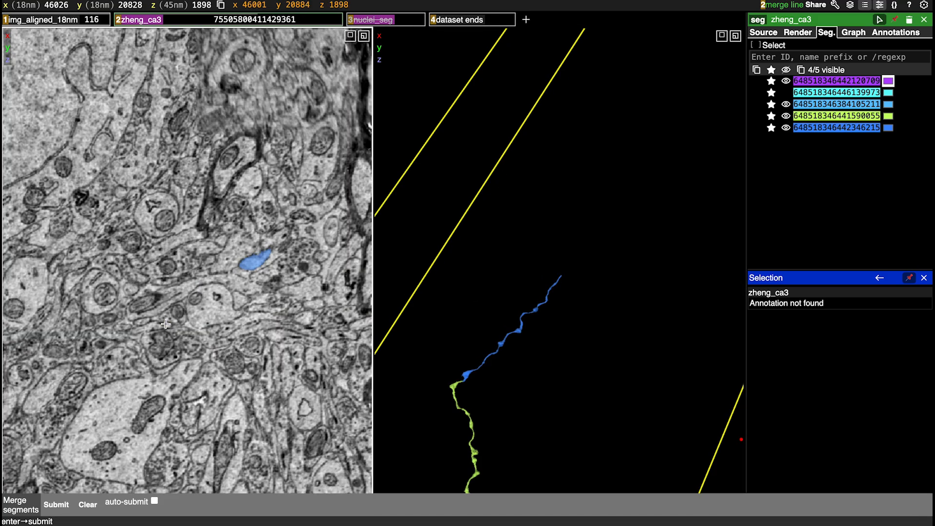
pyautogui.doubleClick(164, 282)
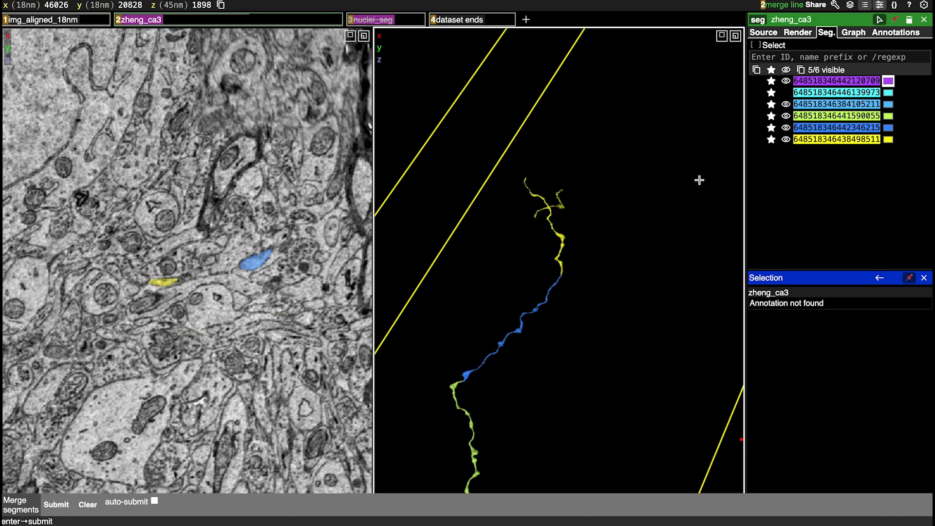
# Examine the newly added yellow segment's four-way crossing in 3D, both enlarged and against the whole traced axon
pyautogui.moveTo(699, 177); pyautogui.dragTo(468, 263)
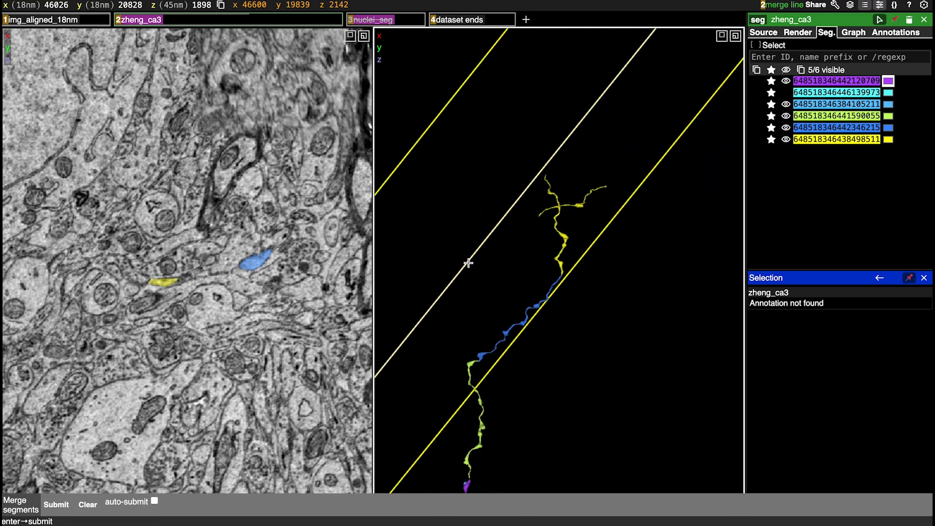
pyautogui.rightClick(559, 209)
pyautogui.scroll(10, 536, 300)
pyautogui.moveTo(536, 302); pyautogui.dragTo(511, 247)
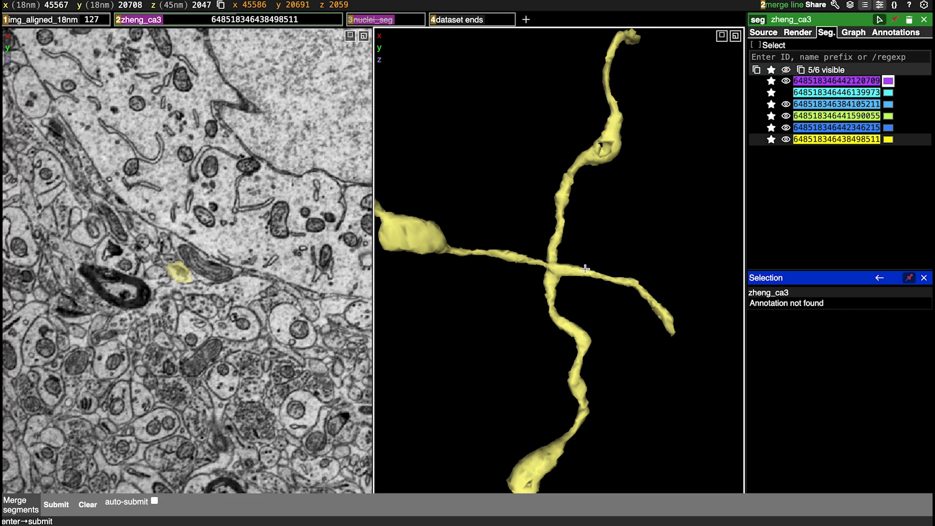
pyautogui.scroll(-10, 564, 302)
pyautogui.scroll(-10, 565, 303)
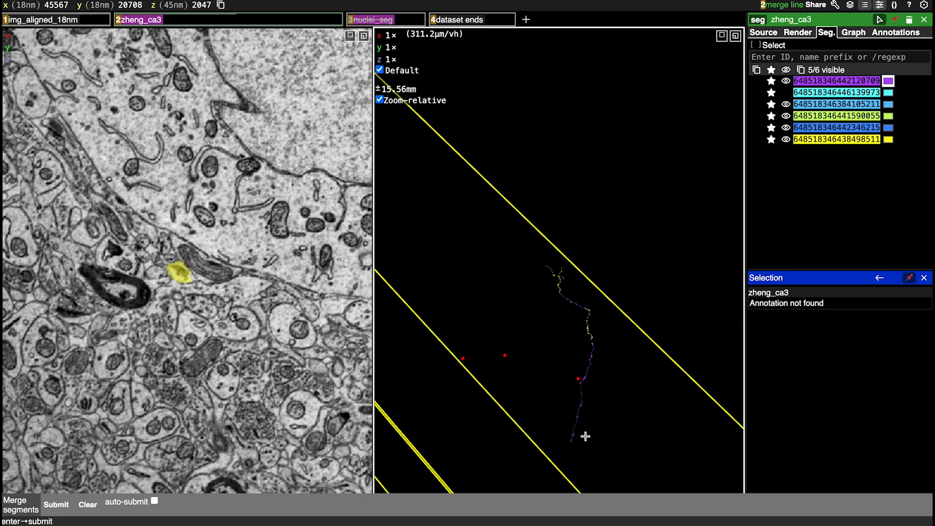
pyautogui.scroll(20, 558, 247)
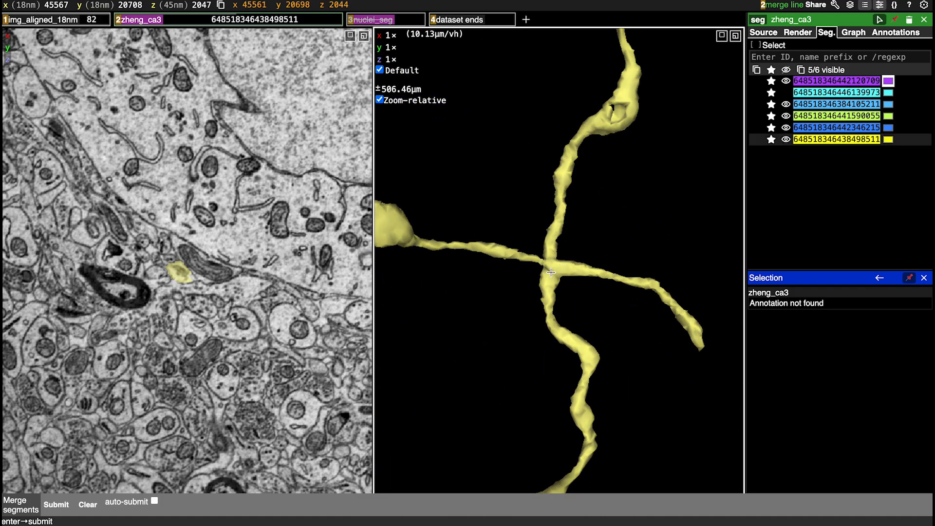
pyautogui.moveTo(551, 271); pyautogui.dragTo(634, 233)
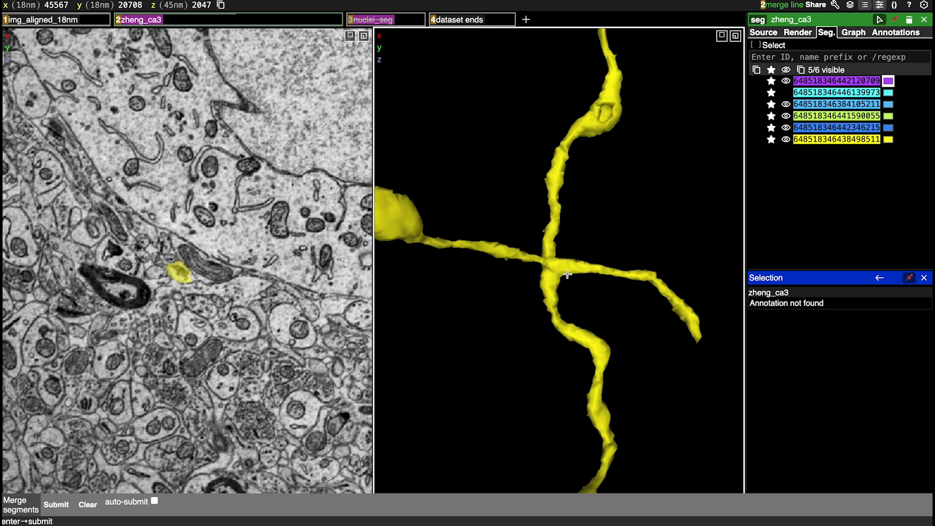
pyautogui.scroll(-8, 544, 279)
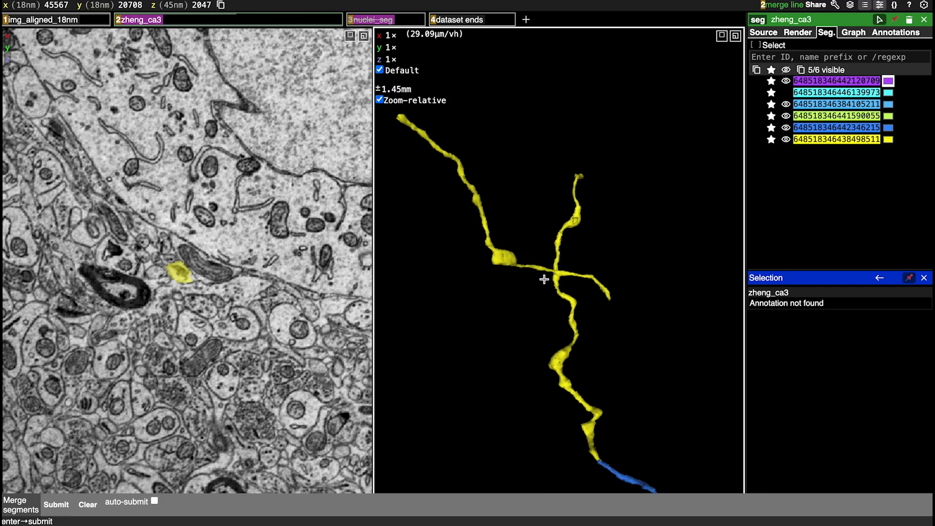
pyautogui.scroll(5, 609, 261)
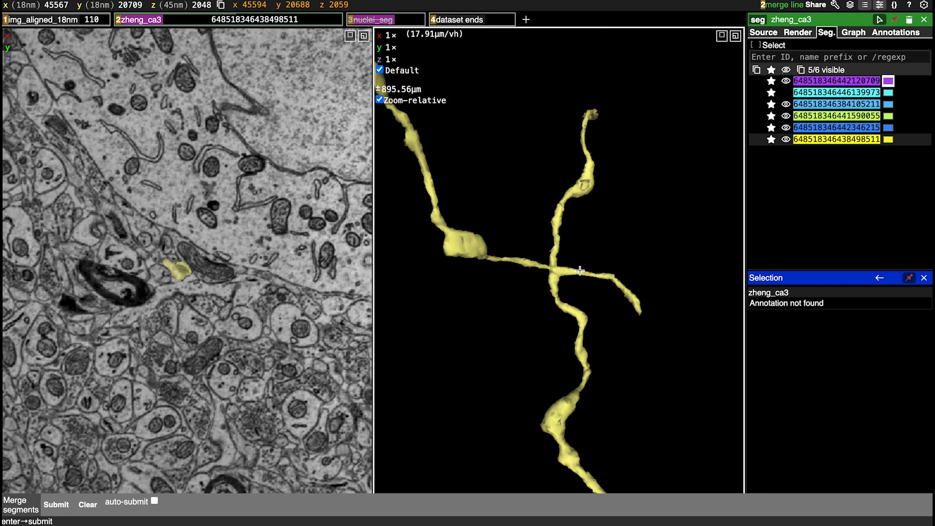
# Start a multicut on the yellow segment and place red points along the trunk on both sides of the four-way crossing
pyautogui.hotkey('shift', 'c')
pyautogui.keyDown('ctrl'); pyautogui.click(558, 218); pyautogui.keyUp('ctrl')
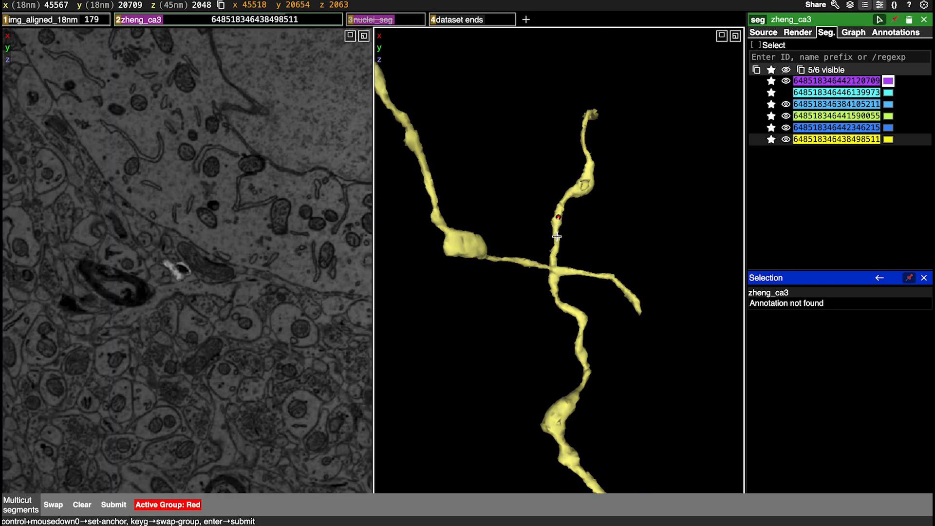
pyautogui.keyDown('ctrl'); pyautogui.click(556, 237); pyautogui.keyUp('ctrl')
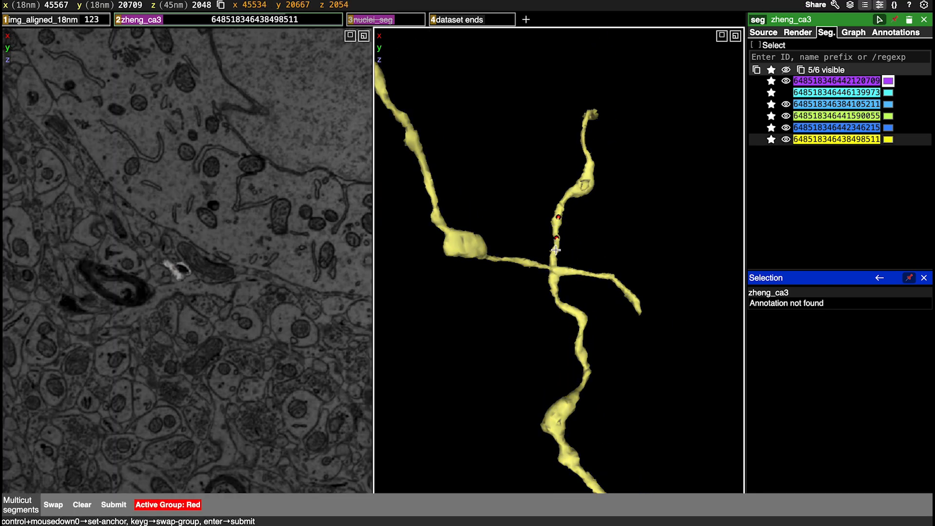
pyautogui.keyDown('ctrl'); pyautogui.click(558, 297); pyautogui.keyUp('ctrl')
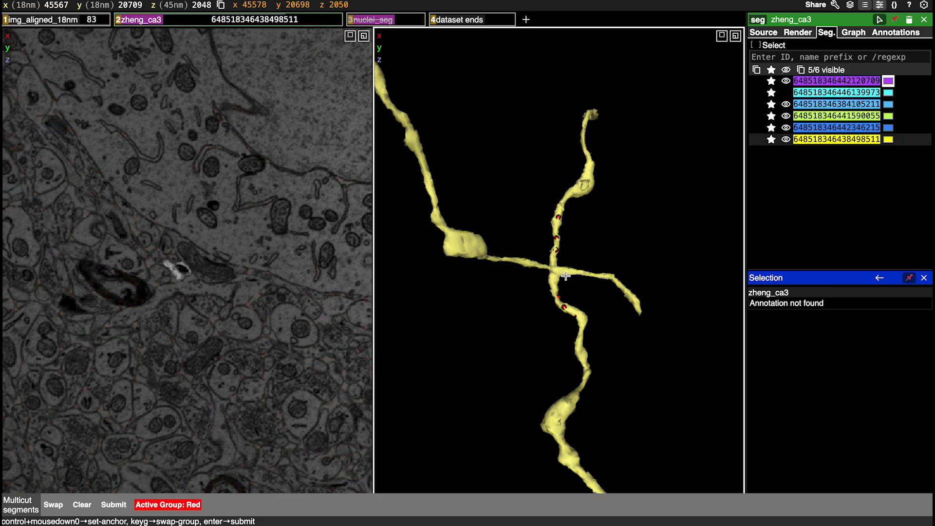
# Place blue points on both side arms of the yellow crossing and try to split them from the trunk
pyautogui.press('g')
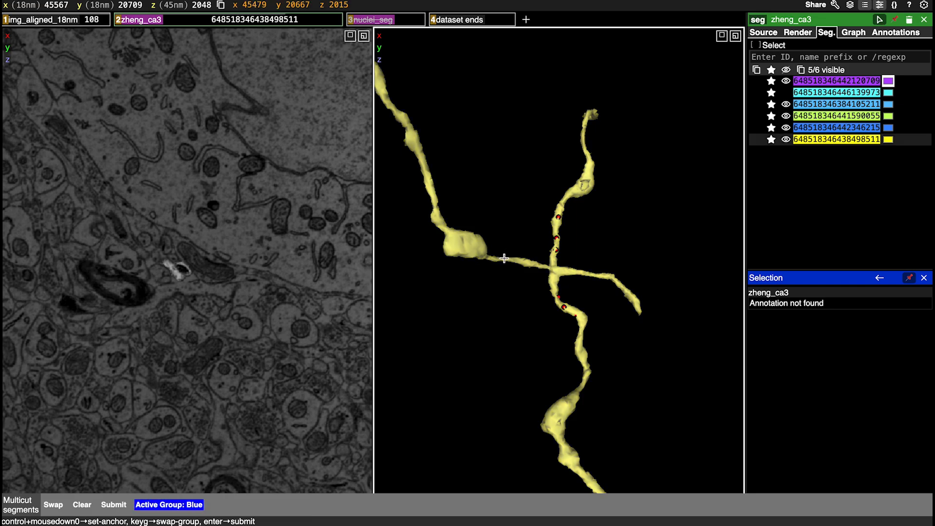
pyautogui.moveTo(577, 277); pyautogui.dragTo(612, 217)
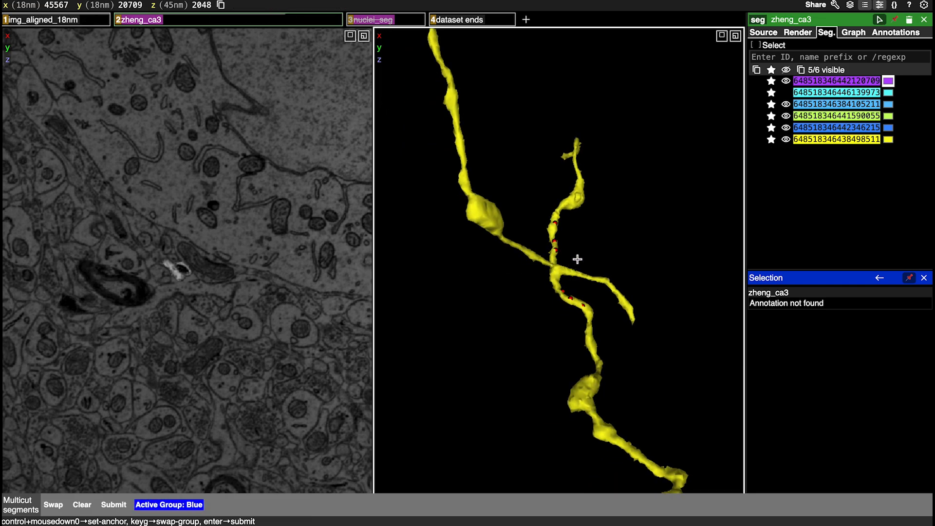
pyautogui.moveTo(586, 272); pyautogui.dragTo(542, 265)
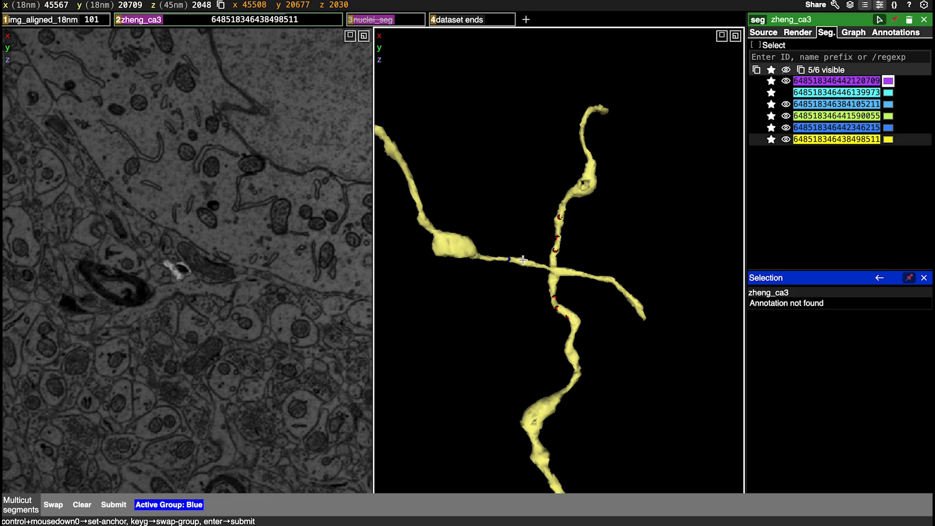
pyautogui.keyDown('ctrl'); pyautogui.click(523, 261); pyautogui.keyUp('ctrl')
pyautogui.keyDown('ctrl'); pyautogui.click(534, 265); pyautogui.keyUp('ctrl')
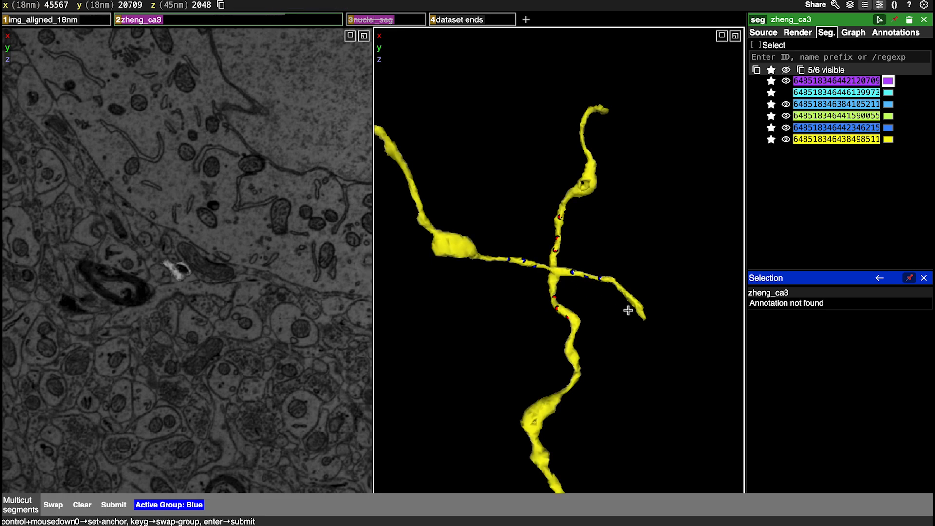
pyautogui.press('Return')
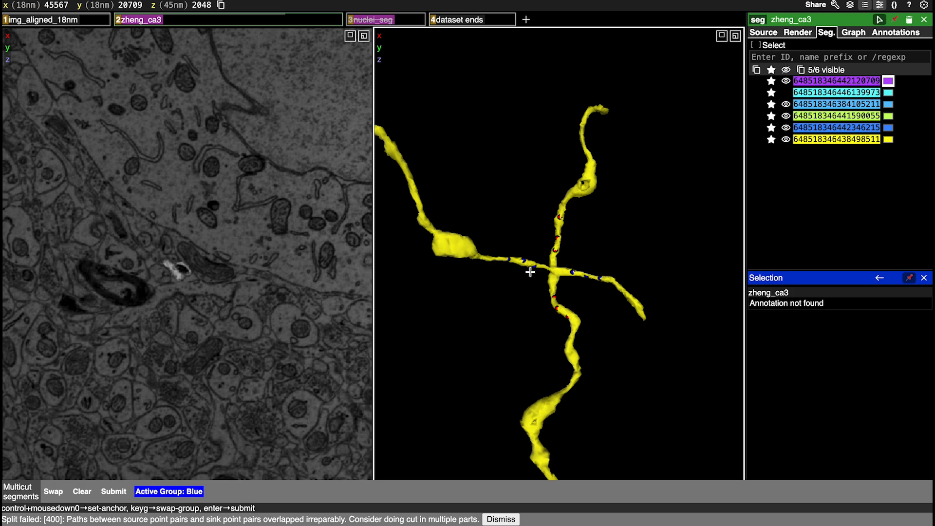
# Enlarge the yellow crossing, dismiss the split error and clear all multicut points
pyautogui.scroll(3, 553, 273)
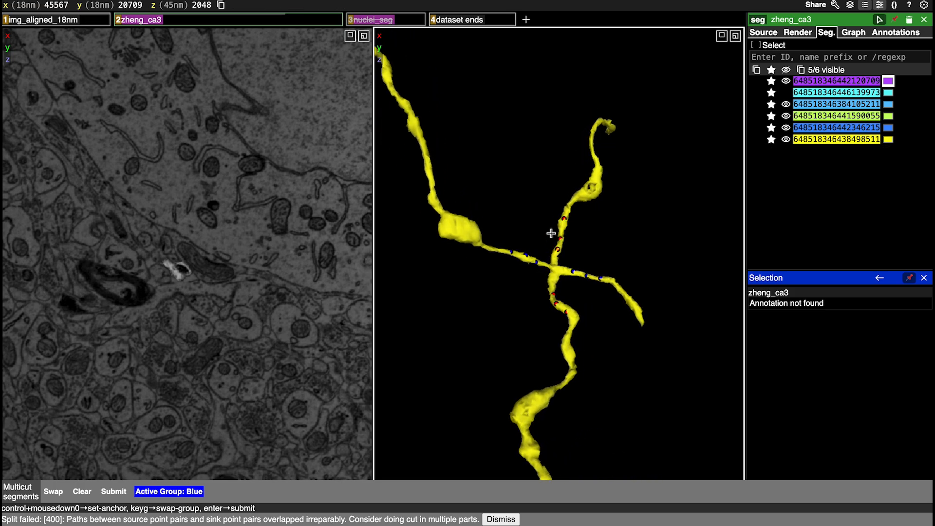
pyautogui.scroll(3, 550, 300)
pyautogui.click(504, 520)
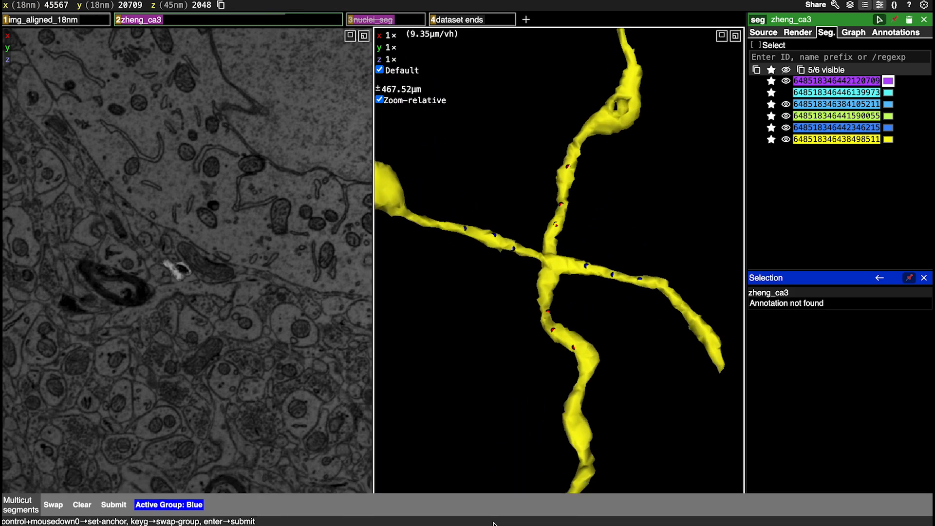
pyautogui.press('Return')
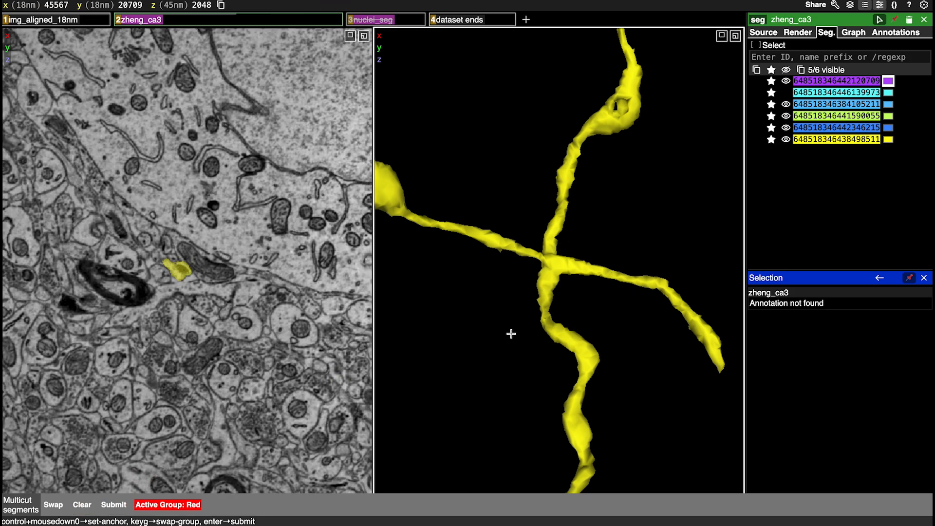
# Restart the multicut and place three red points on each side of the crossing along the yellow trunk, spaced away from the junction
pyautogui.moveTo(564, 190); pyautogui.dragTo(566, 251)
pyautogui.hotkey('shift', 'c')
pyautogui.hotkey('shift', 'c')
pyautogui.keyDown('ctrl'); pyautogui.click(573, 172); pyautogui.keyUp('ctrl')
pyautogui.keyDown('ctrl'); pyautogui.click(566, 187); pyautogui.keyUp('ctrl')
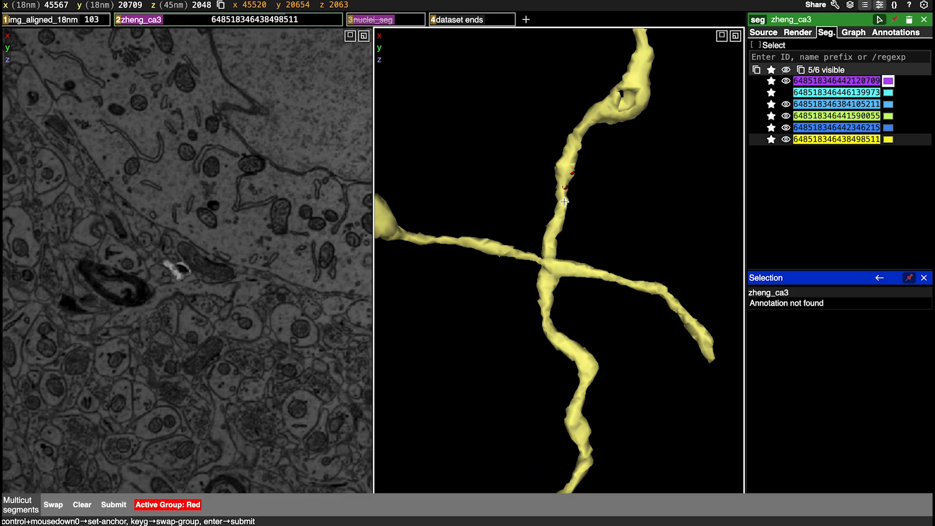
pyautogui.keyDown('ctrl'); pyautogui.click(561, 208); pyautogui.keyUp('ctrl')
pyautogui.press('g')
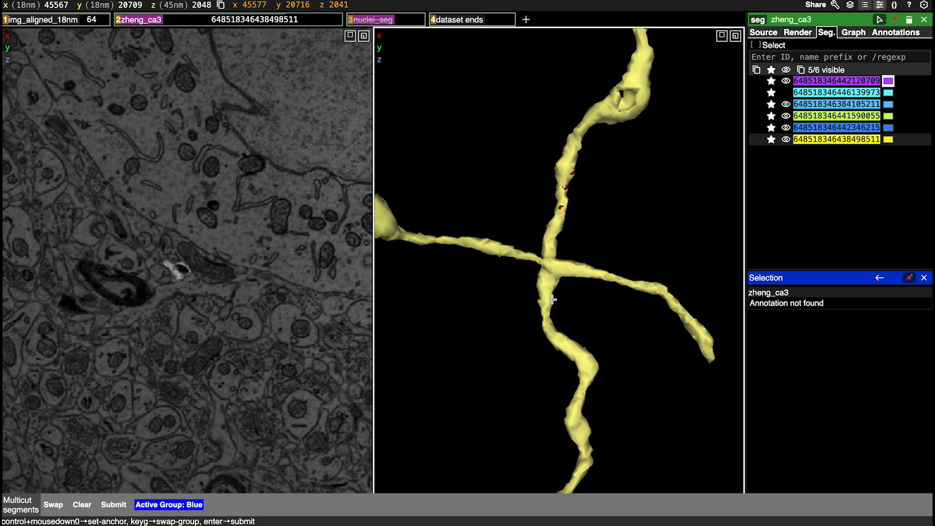
pyautogui.press('g')
pyautogui.keyDown('ctrl'); pyautogui.click(547, 305); pyautogui.keyUp('ctrl')
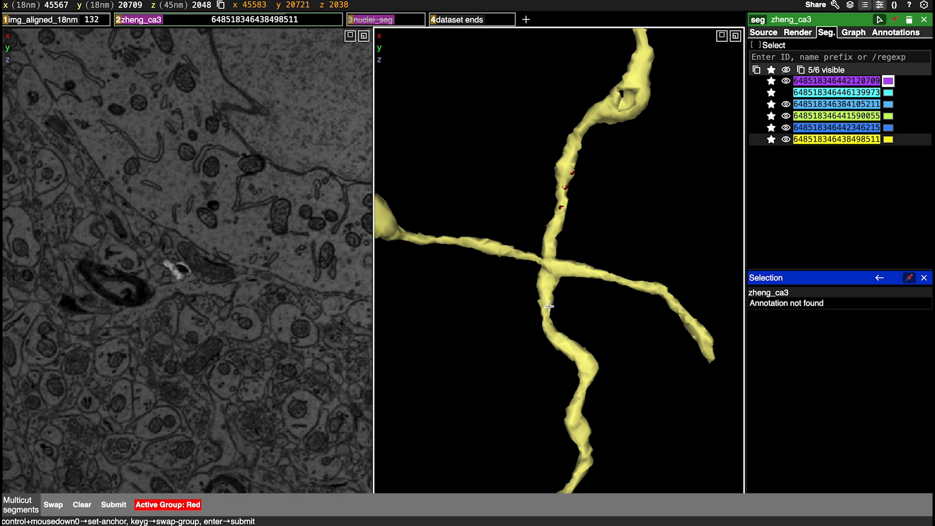
pyautogui.keyDown('ctrl'); pyautogui.click(548, 323); pyautogui.keyUp('ctrl')
pyautogui.keyDown('ctrl'); pyautogui.click(564, 338); pyautogui.keyUp('ctrl')
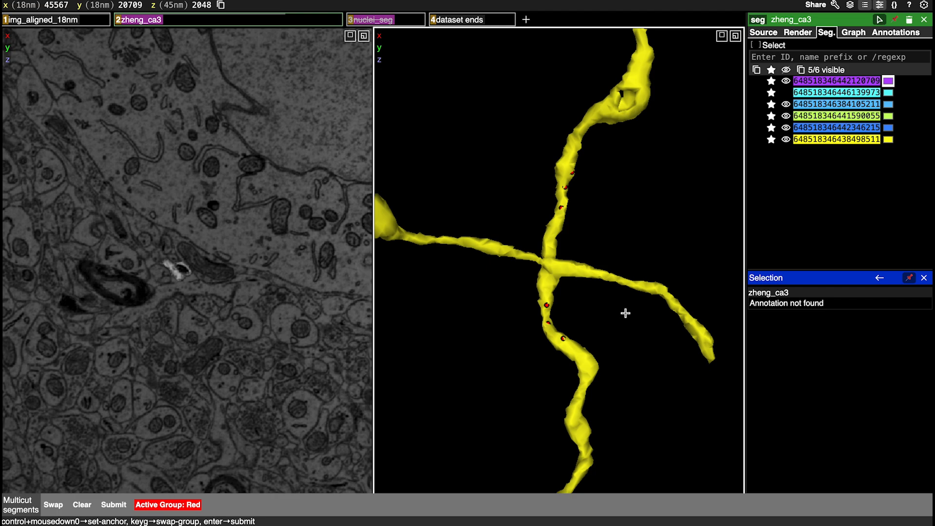
# Place three blue points on each side arm, try the split again and dismiss its error
pyautogui.press('g')
pyautogui.keyDown('ctrl'); pyautogui.click(446, 240); pyautogui.keyUp('ctrl')
pyautogui.keyDown('ctrl'); pyautogui.click(471, 244); pyautogui.keyUp('ctrl')
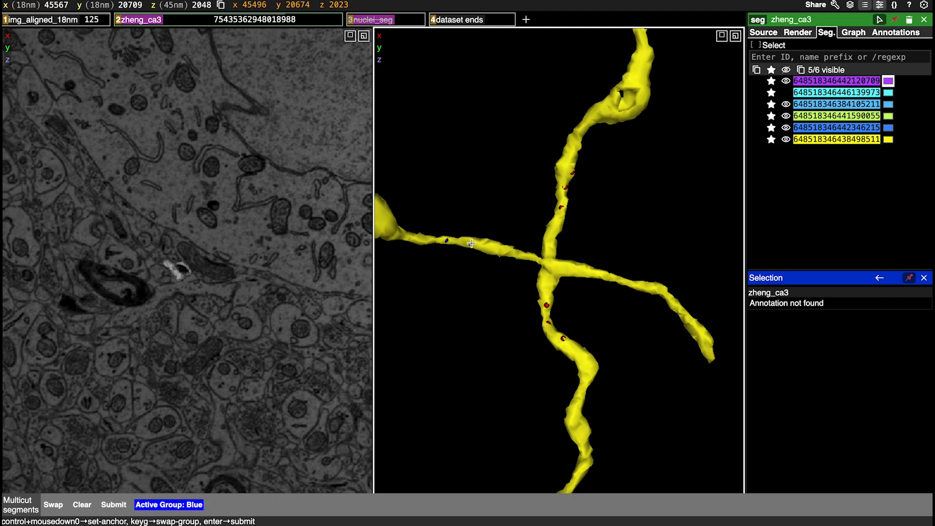
pyautogui.keyDown('ctrl'); pyautogui.click(490, 247); pyautogui.keyUp('ctrl')
pyautogui.keyDown('ctrl'); pyautogui.click(600, 275); pyautogui.keyUp('ctrl')
pyautogui.keyDown('ctrl'); pyautogui.click(621, 282); pyautogui.keyUp('ctrl')
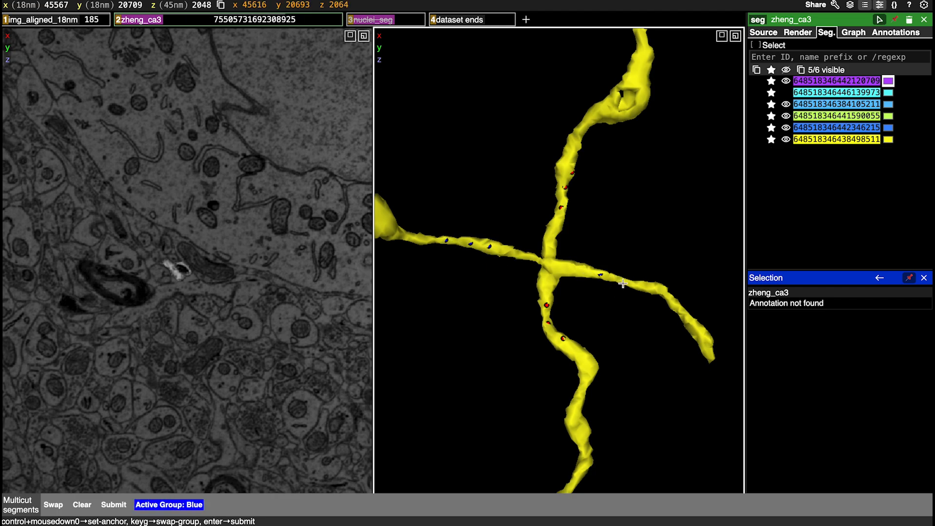
pyautogui.press('Return')
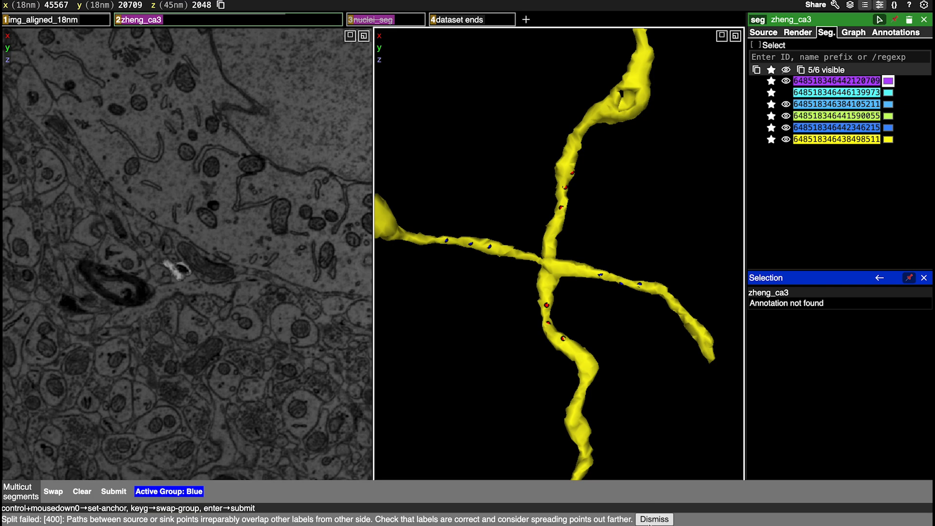
pyautogui.click(654, 519)
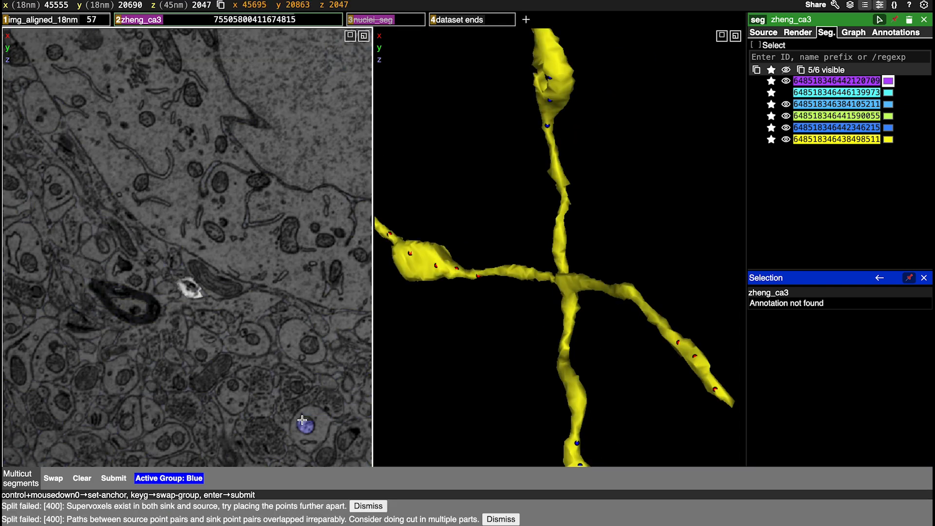
# Clear the previous multicut points and place four red points along only the short side arm of the yellow crossing
pyautogui.moveTo(649, 349); pyautogui.dragTo(553, 297)
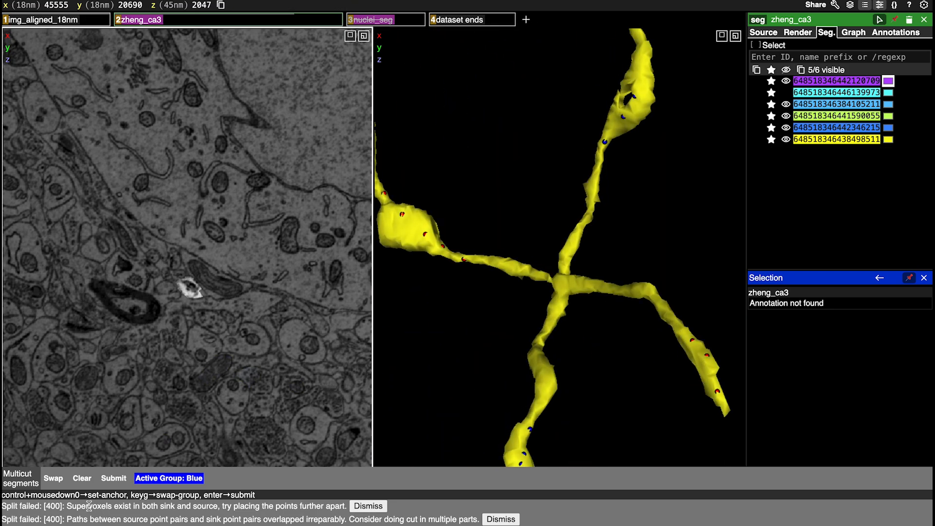
pyautogui.click(83, 478)
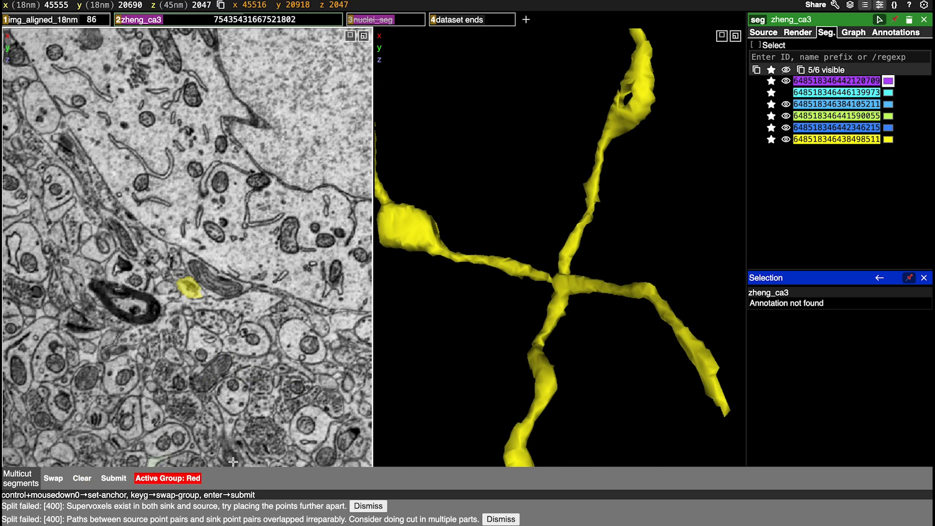
pyautogui.keyDown('ctrl'); pyautogui.click(615, 288); pyautogui.keyUp('ctrl')
pyautogui.keyDown('ctrl'); pyautogui.click(632, 291); pyautogui.keyUp('ctrl')
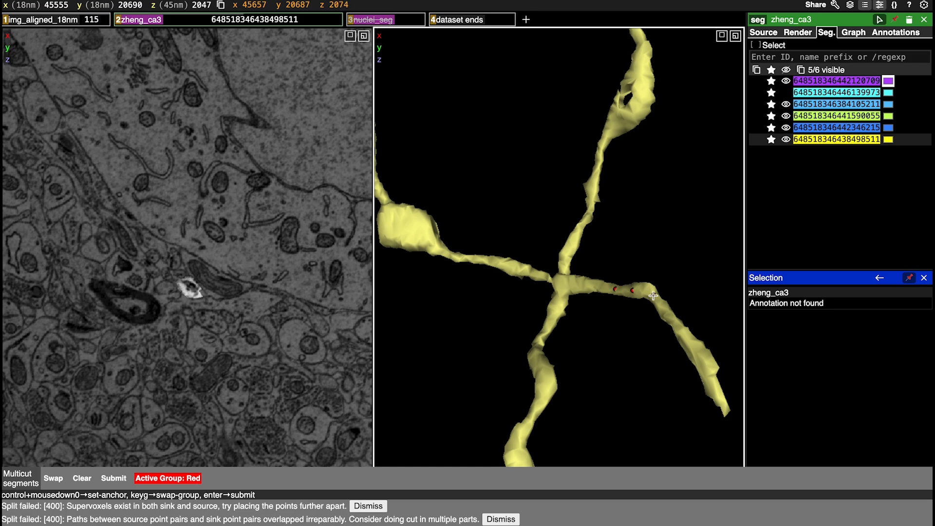
pyautogui.keyDown('ctrl'); pyautogui.click(673, 323); pyautogui.keyUp('ctrl')
# Place blue points on the trunk on both sides of the crossing, split off the short side arm and dismiss the old errors
pyautogui.press('g')
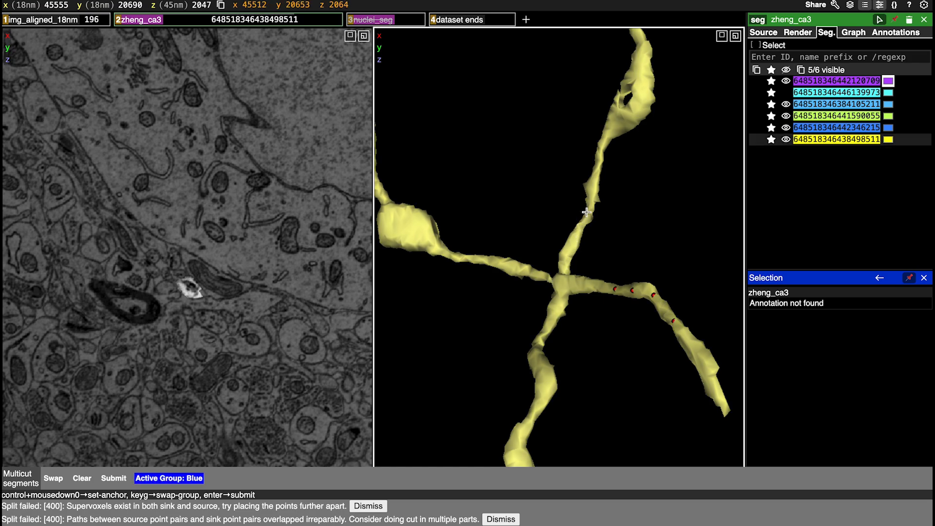
pyautogui.keyDown('ctrl'); pyautogui.click(587, 211); pyautogui.keyUp('ctrl')
pyautogui.keyDown('ctrl'); pyautogui.click(573, 237); pyautogui.keyUp('ctrl')
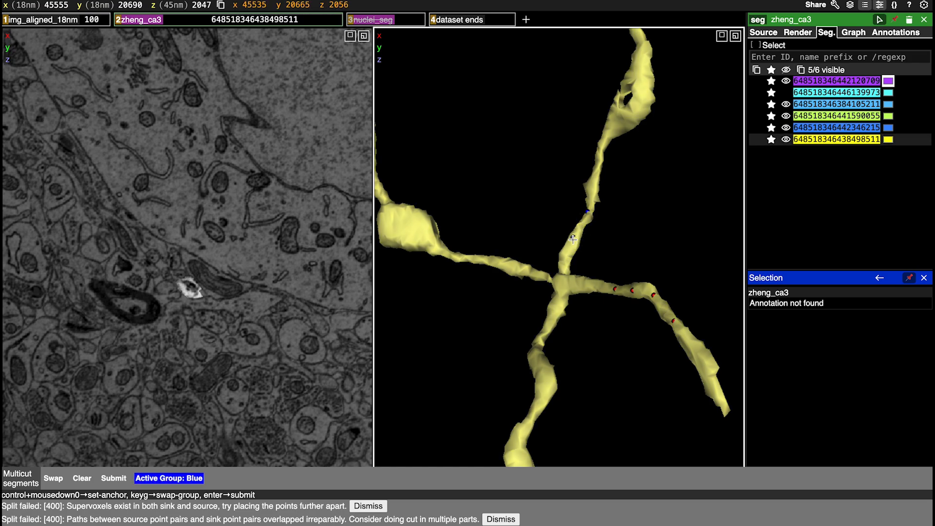
pyautogui.keyDown('ctrl'); pyautogui.click(548, 336); pyautogui.keyUp('ctrl')
pyautogui.press('Return')
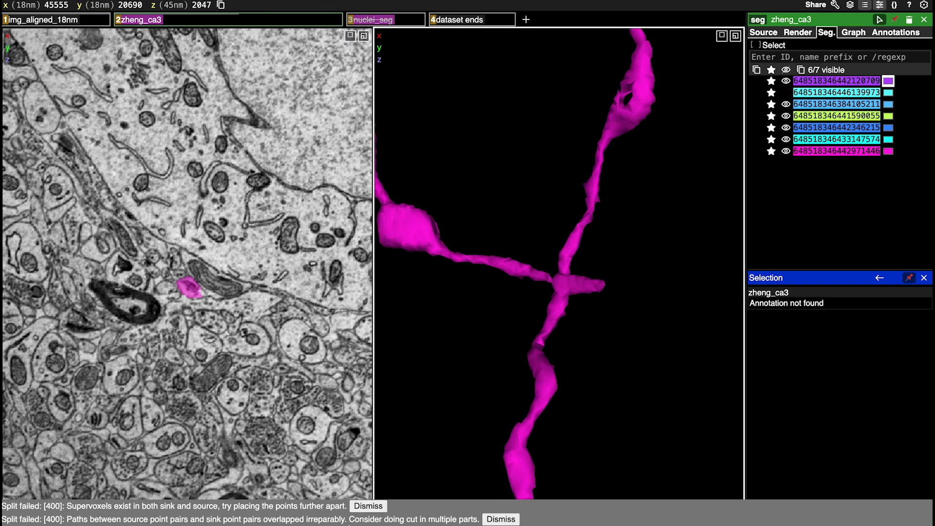
pyautogui.click(368, 506)
pyautogui.click(490, 519)
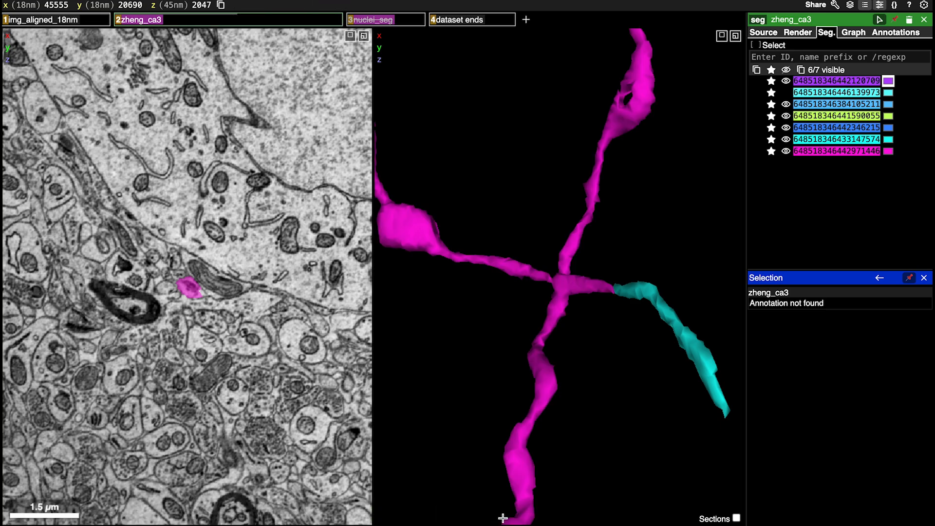
# Start a multicut on the magenta crossing and place three red points on the trunk on each side of the junction
pyautogui.moveTo(630, 250); pyautogui.dragTo(681, 258)
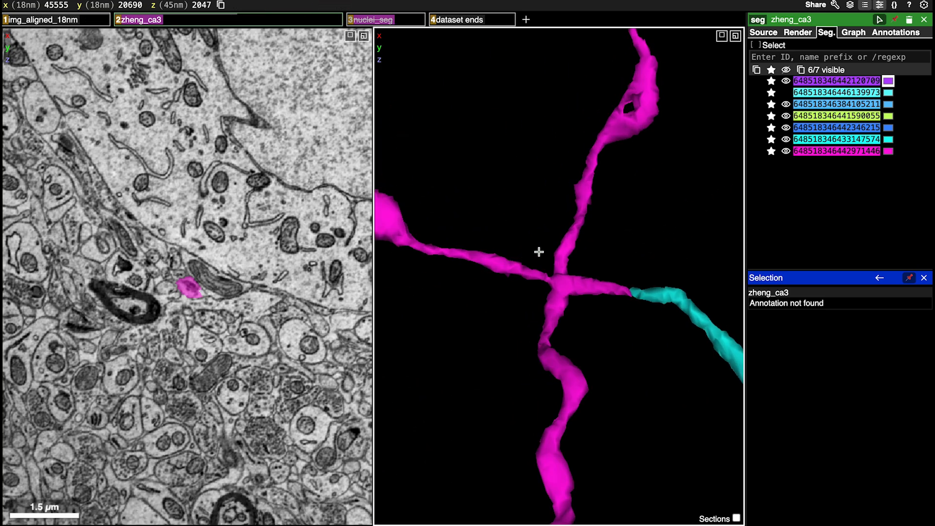
pyautogui.hotkey('shift', 'c')
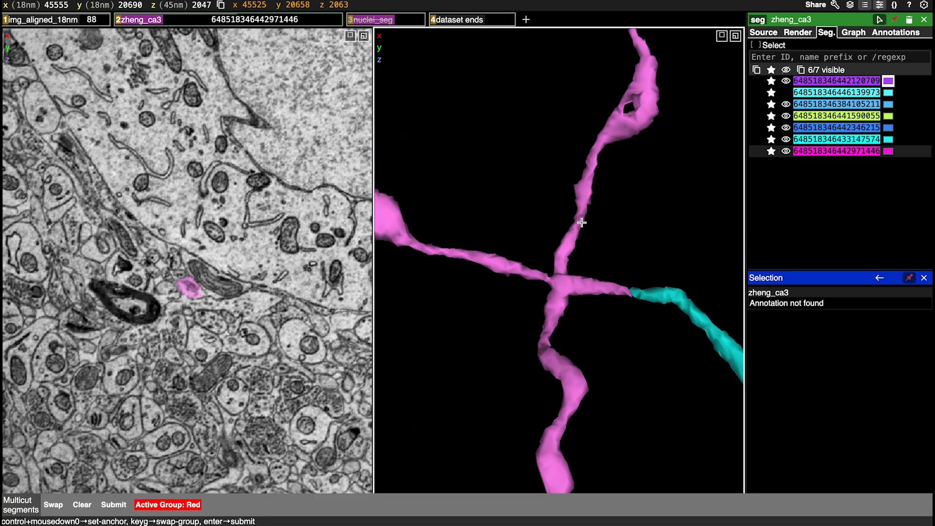
pyautogui.keyDown('ctrl'); pyautogui.click(582, 196); pyautogui.keyUp('ctrl')
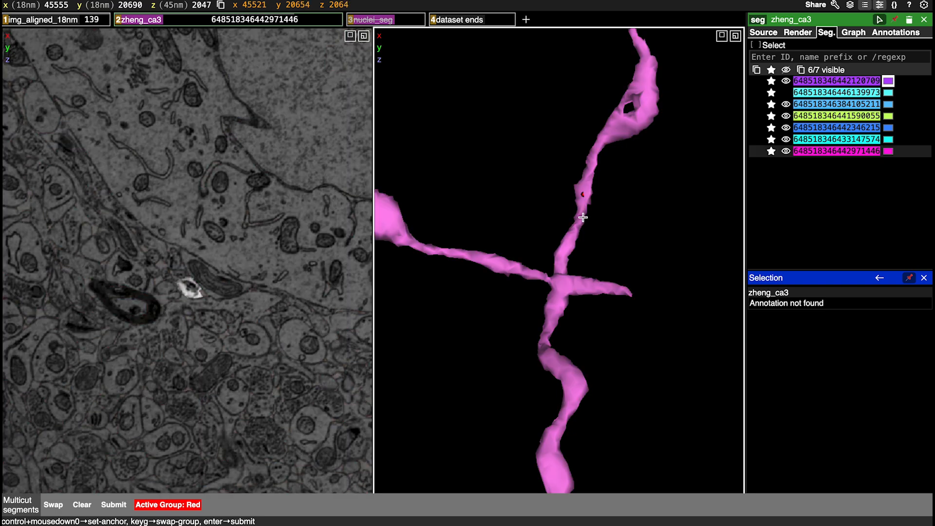
pyautogui.keyDown('ctrl'); pyautogui.click(574, 236); pyautogui.keyUp('ctrl')
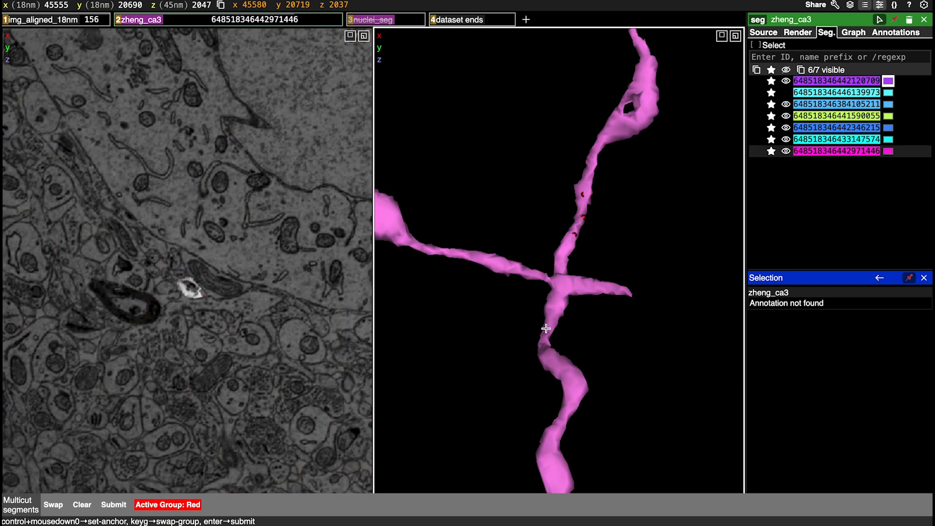
pyautogui.keyDown('ctrl'); pyautogui.click(545, 353); pyautogui.keyUp('ctrl')
pyautogui.keyDown('ctrl'); pyautogui.click(560, 369); pyautogui.keyUp('ctrl')
# Place blue points along the magenta side arm opposite the cyan segment and split that arm off the trunk
pyautogui.press('g')
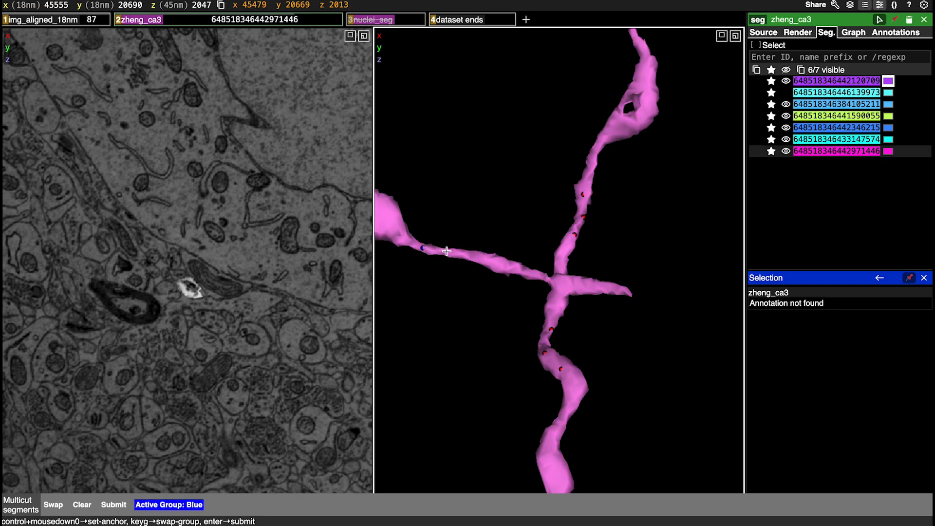
pyautogui.keyDown('ctrl'); pyautogui.click(519, 269); pyautogui.keyUp('ctrl')
pyautogui.press('Return')
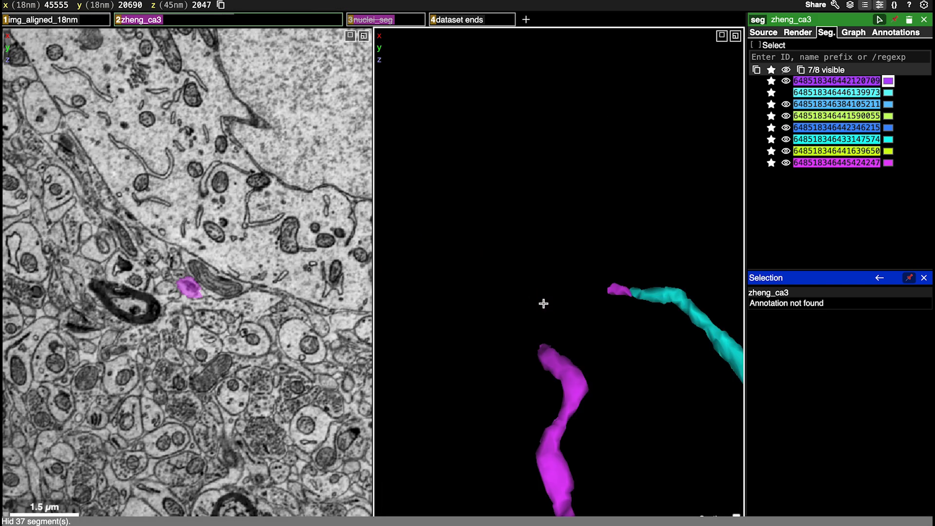
# Split off the short side arm touching the cyan segment, using three red points on it and three blue points on each side of the trunk
pyautogui.moveTo(539, 309); pyautogui.dragTo(591, 331)
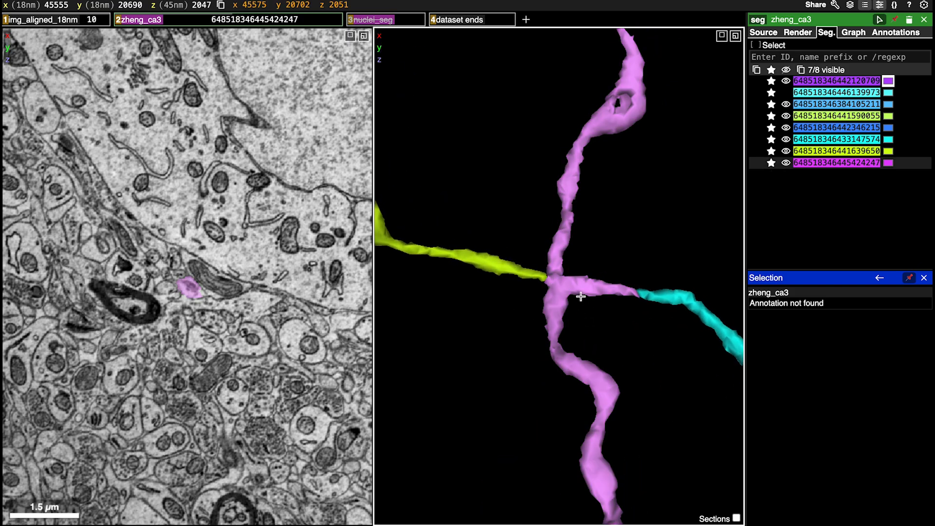
pyautogui.hotkey('shift', 'c')
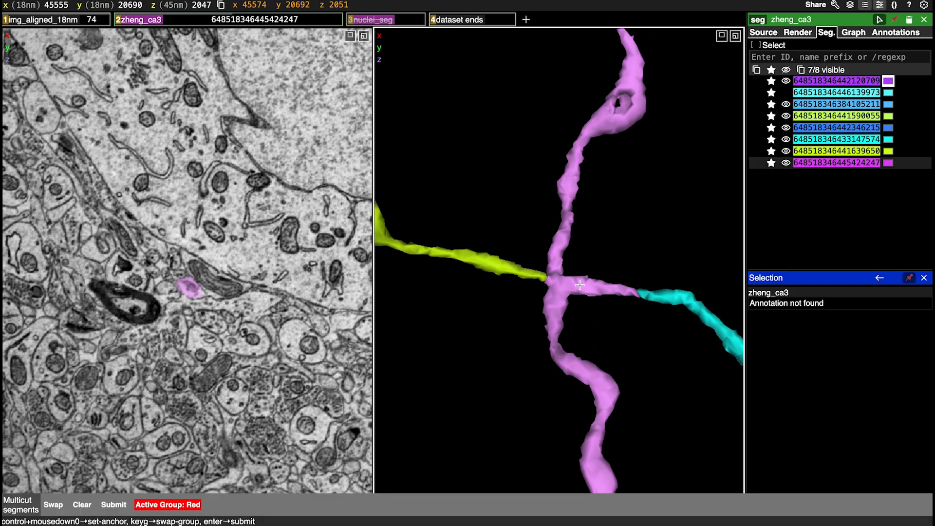
pyautogui.keyDown('ctrl'); pyautogui.click(581, 284); pyautogui.keyUp('ctrl')
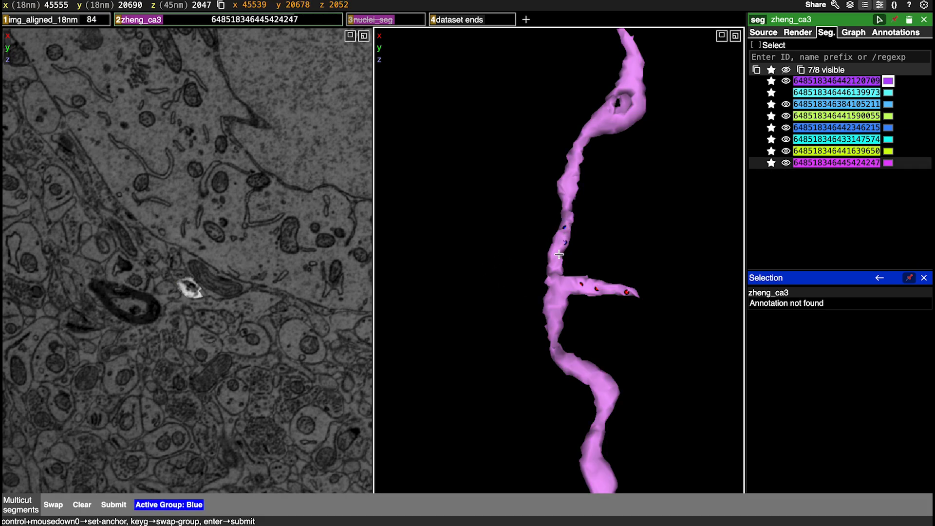
pyautogui.keyDown('ctrl'); pyautogui.click(577, 373); pyautogui.keyUp('ctrl')
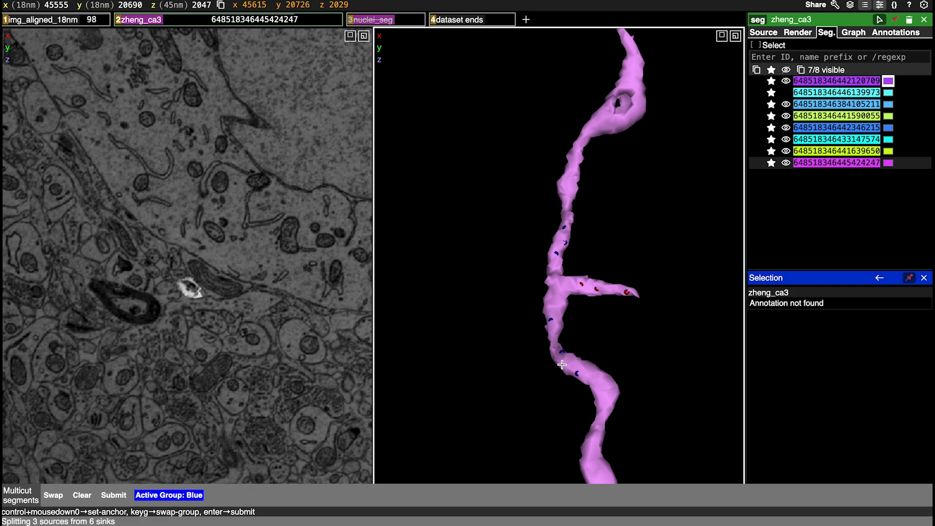
pyautogui.press('Return')
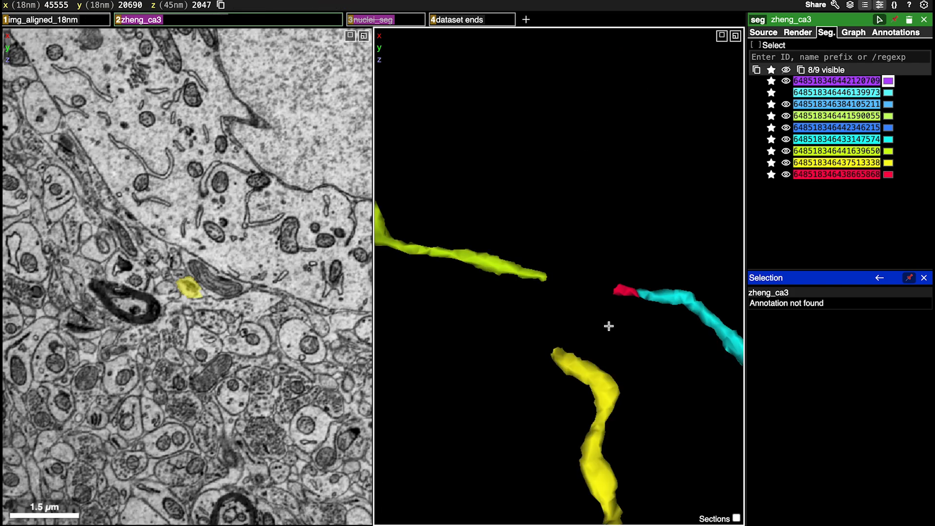
# Start a segment merge and draw a merge line across the crossing from the yellow-green arm to the red stub
pyautogui.scroll(-10, 609, 326)
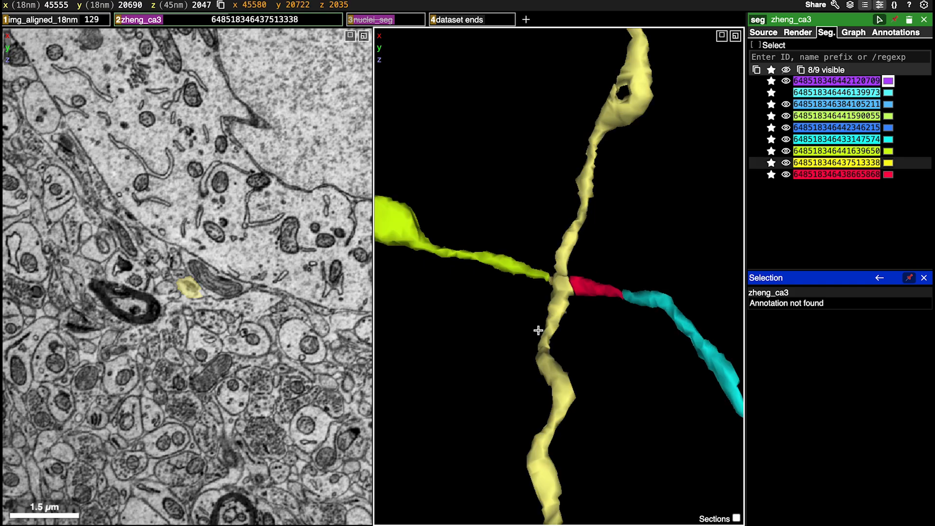
pyautogui.scroll(5, 613, 350)
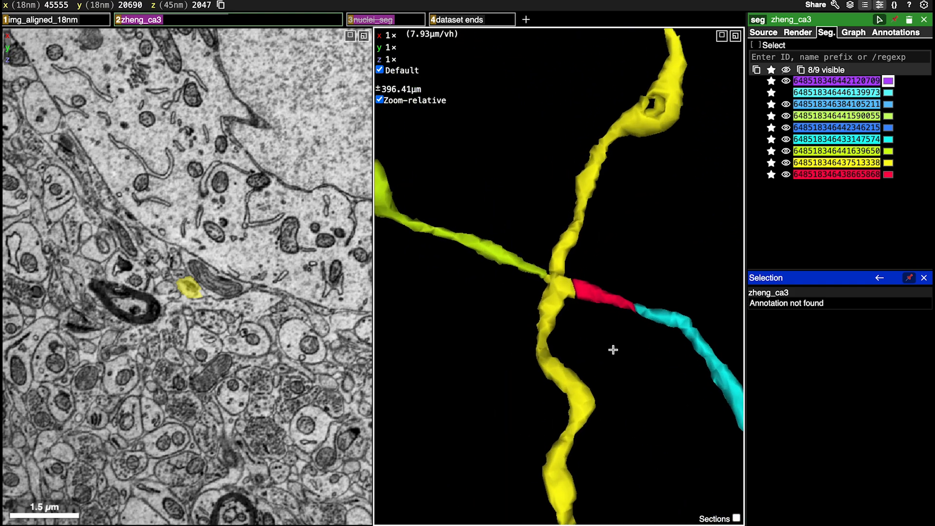
pyautogui.scroll(3, 616, 355)
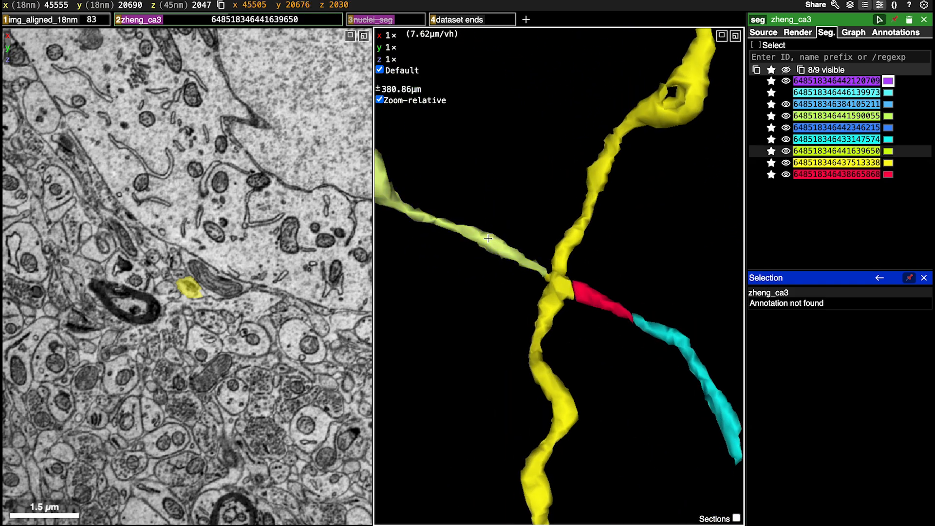
pyautogui.moveTo(559, 307); pyautogui.dragTo(600, 256)
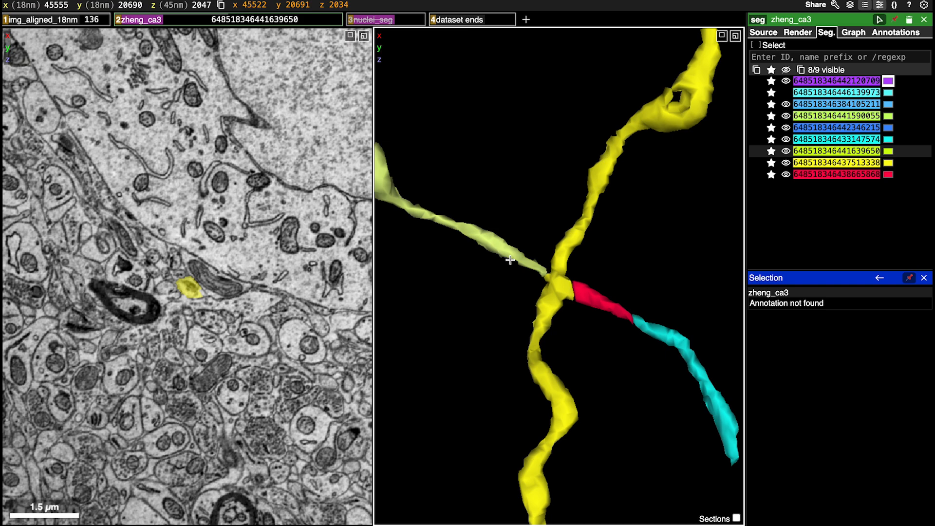
pyautogui.hotkey('shift', 'm')
pyautogui.keyDown('ctrl'); pyautogui.click(529, 266); pyautogui.keyUp('ctrl')
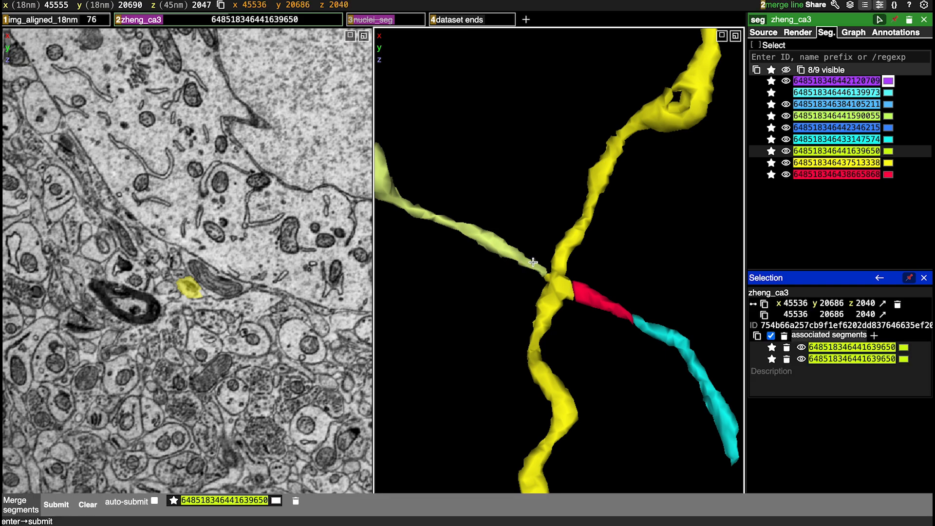
pyautogui.keyDown('ctrl'); pyautogui.click(583, 292); pyautogui.keyUp('ctrl')
# Add a second merge line from the red stub to the adjoining cyan segment and submit both merges
pyautogui.keyDown('ctrl'); pyautogui.click(626, 314); pyautogui.keyUp('ctrl')
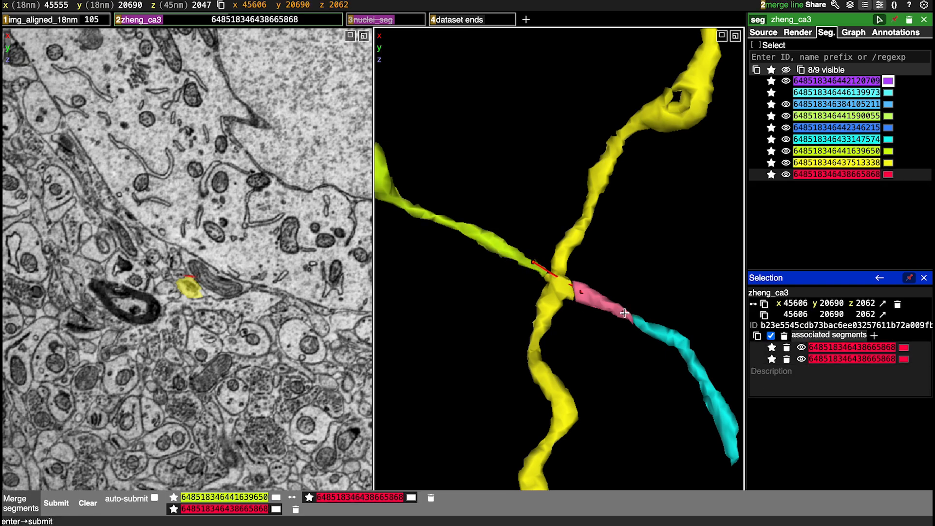
pyautogui.keyDown('ctrl'); pyautogui.click(642, 322); pyautogui.keyUp('ctrl')
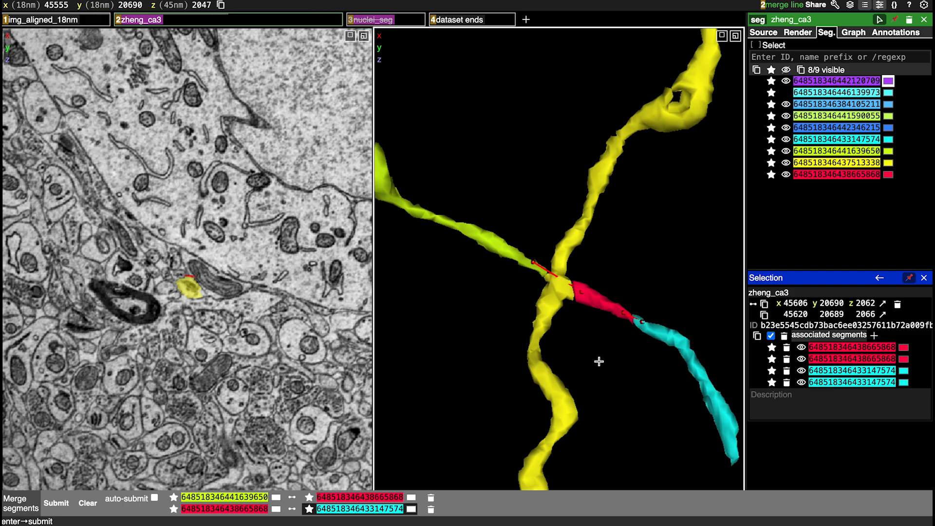
pyautogui.press('Return')
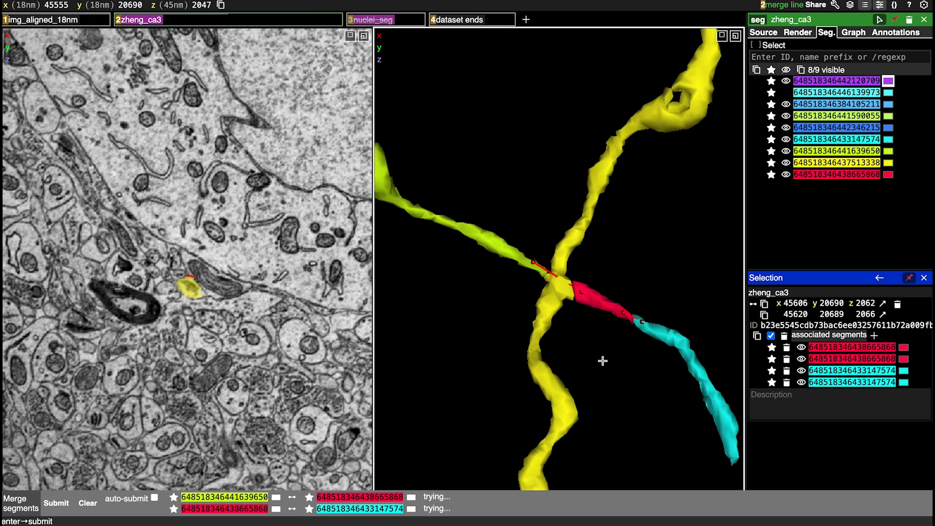
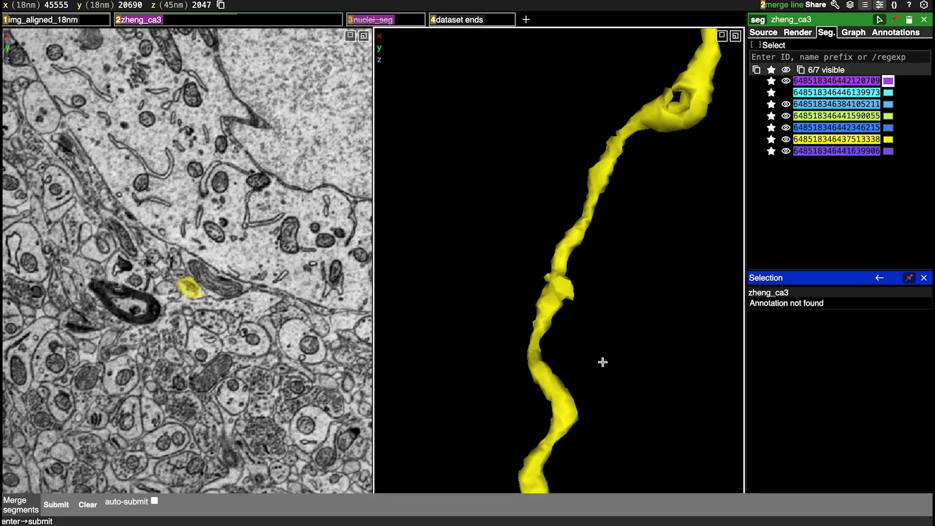
# Inspect the yellow axon and the nearby violet fragment in 3D, and reload the page to refresh the segment meshes
pyautogui.moveTo(602, 360); pyautogui.dragTo(657, 346)
pyautogui.scroll(-8, 591, 306)
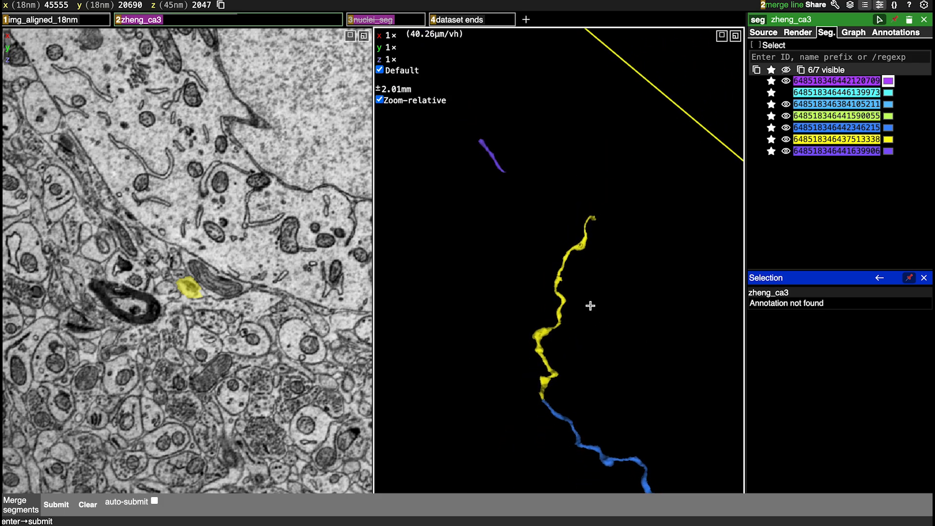
pyautogui.moveTo(590, 305); pyautogui.dragTo(568, 345)
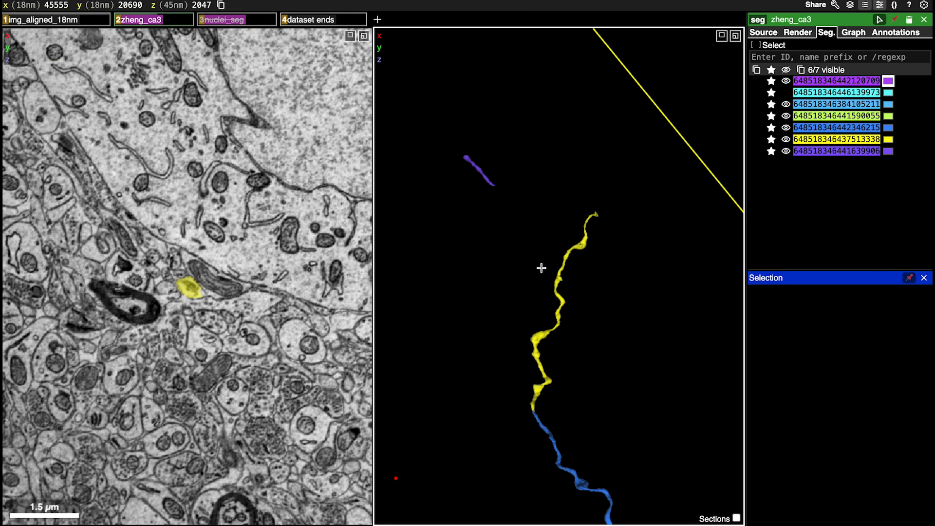
pyautogui.moveTo(636, 247)
pyautogui.mouseDown()
pyautogui.moveTo(503, 247)
pyautogui.moveTo(689, 257)
pyautogui.moveTo(648, 263)
pyautogui.mouseUp()
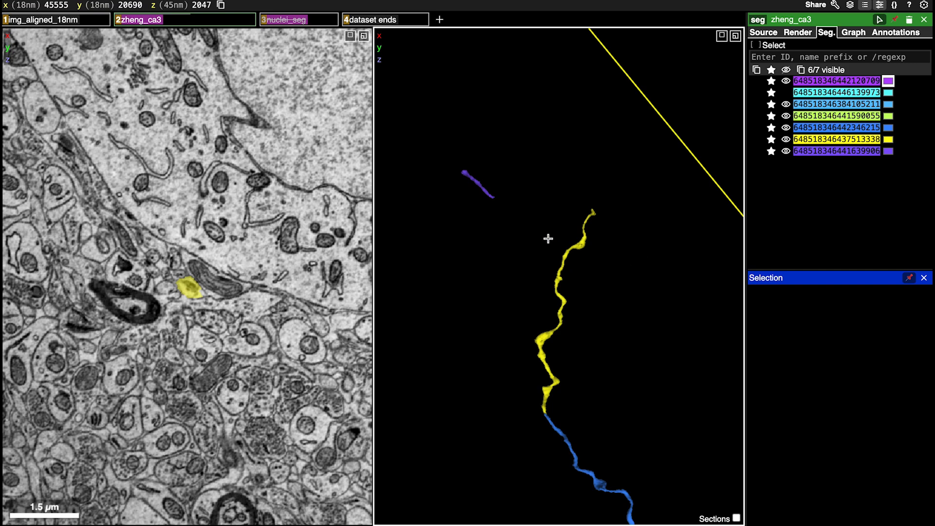
pyautogui.scroll(5, 598, 257)
pyautogui.scroll(-2, 599, 256)
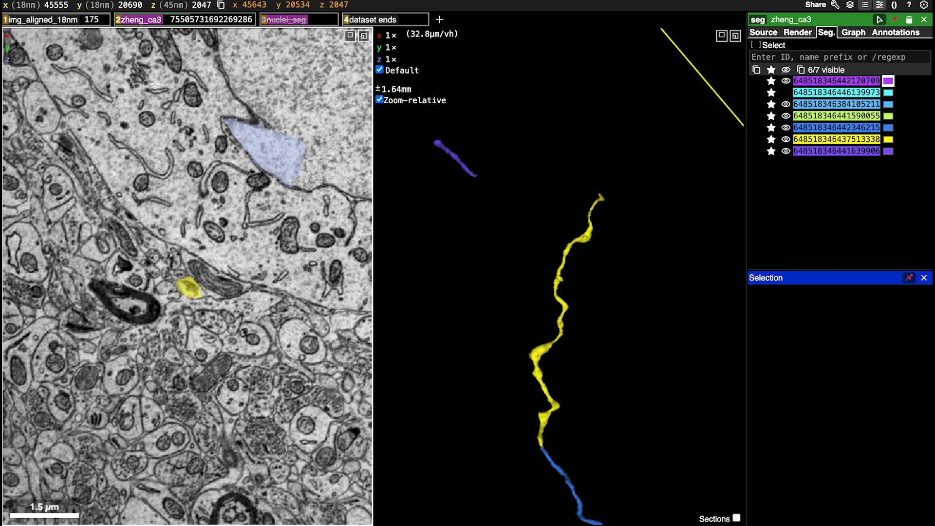
pyautogui.press('super+r')
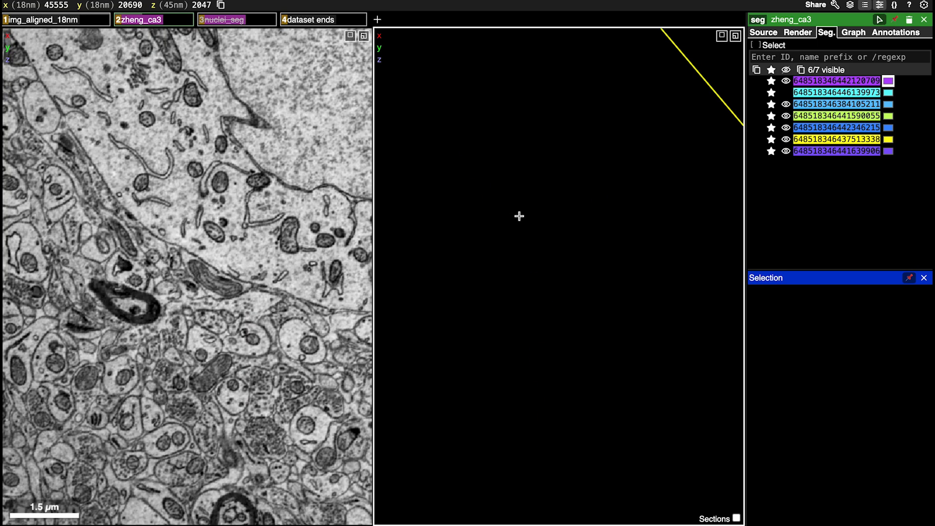
pyautogui.moveTo(655, 283); pyautogui.dragTo(619, 257)
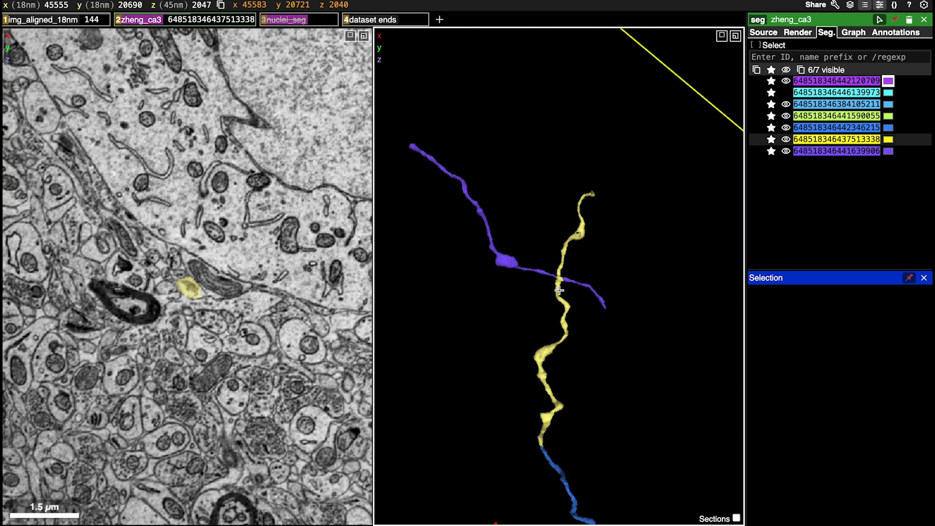
pyautogui.scroll(-5, 605, 290)
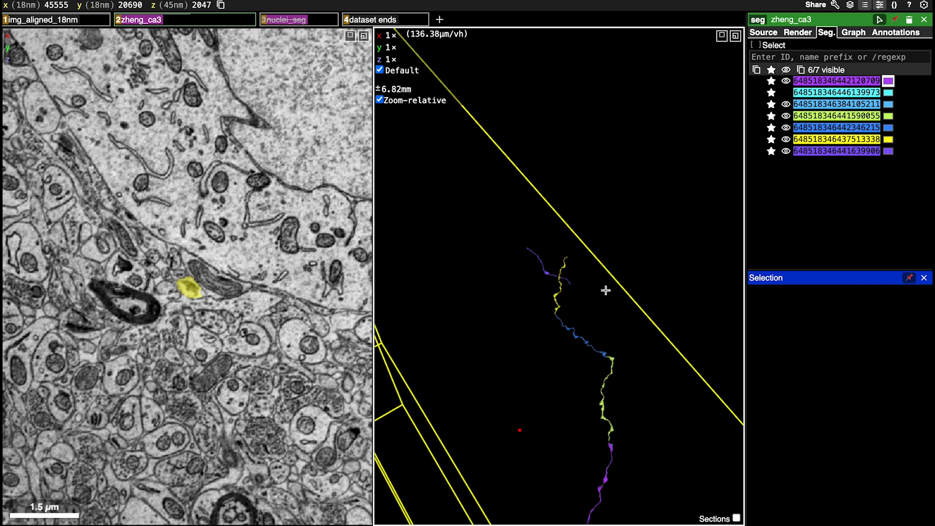
# Deselect the violet axon crossing the yellow one and remove it from the segment list
pyautogui.scroll(7, 605, 290)
pyautogui.scroll(1, 578, 289)
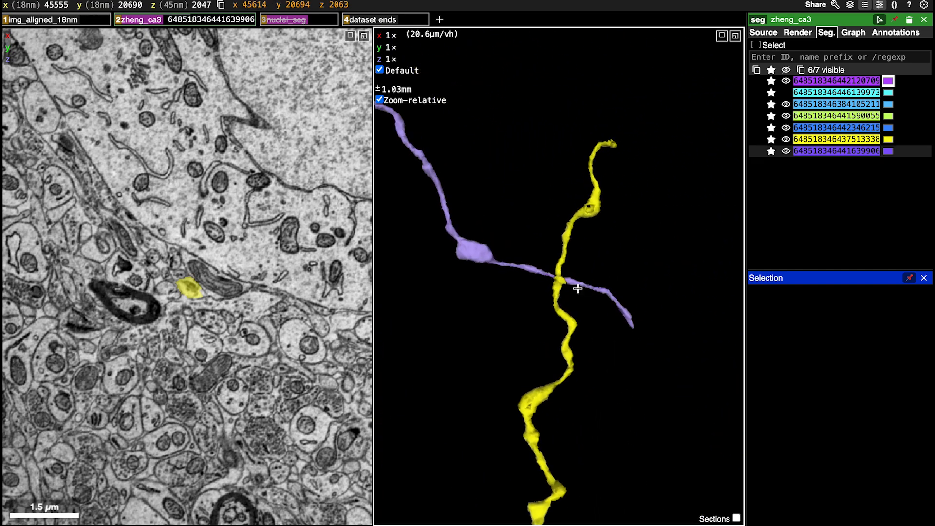
pyautogui.doubleClick(575, 283)
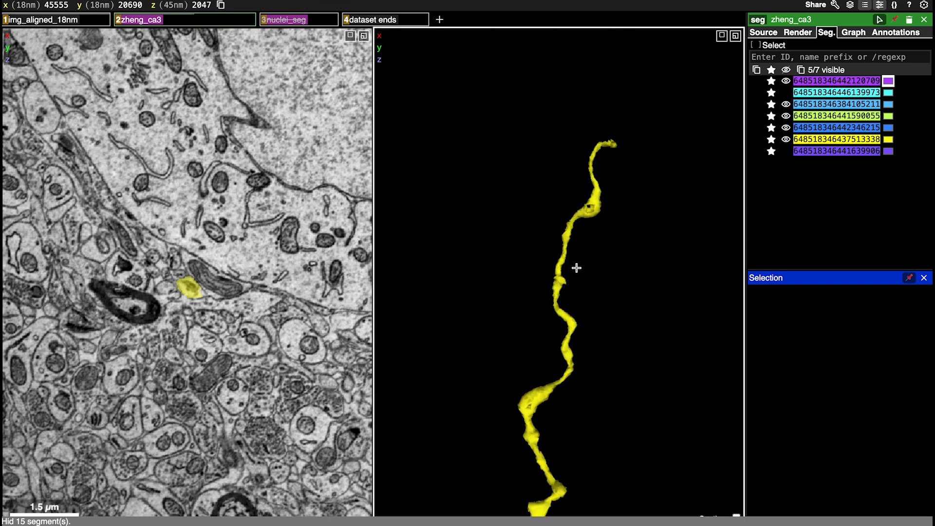
pyautogui.click(771, 151)
pyautogui.moveTo(578, 278); pyautogui.dragTo(633, 284)
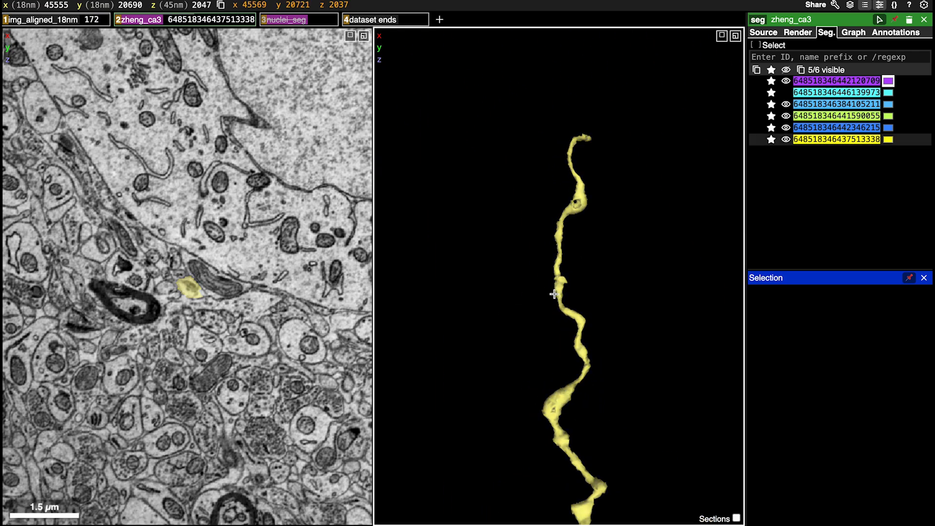
# Centre on the upper tip of the yellow axon and check the surrounding image slices for a continuation
pyautogui.scroll(-10, 557, 286)
pyautogui.scroll(10, 554, 294)
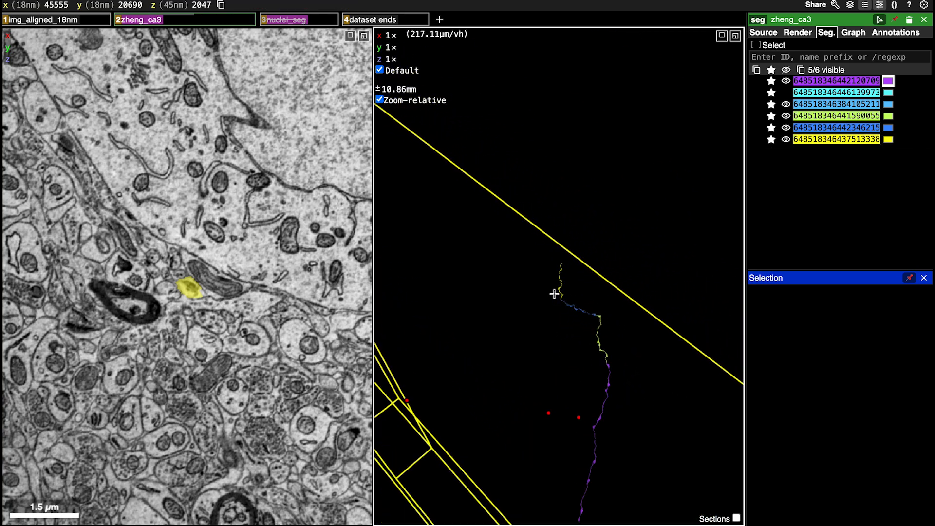
pyautogui.rightClick(594, 111)
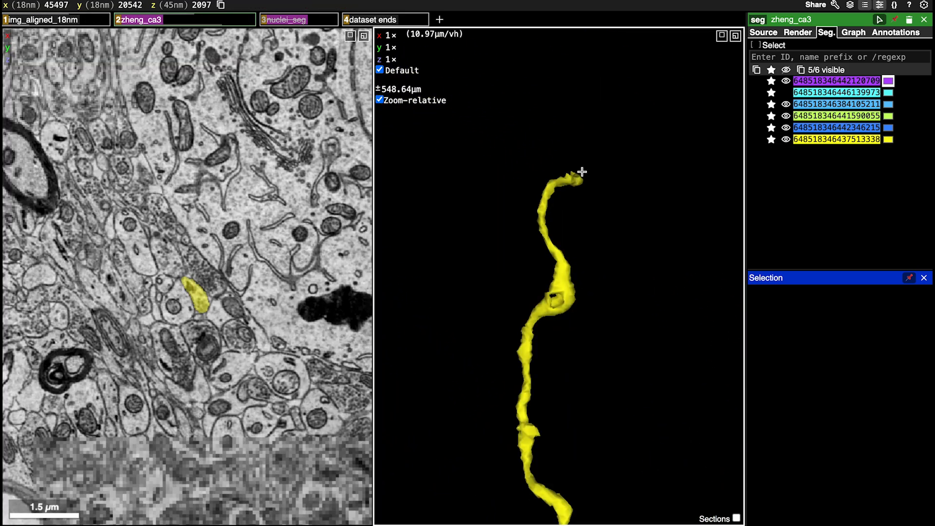
pyautogui.rightClick(576, 174)
pyautogui.scroll(5, 633, 267)
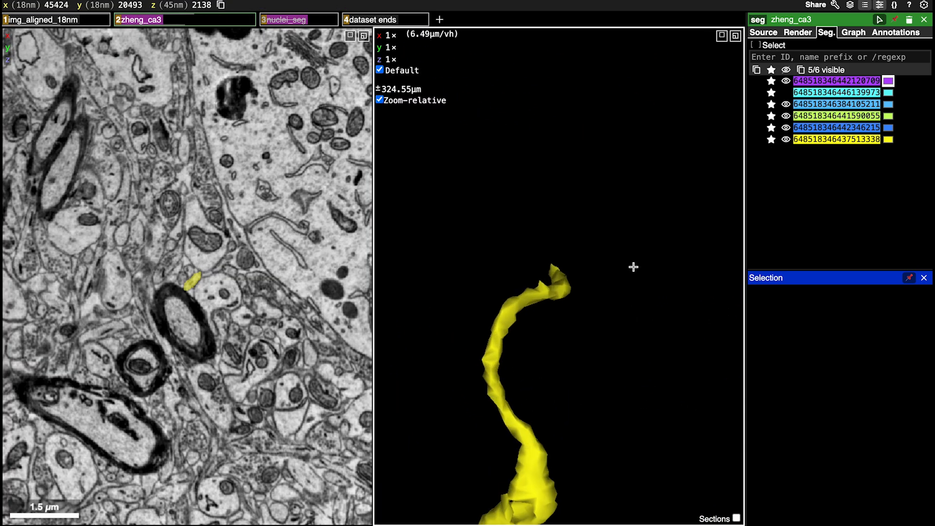
pyautogui.moveTo(633, 267); pyautogui.dragTo(388, 307)
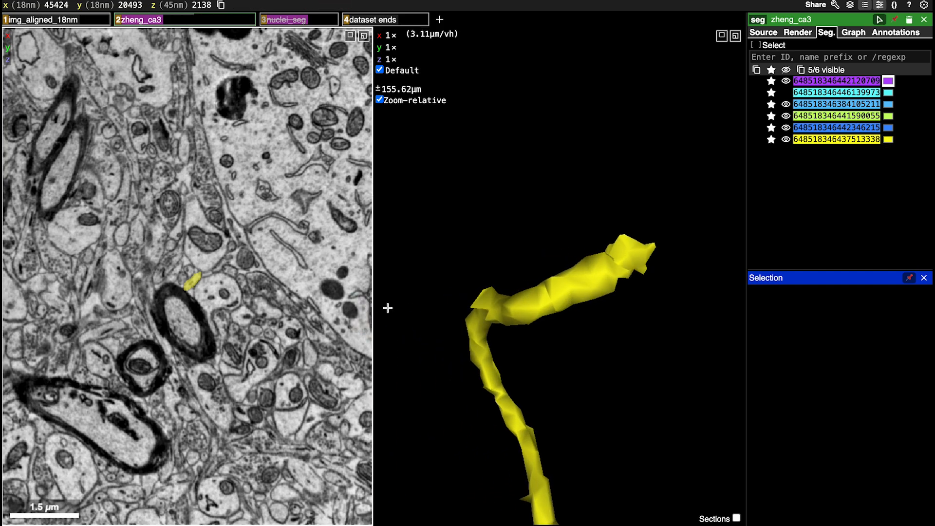
pyautogui.rightClick(632, 251)
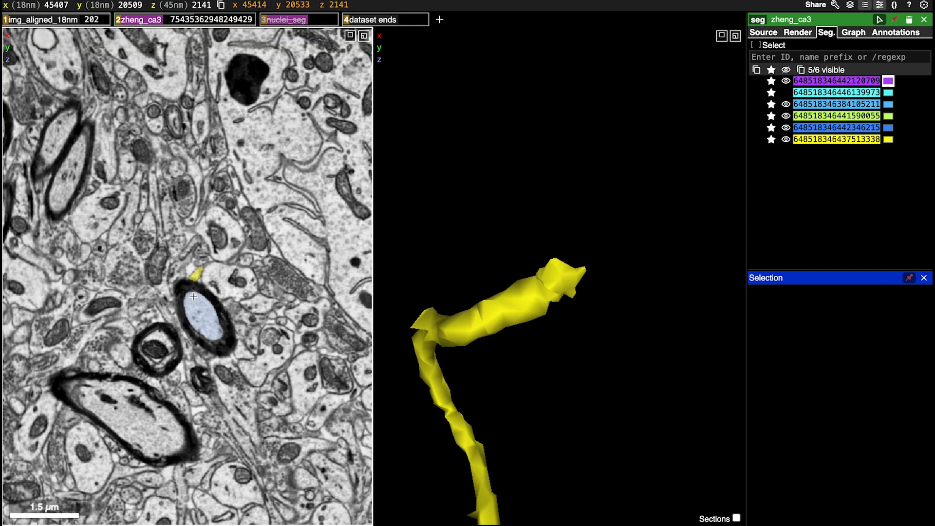
pyautogui.scroll(6, 193, 296)
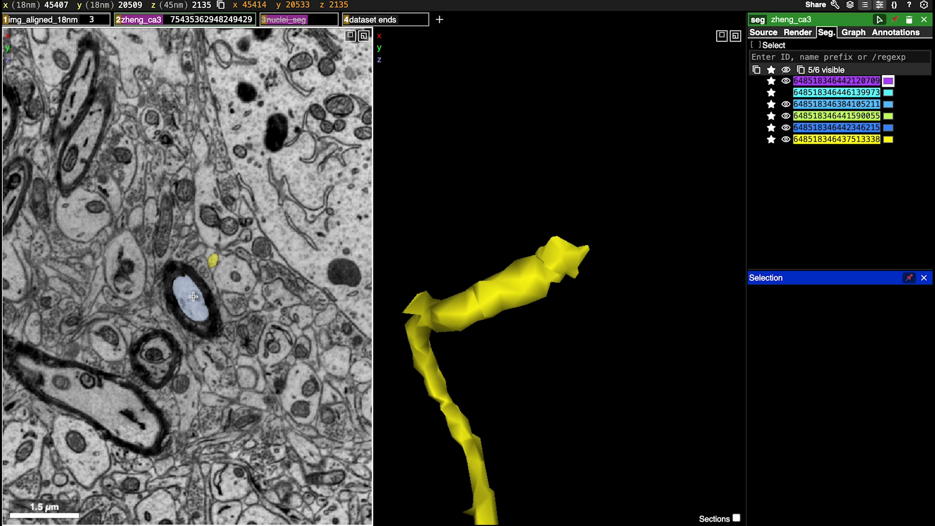
pyautogui.scroll(14, 193, 296)
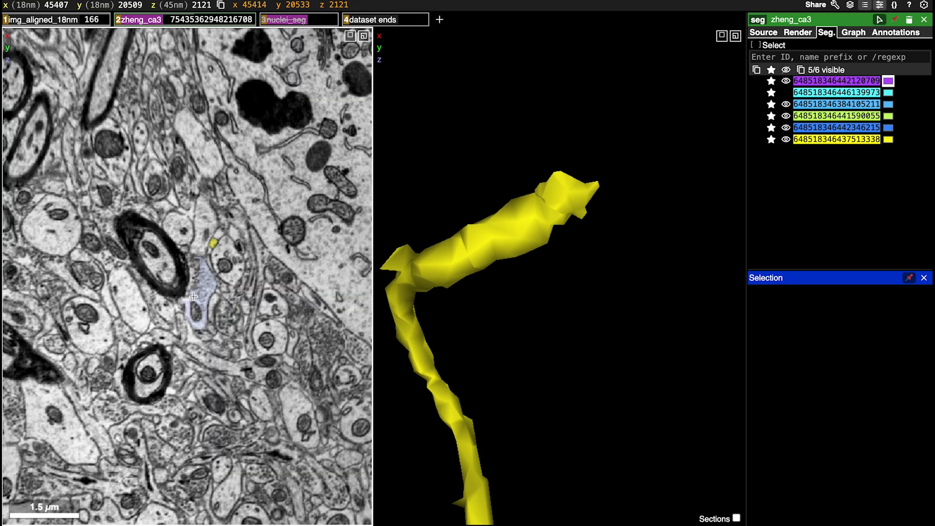
pyautogui.scroll(-8, 193, 296)
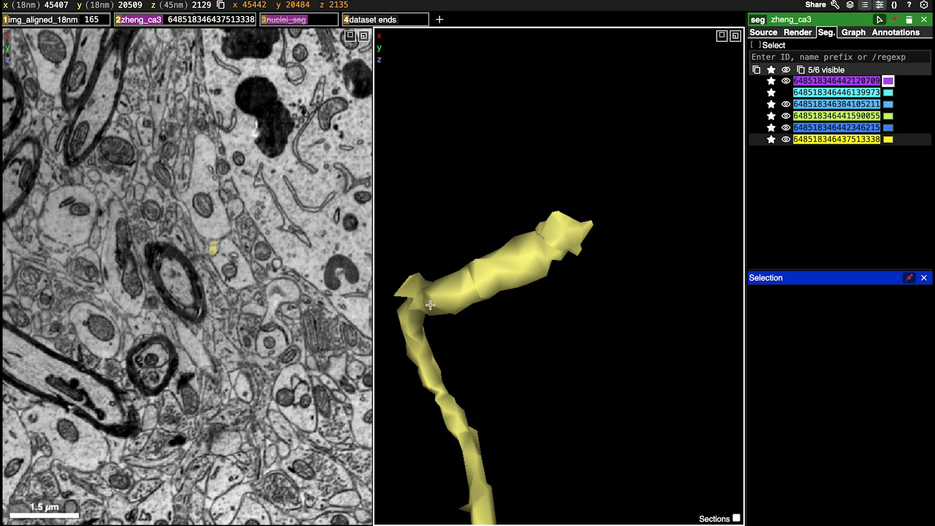
# Recentre near the bend below the yellow axon's tip and follow its cross-section through magnified image slices
pyautogui.rightClick(430, 305)
pyautogui.moveTo(407, 306); pyautogui.dragTo(589, 217)
pyautogui.rightClick(582, 249)
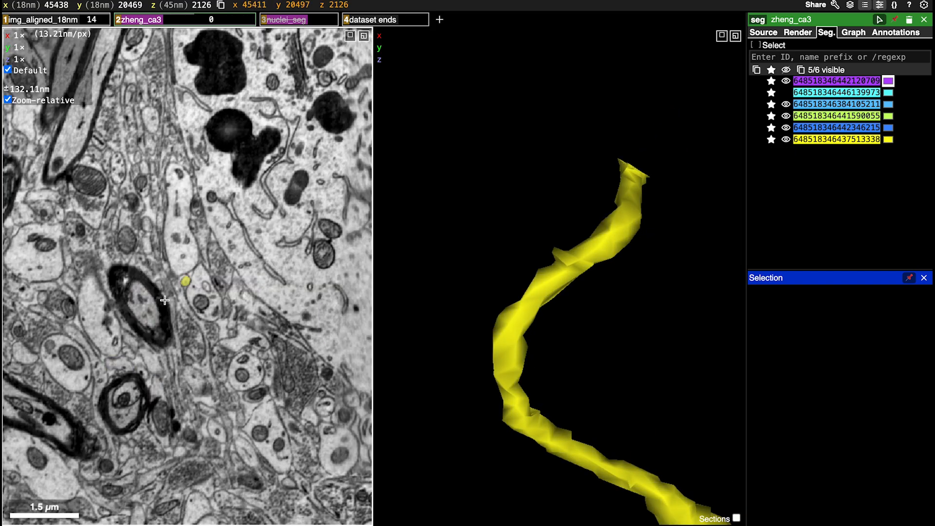
pyautogui.keyDown('ctrl'); pyautogui.scroll(4, 165, 300); pyautogui.keyUp('ctrl')
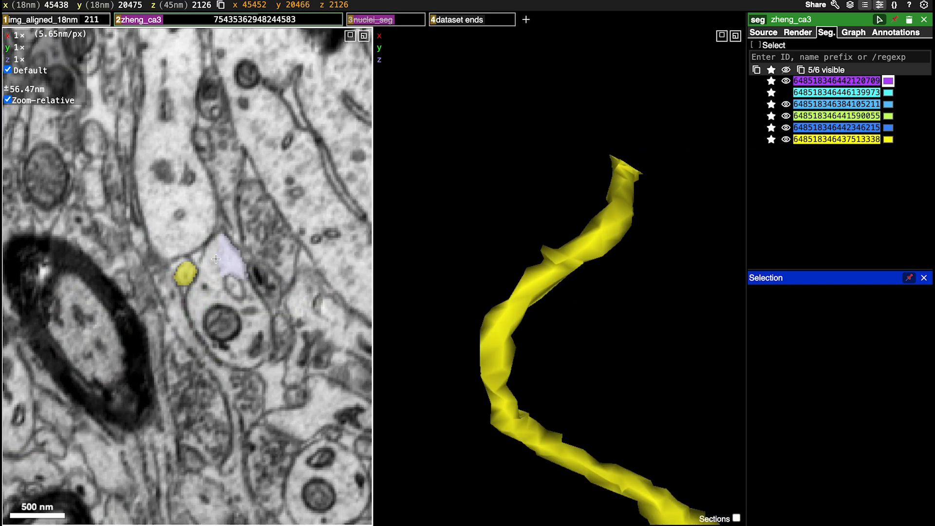
pyautogui.scroll(-8, 216, 259)
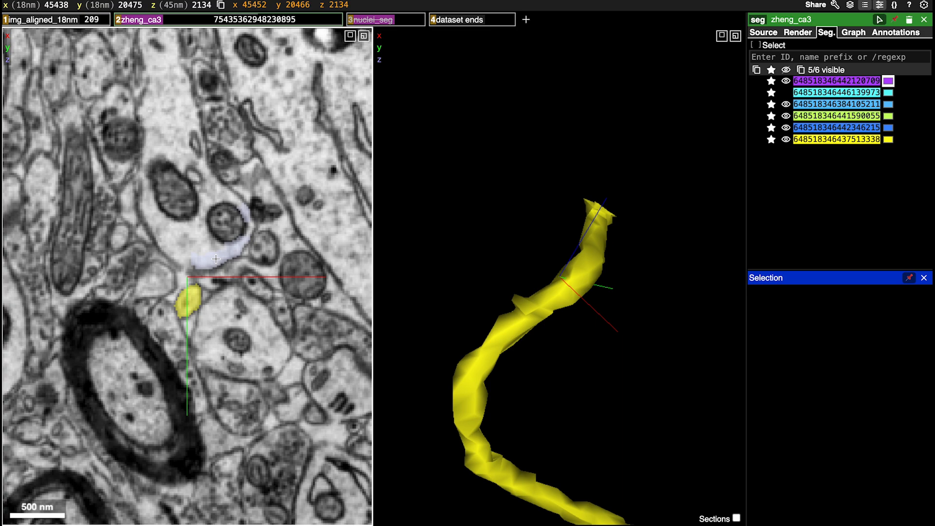
pyautogui.scroll(-6, 216, 258)
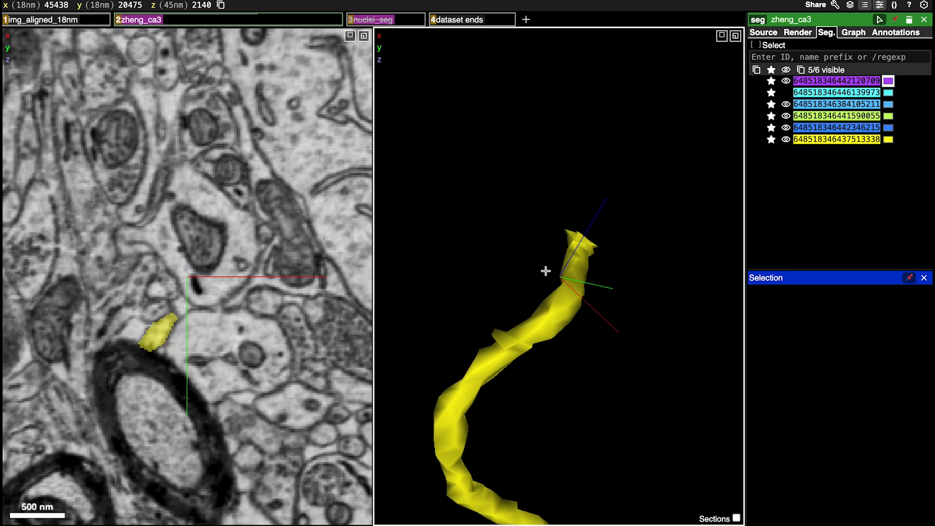
# Recentre on the yellow axon's tip and examine the shape of its end from several angles in 3D
pyautogui.moveTo(545, 271); pyautogui.dragTo(655, 241)
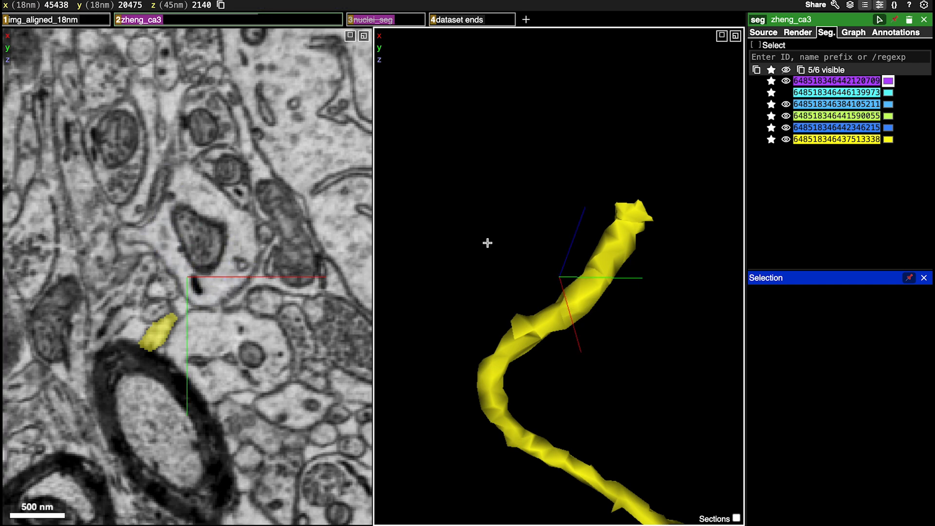
pyautogui.moveTo(643, 207); pyautogui.dragTo(683, 183)
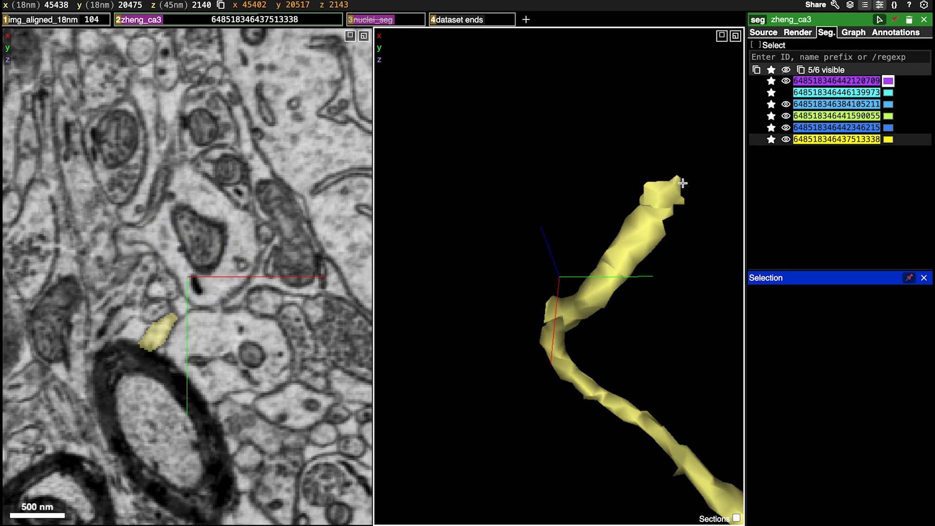
pyautogui.rightClick(663, 199)
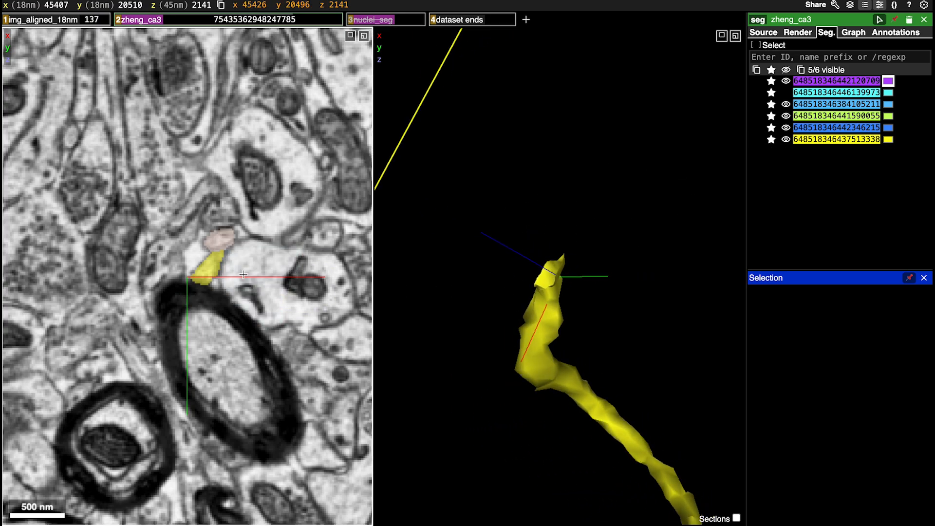
pyautogui.moveTo(493, 305); pyautogui.dragTo(620, 248)
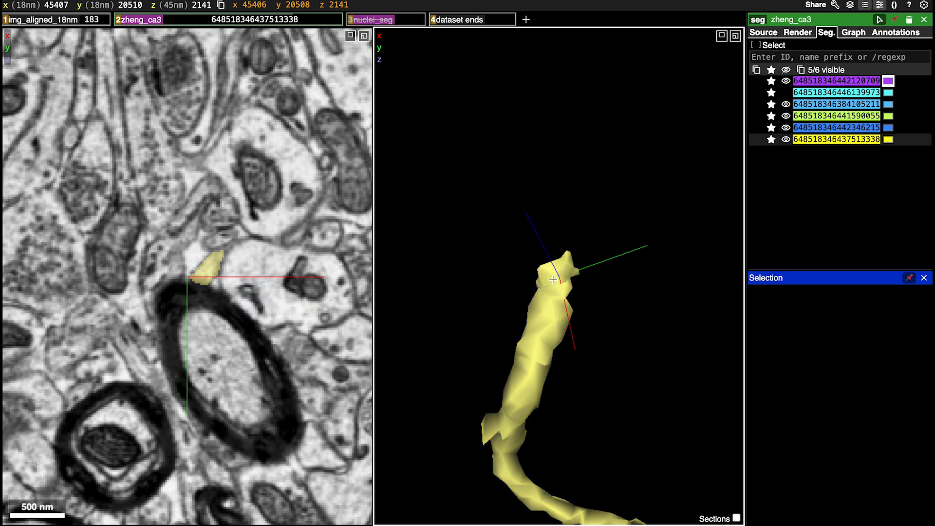
pyautogui.moveTo(553, 280); pyautogui.dragTo(627, 291)
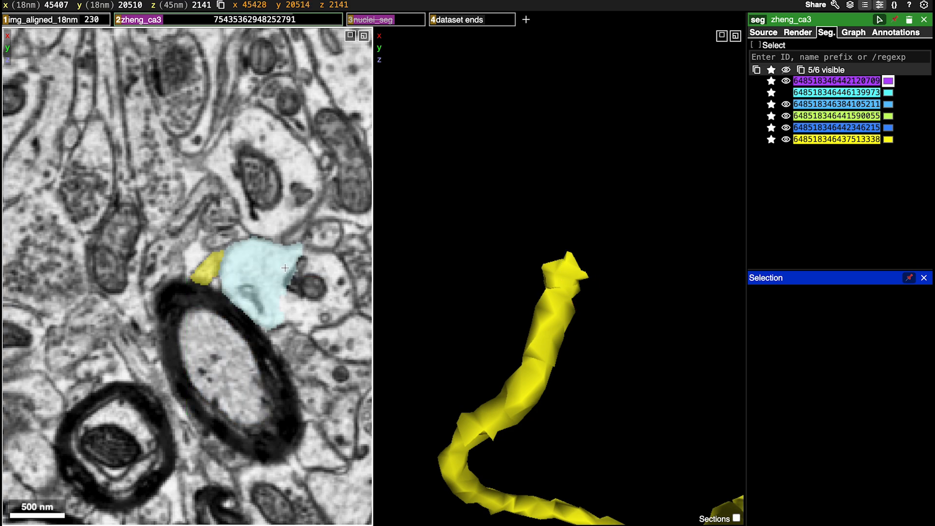
pyautogui.moveTo(585, 258); pyautogui.dragTo(515, 450)
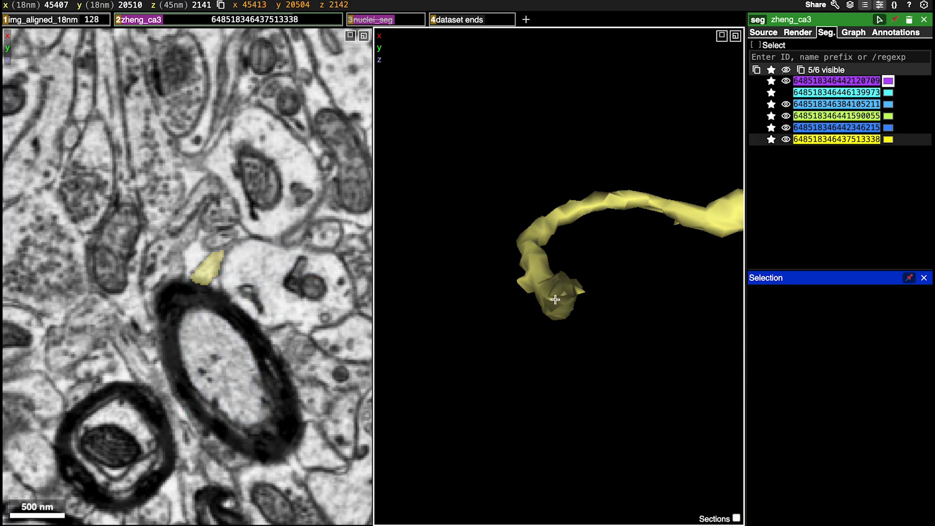
pyautogui.moveTo(571, 281); pyautogui.dragTo(572, 222)
# Centre on the yellow axon's tip and check the image slices on both sides of it, including those past the blank sections, for a continuation
pyautogui.rightClick(563, 287)
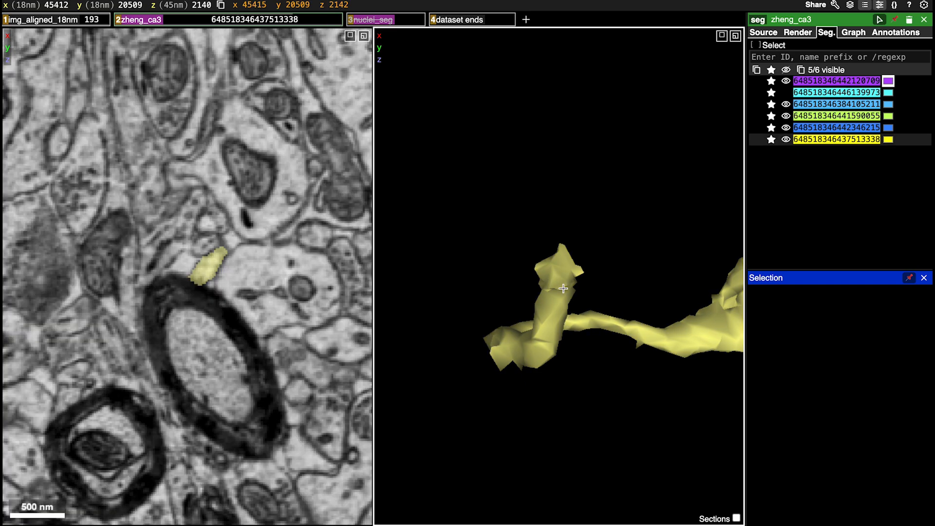
pyautogui.scroll(-1, 205, 320)
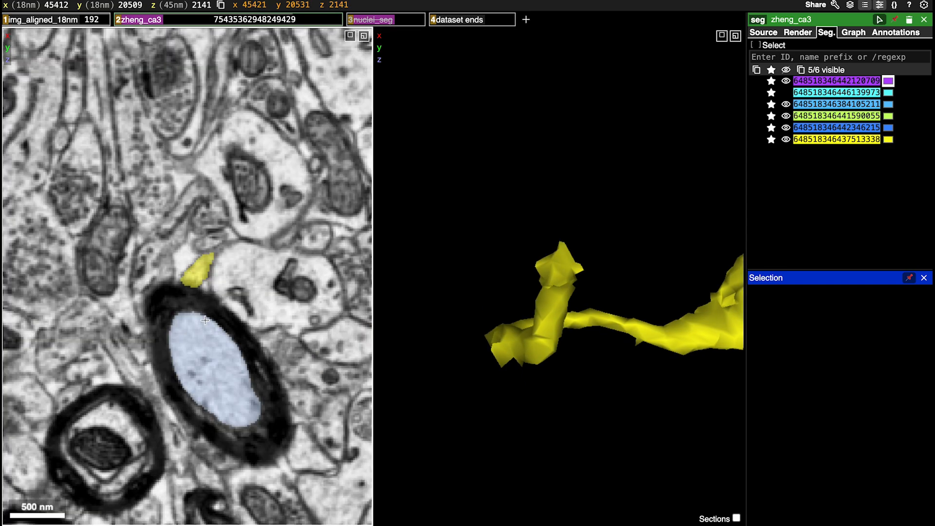
pyautogui.scroll(7, 205, 320)
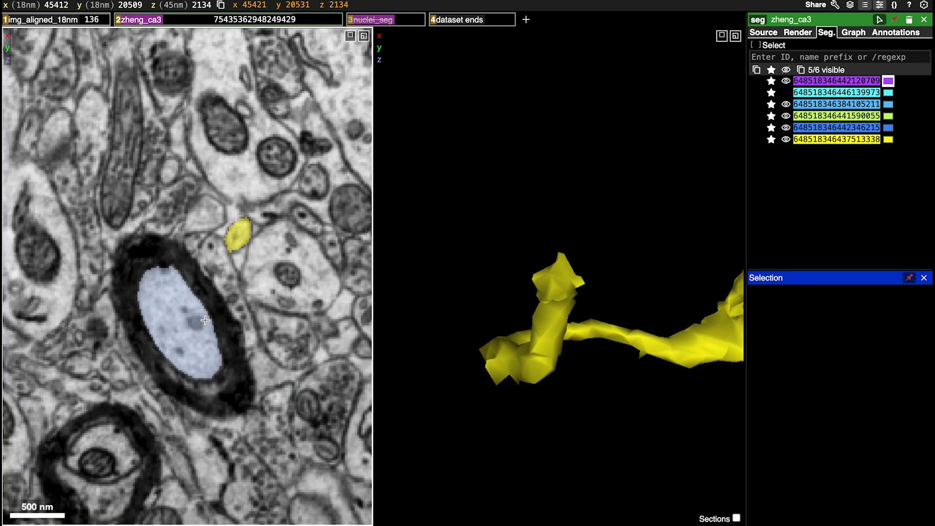
pyautogui.scroll(-5, 205, 320)
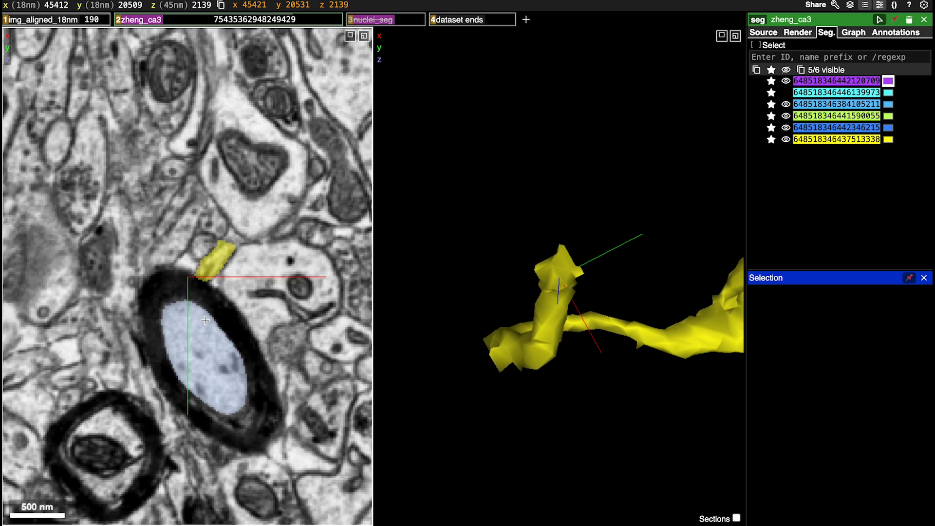
pyautogui.scroll(-13, 205, 319)
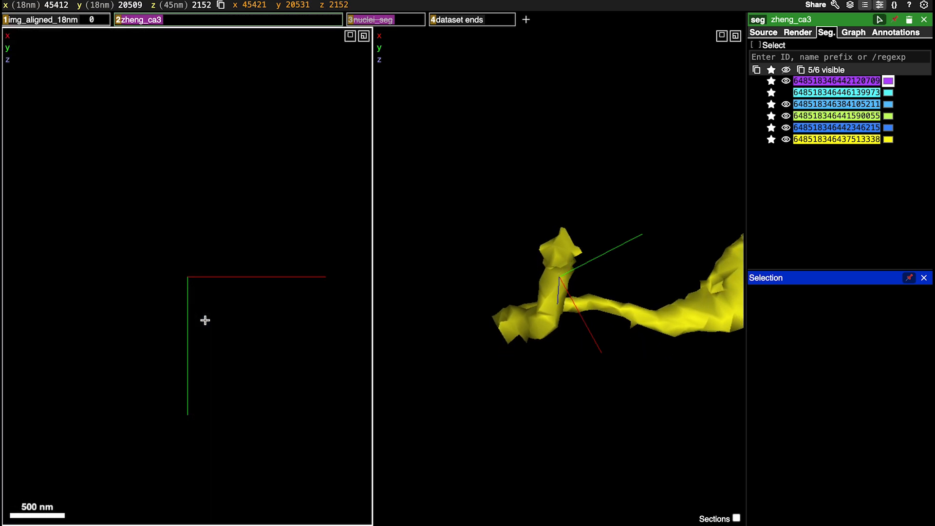
pyautogui.scroll(-2, 205, 320)
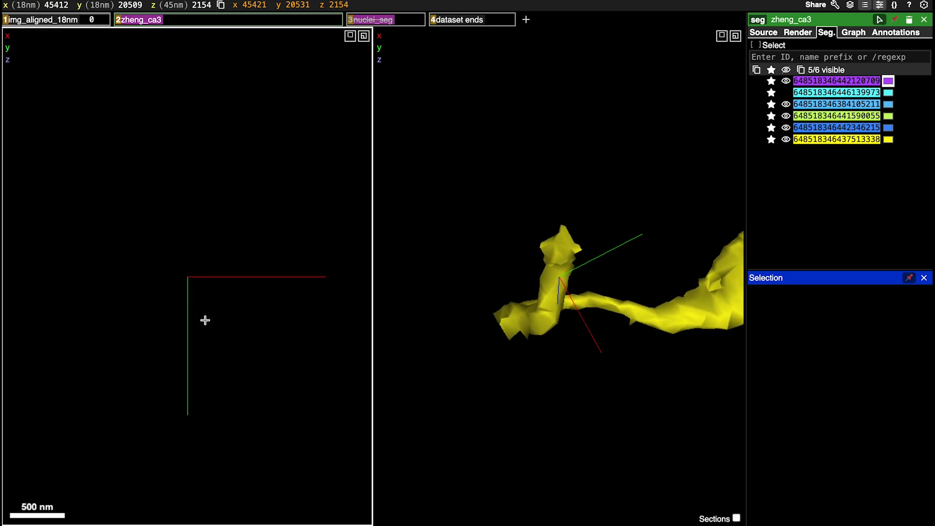
pyautogui.scroll(6, 205, 320)
pyautogui.scroll(5, 205, 320)
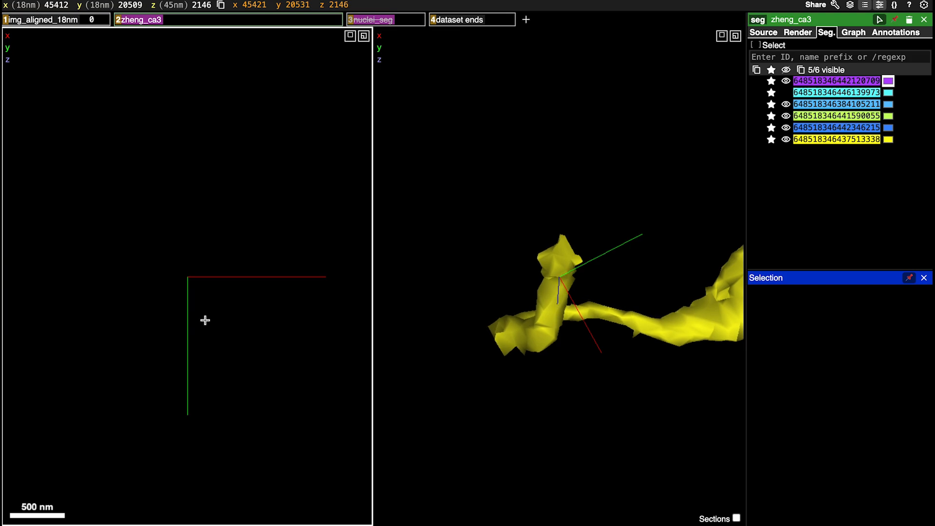
pyautogui.scroll(-1, 205, 320)
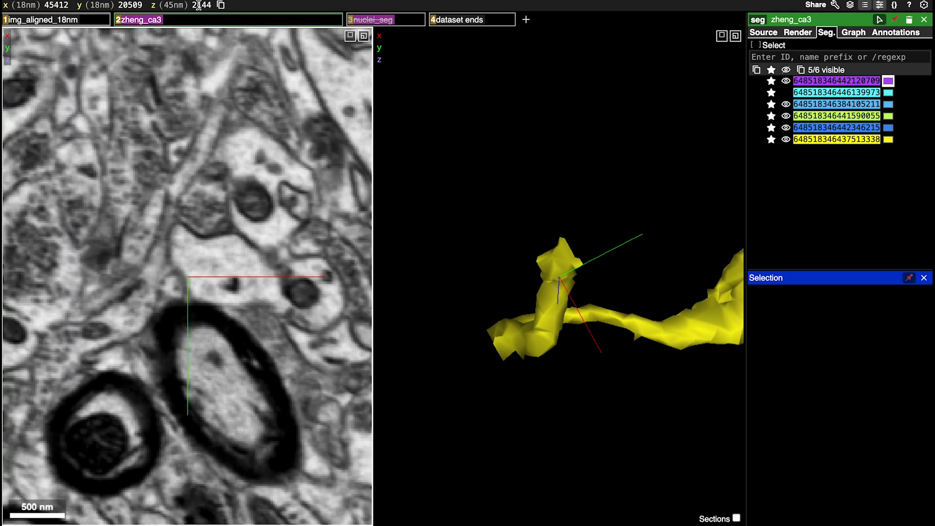
# Mark the yellow axon's tip with a point annotation in the "dataset ends" layer
pyautogui.moveTo(618, 276); pyautogui.dragTo(576, 338)
pyautogui.scroll(-5, 551, 333)
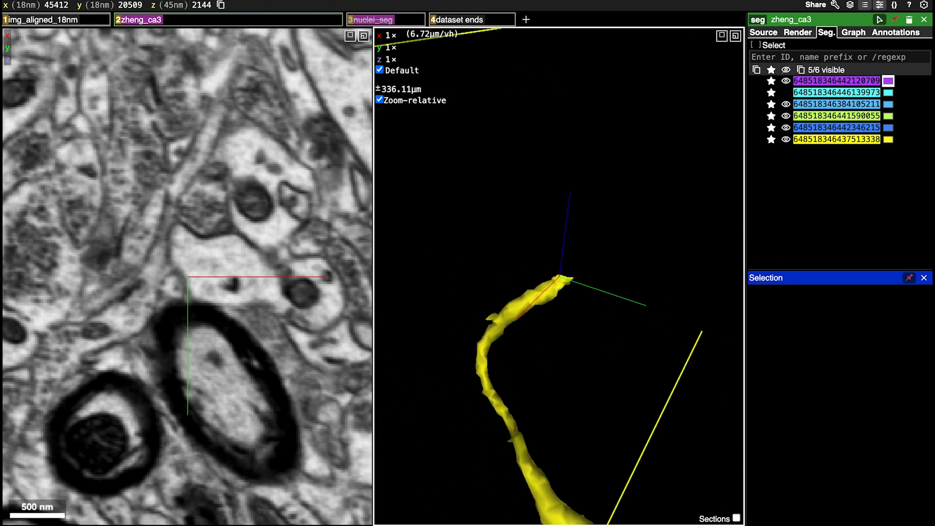
pyautogui.click(471, 22)
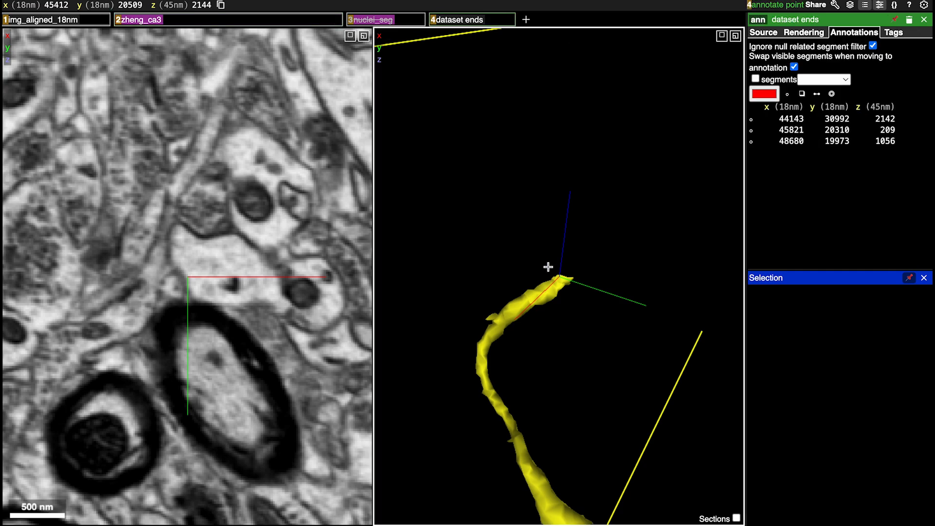
pyautogui.moveTo(603, 257); pyautogui.dragTo(563, 366)
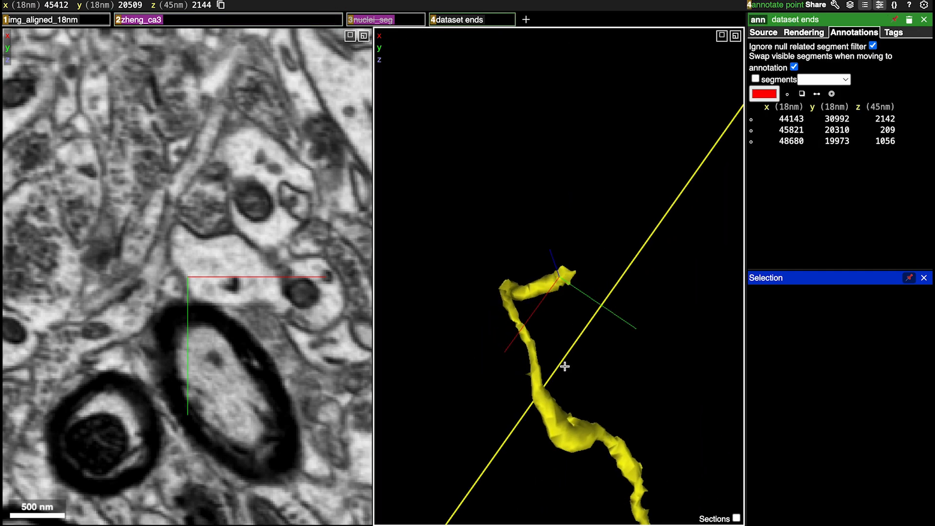
pyautogui.rightClick(565, 276)
pyautogui.keyDown('ctrl'); pyautogui.click(565, 276); pyautogui.keyUp('ctrl')
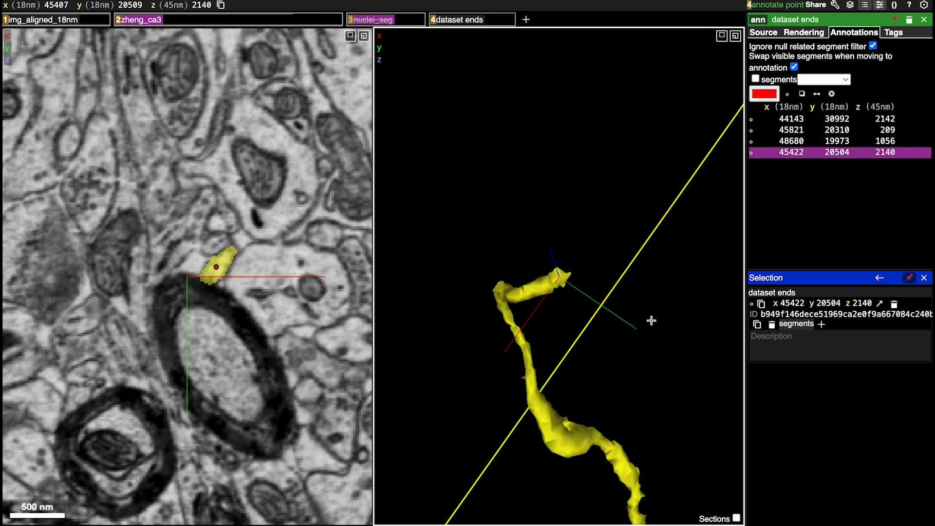
# Review the whole chain of axon segments and the marked dataset ends in 3D
pyautogui.keyDown('ctrl'); pyautogui.scroll(-6, 553, 328); pyautogui.keyUp('ctrl')
pyautogui.moveTo(555, 326); pyautogui.dragTo(548, 258)
pyautogui.keyDown('ctrl'); pyautogui.scroll(14, 549, 258); pyautogui.keyUp('ctrl')
pyautogui.keyDown('ctrl'); pyautogui.scroll(-17, 549, 258); pyautogui.keyUp('ctrl')
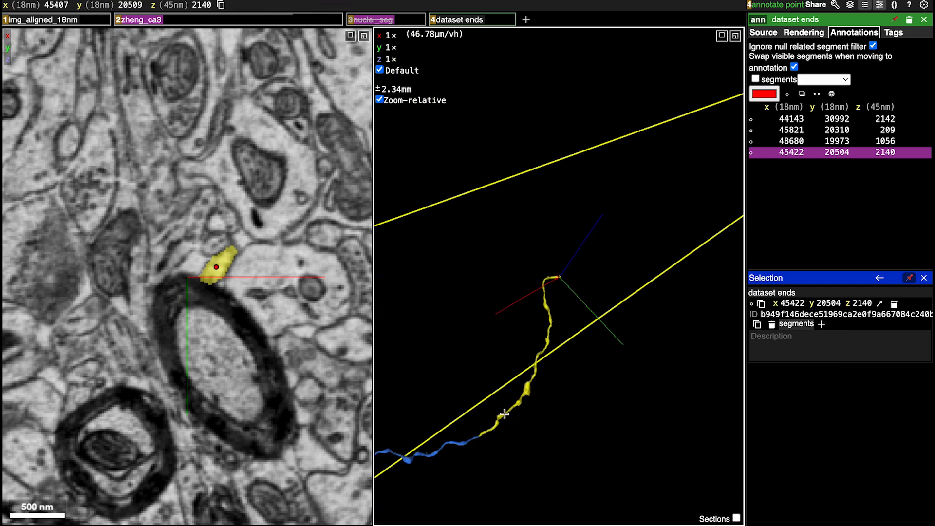
pyautogui.moveTo(505, 414); pyautogui.dragTo(380, 399)
pyautogui.keyDown('ctrl'); pyautogui.scroll(-16, 538, 378); pyautogui.keyUp('ctrl')
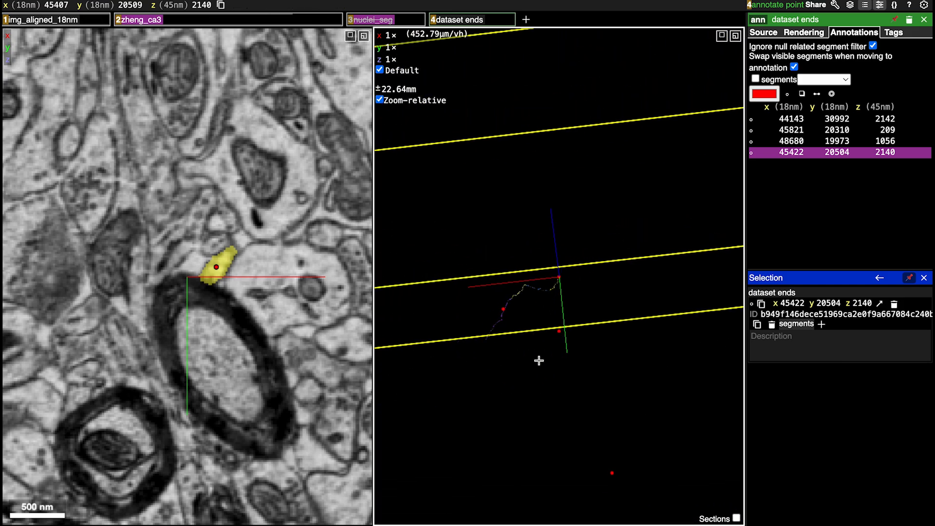
pyautogui.keyDown('ctrl'); pyautogui.scroll(5, 487, 335); pyautogui.keyUp('ctrl')
# Centre on the free tip of the violet axon at the opposite end of the chain and magnify it
pyautogui.rightClick(487, 336)
pyautogui.keyDown('ctrl'); pyautogui.scroll(13, 578, 250); pyautogui.keyUp('ctrl')
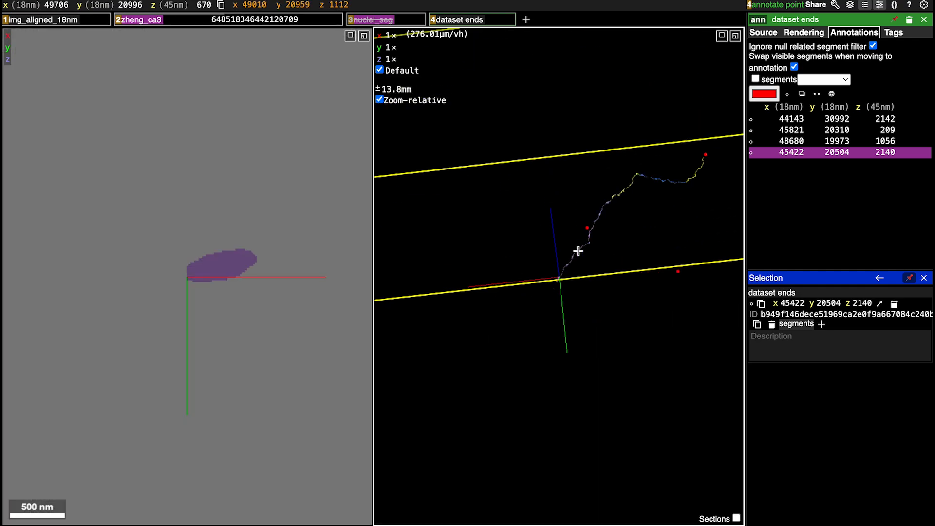
pyautogui.moveTo(508, 322); pyautogui.dragTo(465, 169)
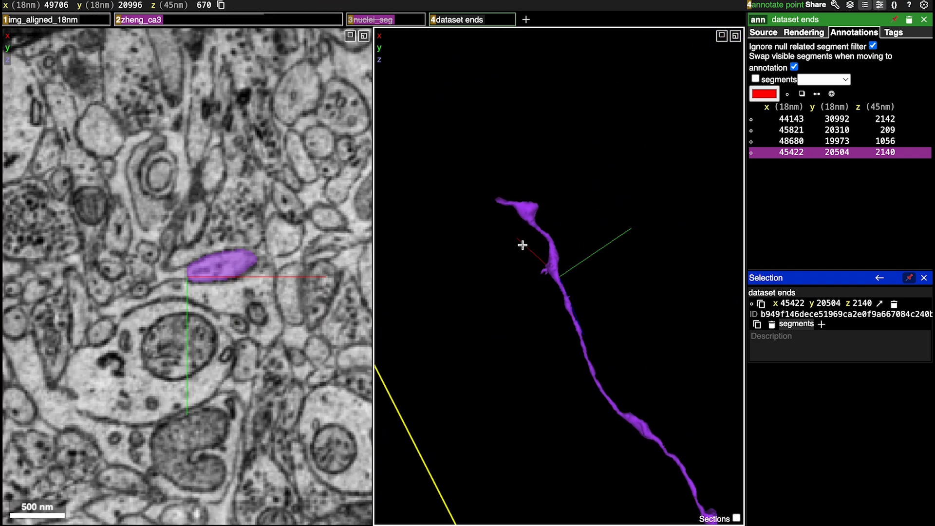
pyautogui.moveTo(522, 245)
pyautogui.mouseDown()
pyautogui.moveTo(531, 229)
pyautogui.moveTo(501, 256)
pyautogui.moveTo(553, 368)
pyautogui.moveTo(517, 239)
pyautogui.mouseUp()
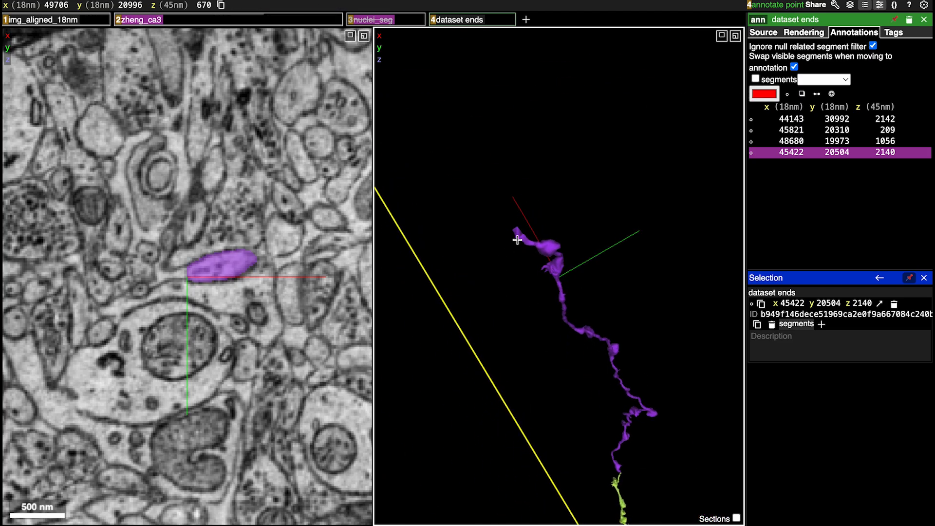
pyautogui.rightClick(516, 234)
pyautogui.keyDown('ctrl'); pyautogui.scroll(9, 593, 325); pyautogui.keyUp('ctrl')
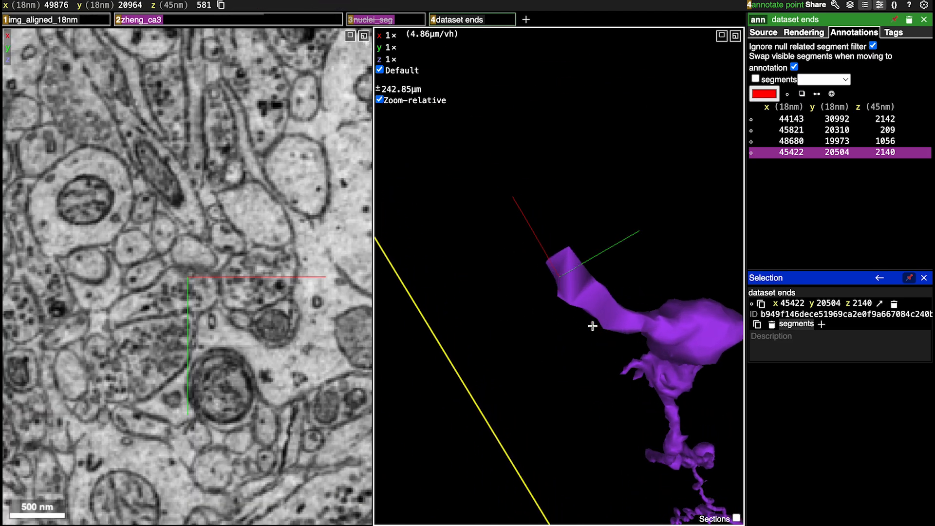
pyautogui.rightClick(569, 270)
# Follow the violet axon's tip through the slices near z 580 and add the green segment that continues it
pyautogui.moveTo(616, 305); pyautogui.dragTo(703, 94)
pyautogui.scroll(2, 231, 272)
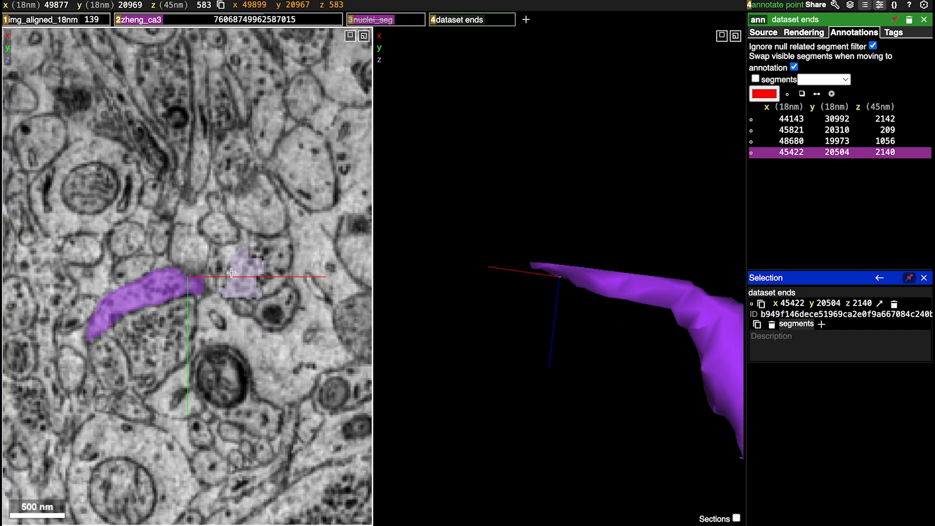
pyautogui.scroll(-2, 231, 273)
pyautogui.press('a')
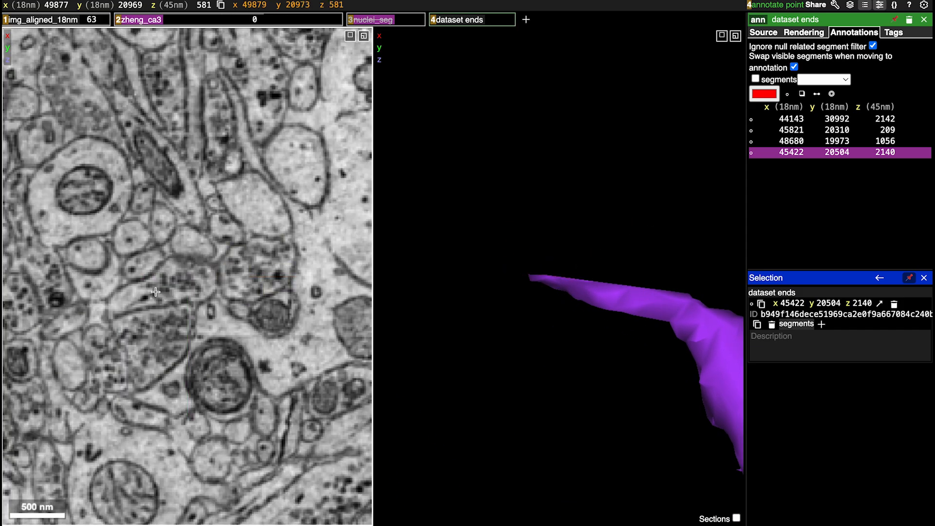
pyautogui.scroll(-2, 170, 285)
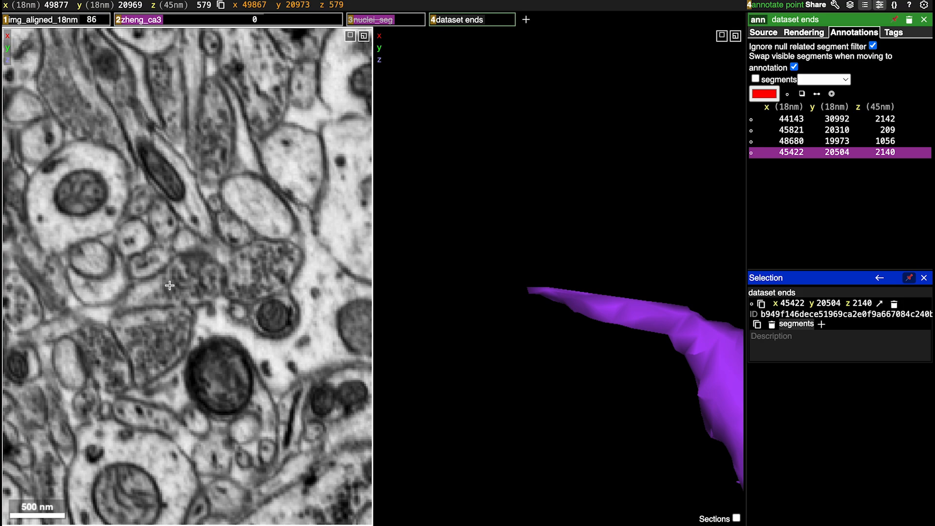
pyautogui.scroll(-1, 169, 285)
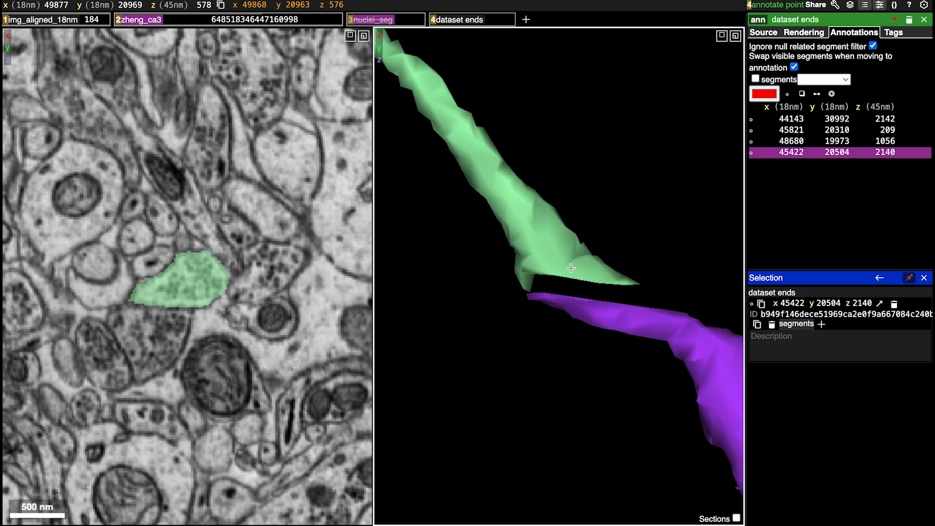
# Trace the green axon away from the violet junction and recentre on its irregular swelling near z 249
pyautogui.scroll(-5, 569, 266)
pyautogui.scroll(-5, 569, 267)
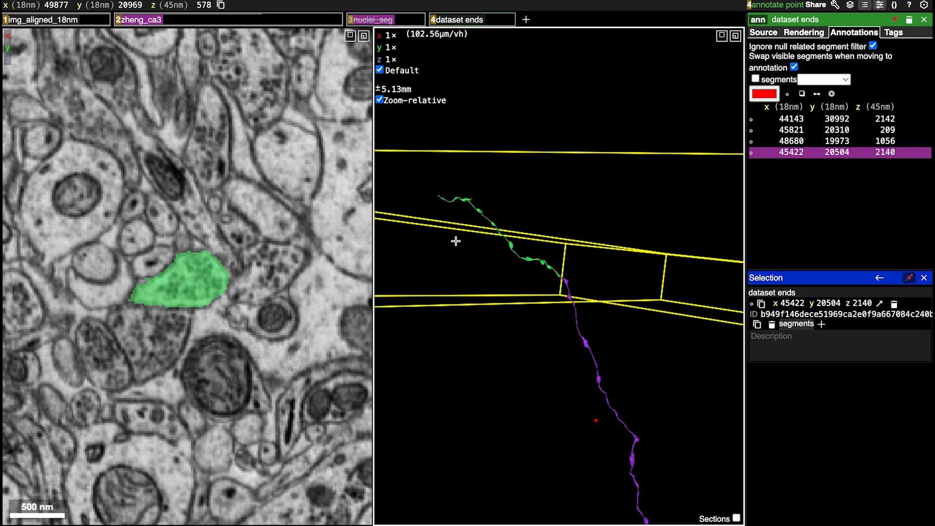
pyautogui.rightClick(482, 213)
pyautogui.scroll(20, 558, 302)
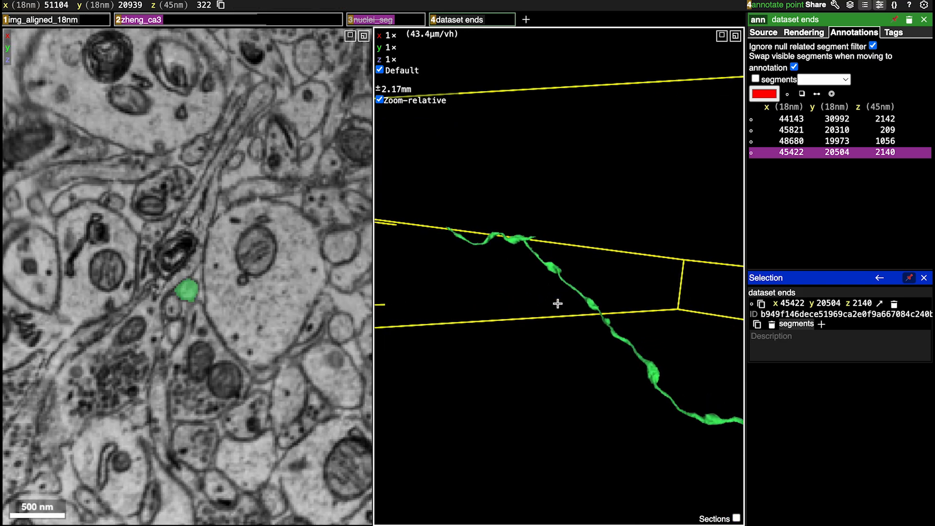
pyautogui.rightClick(471, 205)
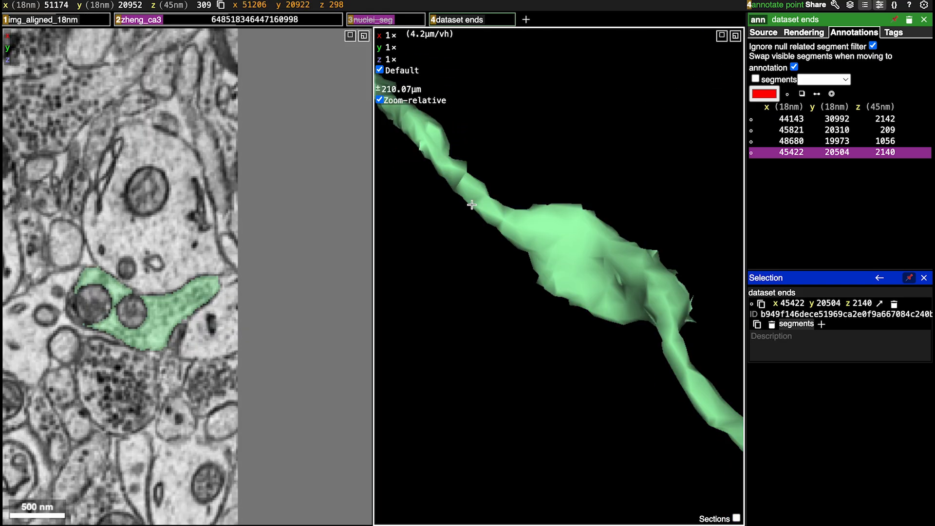
pyautogui.rightClick(465, 194)
pyautogui.rightClick(461, 177)
pyautogui.moveTo(461, 162); pyautogui.dragTo(573, 253)
pyautogui.rightClick(598, 114)
pyautogui.rightClick(561, 268)
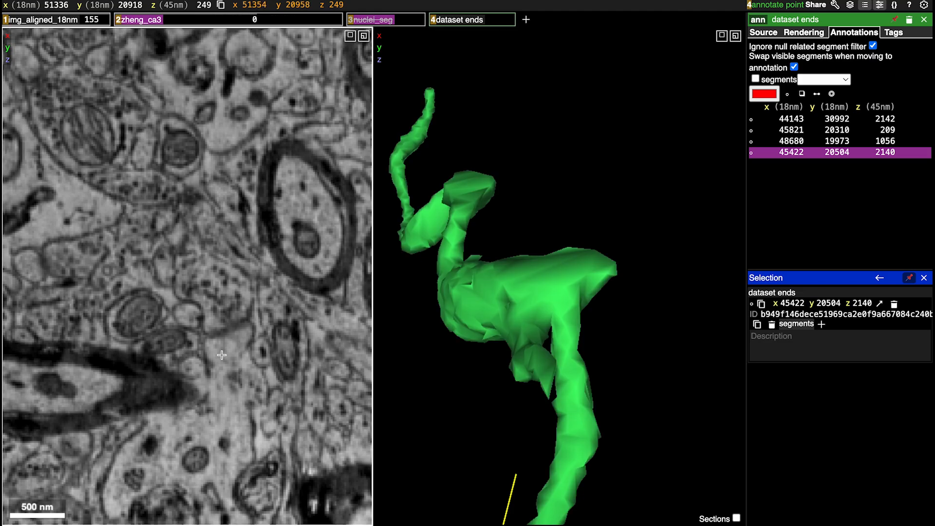
# Examine the green swelling for a false merge in slices z 252 to 257, comparing it with the segmentation hidden and in 3D
pyautogui.keyDown('ctrl'); pyautogui.scroll(-5, 229, 347); pyautogui.keyUp('ctrl')
pyautogui.scroll(-5, 235, 343)
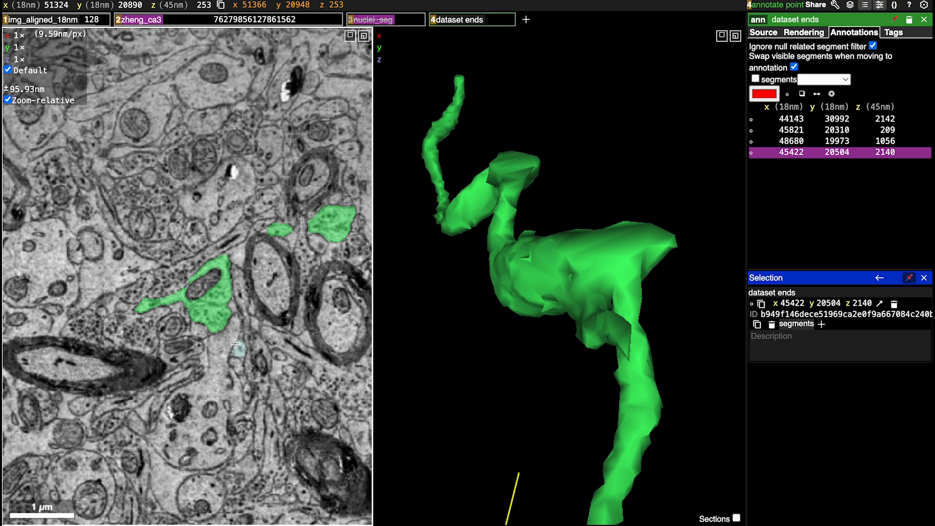
pyautogui.scroll(5, 235, 343)
pyautogui.scroll(-6, 234, 344)
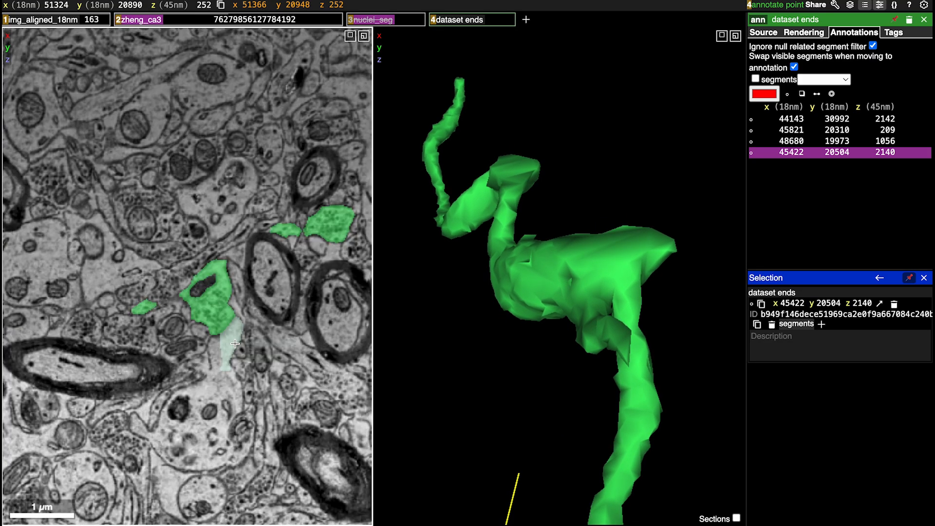
pyautogui.scroll(1, 234, 343)
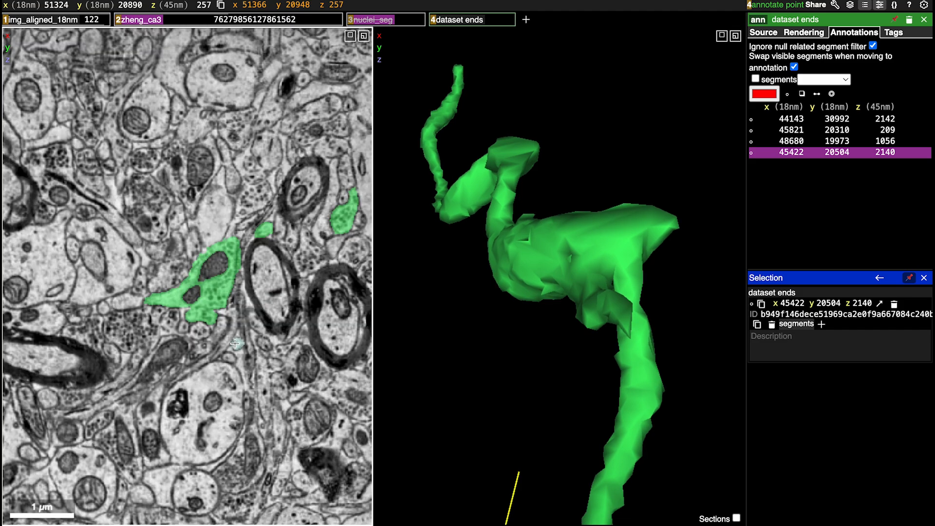
pyautogui.keyDown('ctrl'); pyautogui.scroll(5, 226, 306); pyautogui.keyUp('ctrl')
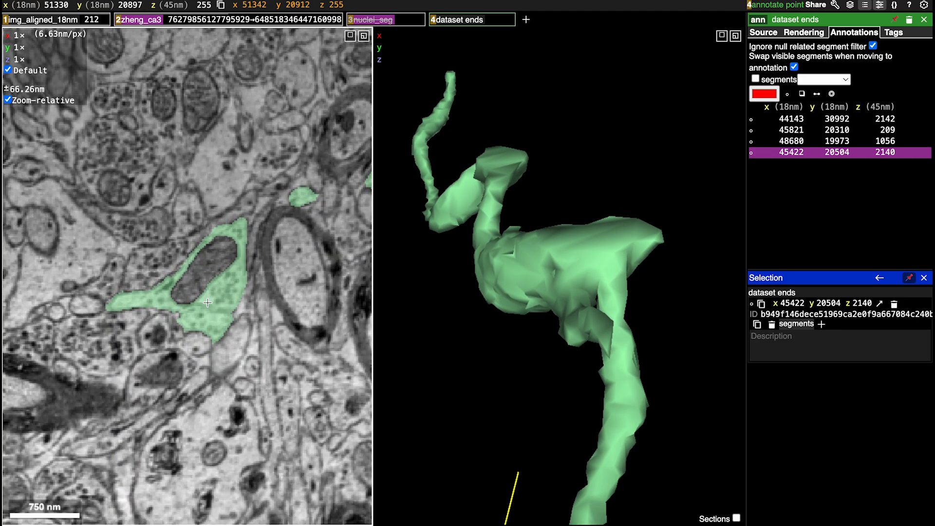
pyautogui.press('2')
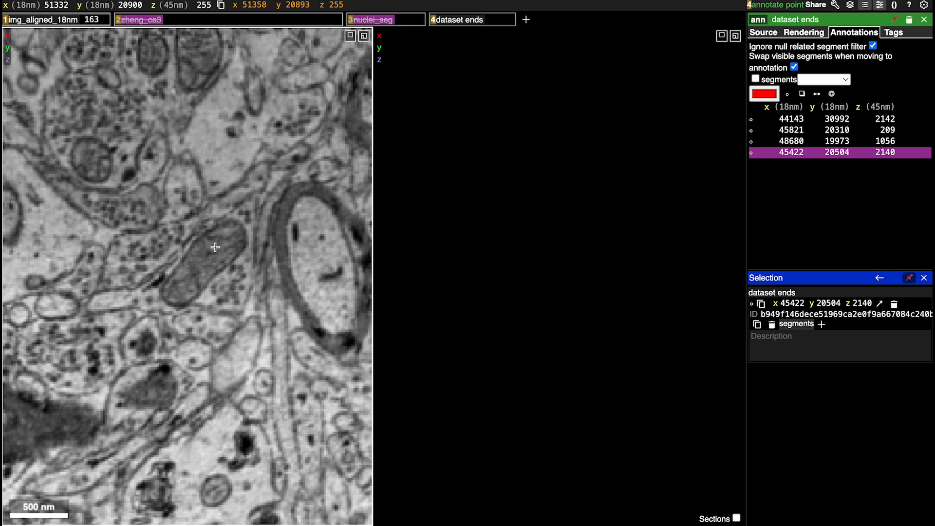
pyautogui.press('2')
pyautogui.moveTo(507, 287); pyautogui.dragTo(633, 303)
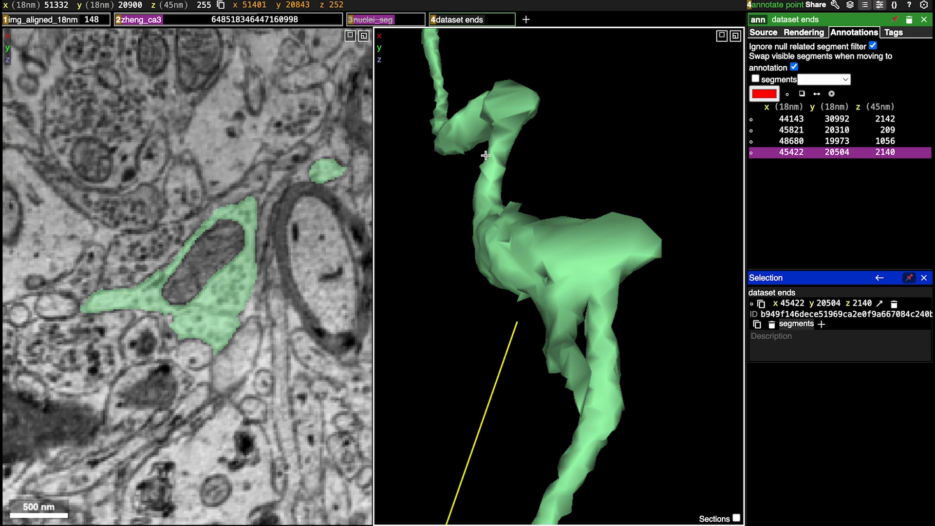
# Split the green swelling by multicut at z 255, with red points in its lower lobe and blue points in the mitochondrion-containing profile
pyautogui.hotkey('shift', 'c')
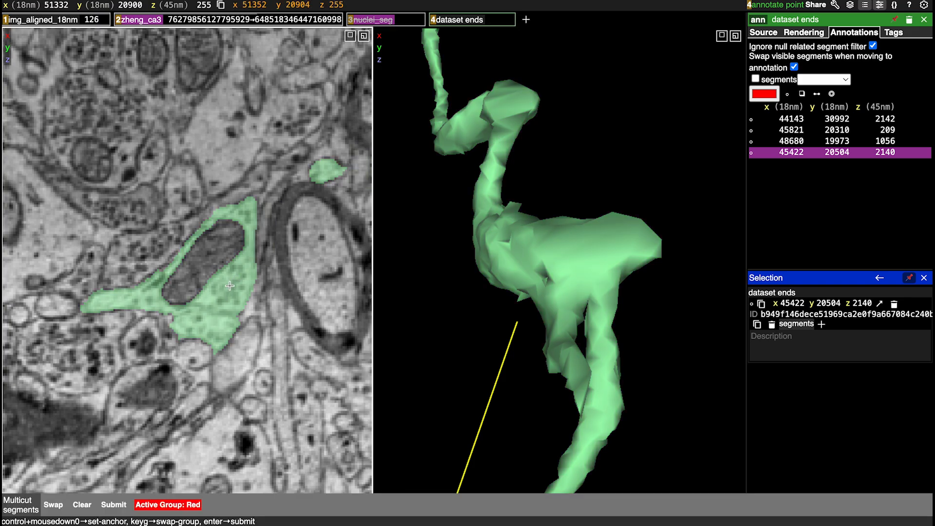
pyautogui.keyDown('ctrl'); pyautogui.click(221, 330); pyautogui.keyUp('ctrl')
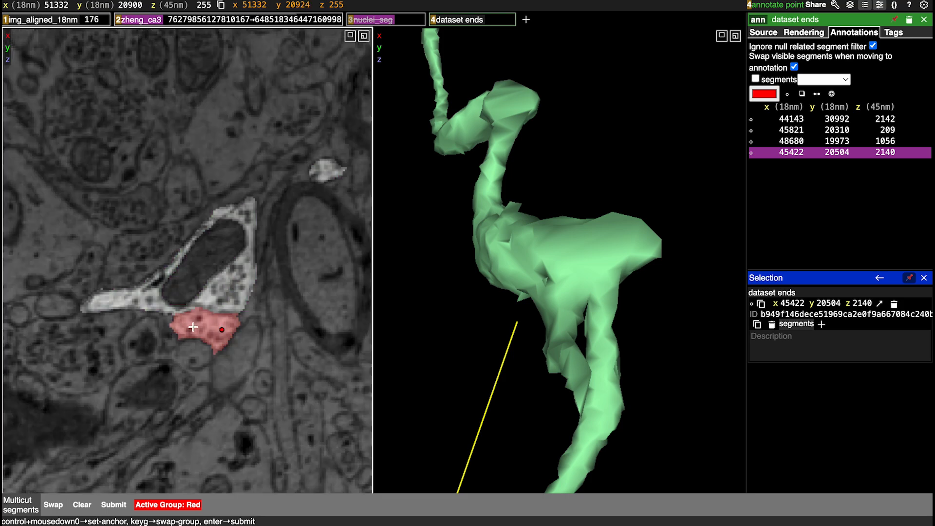
pyautogui.scroll(3, 194, 326)
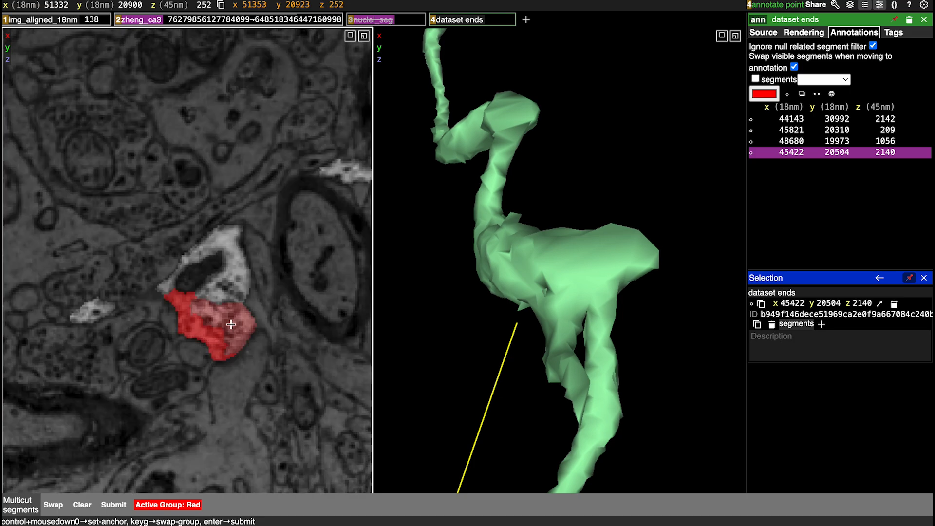
pyautogui.scroll(-3, 263, 319)
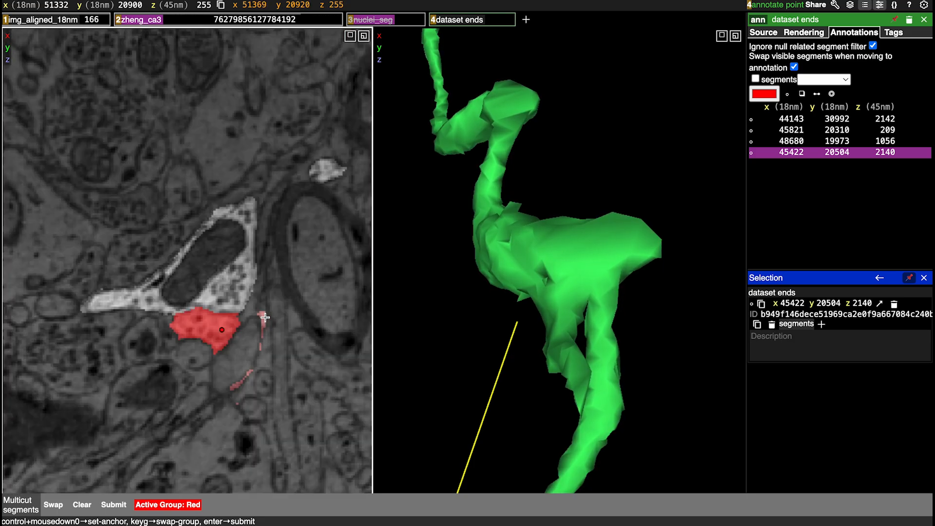
pyautogui.press('g')
pyautogui.keyDown('ctrl'); pyautogui.click(224, 301); pyautogui.keyUp('ctrl')
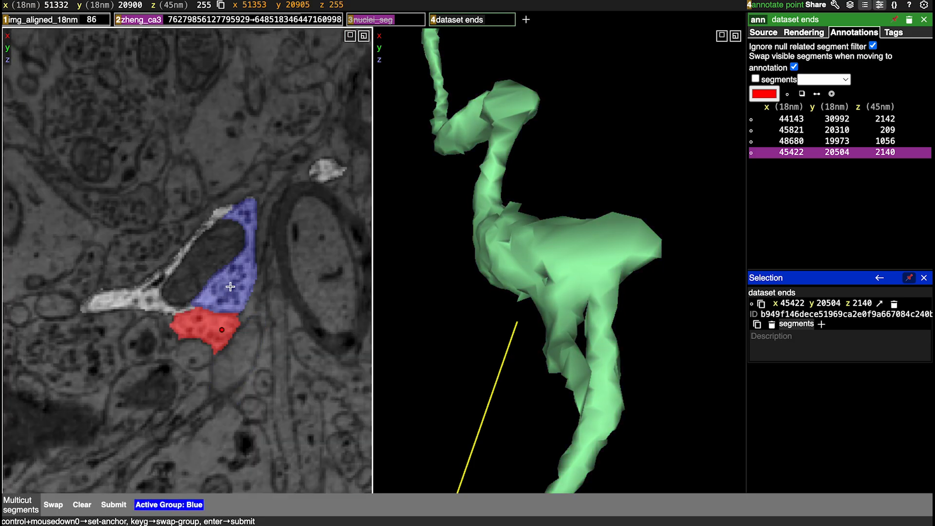
pyautogui.keyDown('ctrl'); pyautogui.click(231, 286); pyautogui.keyUp('ctrl')
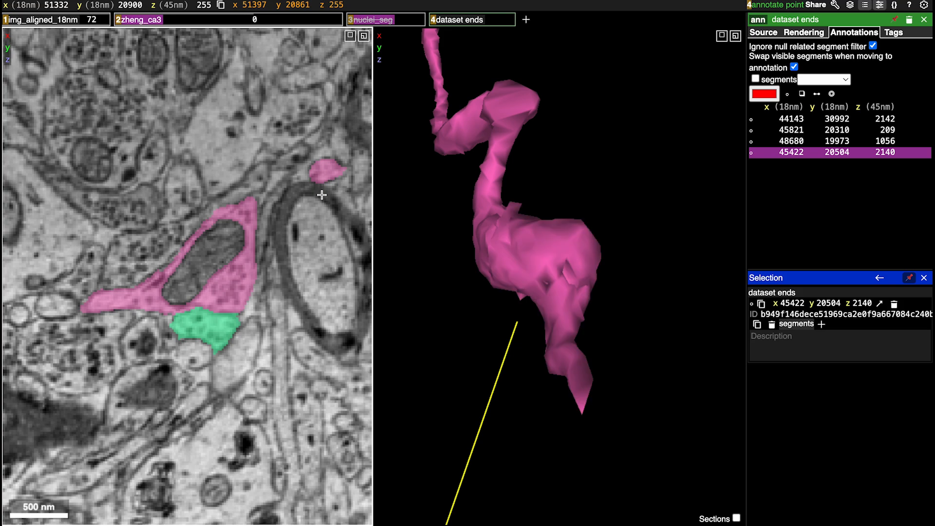
# Compare the two split pieces in 3D, hide the pink one and recentre on the green axon's cut end
pyautogui.scroll(-5, 565, 287)
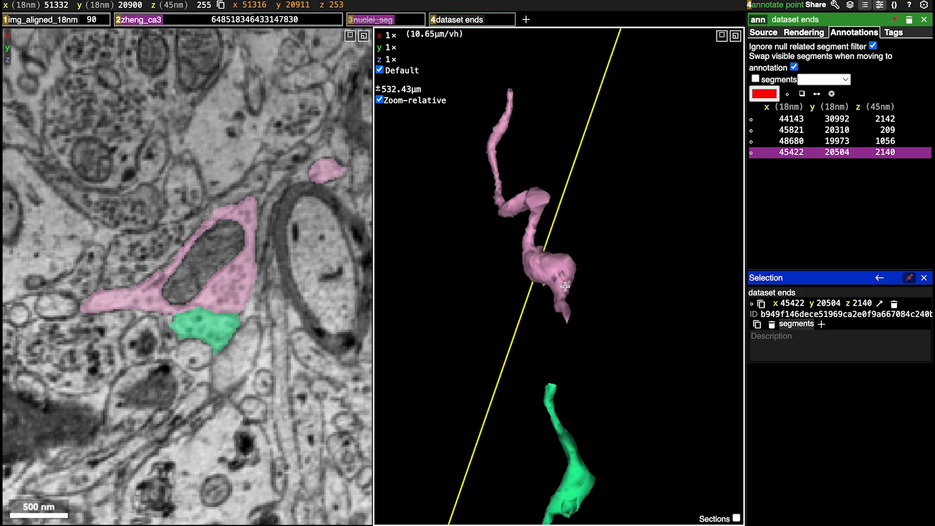
pyautogui.moveTo(631, 309); pyautogui.dragTo(620, 253)
pyautogui.scroll(5, 620, 253)
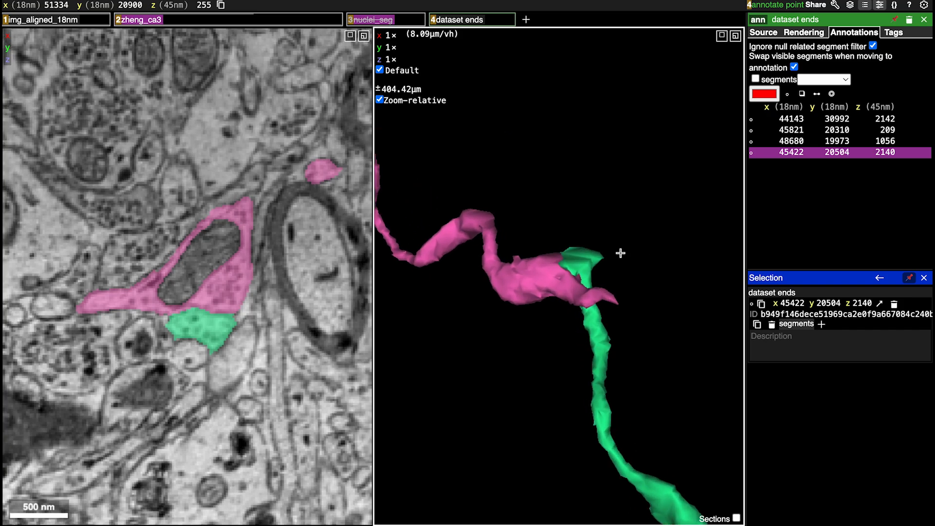
pyautogui.doubleClick(542, 276)
pyautogui.rightClick(581, 254)
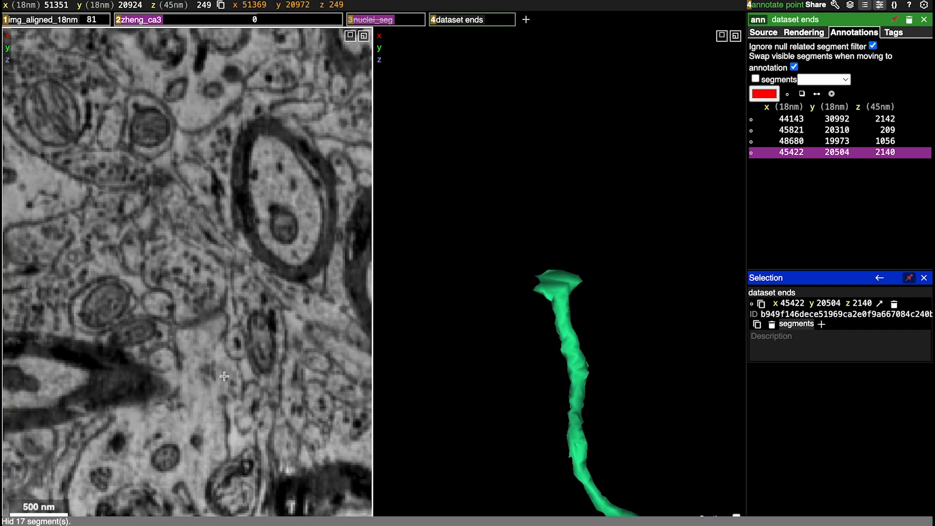
# Follow the green axon's cut end up the slices and add the blue segment that continues it at z 246
pyautogui.scroll(2, 223, 376)
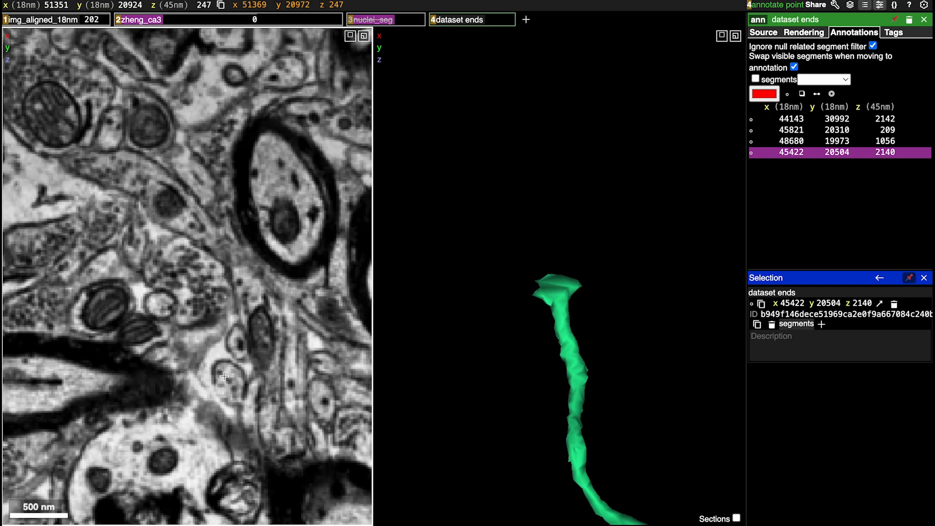
pyautogui.scroll(1, 224, 376)
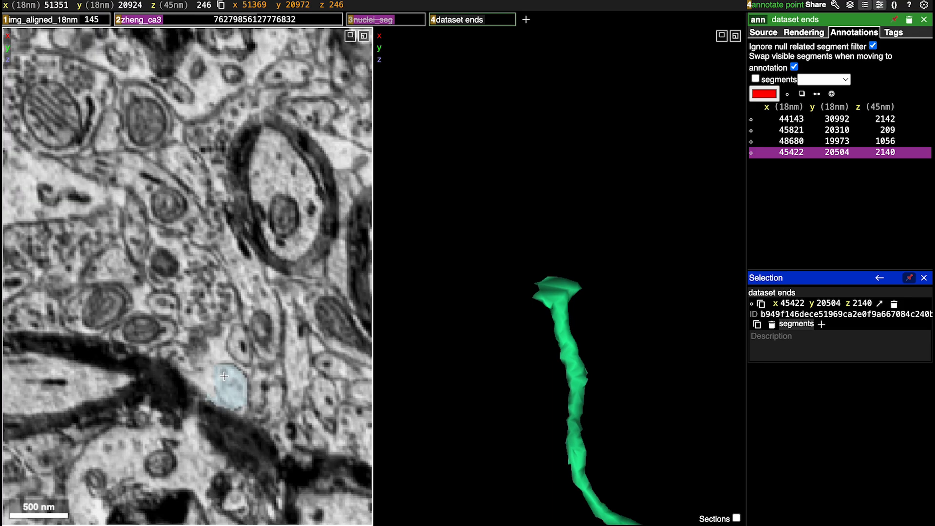
pyautogui.doubleClick(197, 292)
pyautogui.moveTo(556, 272); pyautogui.dragTo(431, 257)
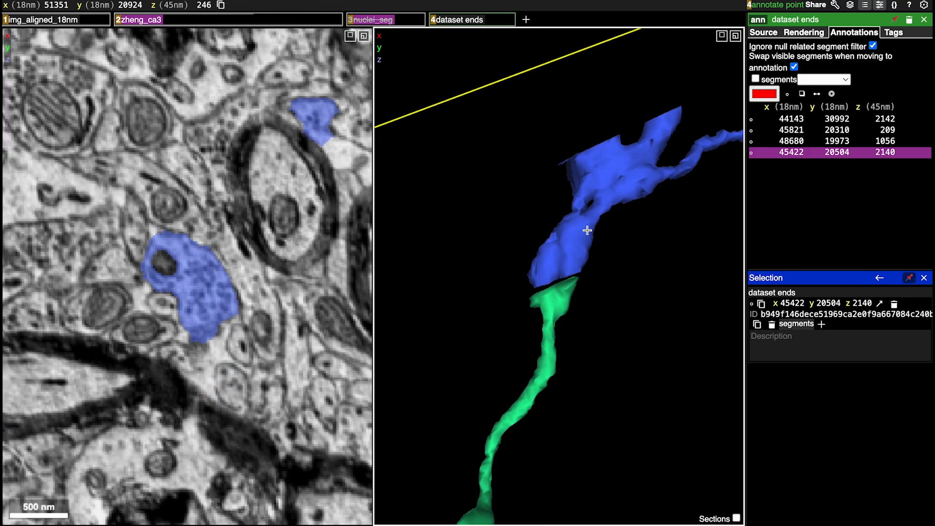
# Examine the blue segment's branched swelling in 3D and in slices z 233 and 221 for a false merge
pyautogui.rightClick(565, 234)
pyautogui.moveTo(566, 234); pyautogui.dragTo(678, 264)
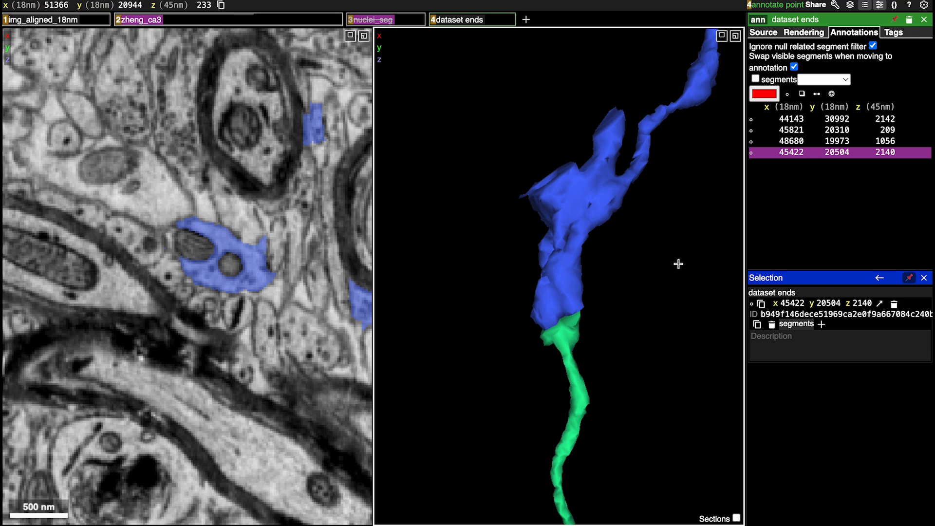
pyautogui.moveTo(588, 189); pyautogui.dragTo(531, 216)
pyautogui.scroll(-3, 563, 219)
pyautogui.scroll(3, 562, 217)
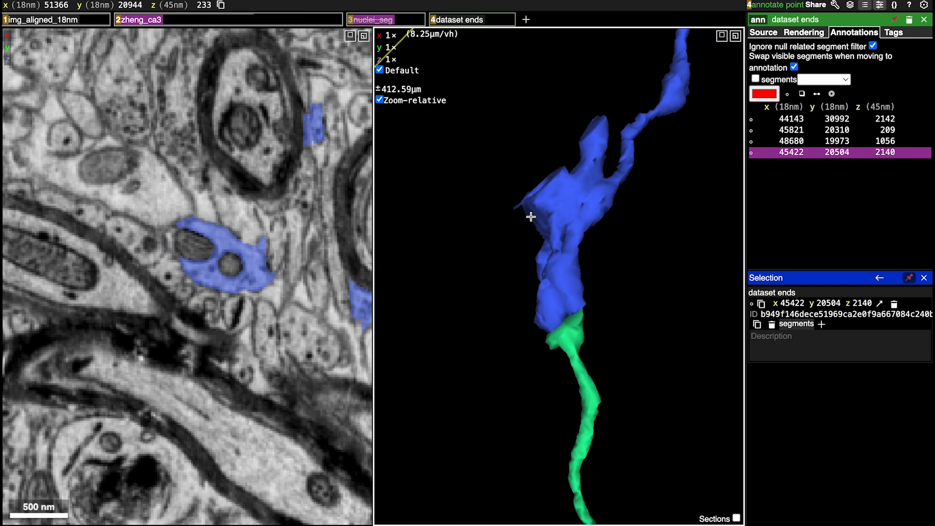
pyautogui.rightClick(582, 197)
pyautogui.moveTo(555, 279); pyautogui.dragTo(282, 332)
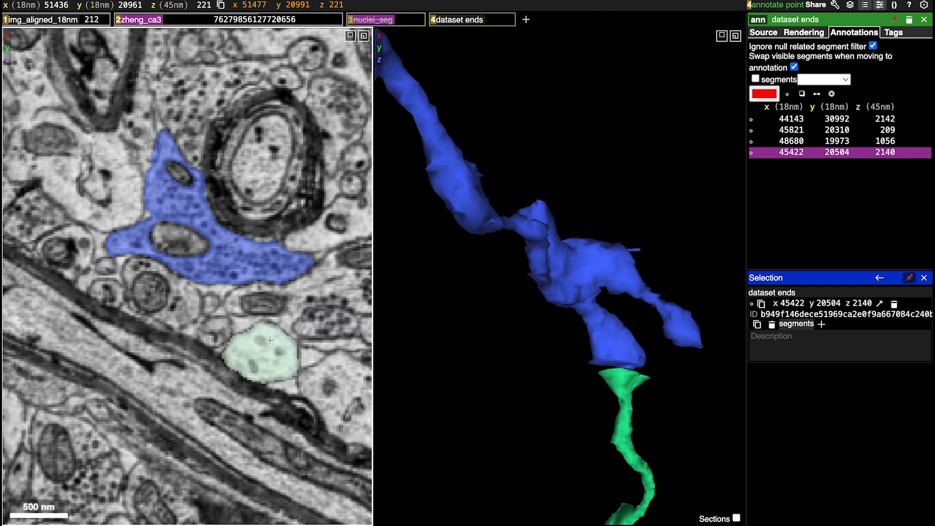
pyautogui.moveTo(487, 312); pyautogui.dragTo(566, 281)
# Split the branched swelling by multicut, with red points along the axon's main path and blue points on the extra branches
pyautogui.hotkey('shift', 'c')
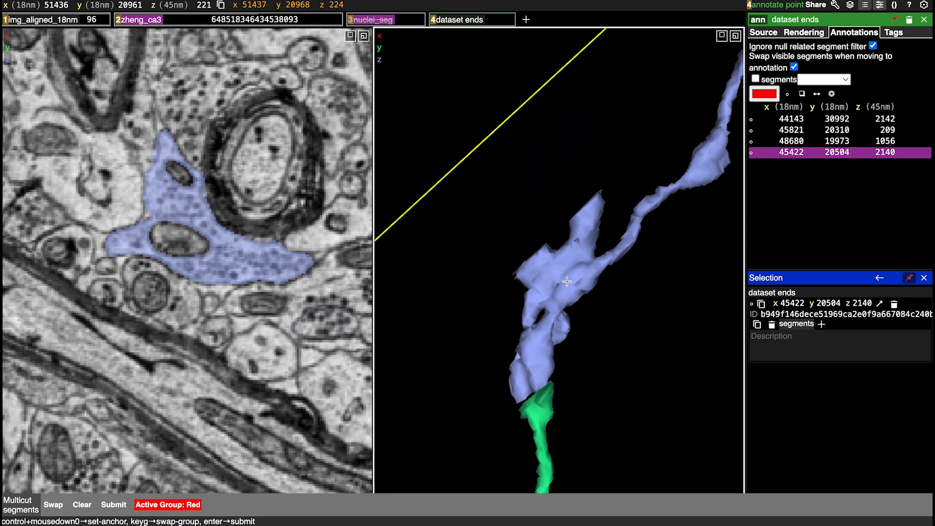
pyautogui.keyDown('ctrl'); pyautogui.click(535, 357); pyautogui.keyUp('ctrl')
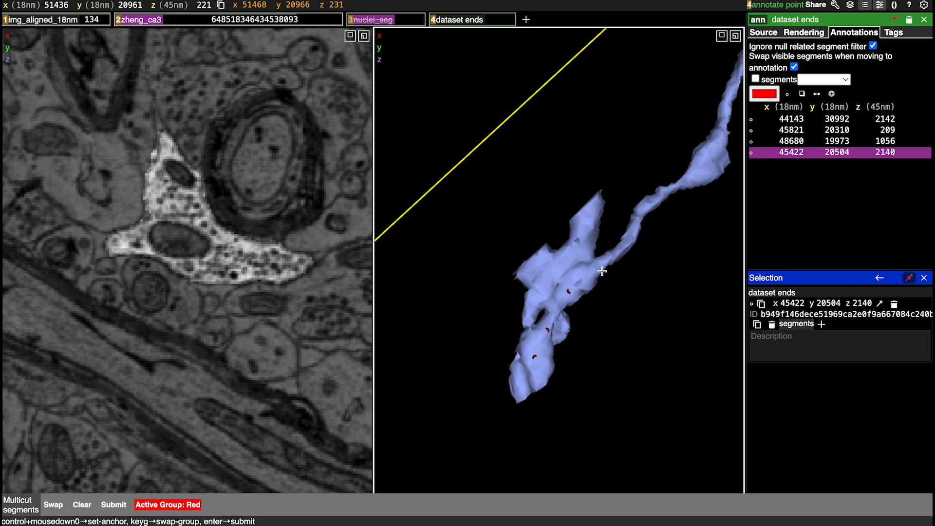
pyautogui.keyDown('ctrl'); pyautogui.click(638, 218); pyautogui.keyUp('ctrl')
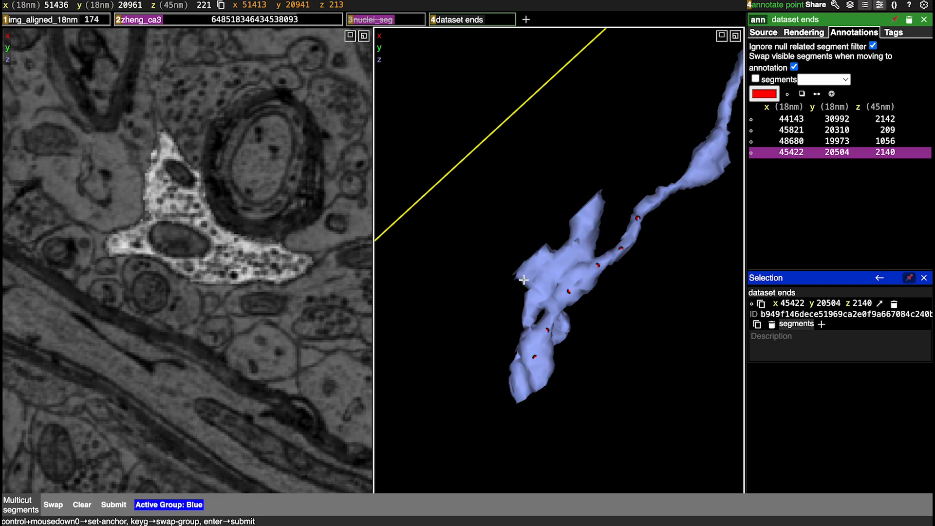
pyautogui.keyDown('ctrl'); pyautogui.click(588, 222); pyautogui.keyUp('ctrl')
pyautogui.press('Return')
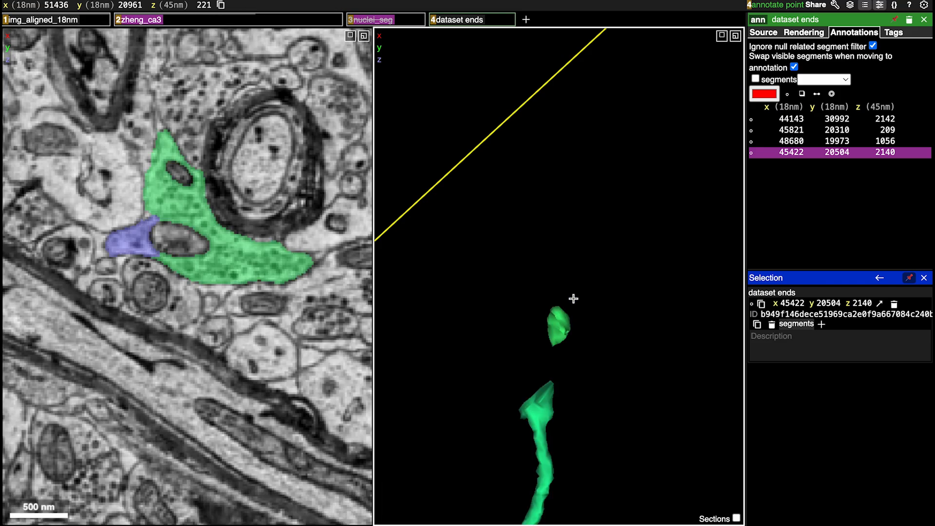
# Hide the split-off bright green piece crossing the violet axon and recentre on the violet axon's loop
pyautogui.moveTo(573, 299); pyautogui.dragTo(762, 269)
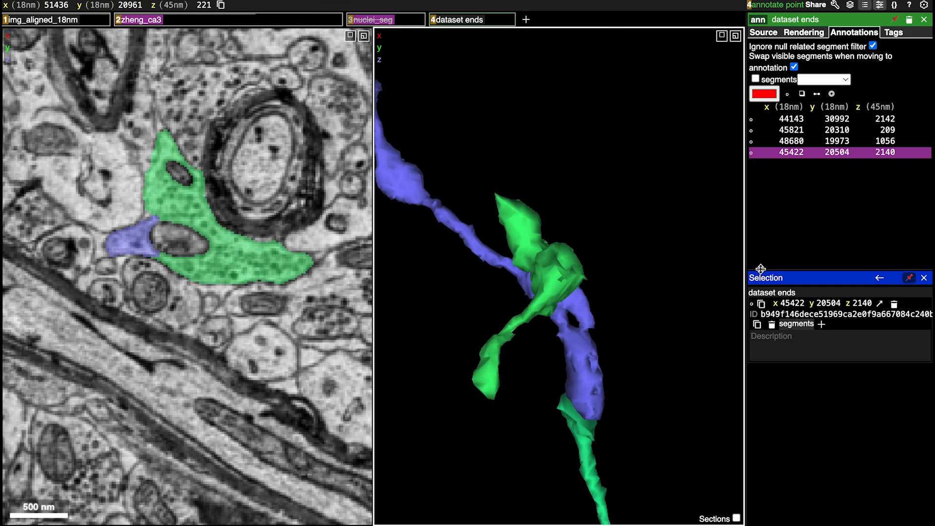
pyautogui.doubleClick(519, 304)
pyautogui.rightClick(570, 300)
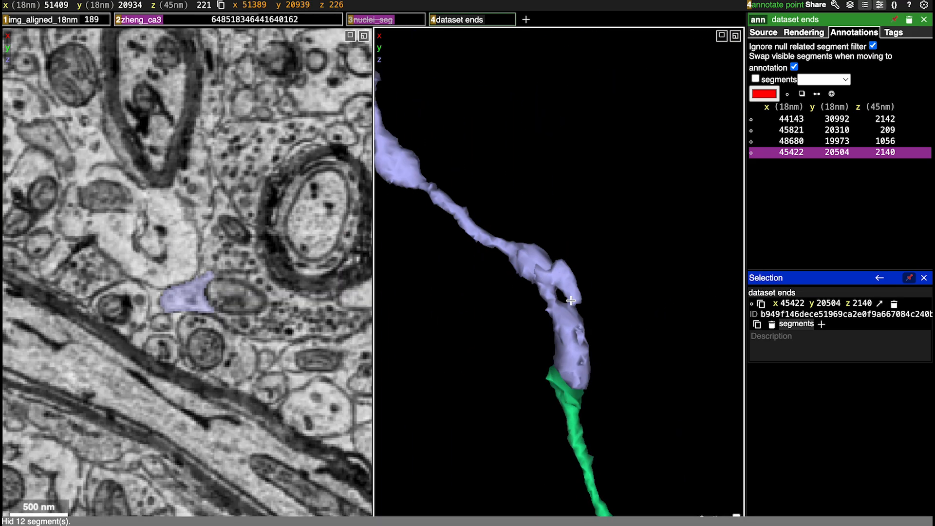
# Examine the loop in the violet axon in 3D and through the slices around z 224 and 225
pyautogui.moveTo(686, 334); pyautogui.dragTo(370, 335)
pyautogui.rightClick(572, 279)
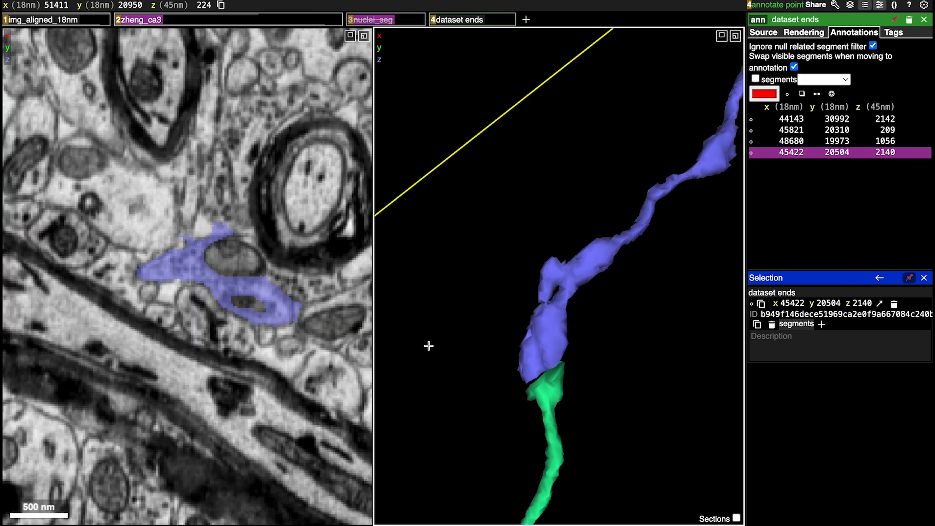
pyautogui.scroll(4, 234, 366)
pyautogui.scroll(-4, 234, 365)
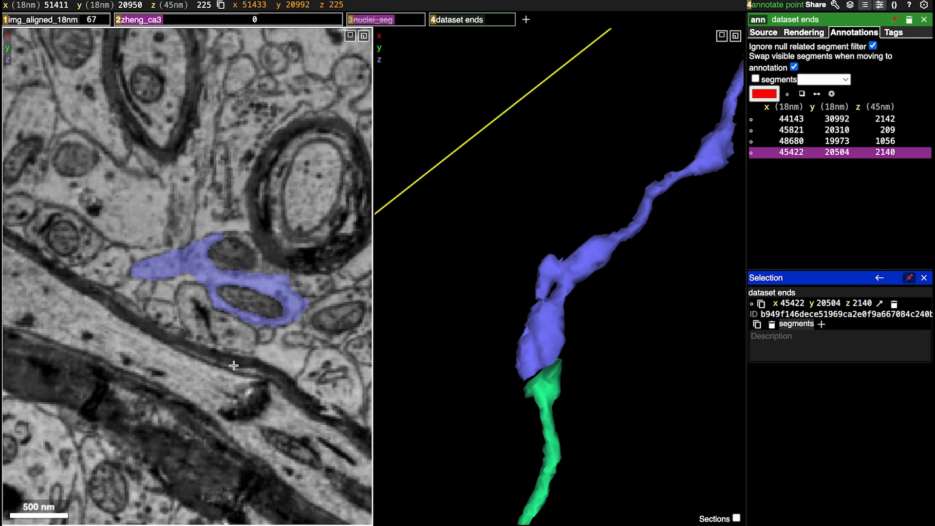
pyautogui.scroll(1, 234, 365)
pyautogui.scroll(-5, 595, 219)
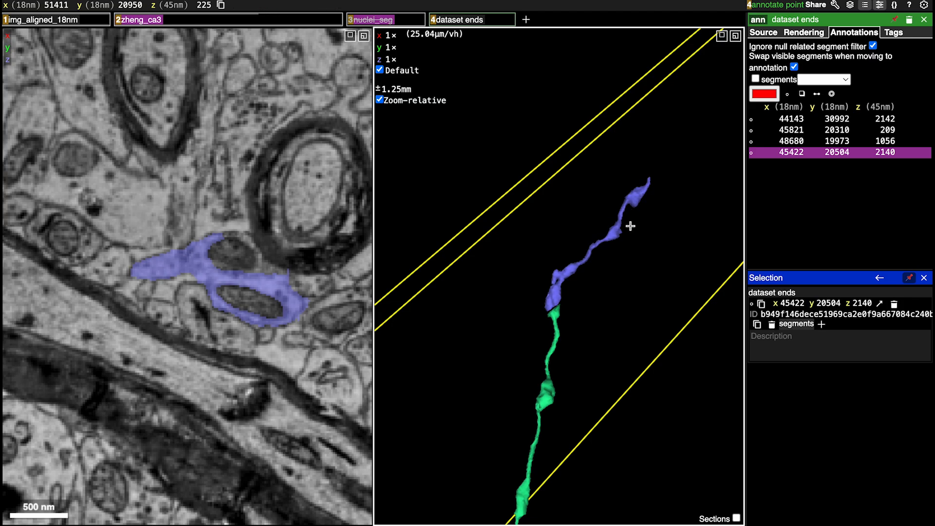
# Centre on the violet axon's far terminal swelling and examine its flat face in slices z 215 to 208
pyautogui.rightClick(635, 195)
pyautogui.moveTo(666, 282); pyautogui.dragTo(632, 224)
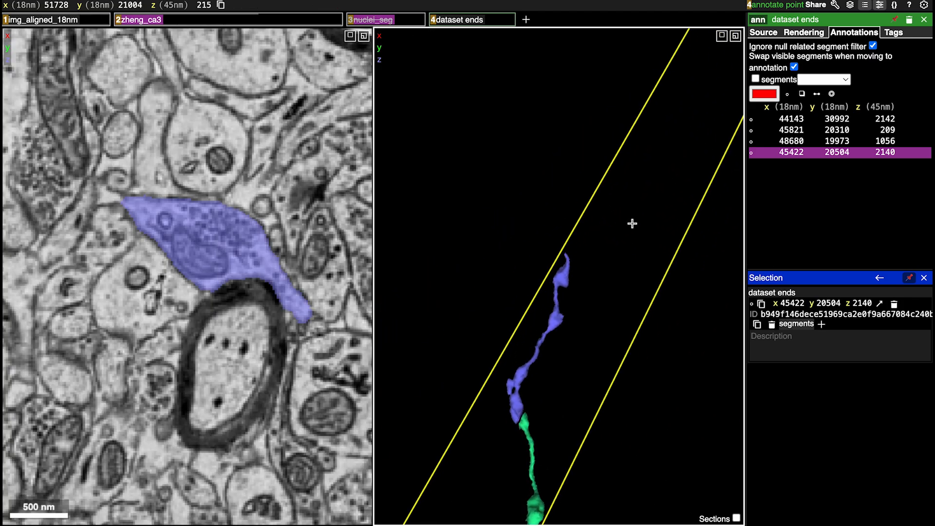
pyautogui.scroll(5, 518, 306)
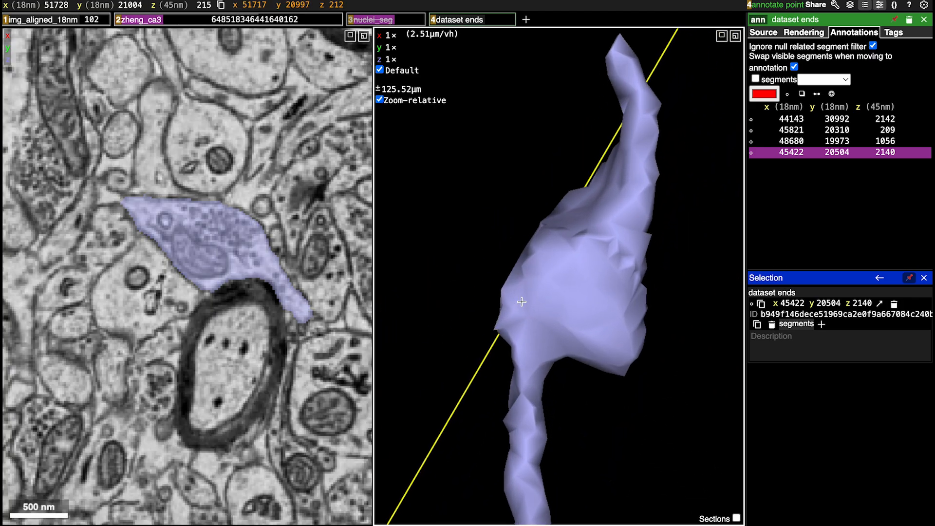
pyautogui.rightClick(469, 269)
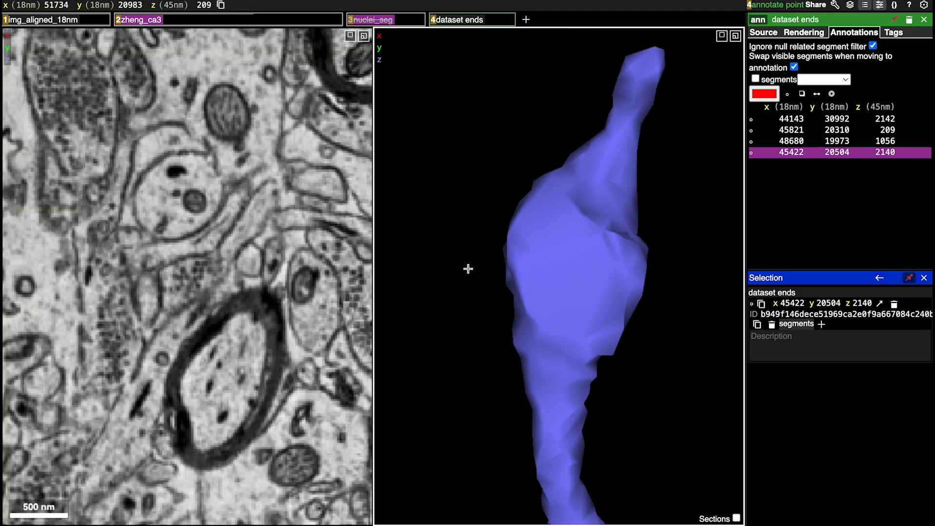
pyautogui.rightClick(575, 268)
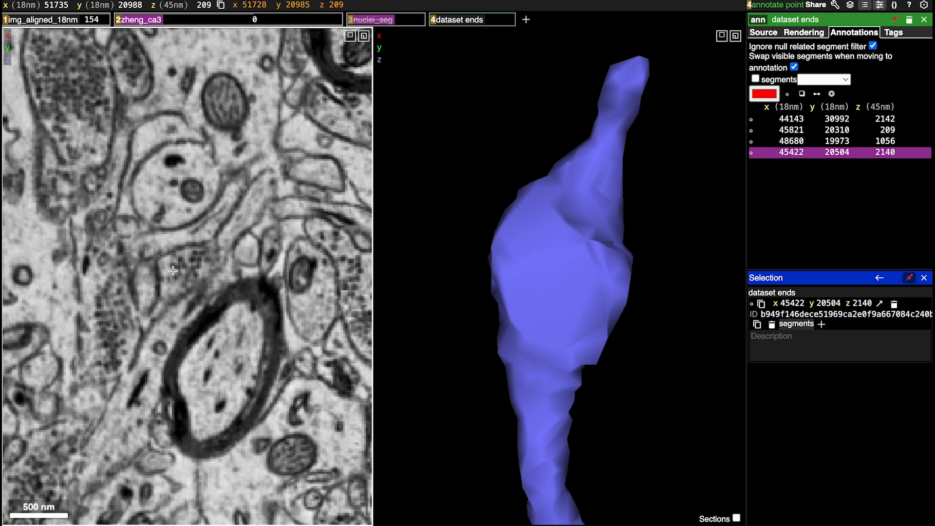
pyautogui.scroll(1, 179, 265)
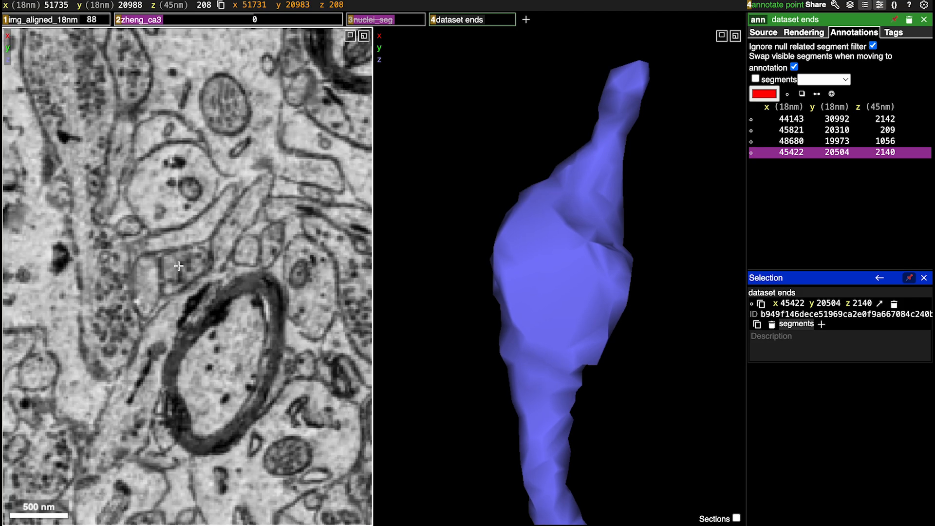
pyautogui.scroll(-1, 244, 257)
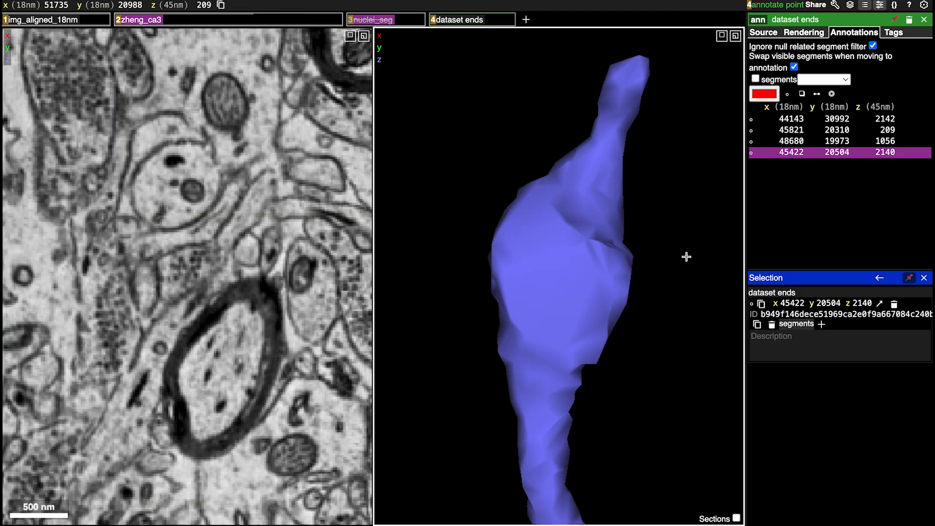
# Centre on the violet axon's thin upper tip and examine the slices around z 210 to 214
pyautogui.moveTo(684, 255); pyautogui.dragTo(615, 284)
pyautogui.keyDown('ctrl'); pyautogui.scroll(-5, 616, 284); pyautogui.keyUp('ctrl')
pyautogui.rightClick(594, 206)
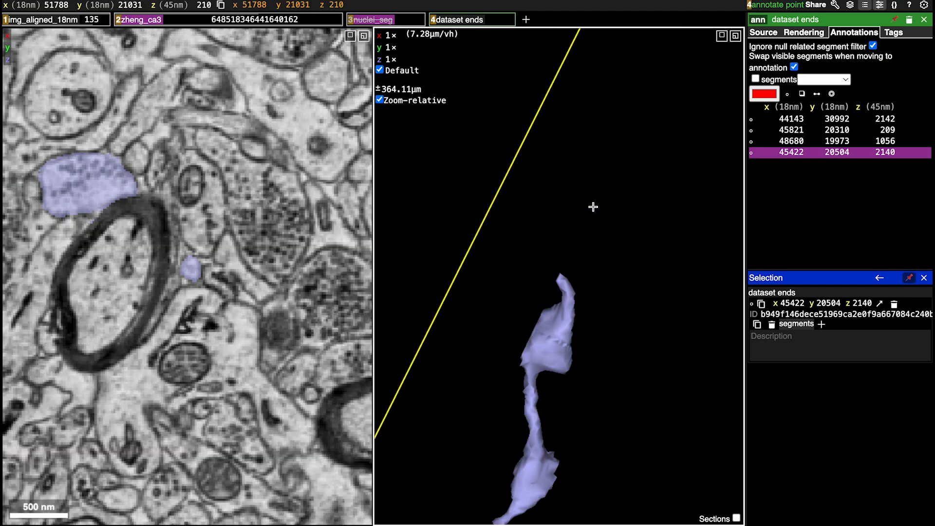
pyautogui.scroll(-1, 198, 330)
pyautogui.scroll(2, 198, 330)
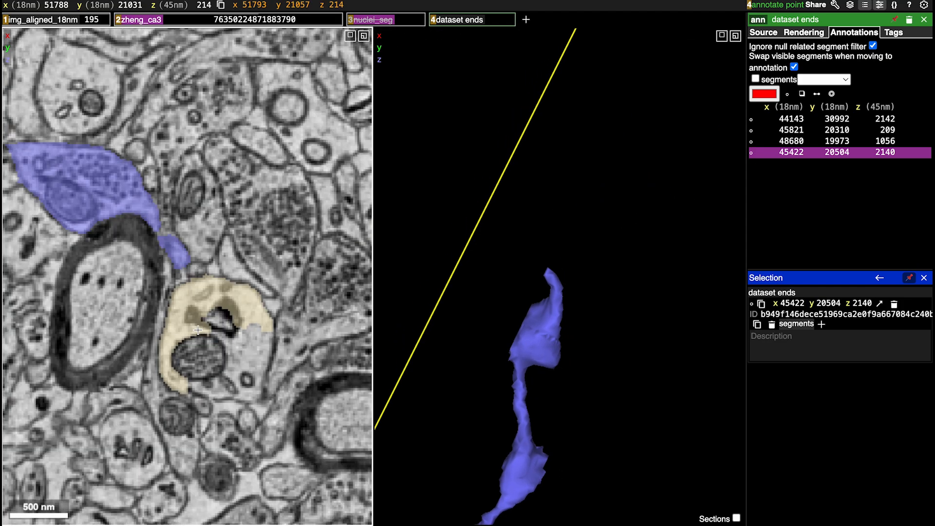
pyautogui.scroll(4, 198, 330)
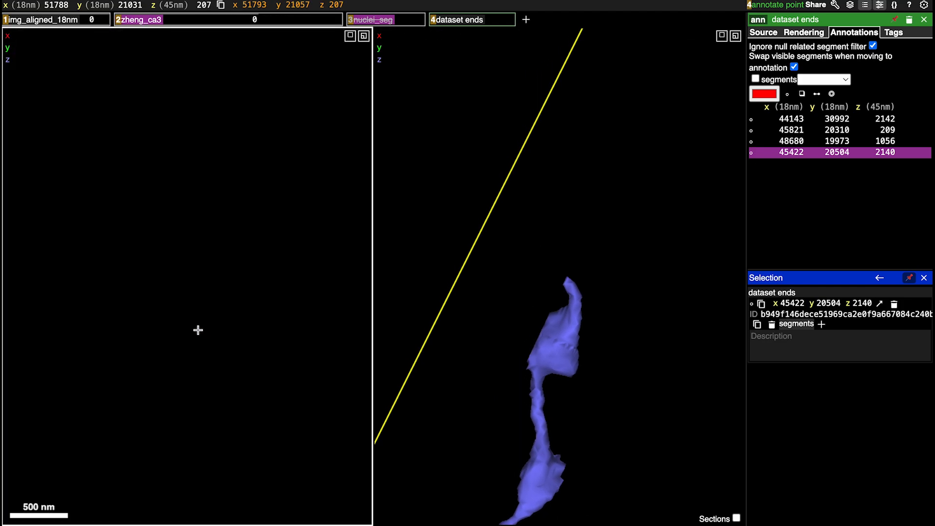
# Follow the violet axon past the black slices near z 207 and add its continuation beside the myelinated axon in slice z 205
pyautogui.scroll(-3, 255, 349)
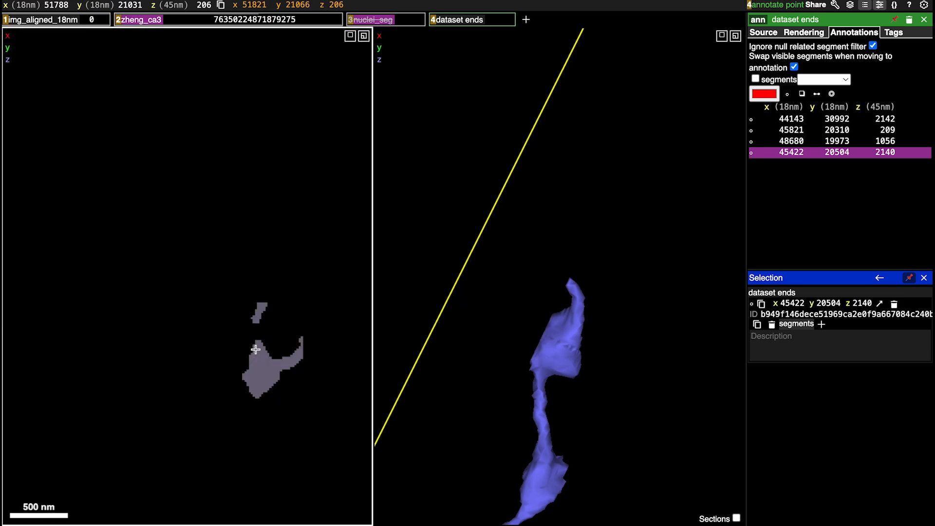
pyautogui.scroll(3, 255, 349)
pyautogui.scroll(-3, 255, 349)
pyautogui.scroll(3, 255, 350)
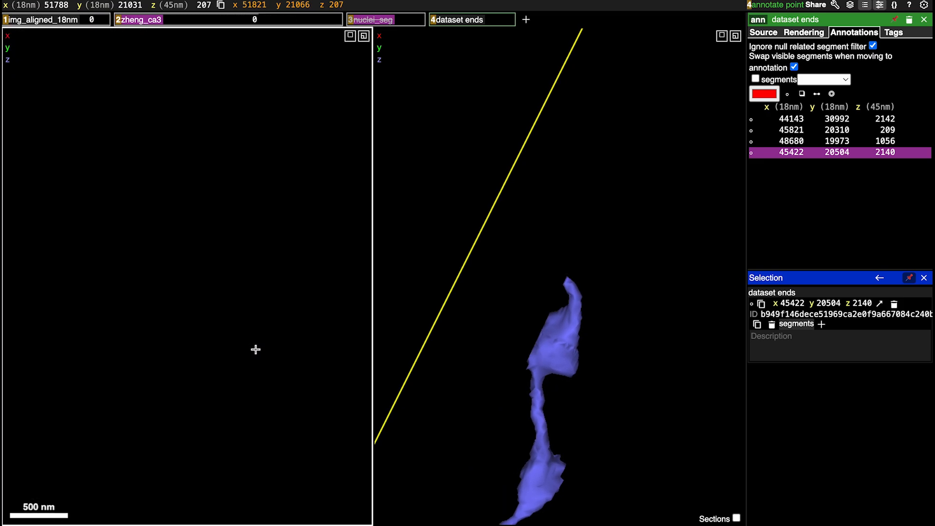
pyautogui.scroll(-2, 255, 349)
pyautogui.scroll(-1, 255, 349)
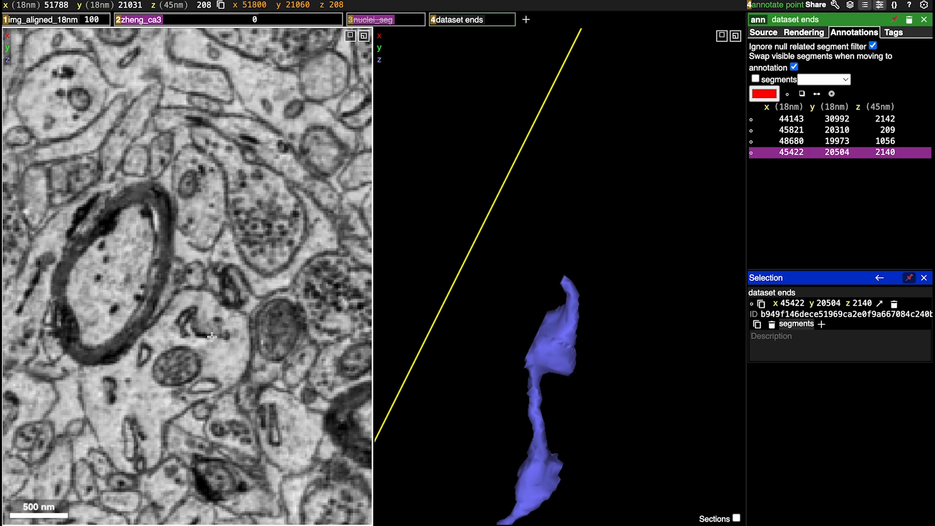
pyautogui.scroll(3, 212, 336)
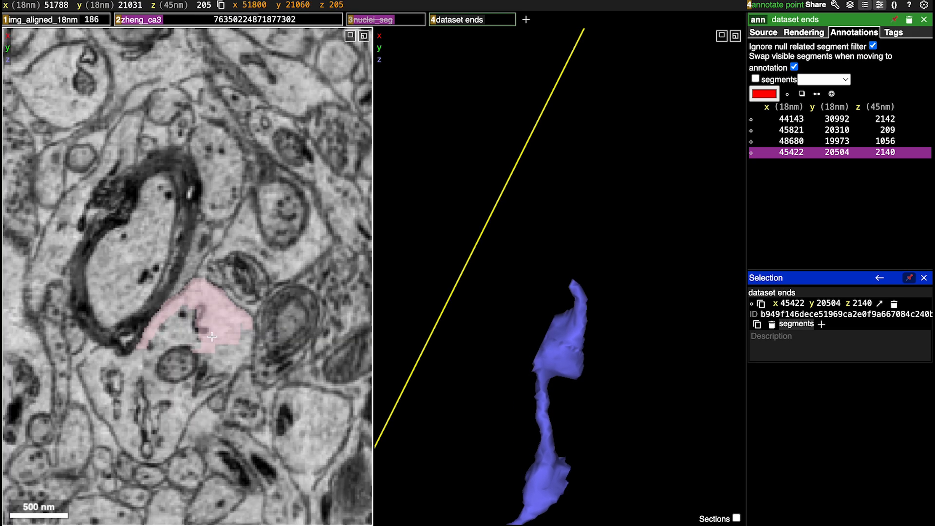
pyautogui.scroll(-3, 212, 336)
pyautogui.scroll(3, 212, 336)
pyautogui.doubleClick(216, 274)
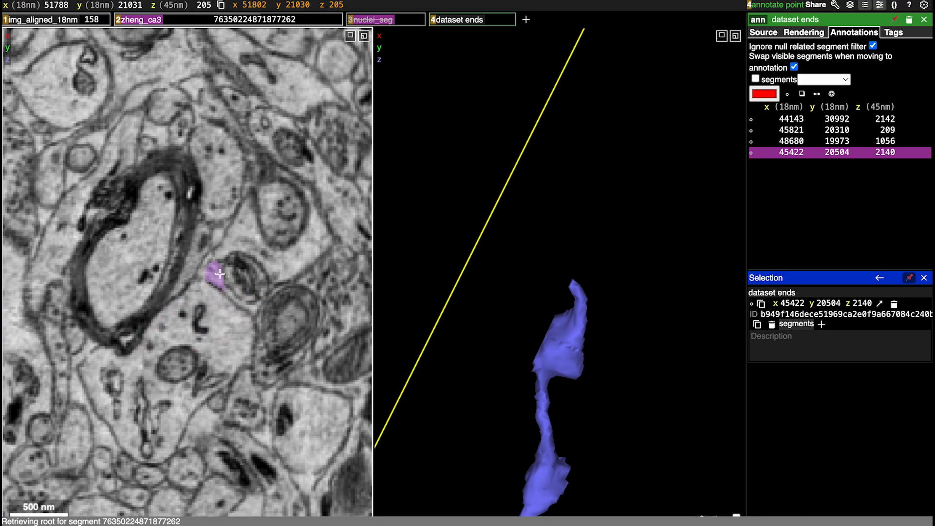
# Centre on the swelling at the far end of the added pink segment, near z 156
pyautogui.moveTo(608, 279); pyautogui.dragTo(675, 146)
pyautogui.rightClick(648, 126)
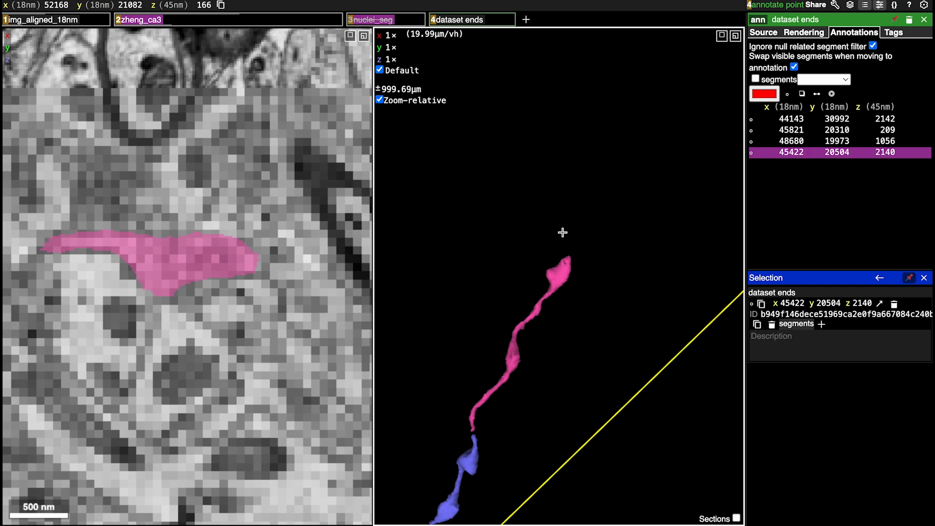
pyautogui.moveTo(561, 232); pyautogui.dragTo(655, 340)
pyautogui.keyDown('ctrl'); pyautogui.scroll(10, 583, 277); pyautogui.keyUp('ctrl')
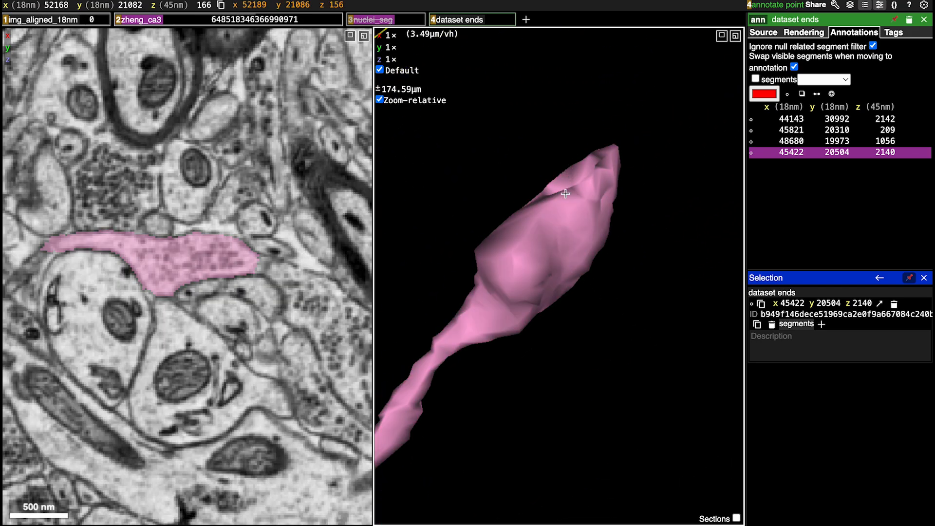
pyautogui.rightClick(542, 212)
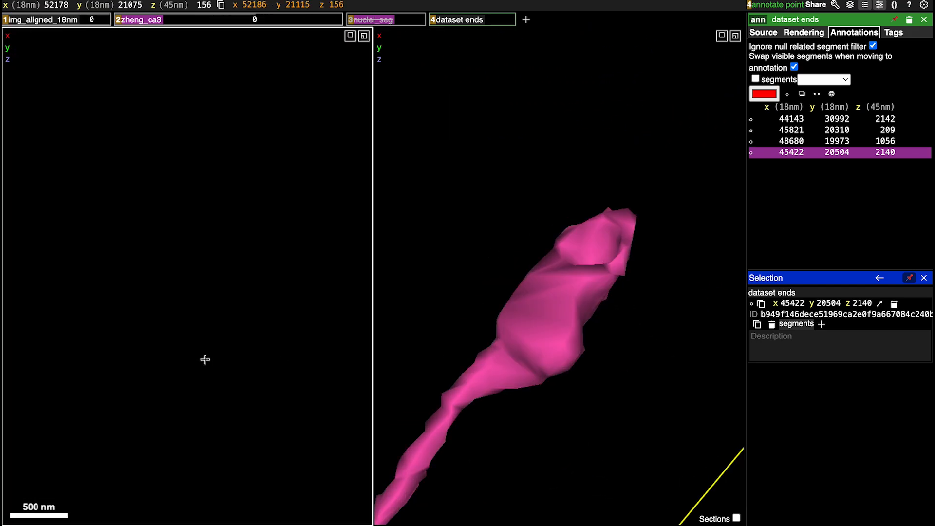
# Trace the pink axon across the black slices around z 156 to 153 and add its elongated continuation in slice z 152
pyautogui.scroll(3, 217, 371)
pyautogui.scroll(-6, 217, 371)
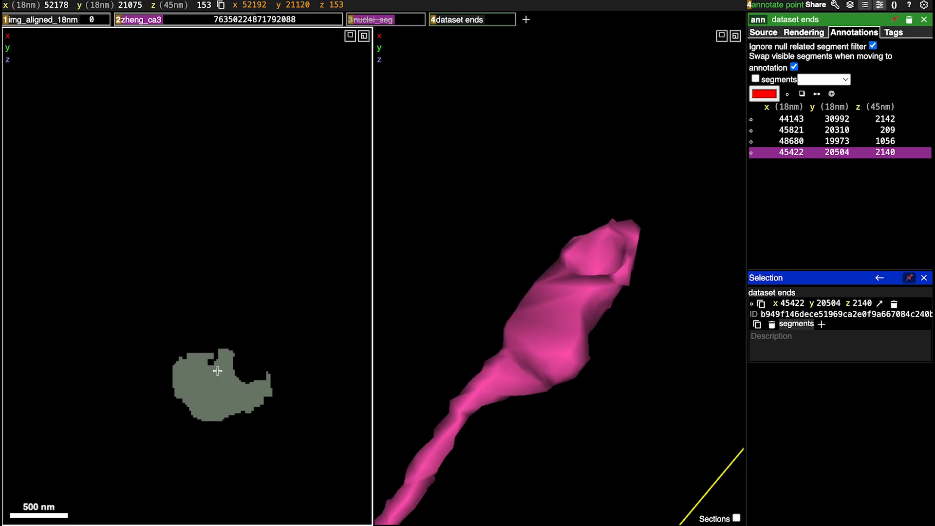
pyautogui.scroll(-5, 217, 371)
pyautogui.scroll(8, 217, 371)
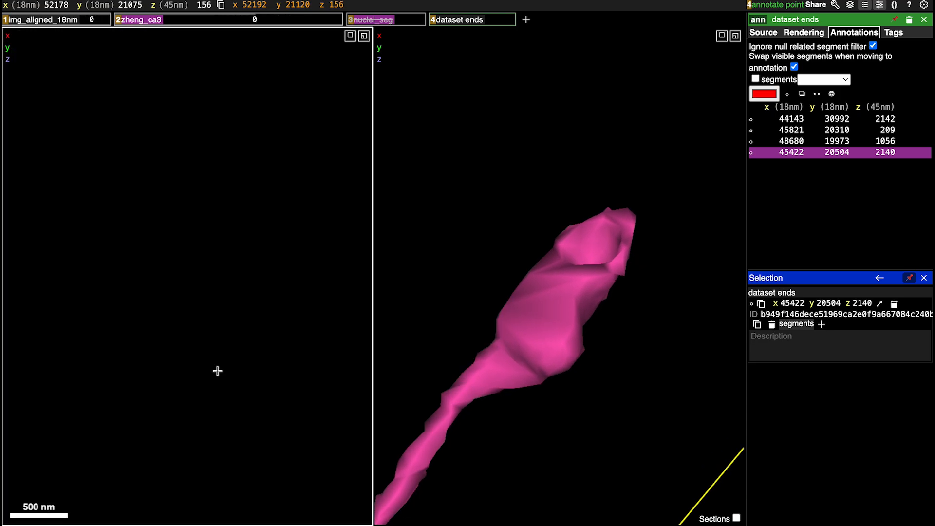
pyautogui.scroll(1, 217, 371)
pyautogui.scroll(-5, 217, 371)
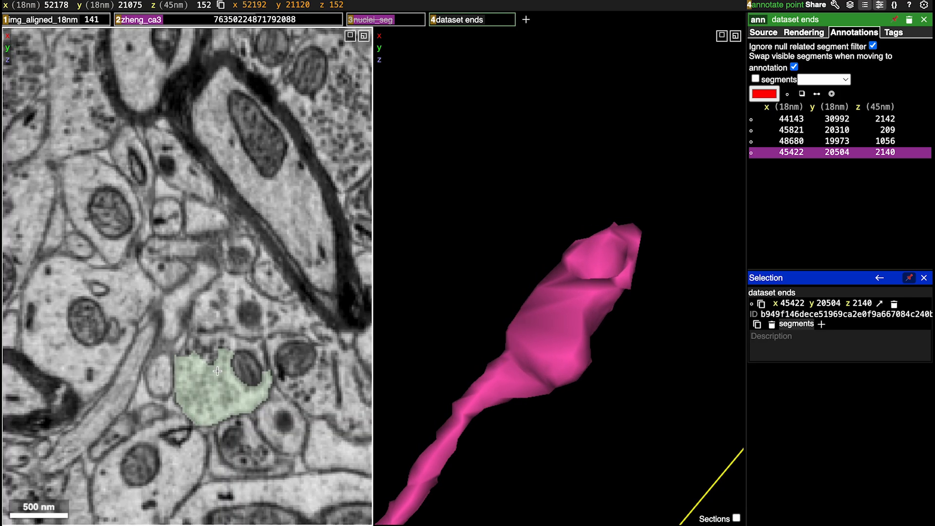
pyautogui.scroll(3, 217, 371)
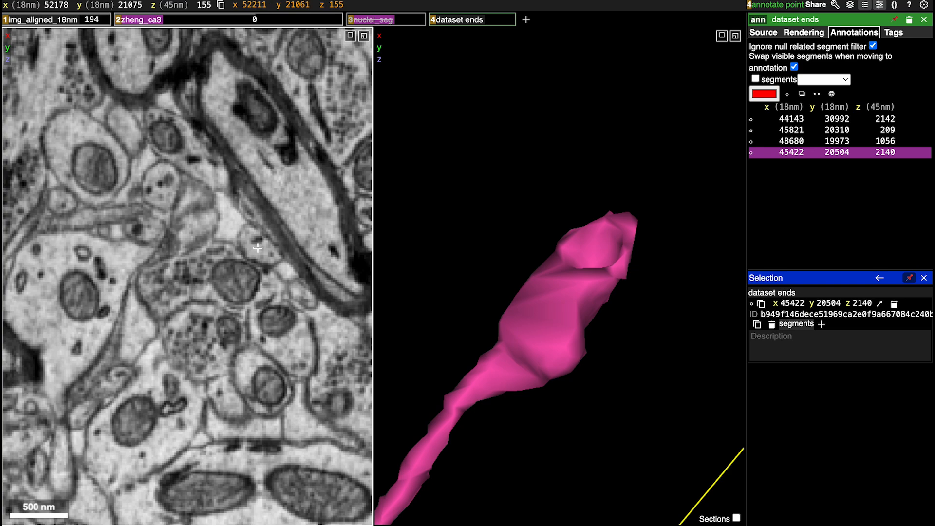
pyautogui.scroll(-3, 236, 266)
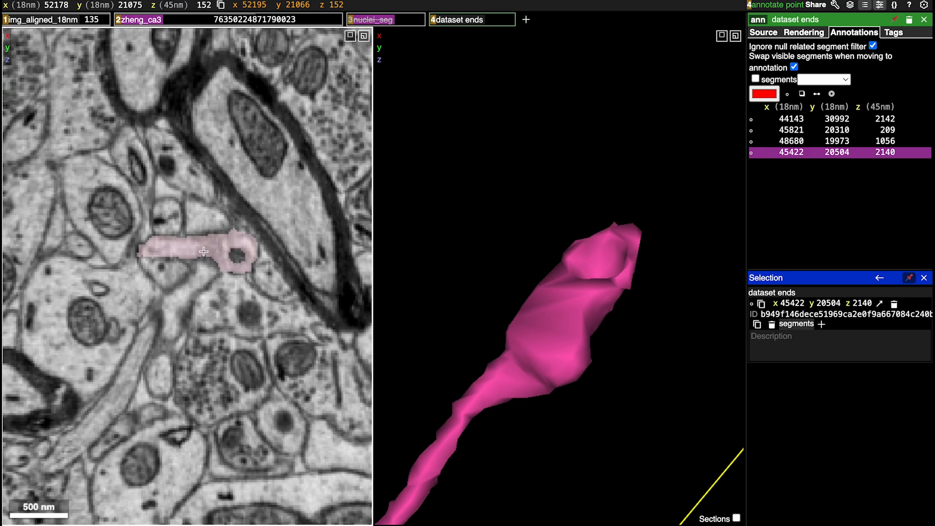
# Examine from several angles in 3D how the added purple segment meets the pink axon's tip
pyautogui.moveTo(659, 292); pyautogui.dragTo(645, 247)
pyautogui.moveTo(576, 253); pyautogui.dragTo(599, 228)
pyautogui.keyDown('ctrl'); pyautogui.scroll(-4, 597, 232); pyautogui.keyUp('ctrl')
pyautogui.scroll(-5, 597, 231)
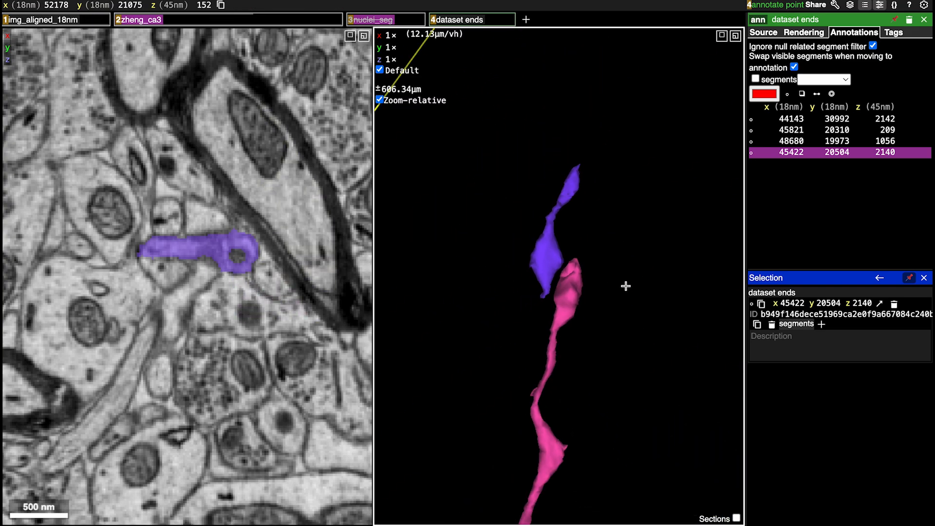
pyautogui.moveTo(598, 283); pyautogui.dragTo(430, 369)
pyautogui.moveTo(518, 258); pyautogui.dragTo(568, 271)
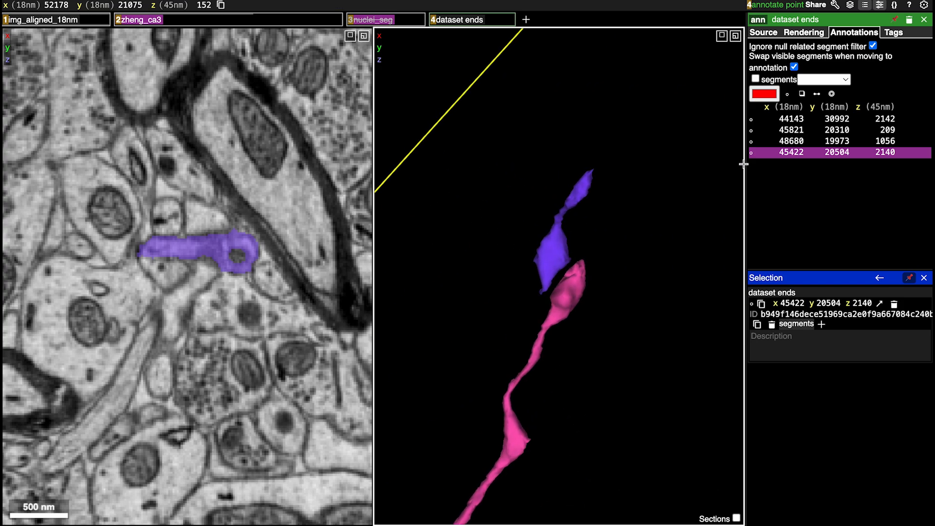
pyautogui.moveTo(550, 227); pyautogui.dragTo(716, 209)
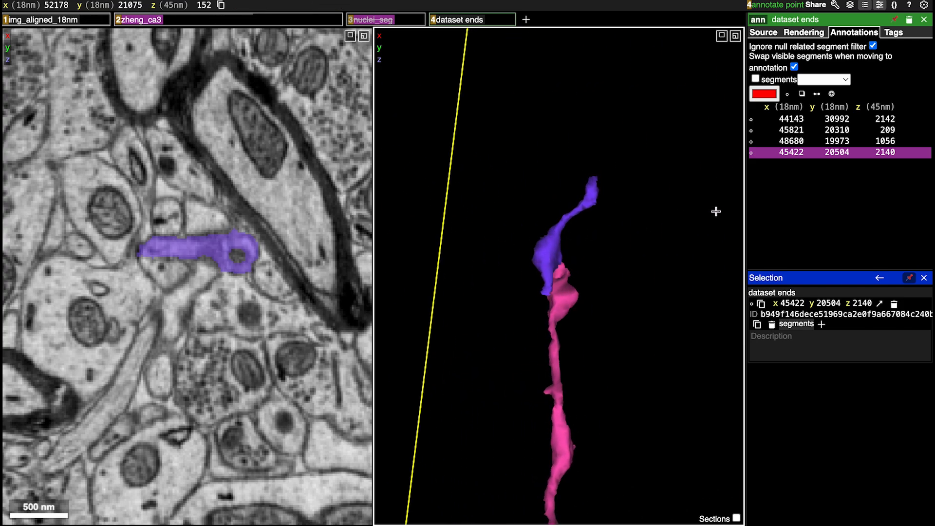
# Centre on the purple segment's far tip, trace it through slices z 124 to 114, and add the small round fragment beside the myelinated axon
pyautogui.rightClick(592, 185)
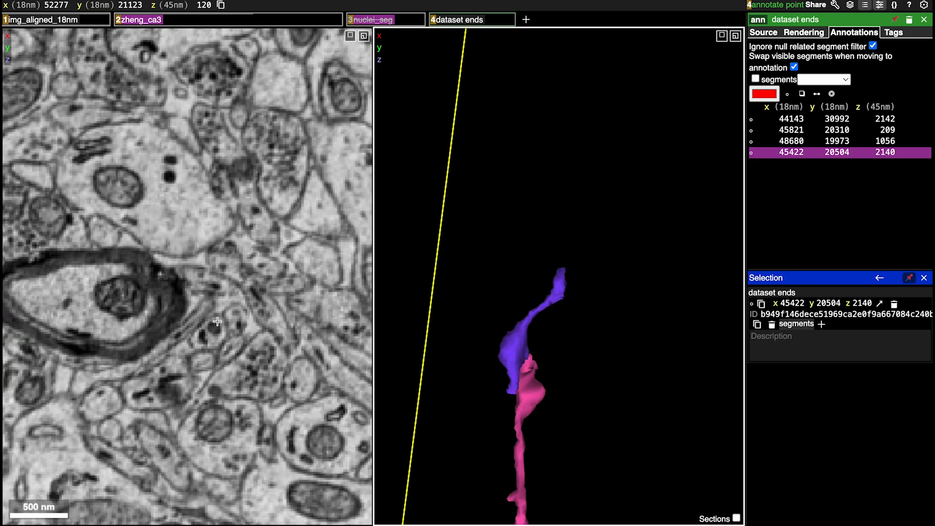
pyautogui.scroll(2, 202, 378)
pyautogui.scroll(-4, 203, 377)
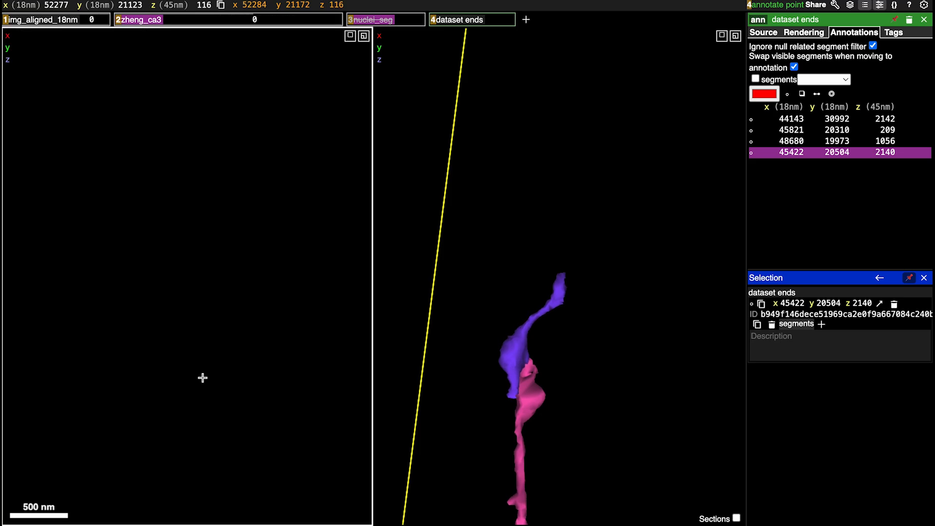
pyautogui.scroll(8, 202, 378)
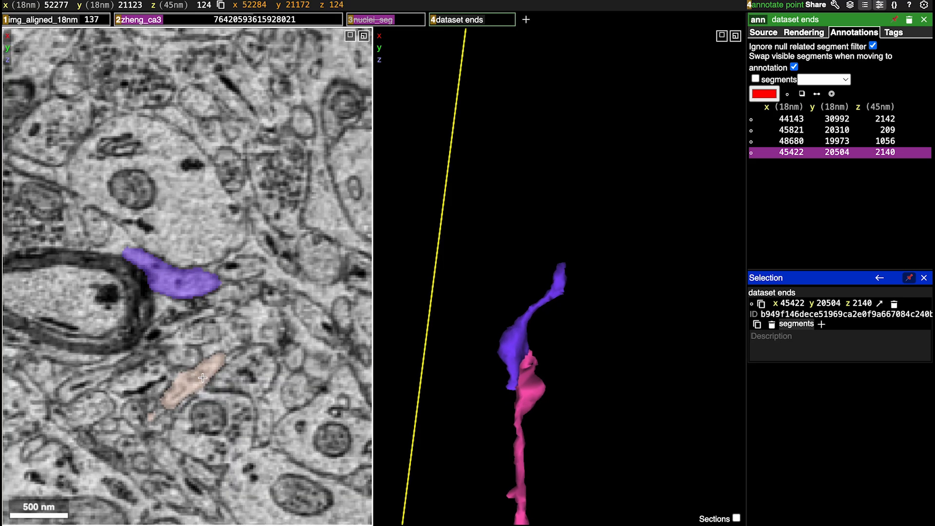
pyautogui.scroll(-9, 203, 378)
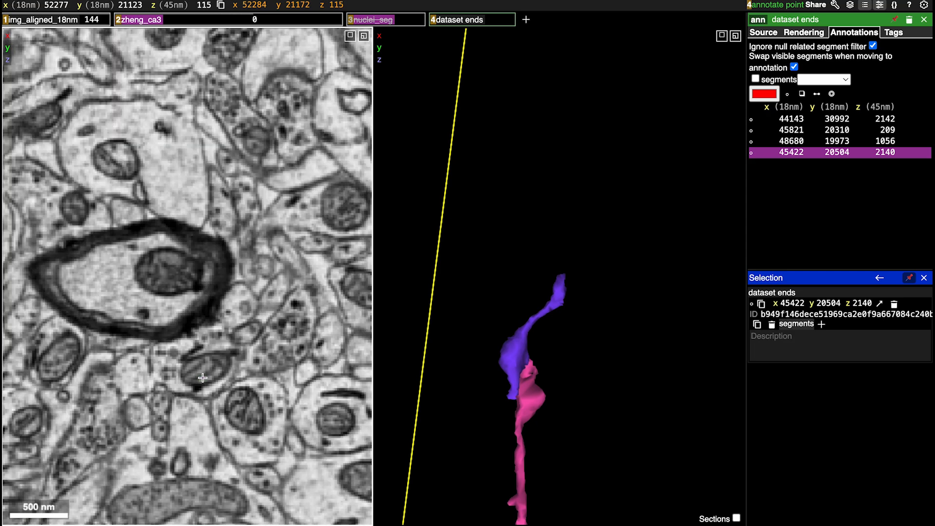
pyautogui.scroll(3, 203, 378)
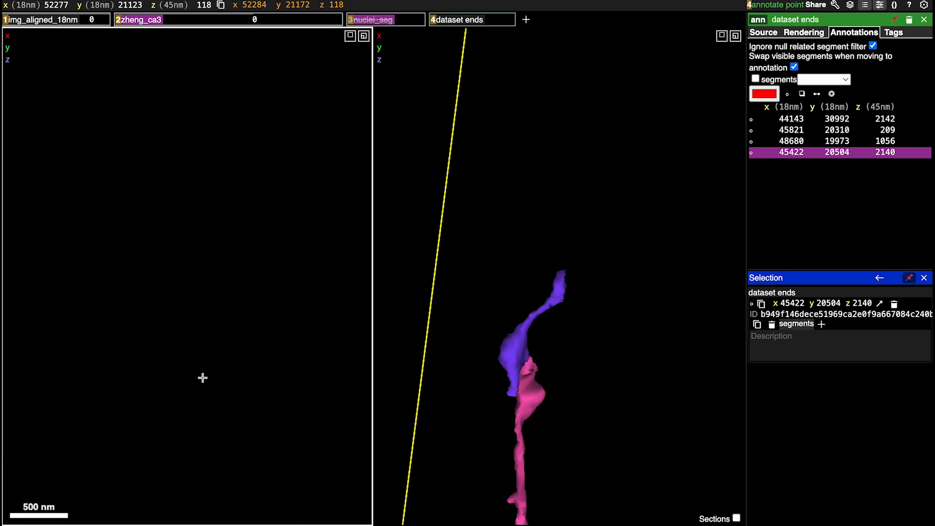
pyautogui.scroll(-1, 203, 377)
pyautogui.scroll(1, 202, 378)
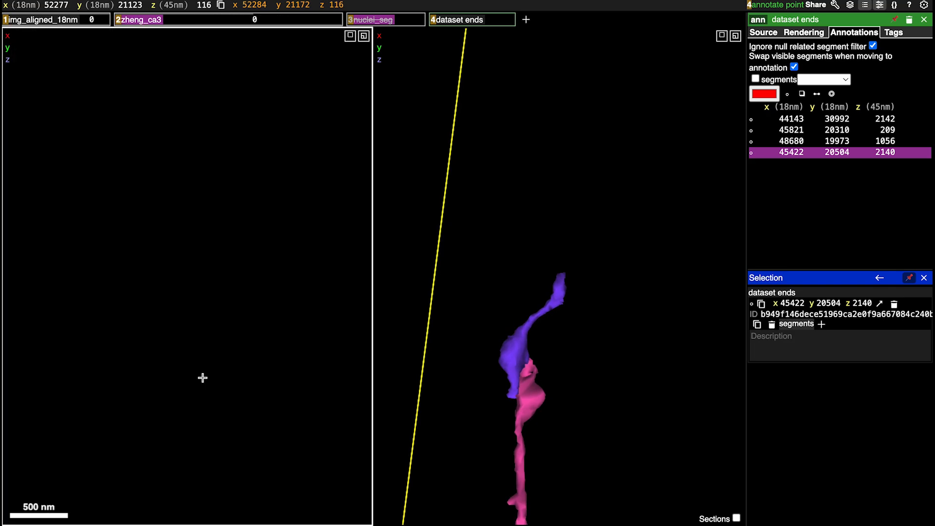
pyautogui.scroll(-4, 203, 378)
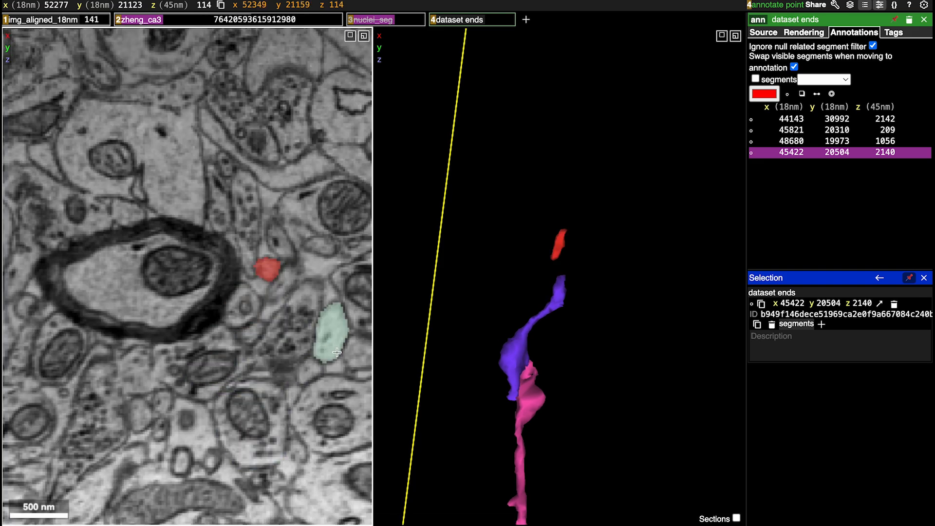
# Compare the red fragment with the purple segment's end through slices z 112 to 123
pyautogui.scroll(-3, 337, 352)
pyautogui.scroll(4, 337, 352)
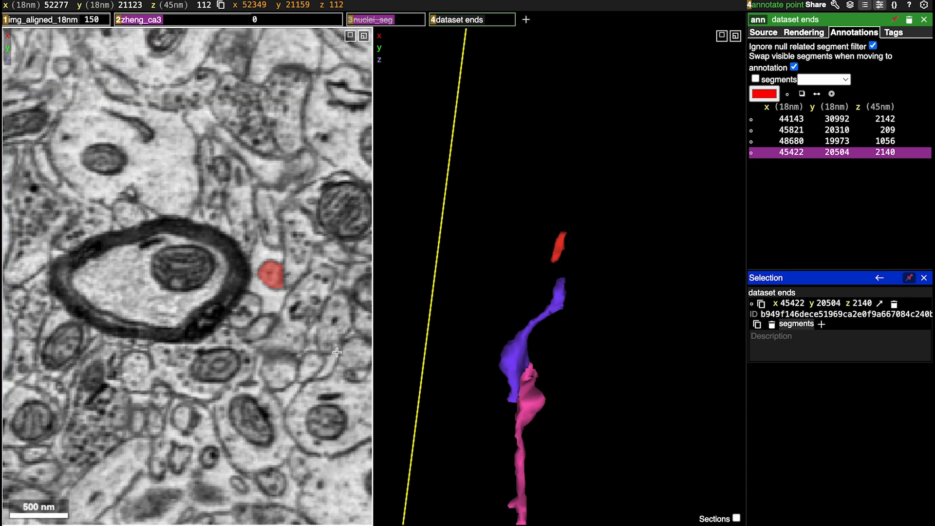
pyautogui.scroll(9, 337, 352)
pyautogui.scroll(-7, 337, 352)
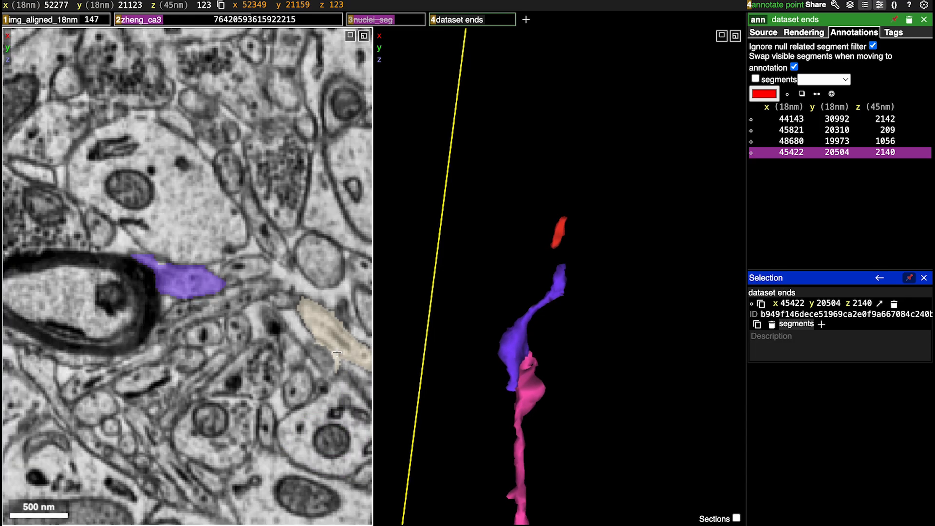
pyautogui.scroll(-2, 337, 352)
pyautogui.scroll(-5, 337, 352)
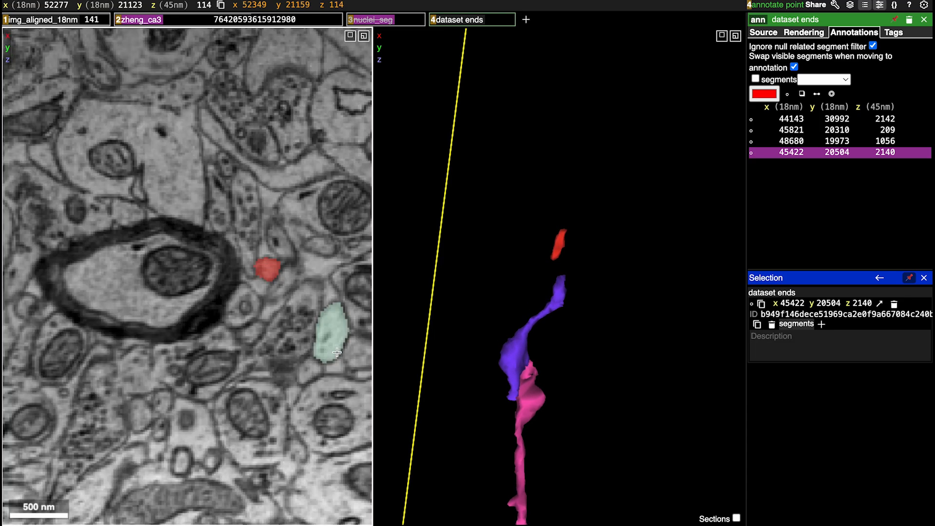
pyautogui.scroll(-2, 337, 352)
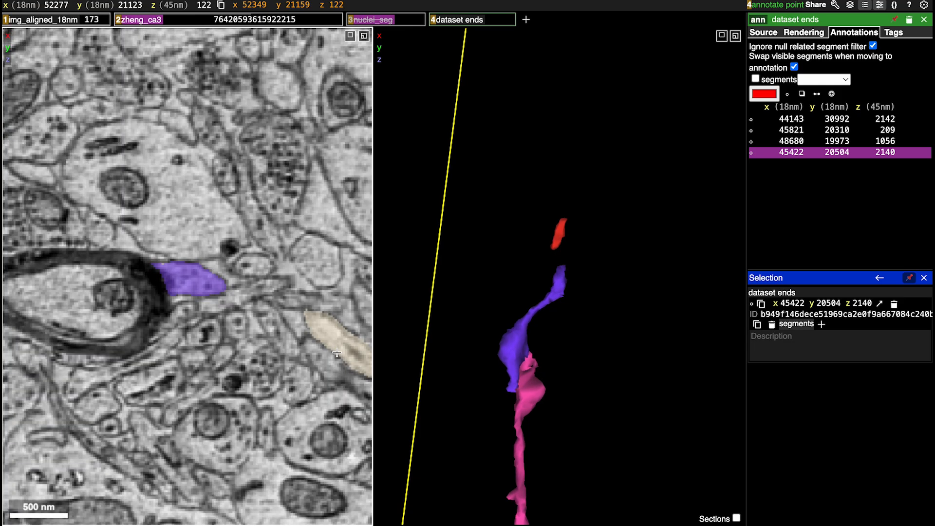
# Trace the red fragment through slices z 122 to 82 and back, looking for its continuation across the black slices
pyautogui.scroll(4, 337, 352)
pyautogui.scroll(20, 337, 352)
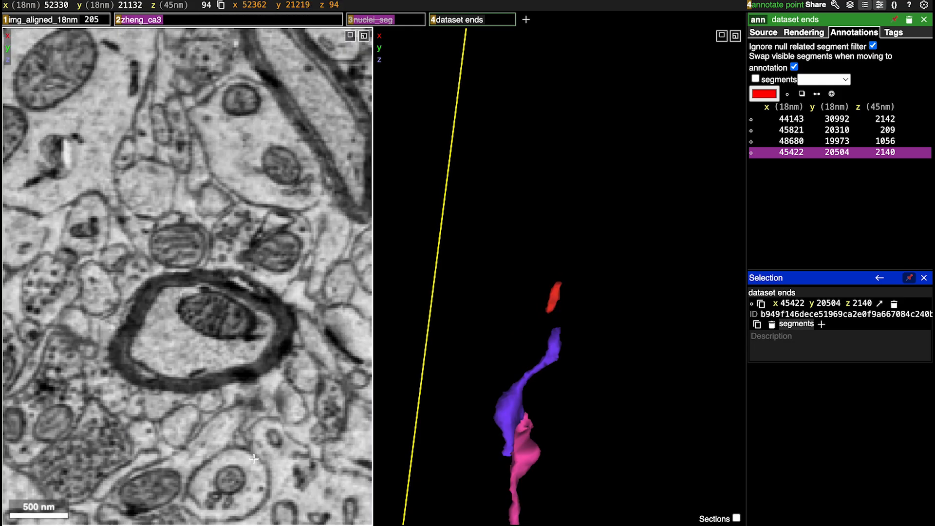
pyautogui.scroll(1, 254, 458)
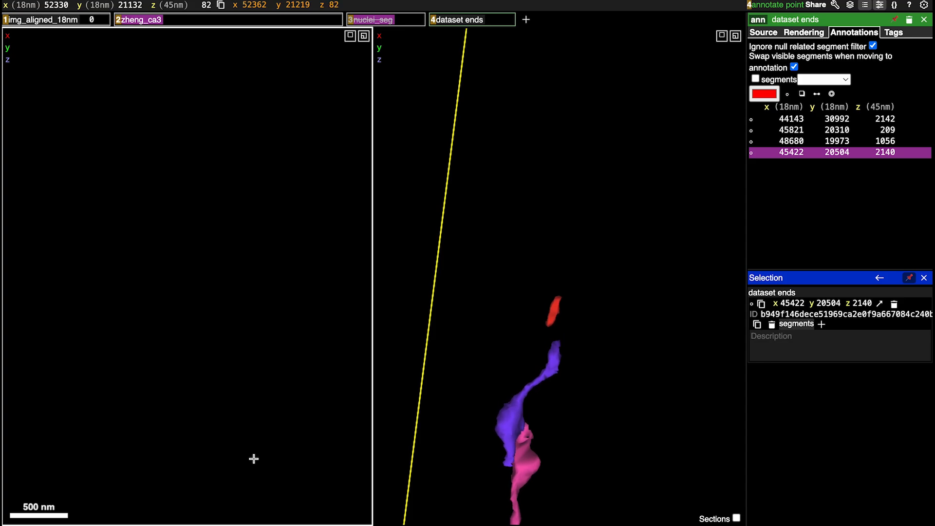
pyautogui.scroll(-20, 253, 458)
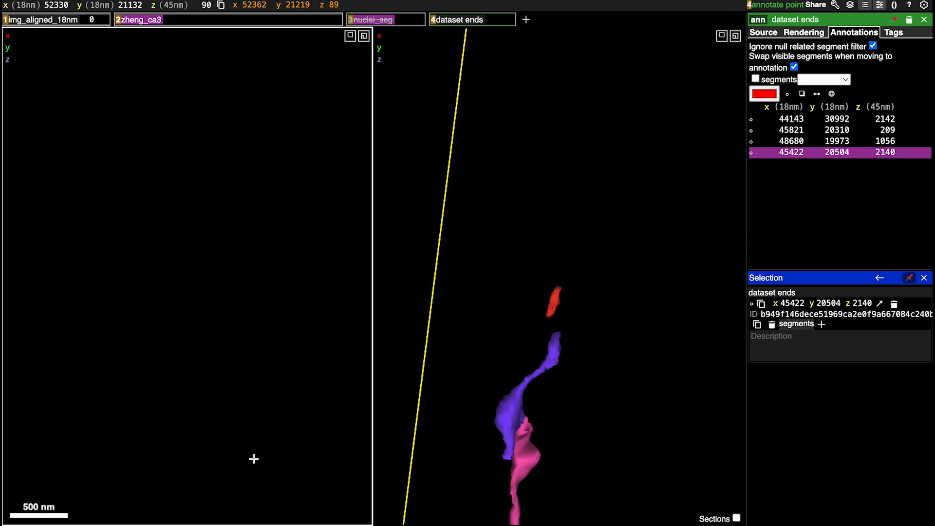
pyautogui.scroll(10, 254, 459)
pyautogui.scroll(-12, 253, 458)
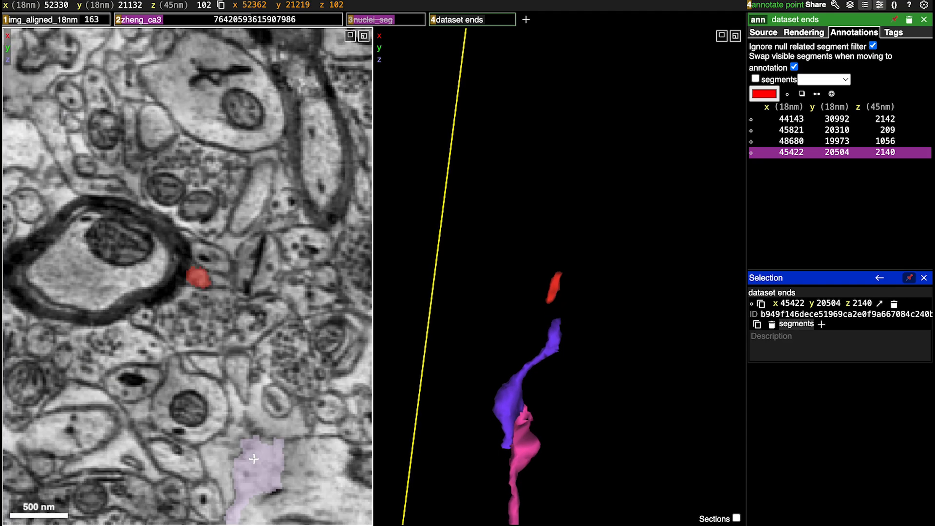
pyautogui.keyDown('ctrl'); pyautogui.scroll(-10, 241, 312); pyautogui.keyUp('ctrl')
pyautogui.keyDown('ctrl'); pyautogui.scroll(5, 241, 311); pyautogui.keyUp('ctrl')
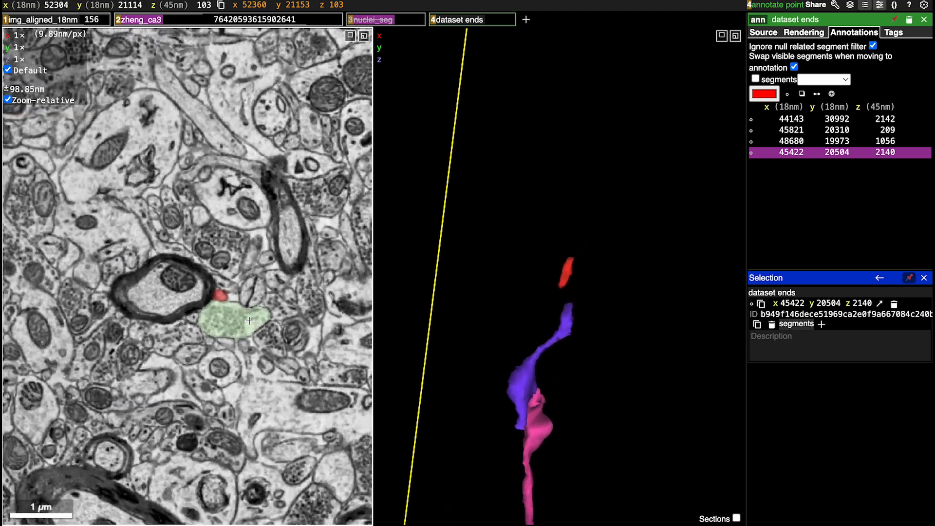
# Compare the red fragment's alignment with the purple segment from another 3D angle and recheck its outline in slices z 93 to 114
pyautogui.moveTo(669, 304); pyautogui.dragTo(589, 314)
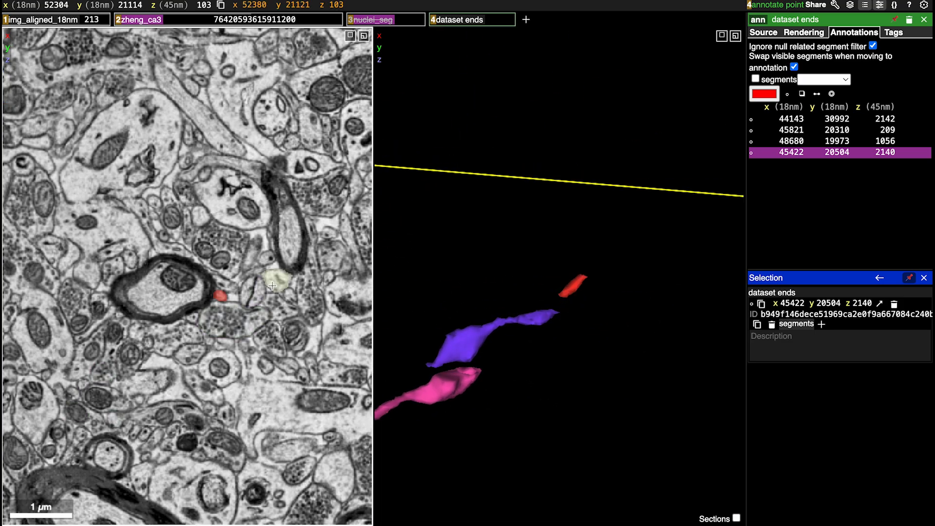
pyautogui.keyDown('ctrl'); pyautogui.scroll(5, 286, 286); pyautogui.keyUp('ctrl')
pyautogui.scroll(10, 123, 406)
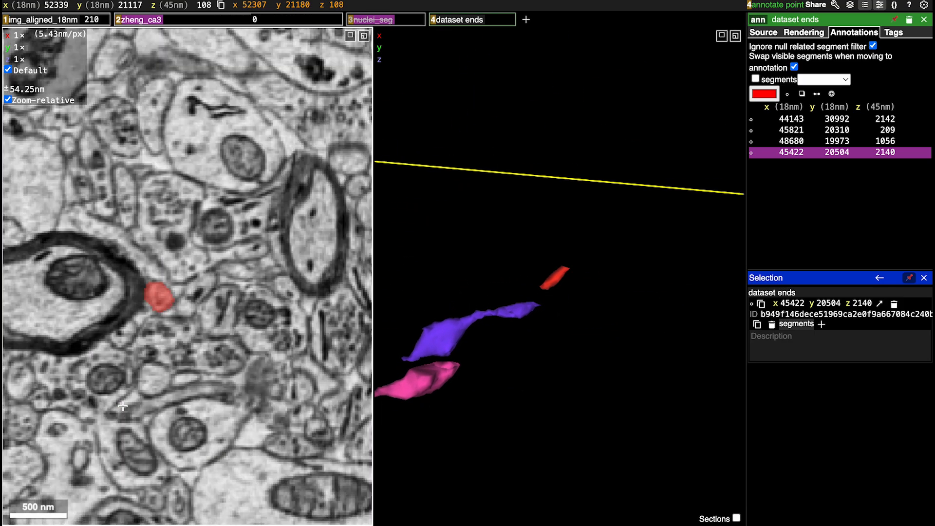
pyautogui.scroll(-8, 123, 406)
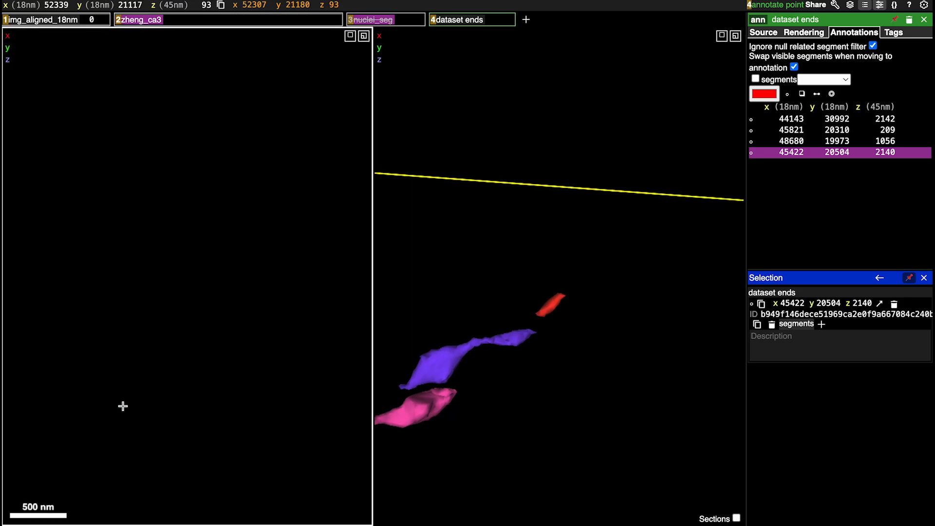
pyautogui.scroll(-18, 123, 405)
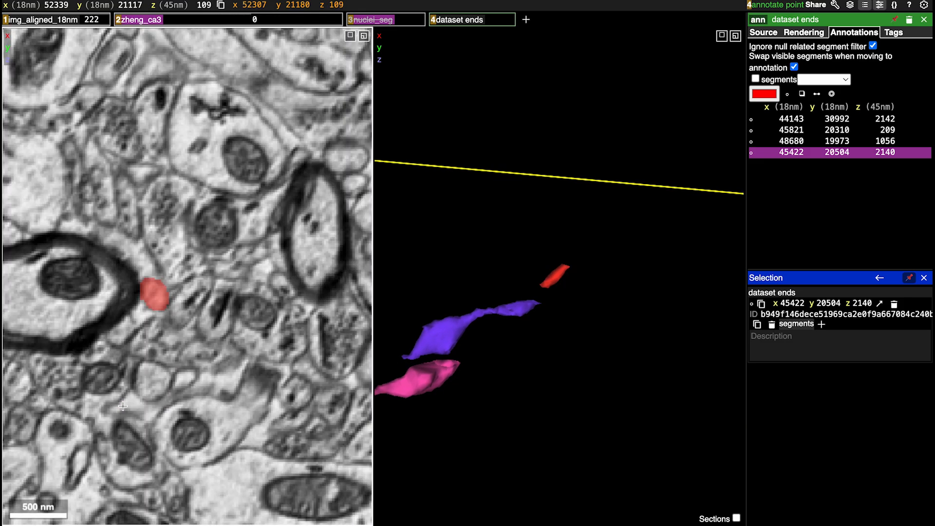
pyautogui.scroll(7, 123, 406)
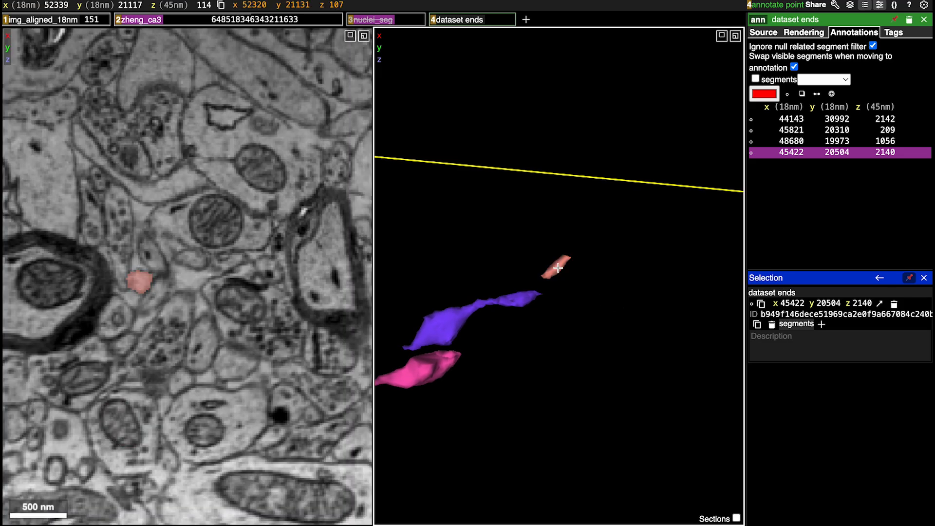
# Hide the red fragment beyond the purple segment's tip and recheck the surrounding tissue through slices z 115 to 94
pyautogui.doubleClick(557, 267)
pyautogui.keyDown('ctrl'); pyautogui.scroll(-5, 220, 367); pyautogui.keyUp('ctrl')
pyautogui.scroll(-6, 220, 366)
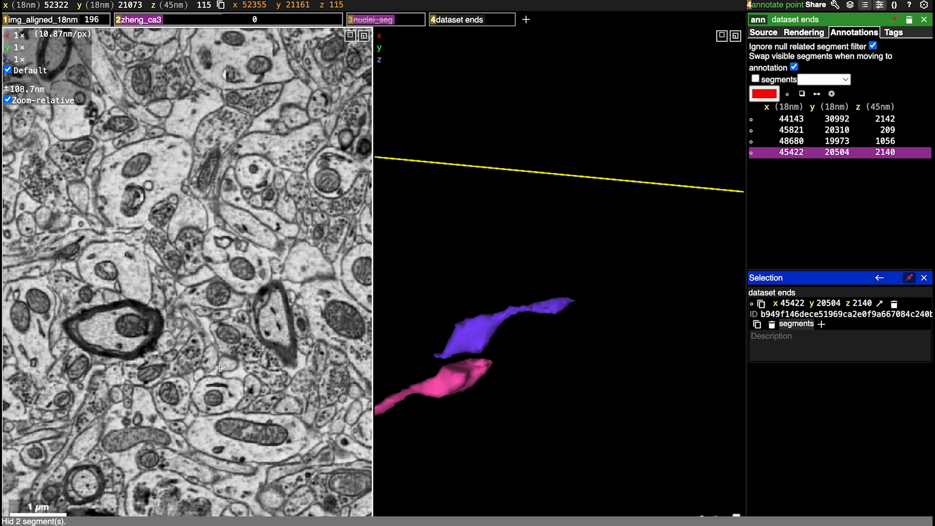
pyautogui.scroll(20, 220, 367)
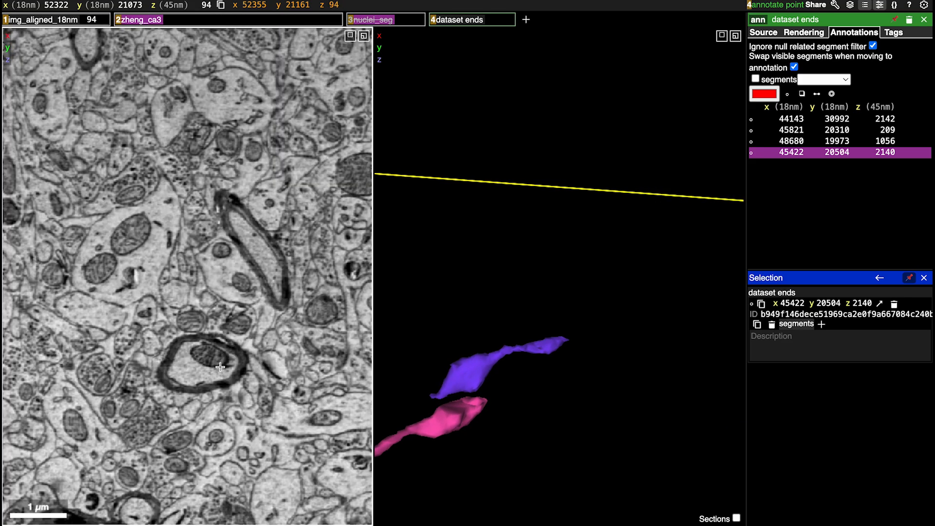
# Centre on the purple segment's far tip and mark it as a dataset end with a point at 52281, 21124, 120
pyautogui.scroll(-5, 484, 409)
pyautogui.scroll(-1, 485, 411)
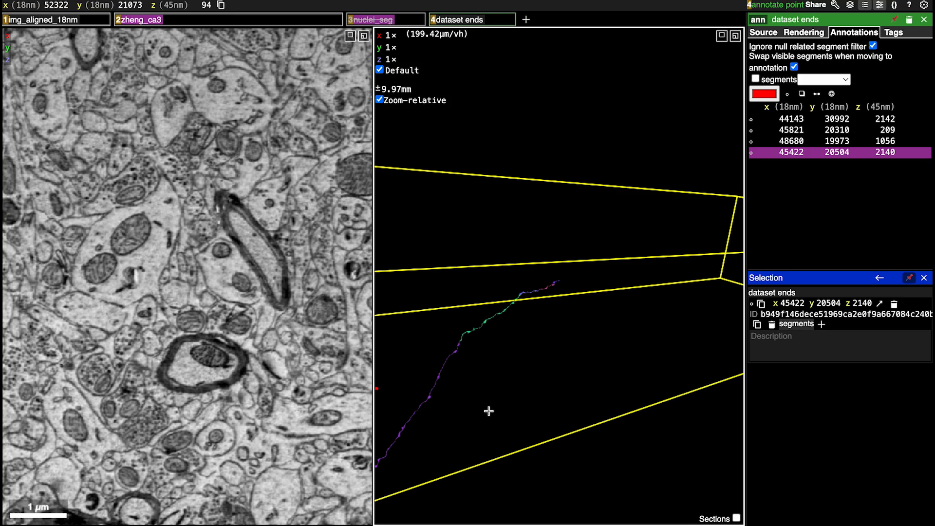
pyautogui.scroll(20, 423, 294)
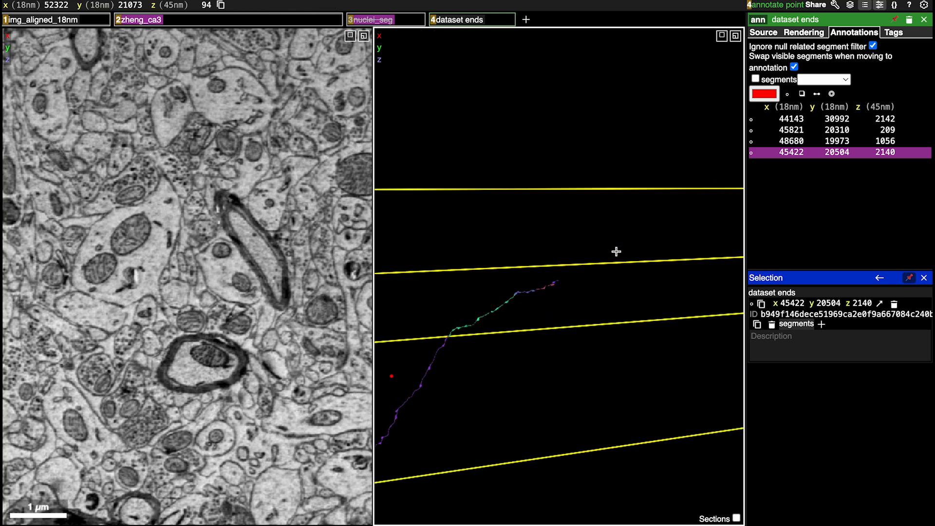
pyautogui.rightClick(543, 335)
pyautogui.keyDown('ctrl'); pyautogui.scroll(20, 535, 333); pyautogui.keyUp('ctrl')
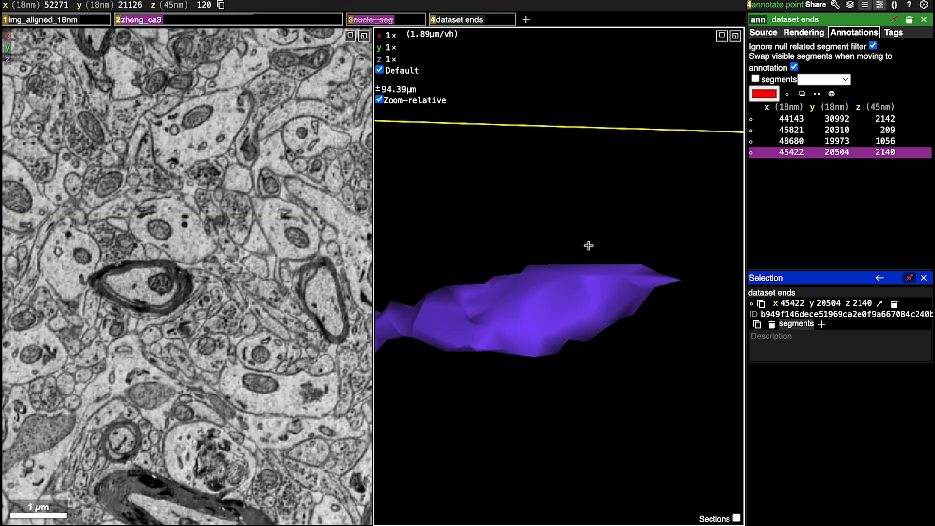
pyautogui.moveTo(588, 246); pyautogui.dragTo(563, 389)
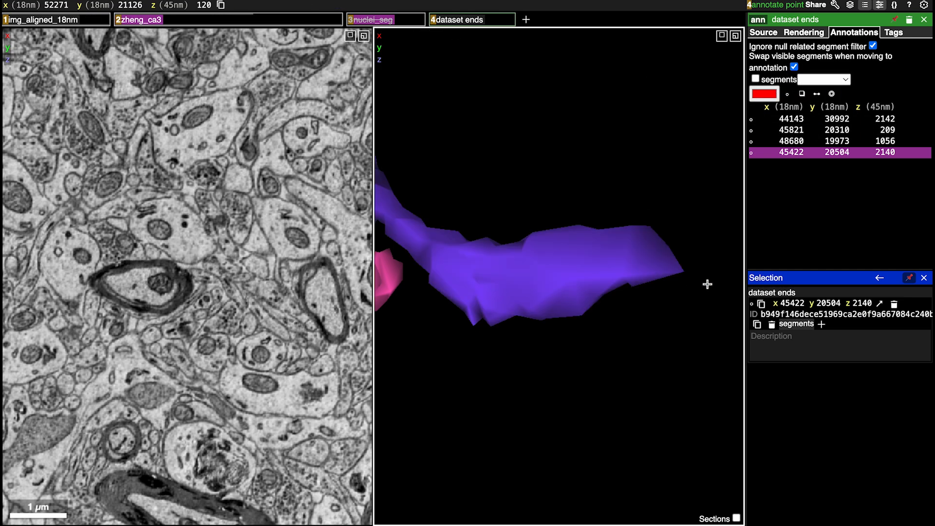
pyautogui.keyDown('ctrl'); pyautogui.click(604, 251); pyautogui.keyUp('ctrl')
pyautogui.moveTo(524, 327); pyautogui.dragTo(585, 191)
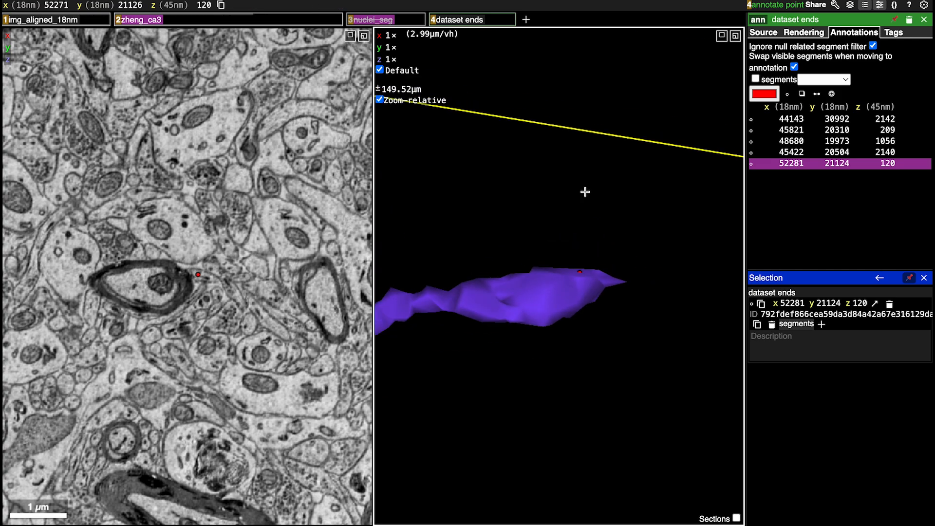
# Review the whole axon with its end points, then centre on the junction of the yellow and blue segments near z 1895
pyautogui.scroll(-10, 585, 191)
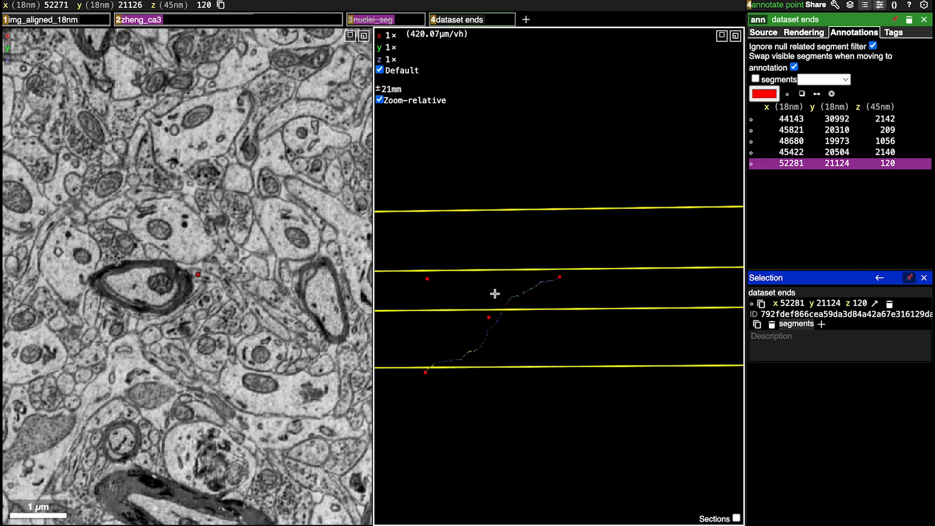
pyautogui.moveTo(495, 294)
pyautogui.mouseDown()
pyautogui.moveTo(591, 224)
pyautogui.moveTo(554, 242)
pyautogui.moveTo(557, 271)
pyautogui.moveTo(519, 303)
pyautogui.moveTo(415, 357)
pyautogui.moveTo(531, 330)
pyautogui.moveTo(516, 321)
pyautogui.mouseUp()
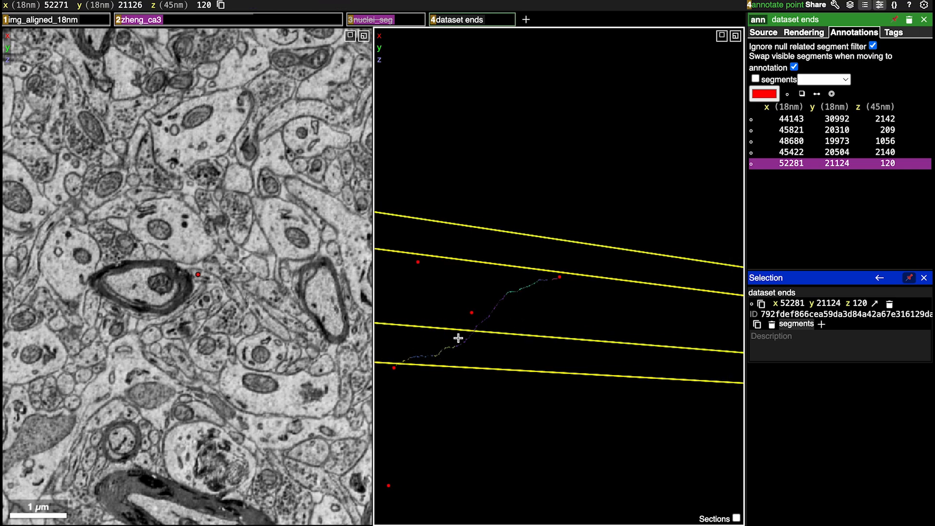
pyautogui.rightClick(410, 359)
pyautogui.scroll(5, 501, 336)
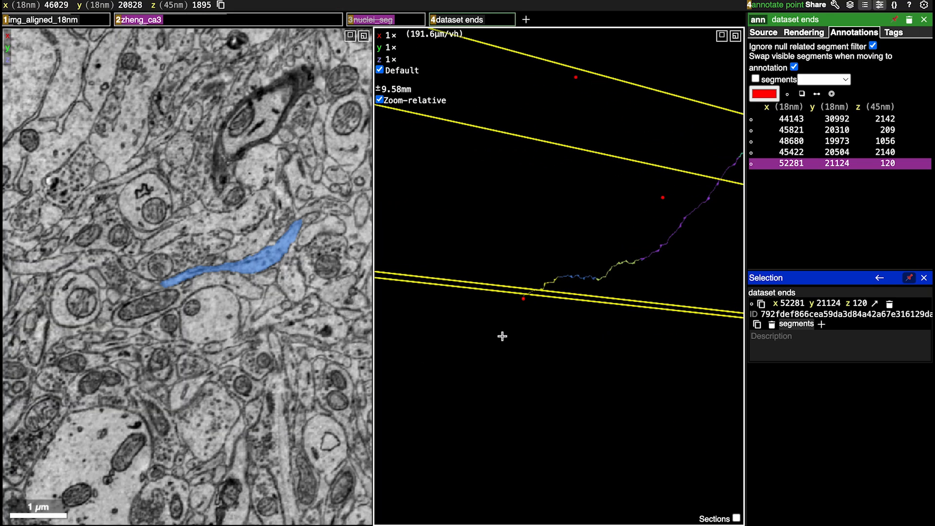
pyautogui.scroll(7, 502, 336)
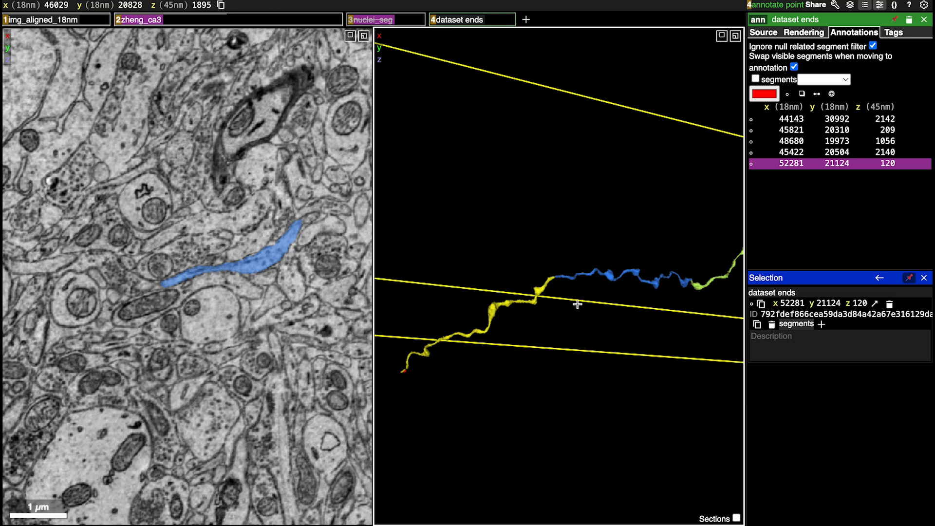
pyautogui.scroll(10, 543, 285)
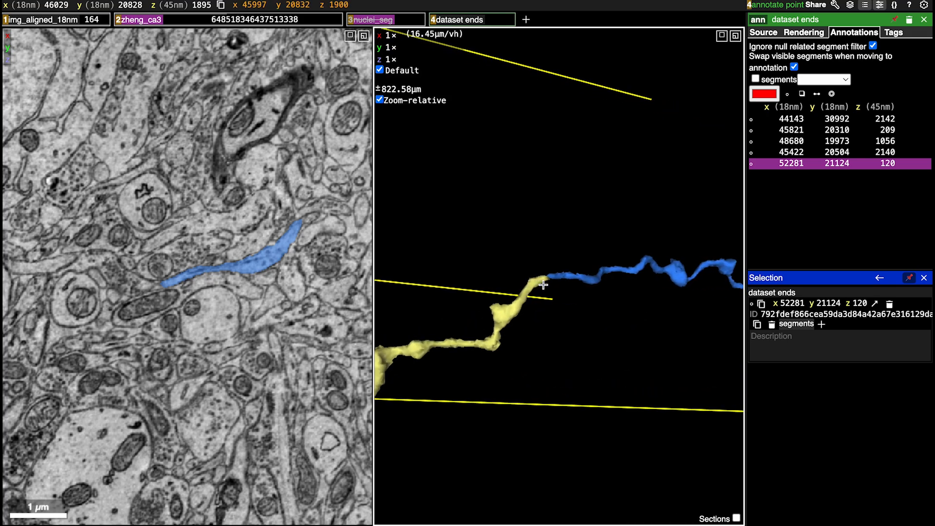
pyautogui.moveTo(532, 246); pyautogui.dragTo(565, 360)
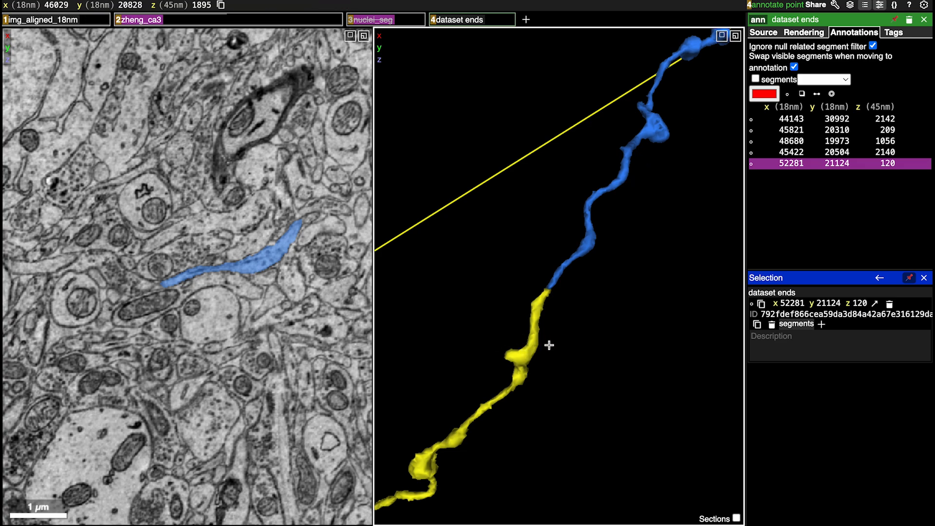
pyautogui.scroll(-15, 553, 315)
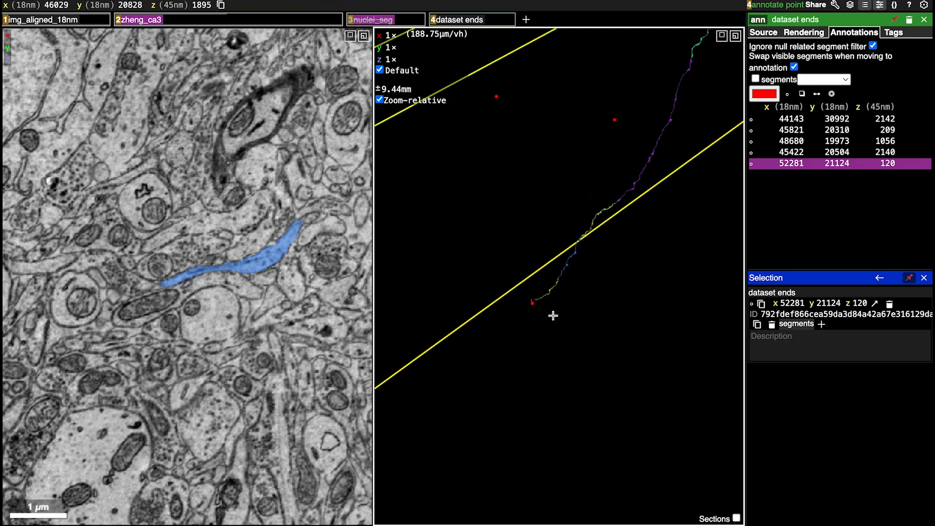
pyautogui.scroll(5, 553, 316)
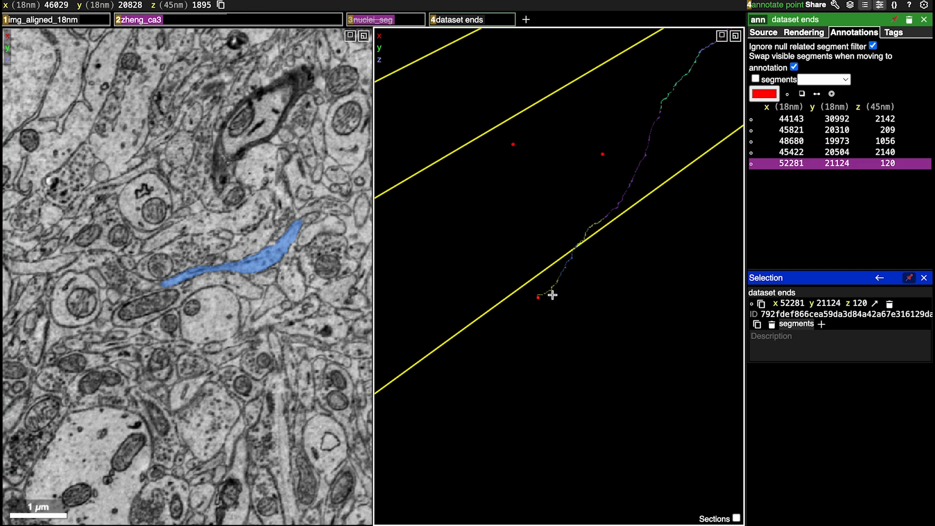
pyautogui.scroll(10, 552, 295)
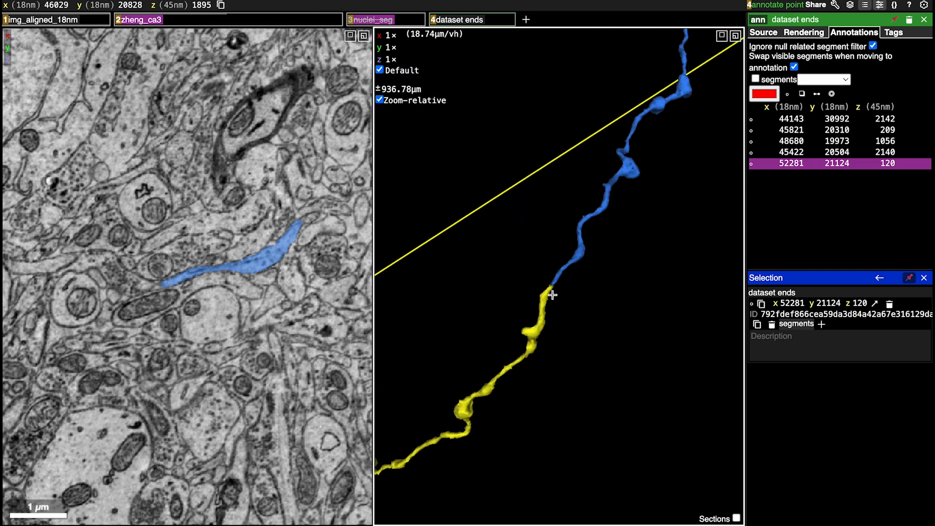
pyautogui.scroll(5, 553, 295)
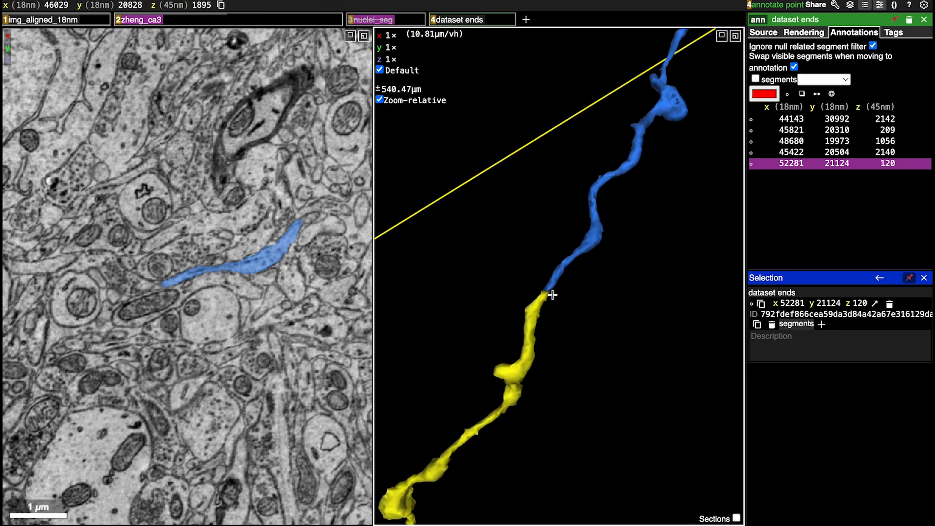
pyautogui.scroll(5, 535, 299)
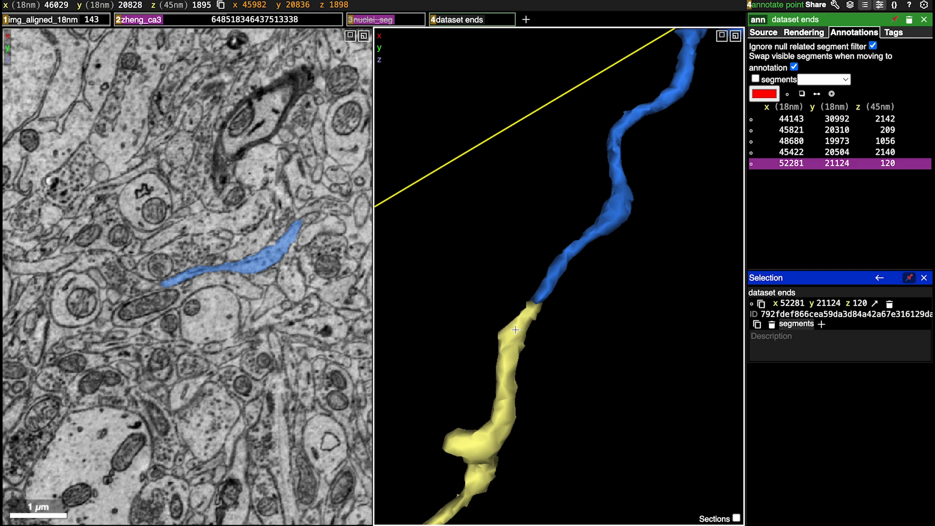
# Queue a merge in the zheng_ca3 layer with a line linking the yellow segment's tip to the adjoining blue segment near z 1895
pyautogui.hotkey('shift', 'm')
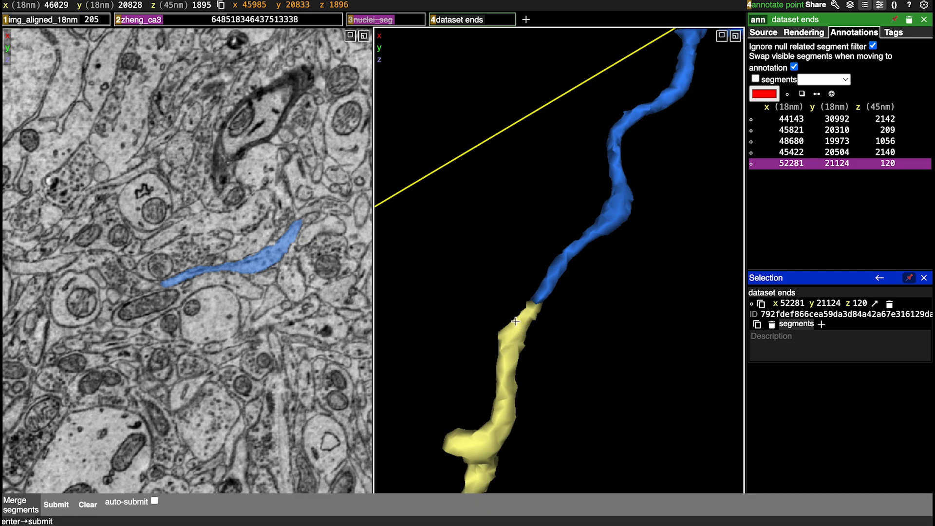
pyautogui.keyDown('ctrl'); pyautogui.click(524, 318); pyautogui.keyUp('ctrl')
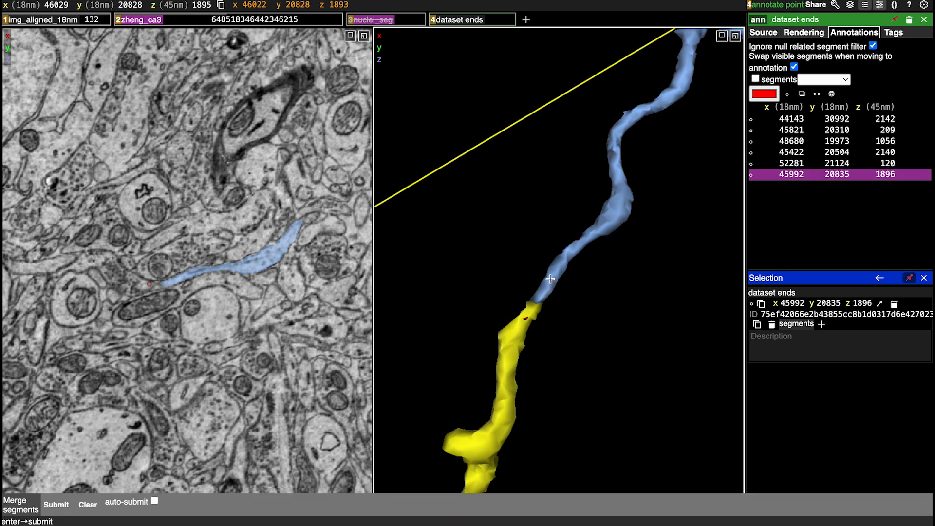
pyautogui.click(909, 174)
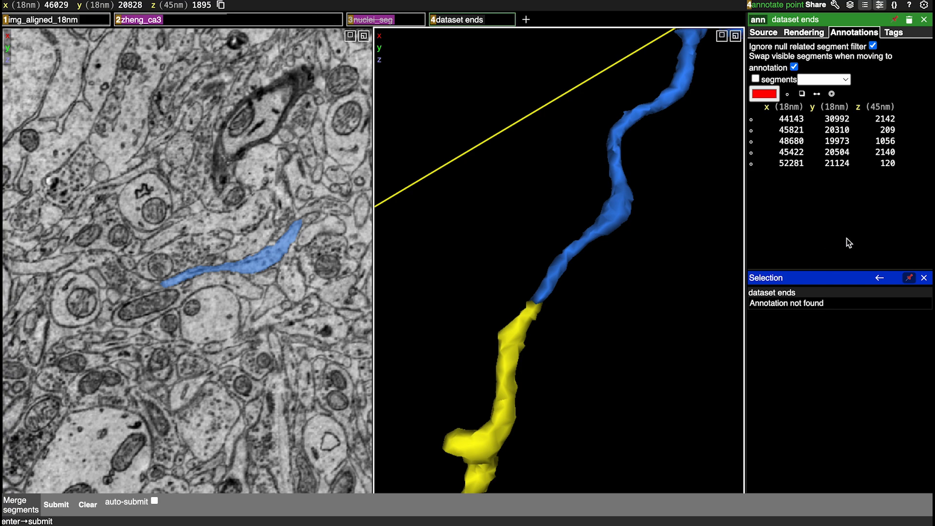
pyautogui.keyDown('ctrl'); pyautogui.click(210, 20); pyautogui.keyUp('ctrl')
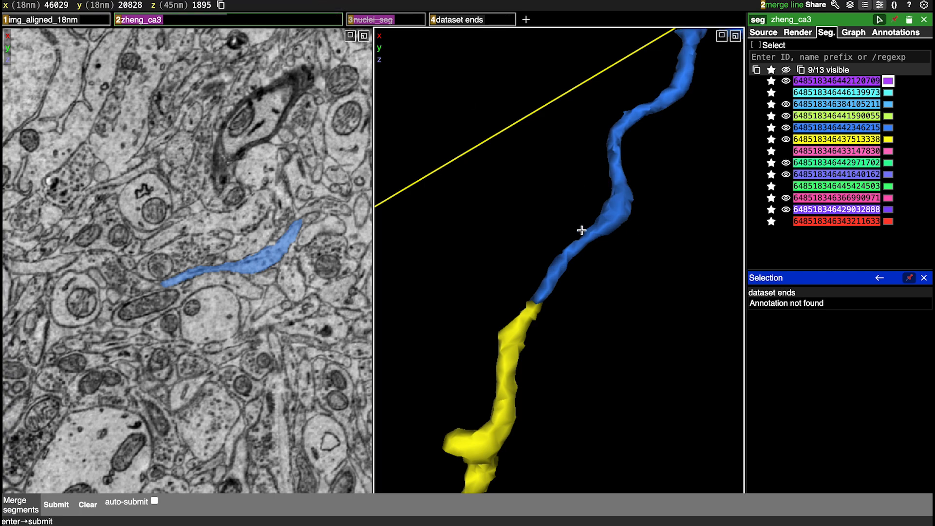
pyautogui.moveTo(550, 334); pyautogui.dragTo(524, 323)
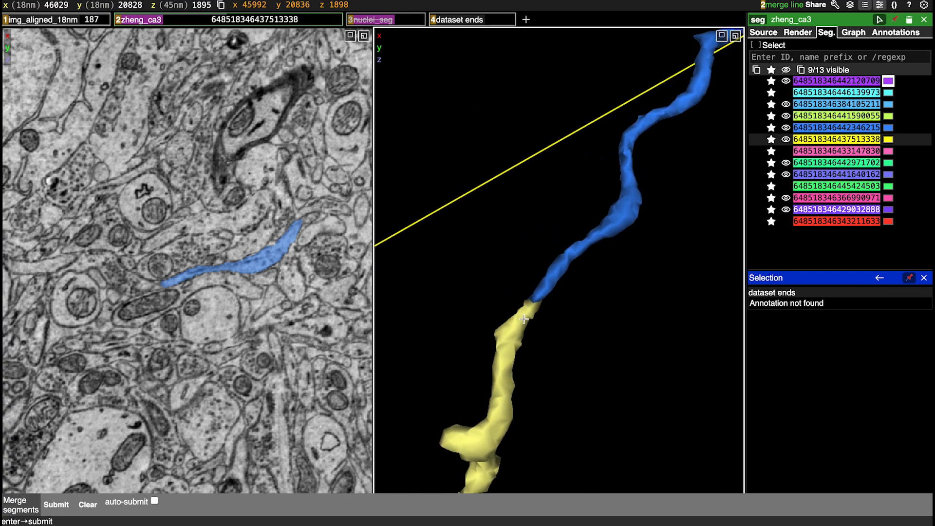
pyautogui.click(523, 311)
pyautogui.click(532, 304)
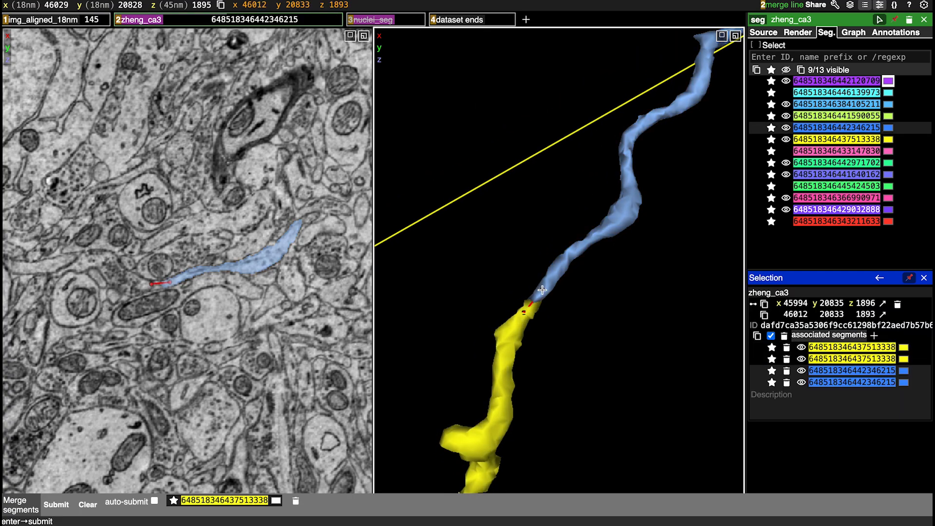
pyautogui.scroll(-5, 645, 233)
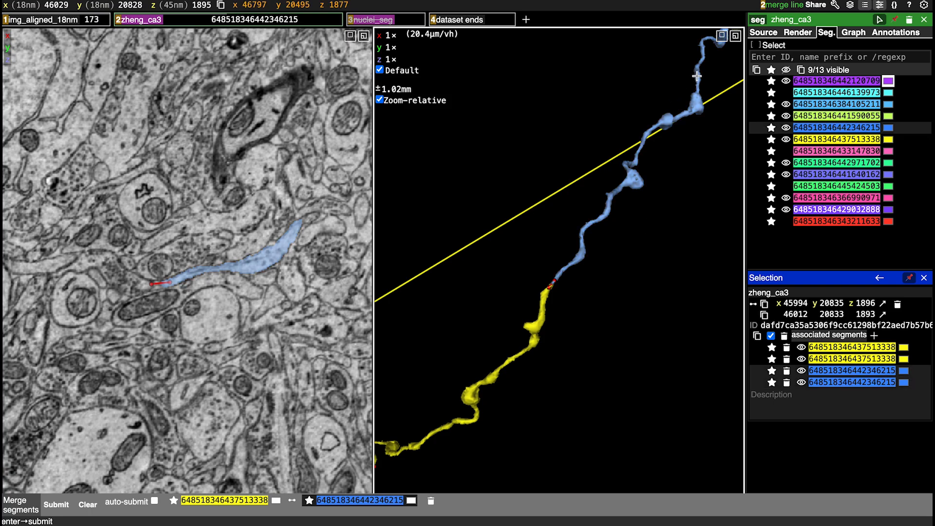
# Queue a merge with a line linking the blue segment's tip to the adjoining lime-green segment near z 1887
pyautogui.rightClick(697, 76)
pyautogui.rightClick(618, 191)
pyautogui.scroll(3, 576, 263)
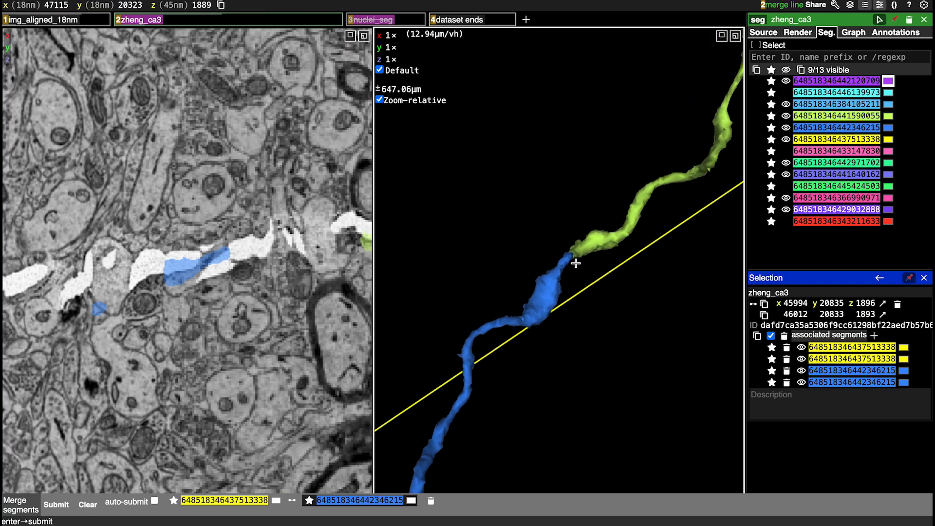
pyautogui.scroll(10, 576, 263)
pyautogui.rightClick(590, 200)
pyautogui.moveTo(529, 221); pyautogui.dragTo(549, 284)
pyautogui.keyDown('ctrl'); pyautogui.click(563, 247); pyautogui.keyUp('ctrl')
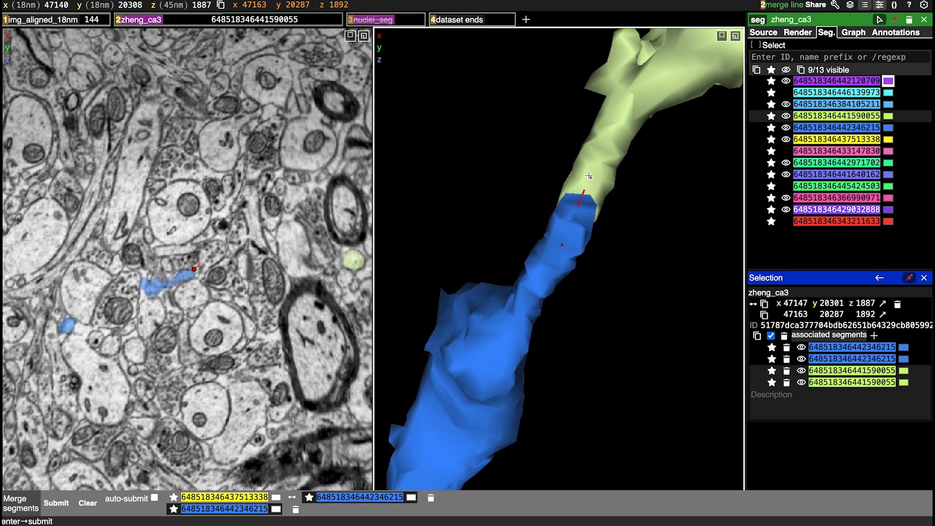
pyautogui.keyDown('ctrl'); pyautogui.click(590, 176); pyautogui.keyUp('ctrl')
# Queue a merge with a line bridging the gap between the lime-green segment's far tip and the purple segment near z 1659
pyautogui.scroll(-10, 649, 287)
pyautogui.scroll(-12, 649, 287)
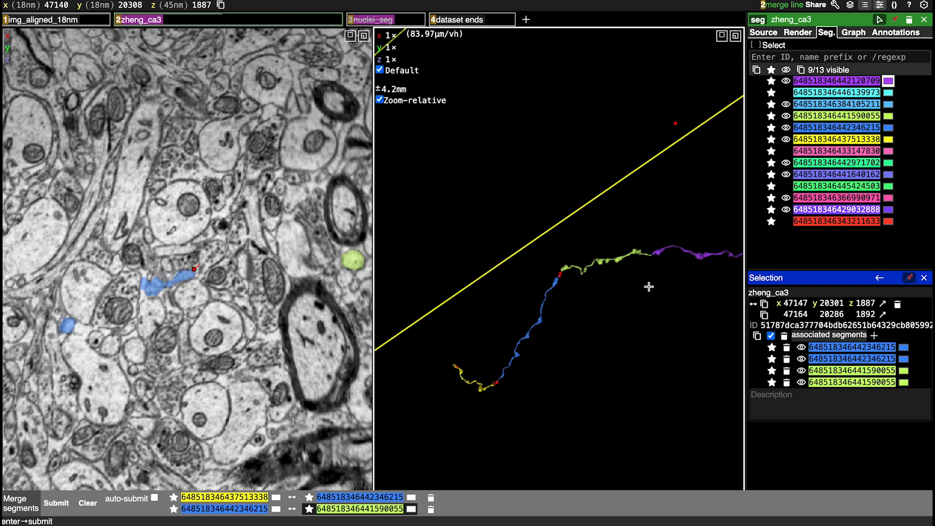
pyautogui.rightClick(634, 259)
pyautogui.scroll(6, 568, 314)
pyautogui.scroll(8, 571, 304)
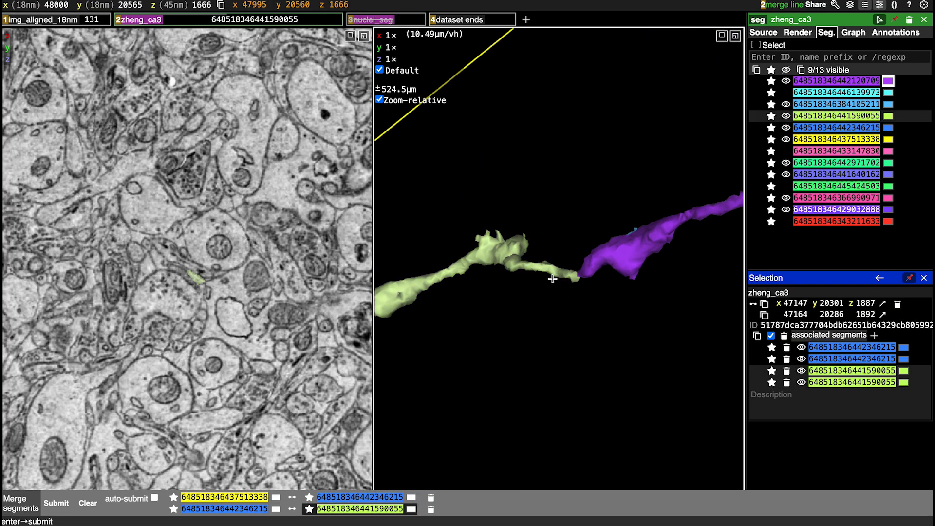
pyautogui.scroll(4, 552, 279)
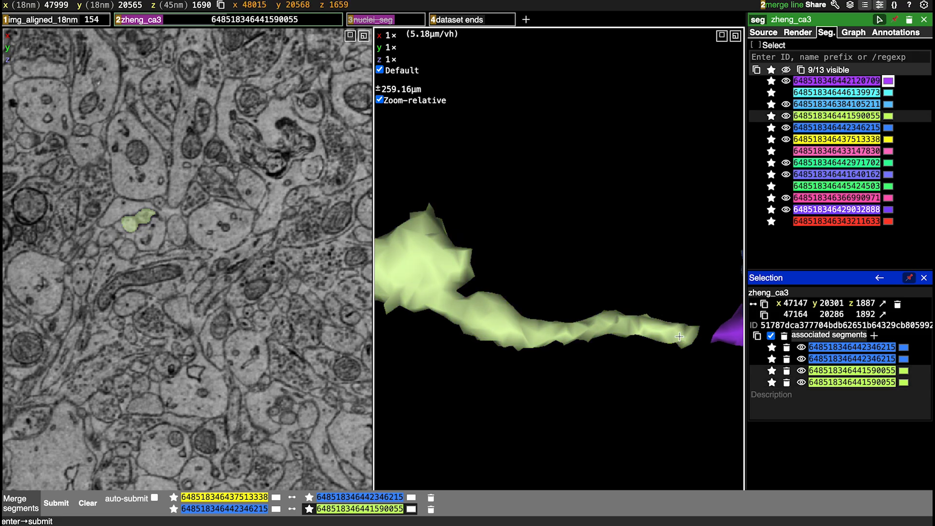
pyautogui.click(680, 336)
pyautogui.click(732, 335)
# Queue a merge with a line attaching the small light-blue fragment to the adjacent purple segment near z 1662
pyautogui.rightClick(729, 323)
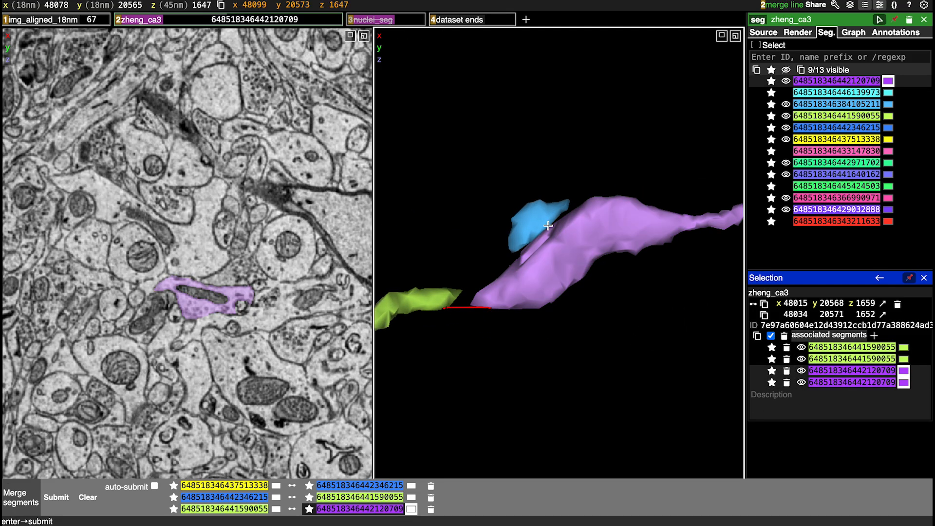
pyautogui.click(530, 218)
pyautogui.click(566, 243)
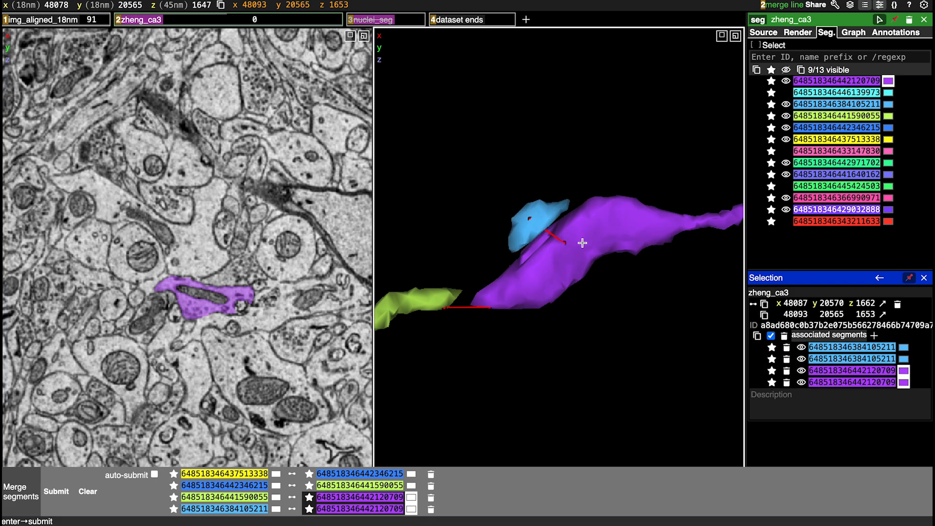
# Queue a merge with a line linking the purple segment's other end to the adjoining green segment near z 583
pyautogui.scroll(-10, 652, 250)
pyautogui.scroll(-5, 651, 253)
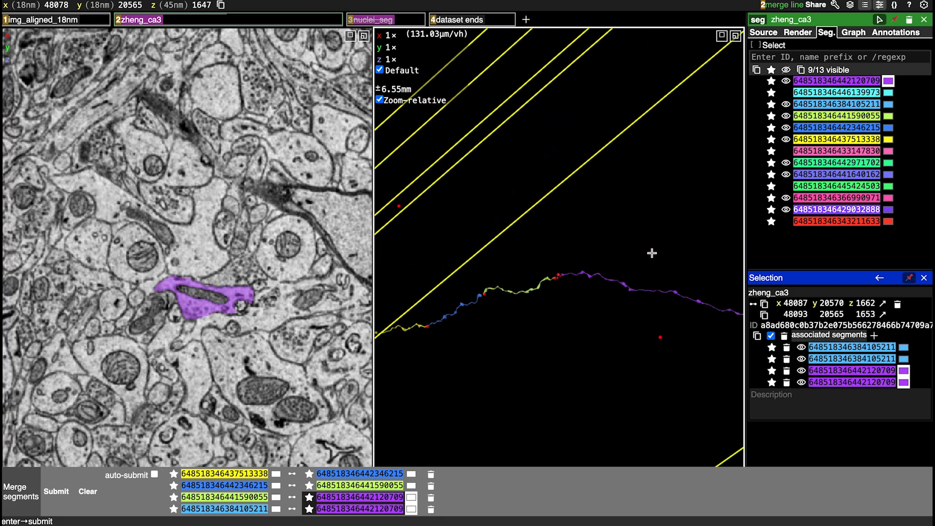
pyautogui.rightClick(697, 306)
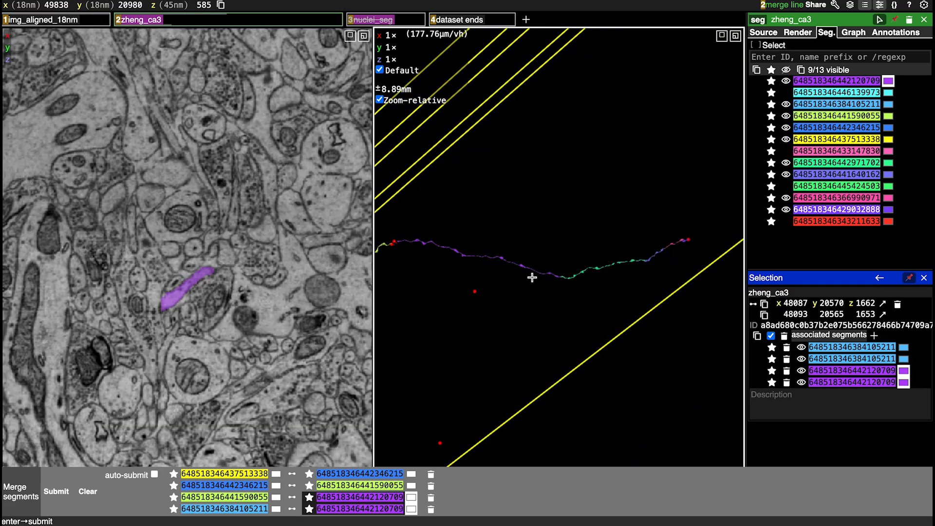
pyautogui.scroll(15, 532, 277)
pyautogui.rightClick(659, 249)
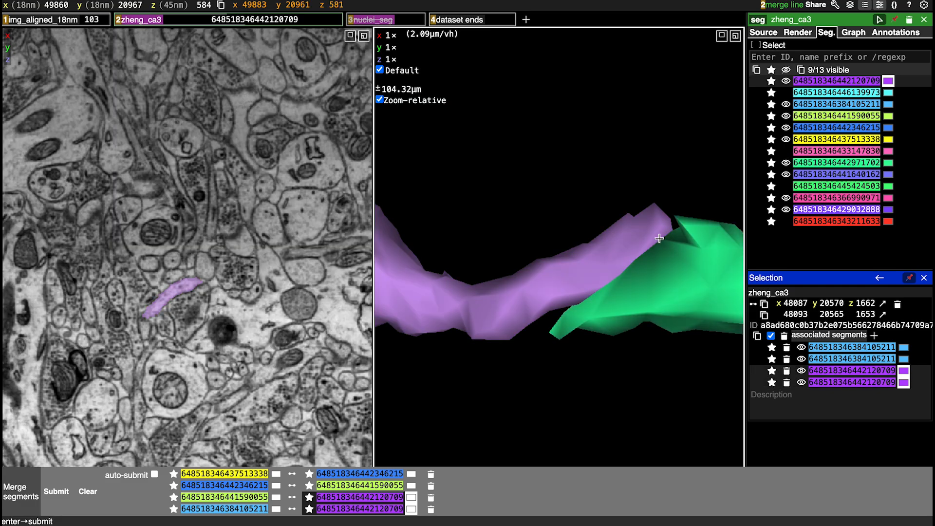
pyautogui.click(594, 263)
pyautogui.click(620, 329)
# Queue a merge with a line linking the green segment's far end to the slate-blue segment near z 253
pyautogui.scroll(-10, 609, 346)
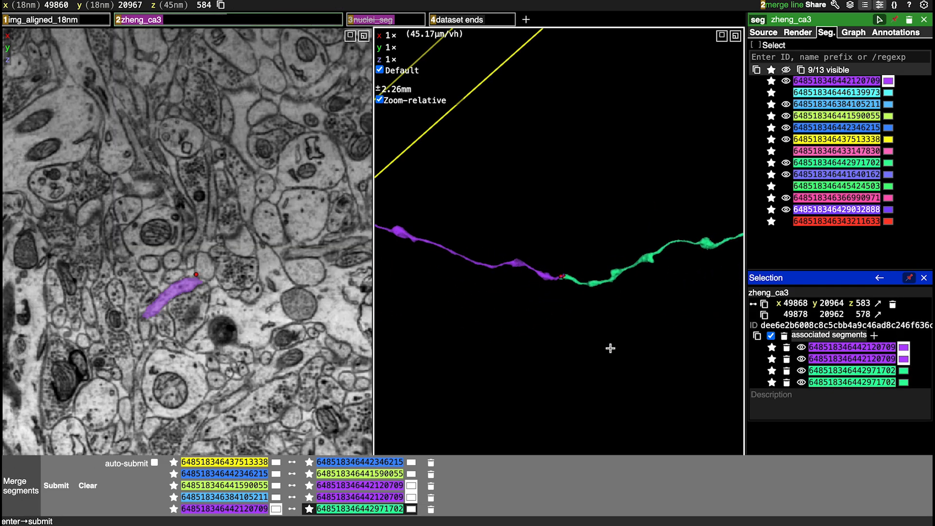
pyautogui.scroll(-3, 618, 326)
pyautogui.rightClick(671, 255)
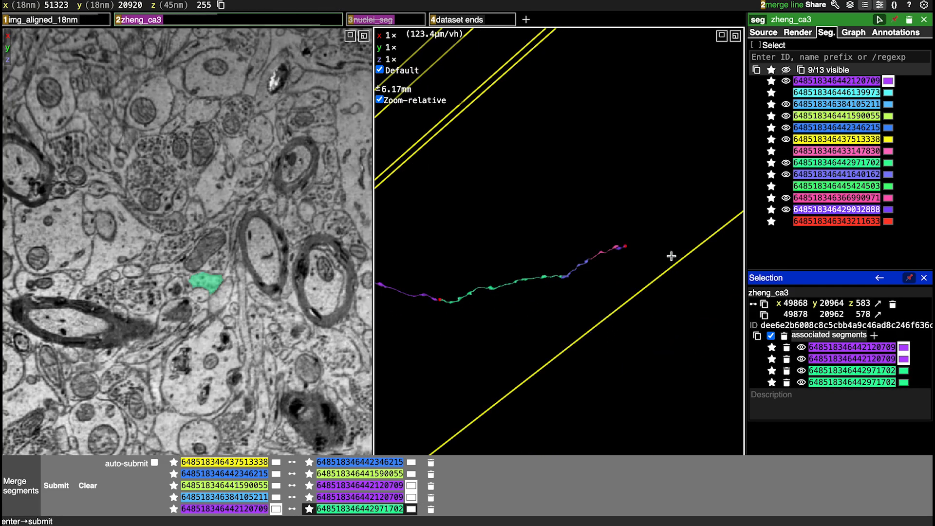
pyautogui.scroll(10, 584, 266)
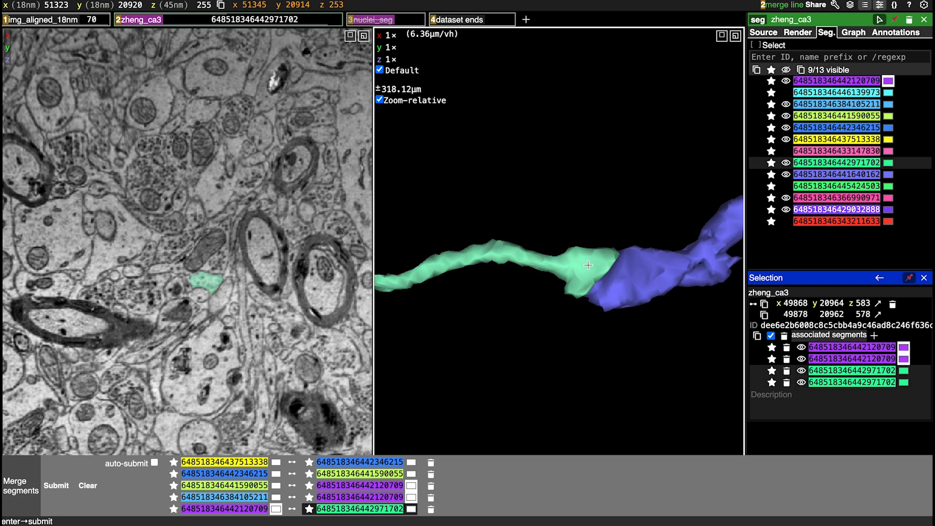
pyautogui.click(588, 265)
pyautogui.click(618, 265)
# Queue a merge with a line linking the slate-blue segment's tip to the pink segment near z 212
pyautogui.scroll(-5, 619, 265)
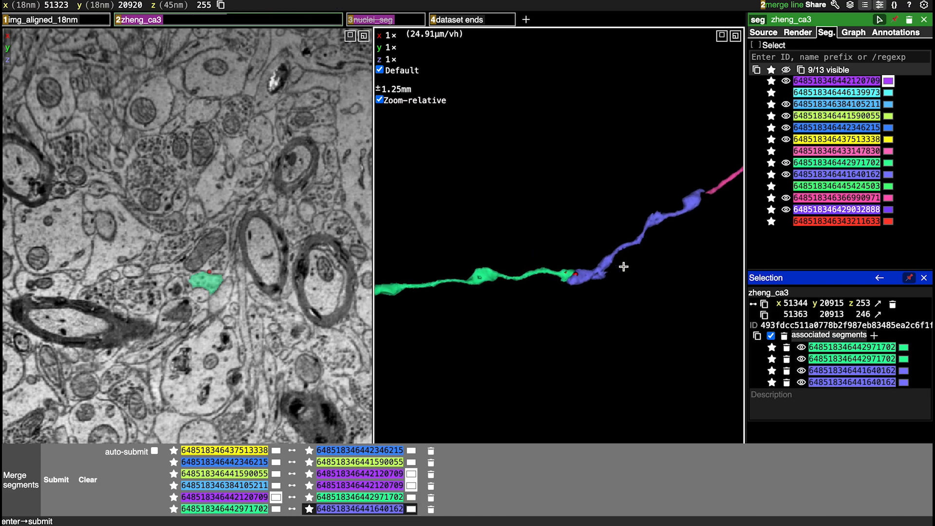
pyautogui.rightClick(671, 210)
pyautogui.scroll(5, 601, 271)
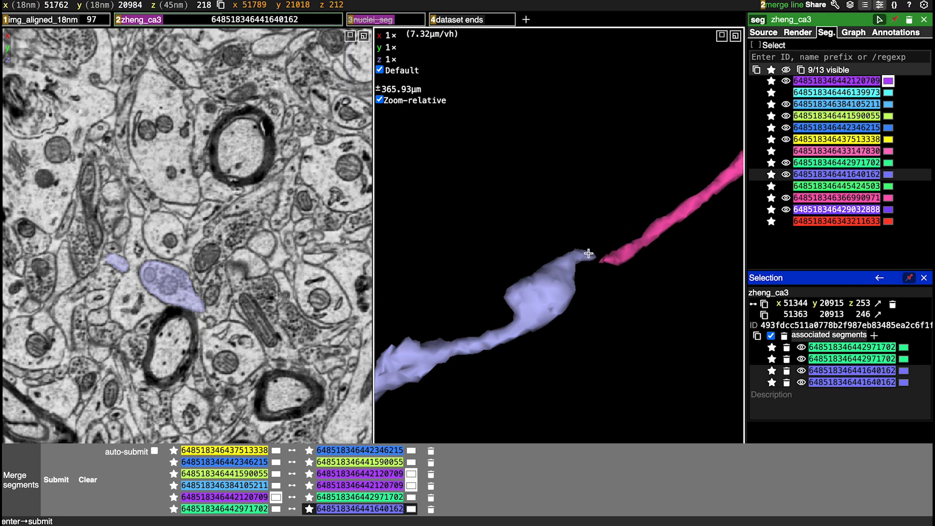
pyautogui.click(588, 253)
pyautogui.click(608, 257)
# Queue a merge with a line linking the pink segment's far end to the last violet segment near z 161
pyautogui.scroll(-3, 653, 271)
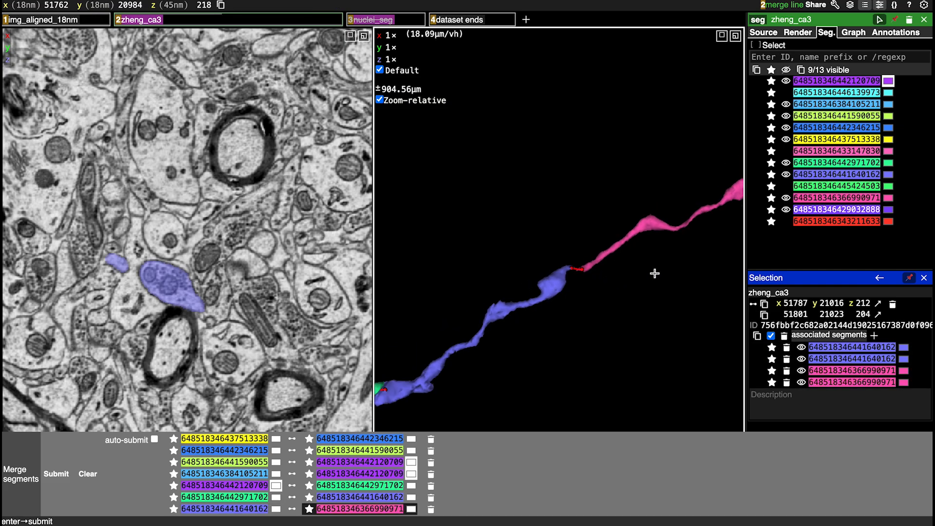
pyautogui.scroll(-2, 655, 273)
pyautogui.rightClick(672, 233)
pyautogui.scroll(8, 594, 317)
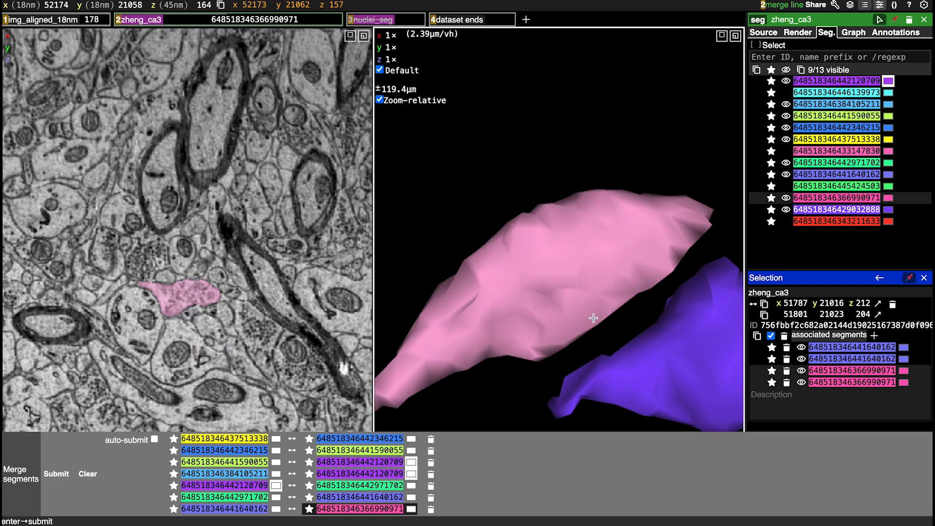
pyautogui.scroll(1, 593, 318)
pyautogui.click(594, 290)
pyautogui.click(681, 347)
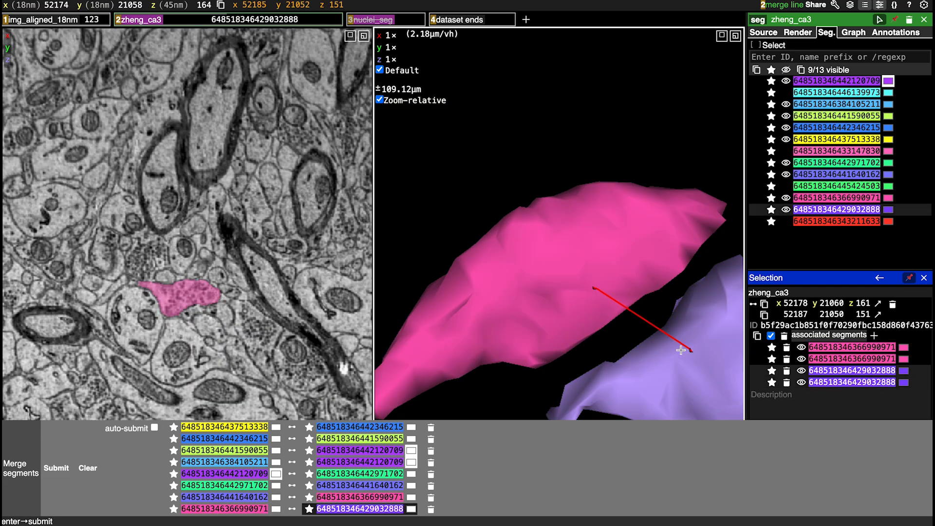
# Submit all queued merges and inspect the resulting axon along its full length from several angles
pyautogui.scroll(-15, 680, 349)
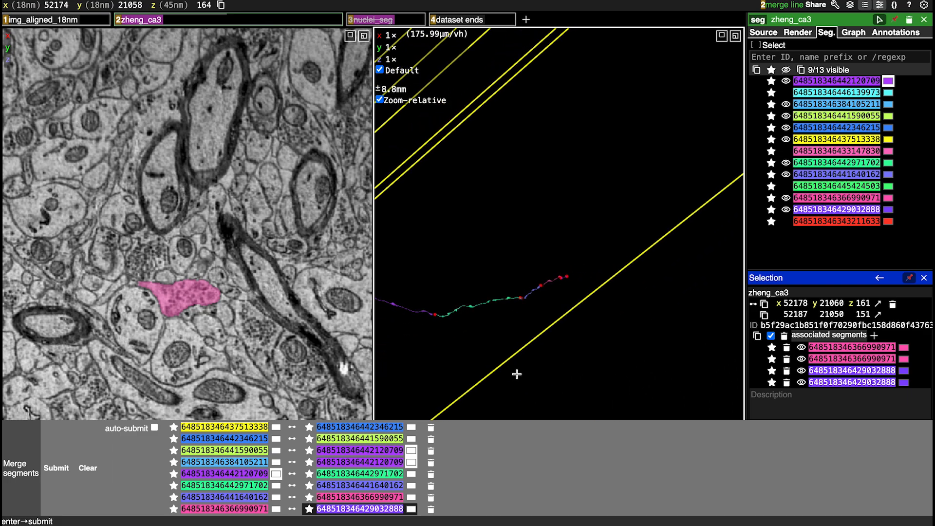
pyautogui.press('Return')
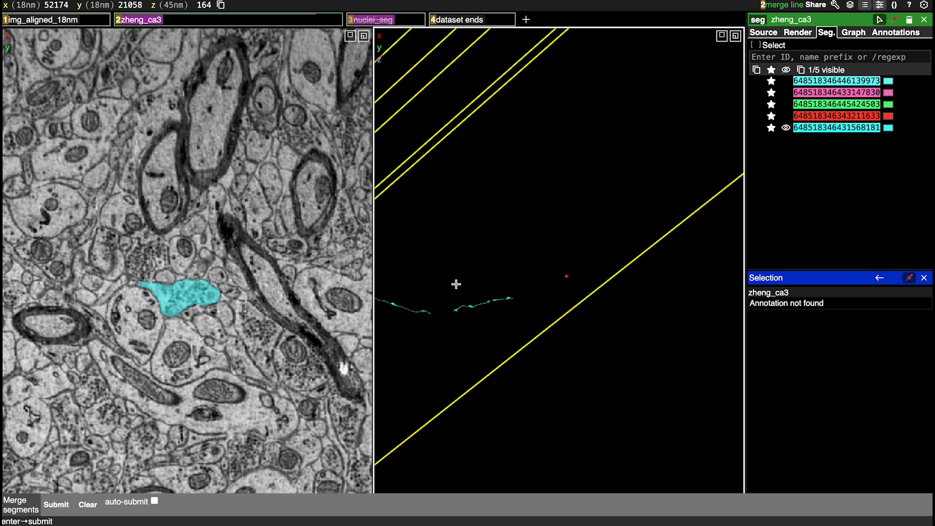
pyautogui.rightClick(462, 307)
pyautogui.moveTo(462, 306); pyautogui.dragTo(505, 258)
pyautogui.keyDown('ctrl'); pyautogui.scroll(-5, 516, 326); pyautogui.keyUp('ctrl')
pyautogui.keyDown('ctrl'); pyautogui.scroll(4, 516, 327); pyautogui.keyUp('ctrl')
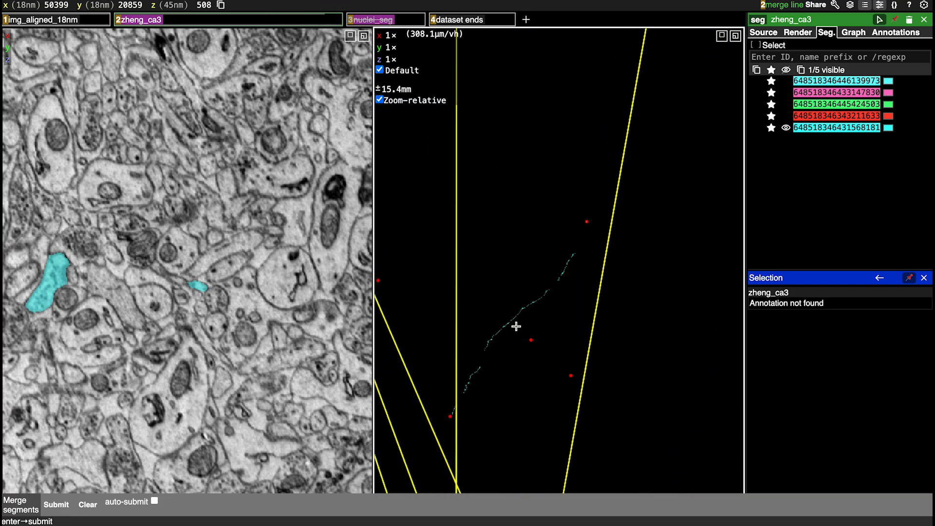
pyautogui.keyDown('ctrl'); pyautogui.scroll(-2, 517, 327); pyautogui.keyUp('ctrl')
pyautogui.keyDown('ctrl'); pyautogui.scroll(2, 516, 326); pyautogui.keyUp('ctrl')
pyautogui.rightClick(515, 317)
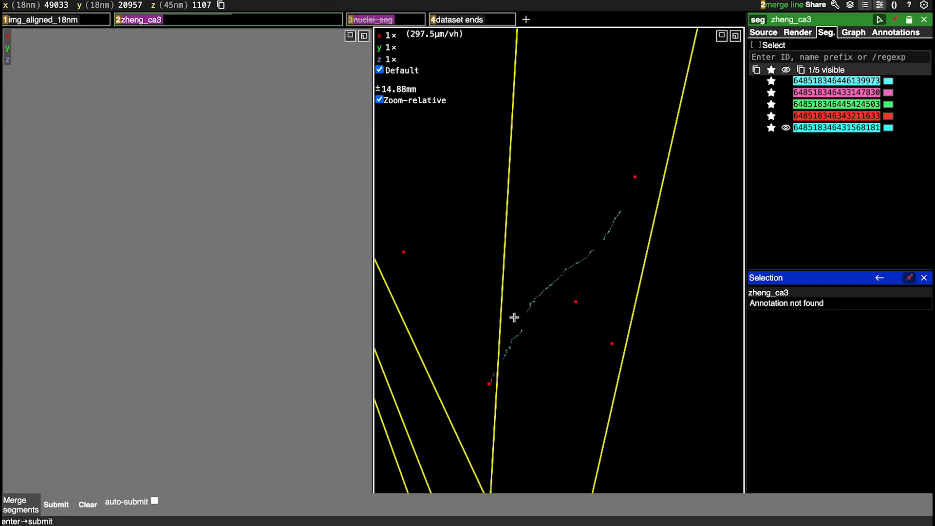
pyautogui.moveTo(587, 340); pyautogui.dragTo(487, 249)
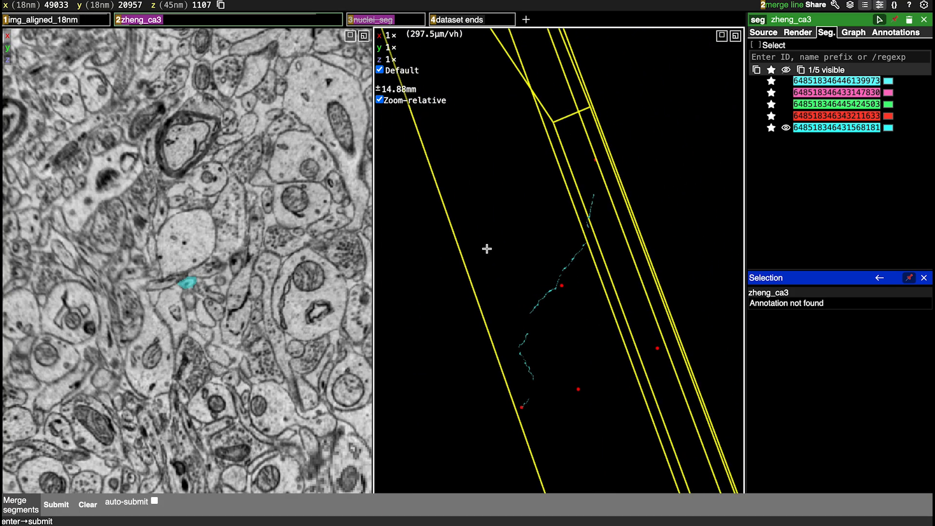
# Show all five listed segments and examine where the merged axon crosses the other cyan segment
pyautogui.click(786, 71)
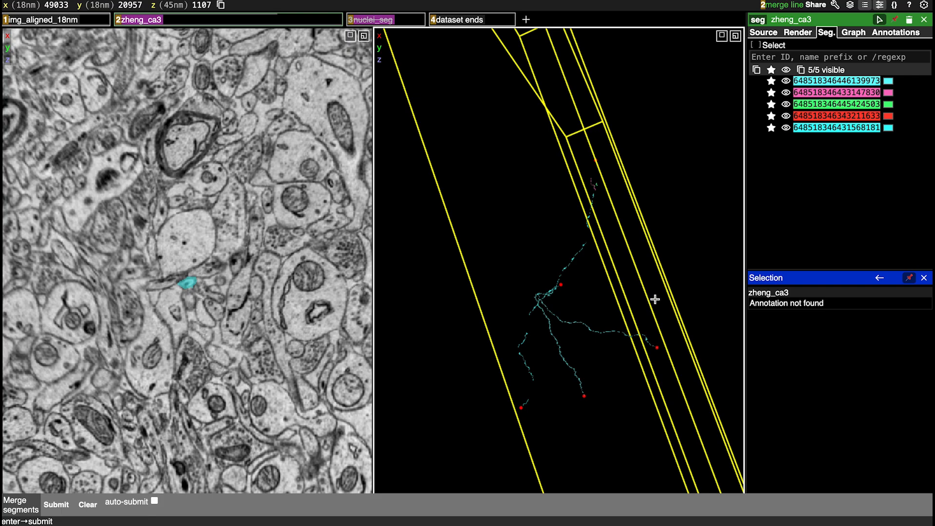
pyautogui.moveTo(655, 299); pyautogui.dragTo(564, 306)
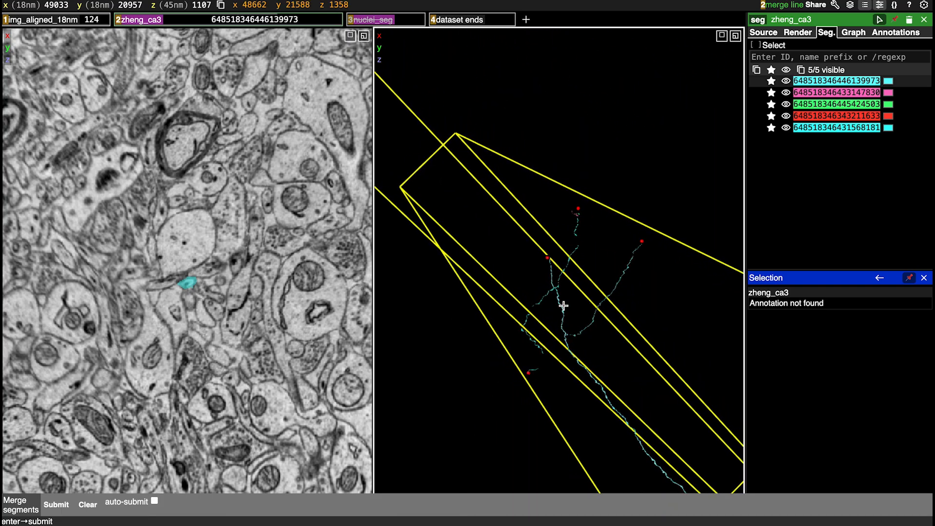
pyautogui.scroll(8, 564, 306)
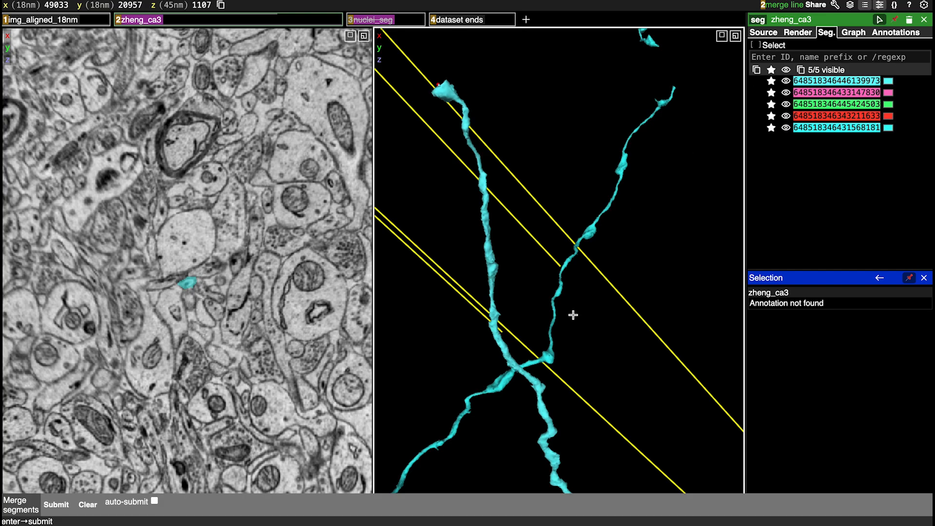
pyautogui.click(889, 81)
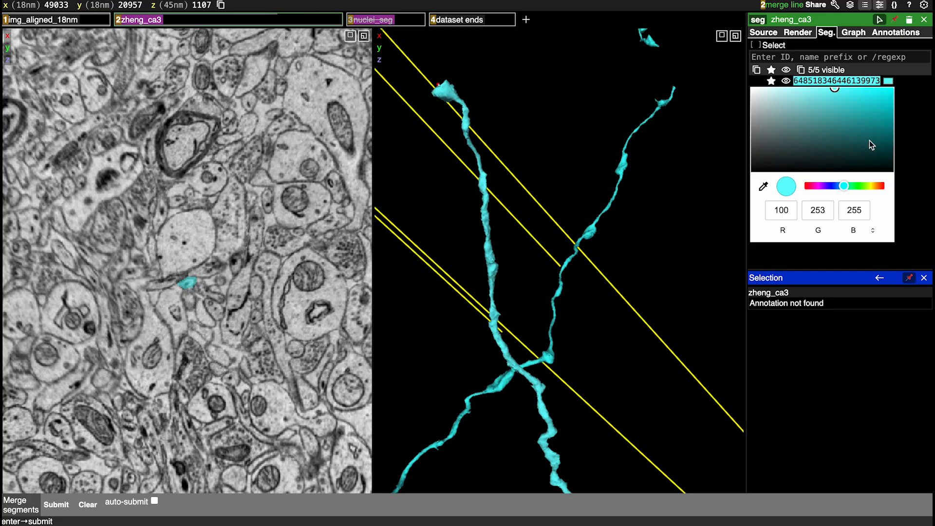
pyautogui.click(821, 187)
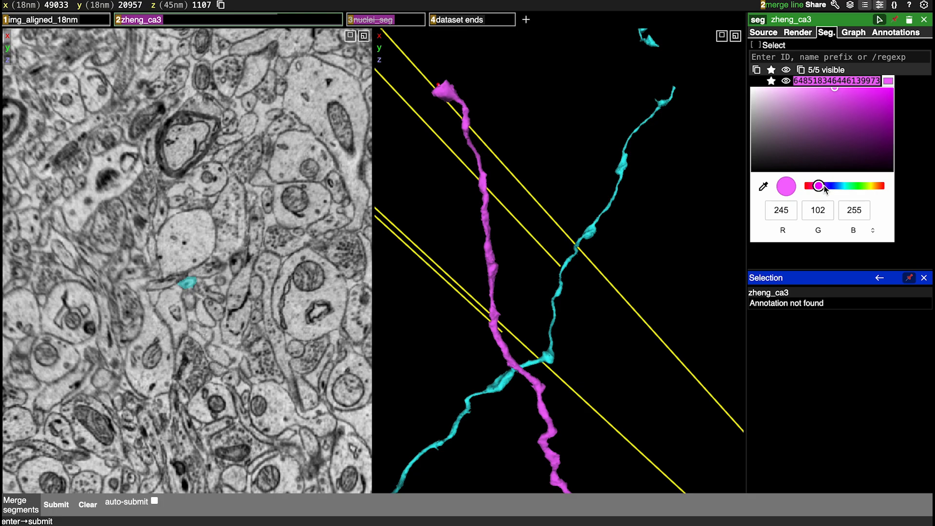
pyautogui.click(825, 188)
pyautogui.click(637, 275)
# Leave the merge line tool and examine the pink and green fragments beside the merged axon near z 265 from several angles
pyautogui.scroll(-5, 578, 342)
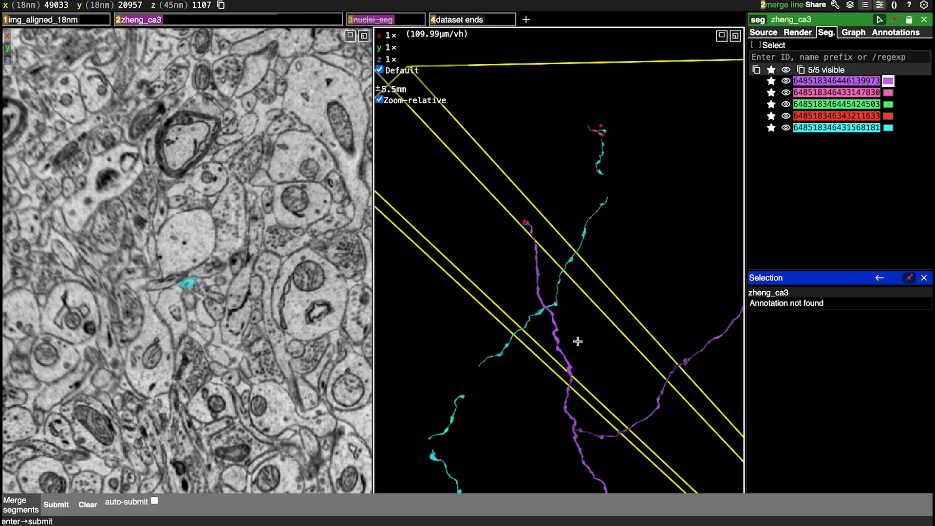
pyautogui.scroll(-5, 577, 342)
pyautogui.moveTo(578, 341); pyautogui.dragTo(617, 271)
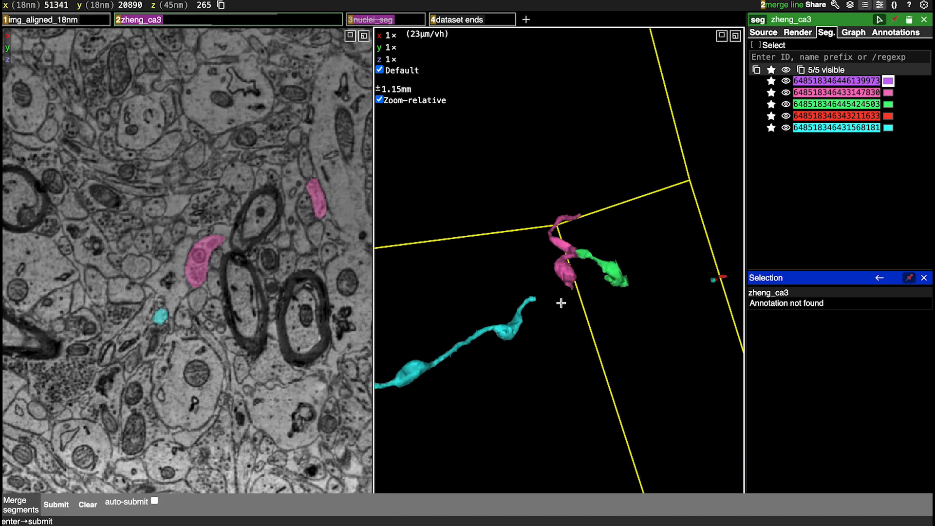
pyautogui.scroll(5, 561, 303)
pyautogui.moveTo(560, 299); pyautogui.dragTo(507, 336)
pyautogui.scroll(-8, 507, 336)
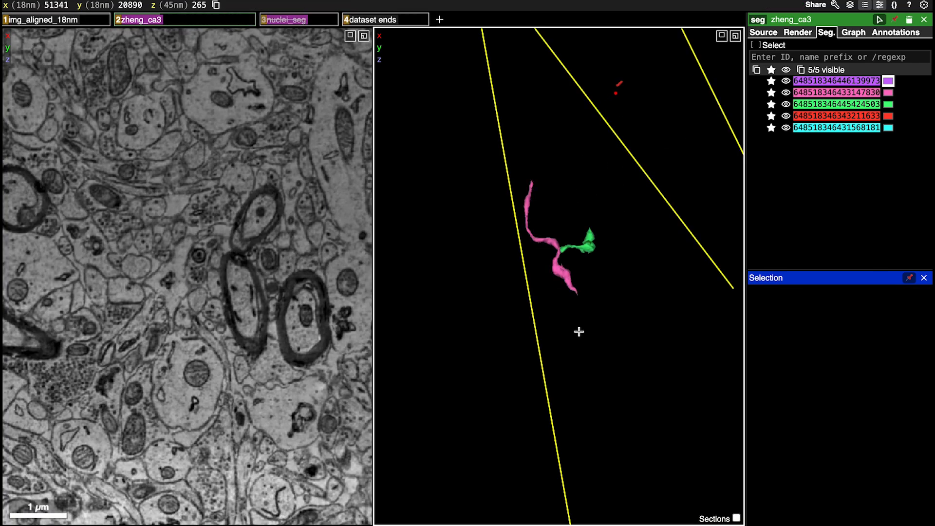
pyautogui.moveTo(703, 341); pyautogui.dragTo(586, 317)
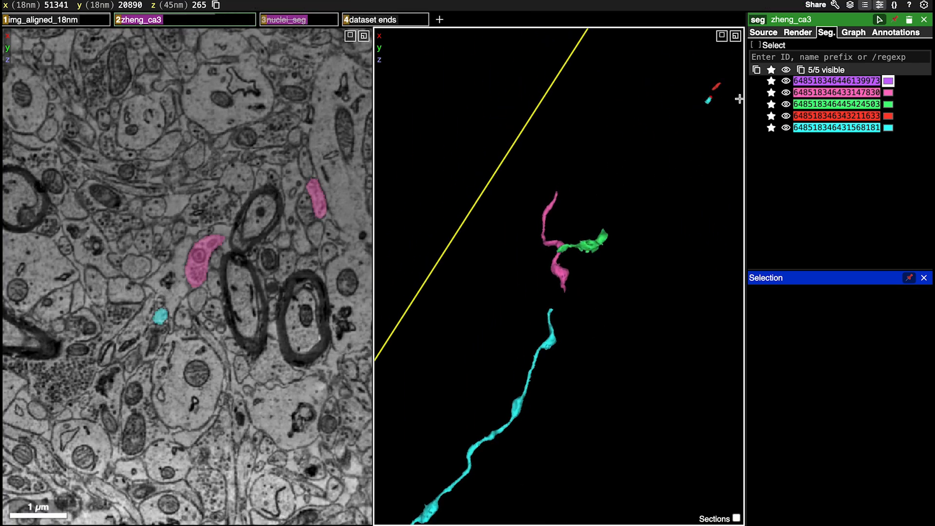
# Toggle the red fragment's visibility to locate it near the axon's end, leaving it hidden
pyautogui.click(786, 116)
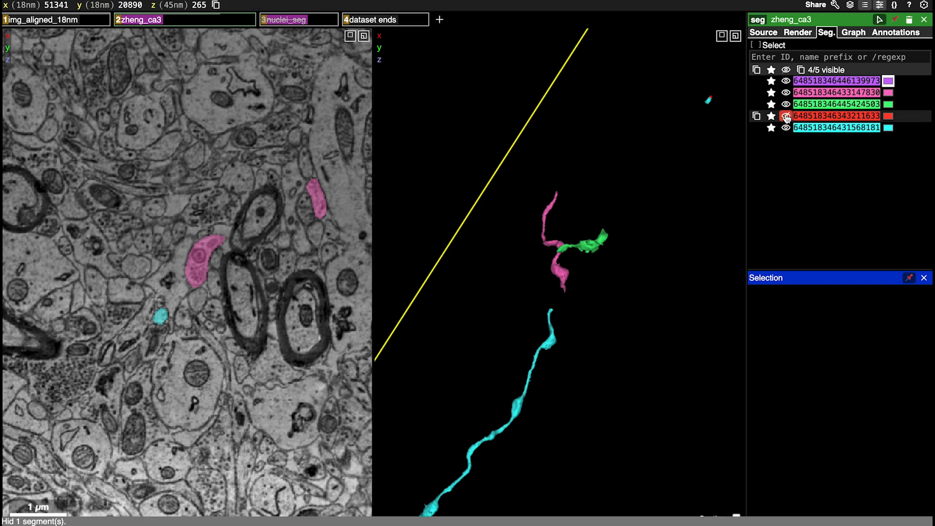
pyautogui.click(786, 117)
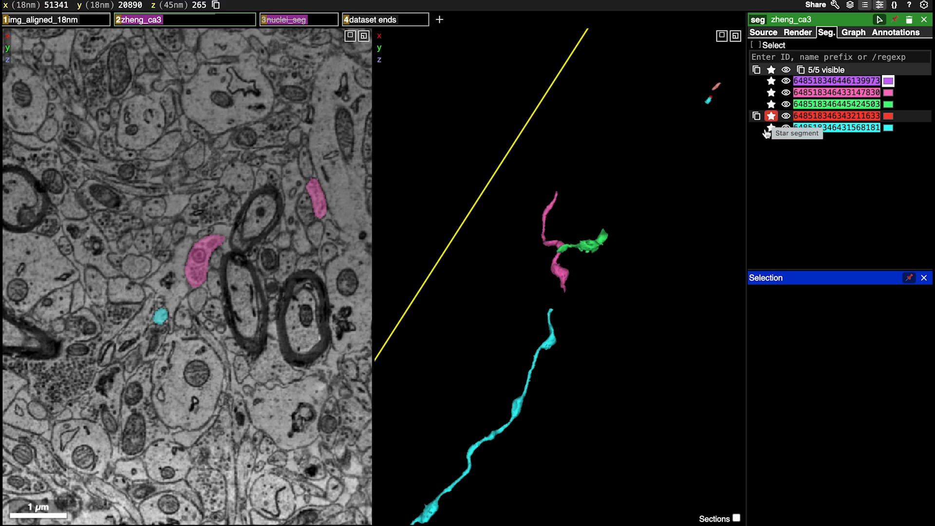
pyautogui.click(786, 115)
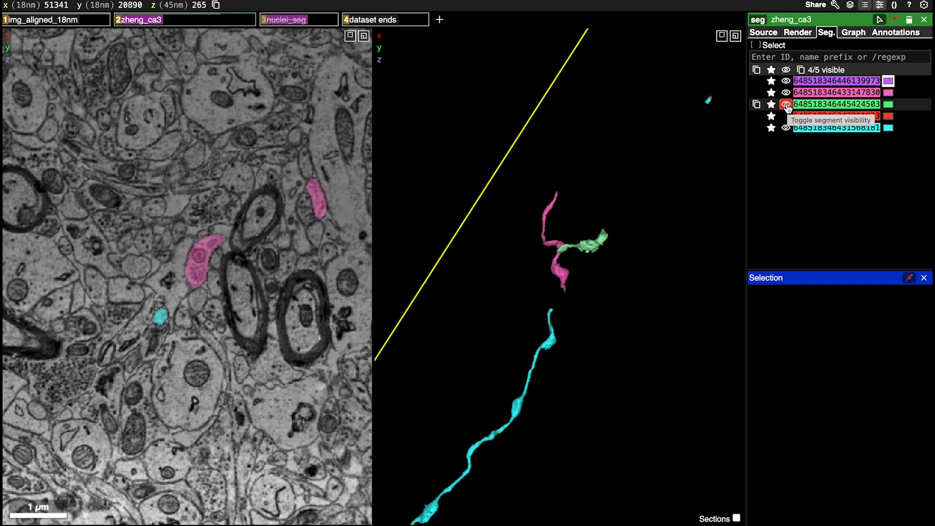
# Hide the green and pink fragments and remove all hidden segments from the list, keeping only the violet and cyan ones
pyautogui.click(786, 104)
pyautogui.click(786, 93)
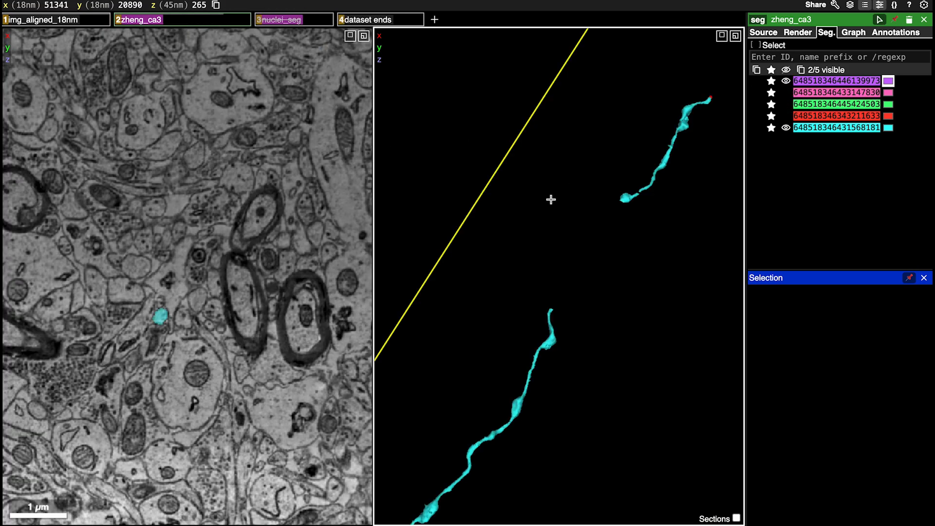
pyautogui.moveTo(550, 200); pyautogui.dragTo(606, 243)
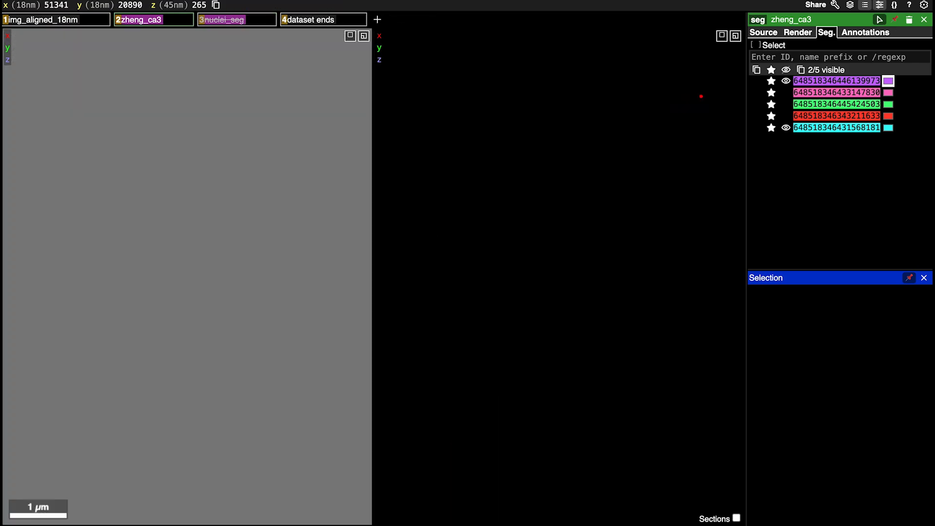
pyautogui.scroll(-10, 556, 341)
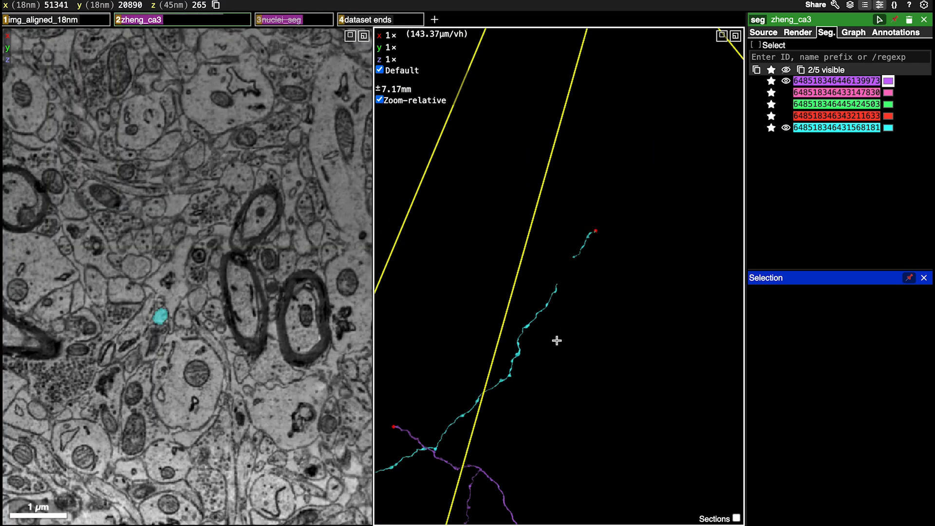
pyautogui.scroll(3, 556, 340)
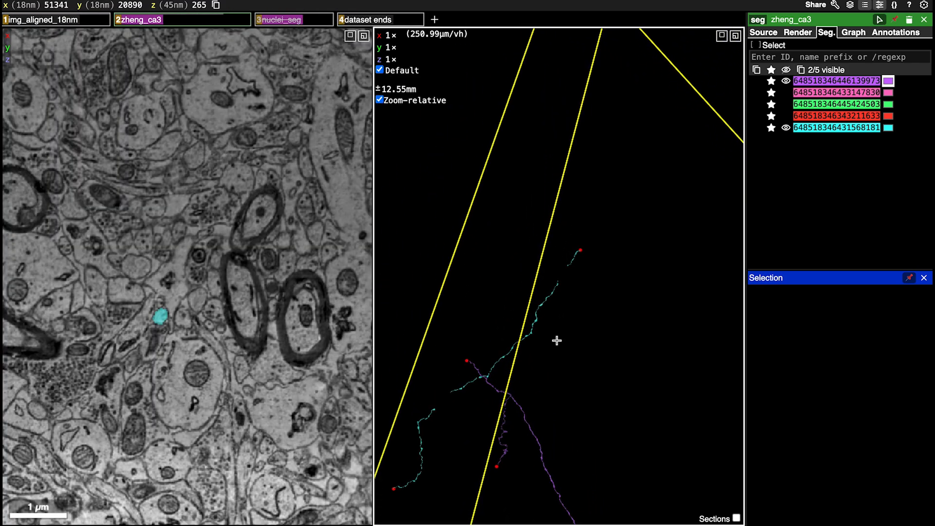
pyautogui.scroll(5, 605, 243)
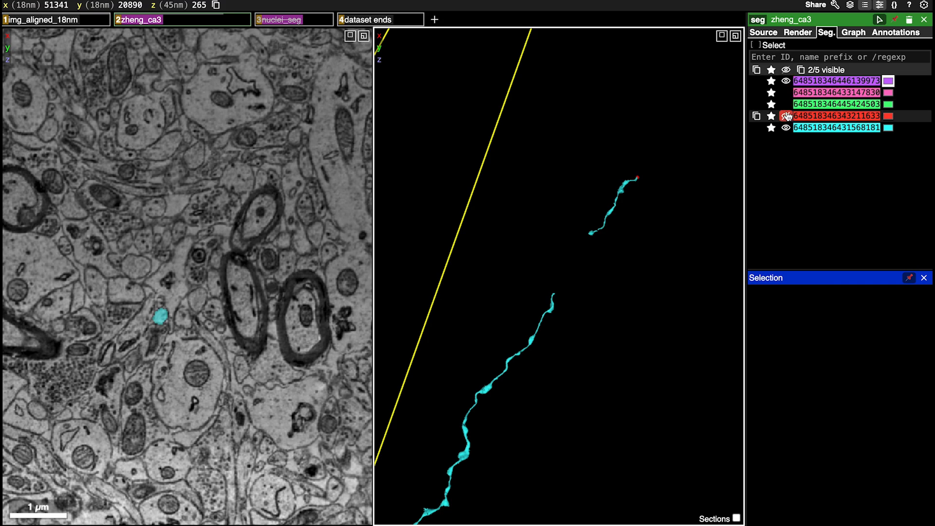
pyautogui.keyDown('shift'); pyautogui.click(772, 70); pyautogui.keyUp('shift')
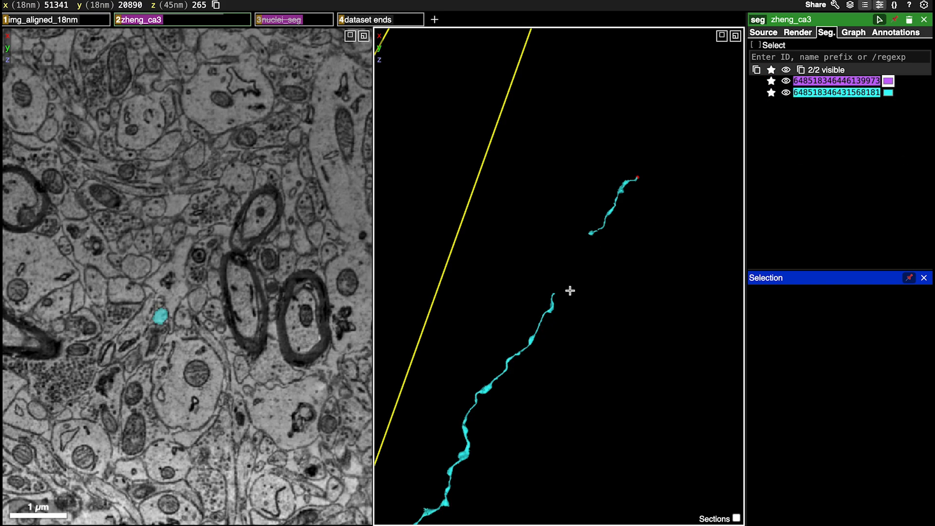
# Recentre the 3D view on the violet axon and examine both remaining axons and their marked ends from several angles
pyautogui.keyDown('ctrl'); pyautogui.scroll(-10, 538, 330); pyautogui.keyUp('ctrl')
pyautogui.rightClick(508, 338)
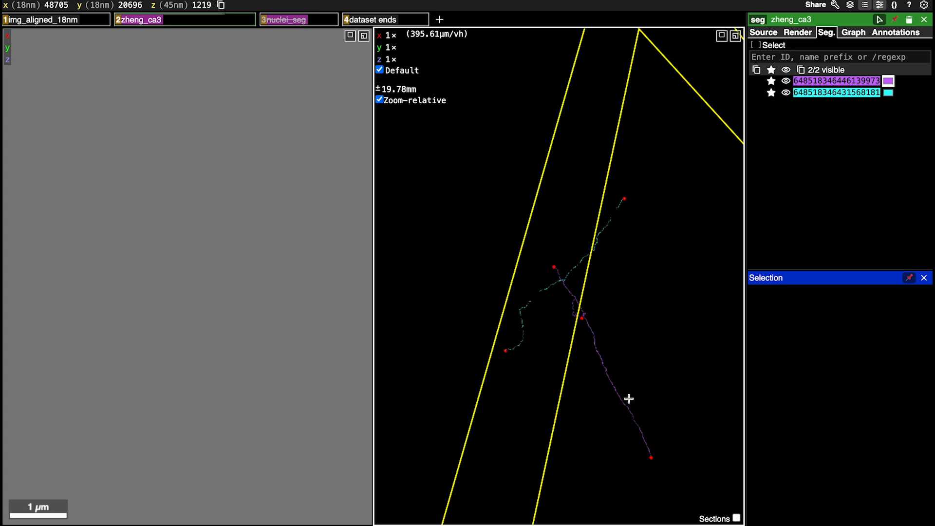
pyautogui.keyDown('ctrl'); pyautogui.scroll(6, 629, 398); pyautogui.keyUp('ctrl')
pyautogui.moveTo(634, 393); pyautogui.dragTo(511, 405)
pyautogui.keyDown('ctrl'); pyautogui.scroll(-7, 513, 406); pyautogui.keyUp('ctrl')
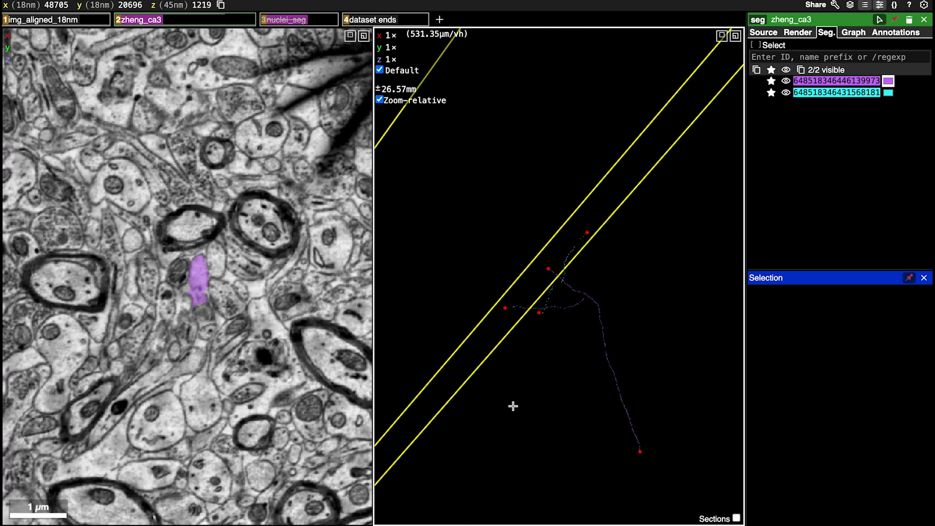
pyautogui.keyDown('ctrl'); pyautogui.scroll(7, 513, 407); pyautogui.keyUp('ctrl')
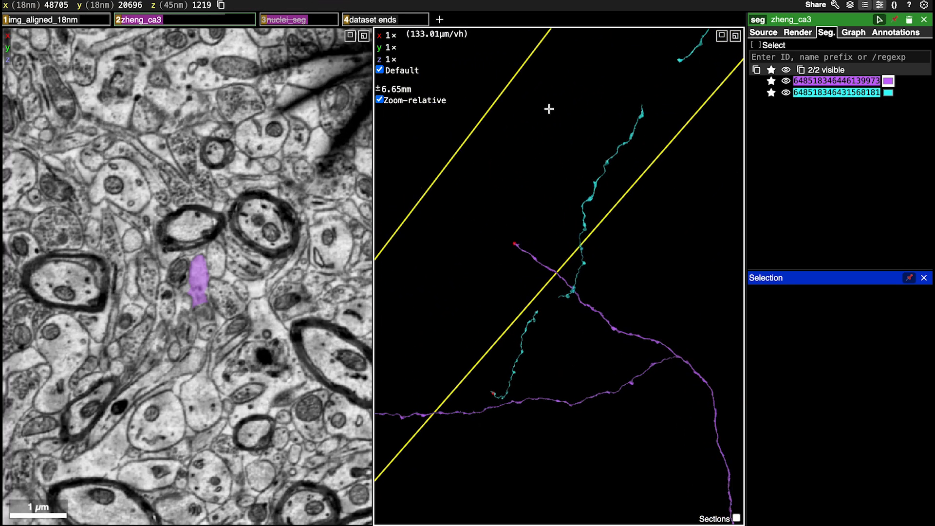
# Share the current view, switch to the CA3 Cit Sci. Proofreading sheet, and record the link as row 9's Final Link with Status Done
pyautogui.click(815, 6)
pyautogui.hotkey('alt', 'Tab')
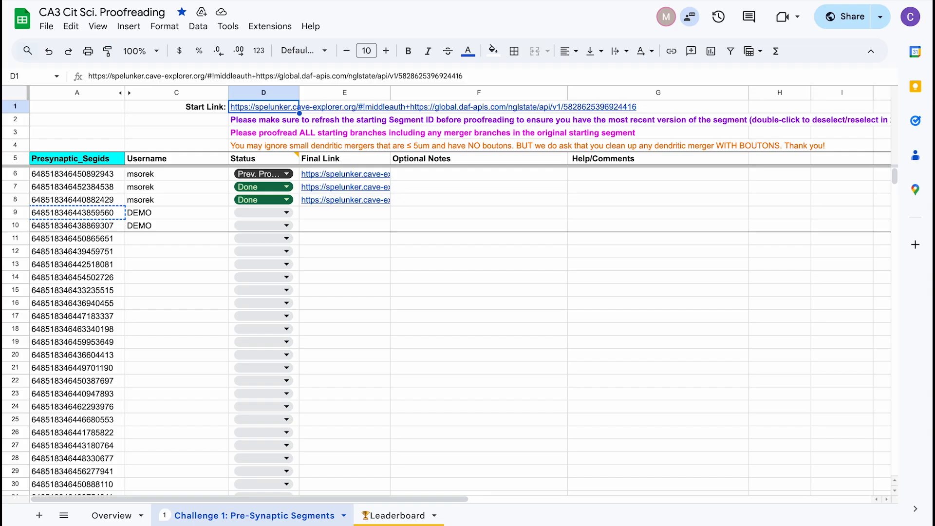
pyautogui.click(355, 216)
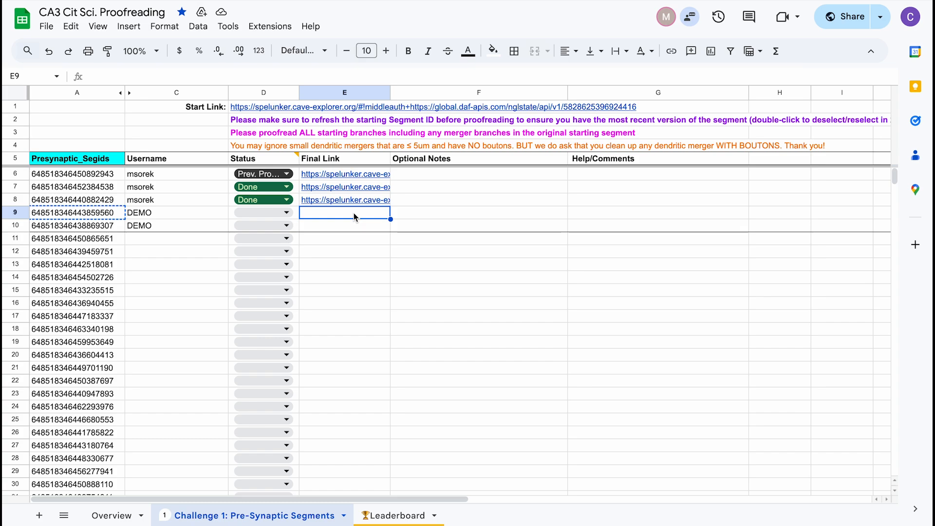
pyautogui.hotkey('ctrl', 'v')
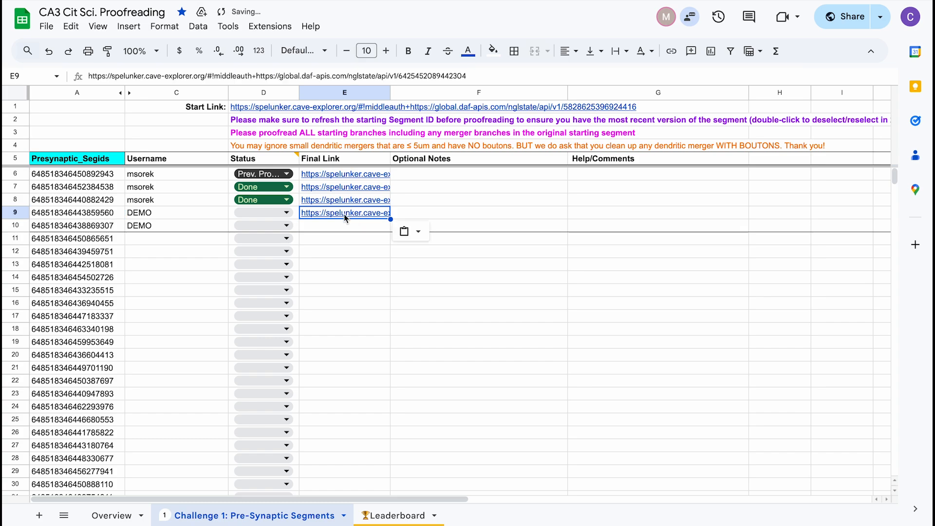
pyautogui.click(285, 213)
pyautogui.click(266, 234)
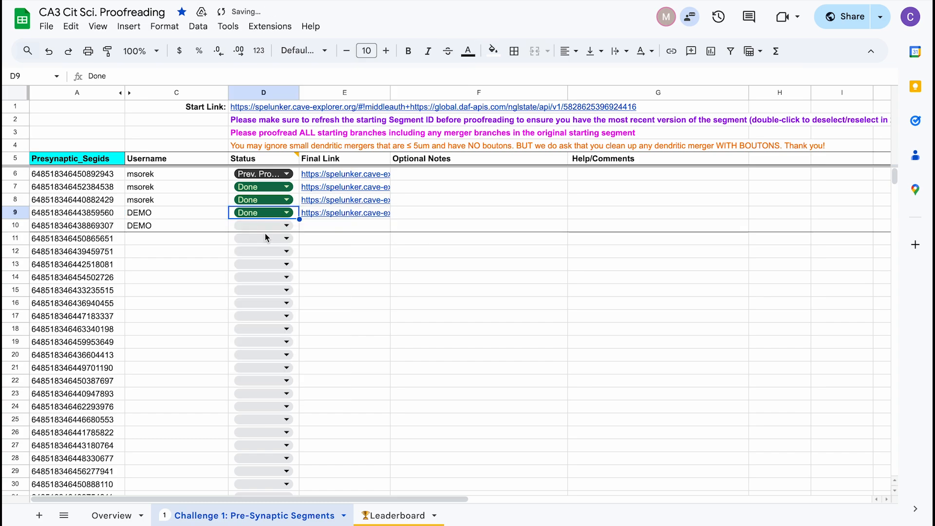